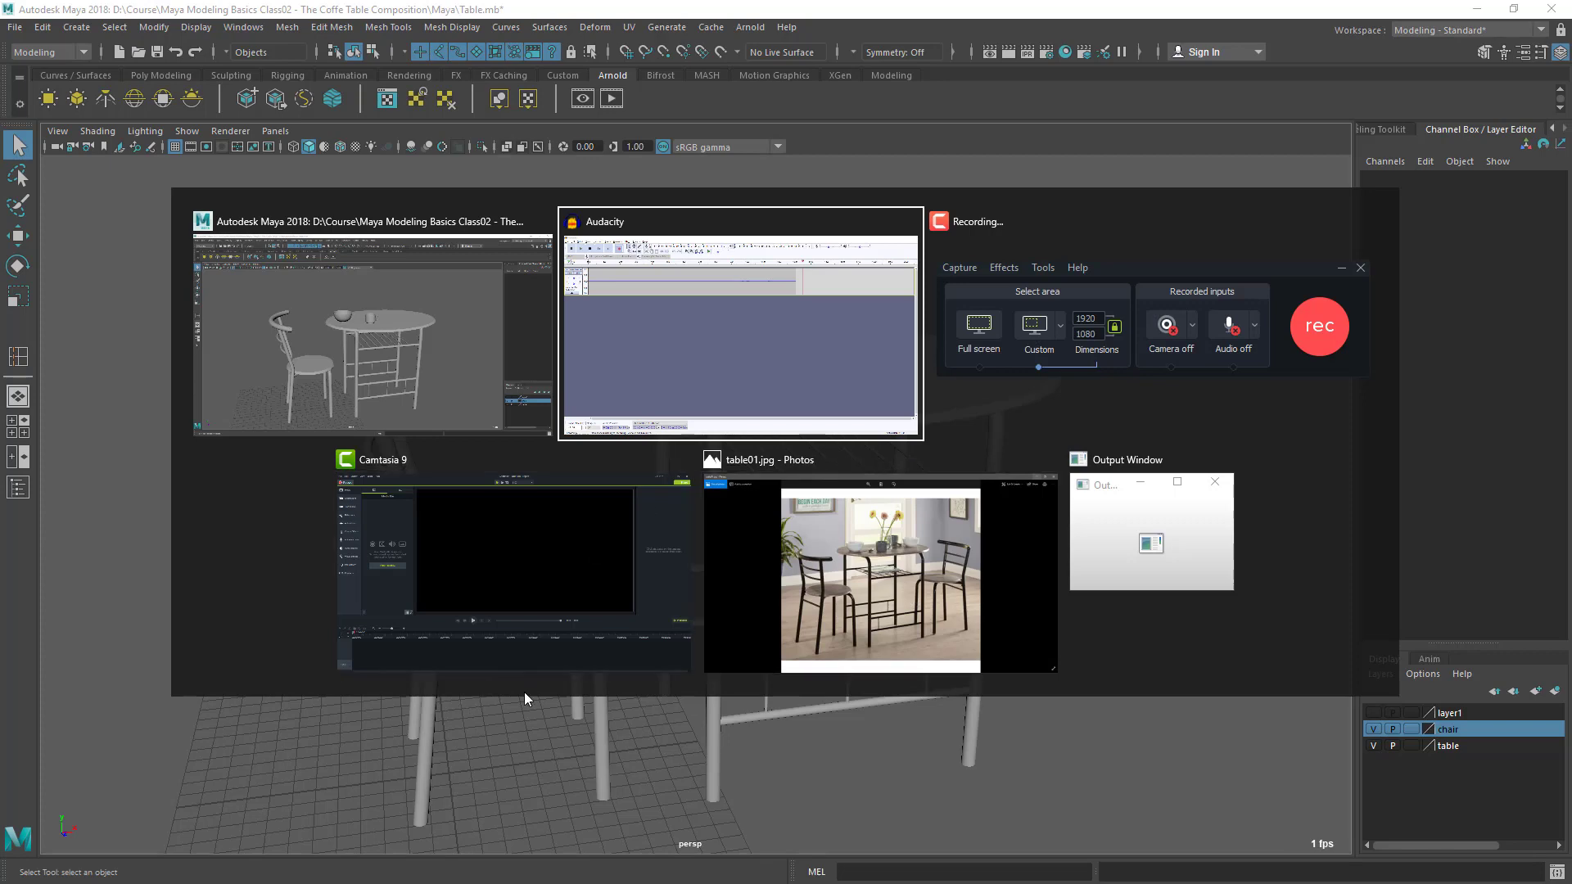
Switch to the reference photo table01.jpg in Photos and examine the spoon on the table up close
click(822, 627)
scroll(598, 353, up, 5)
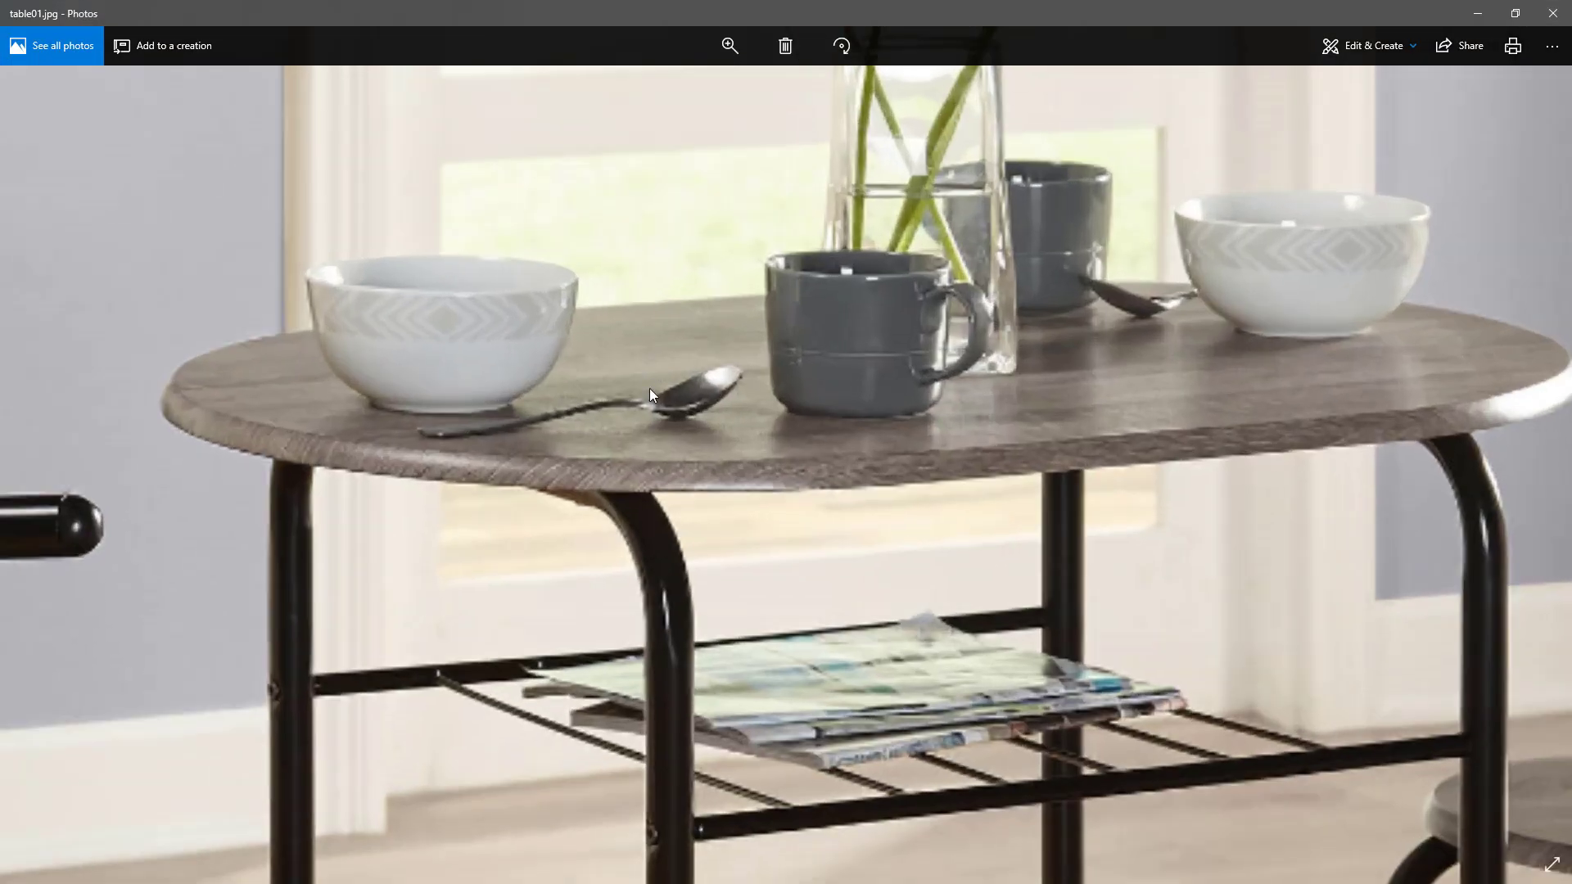
scroll(648, 415, down, 1)
scroll(622, 433, up, 1)
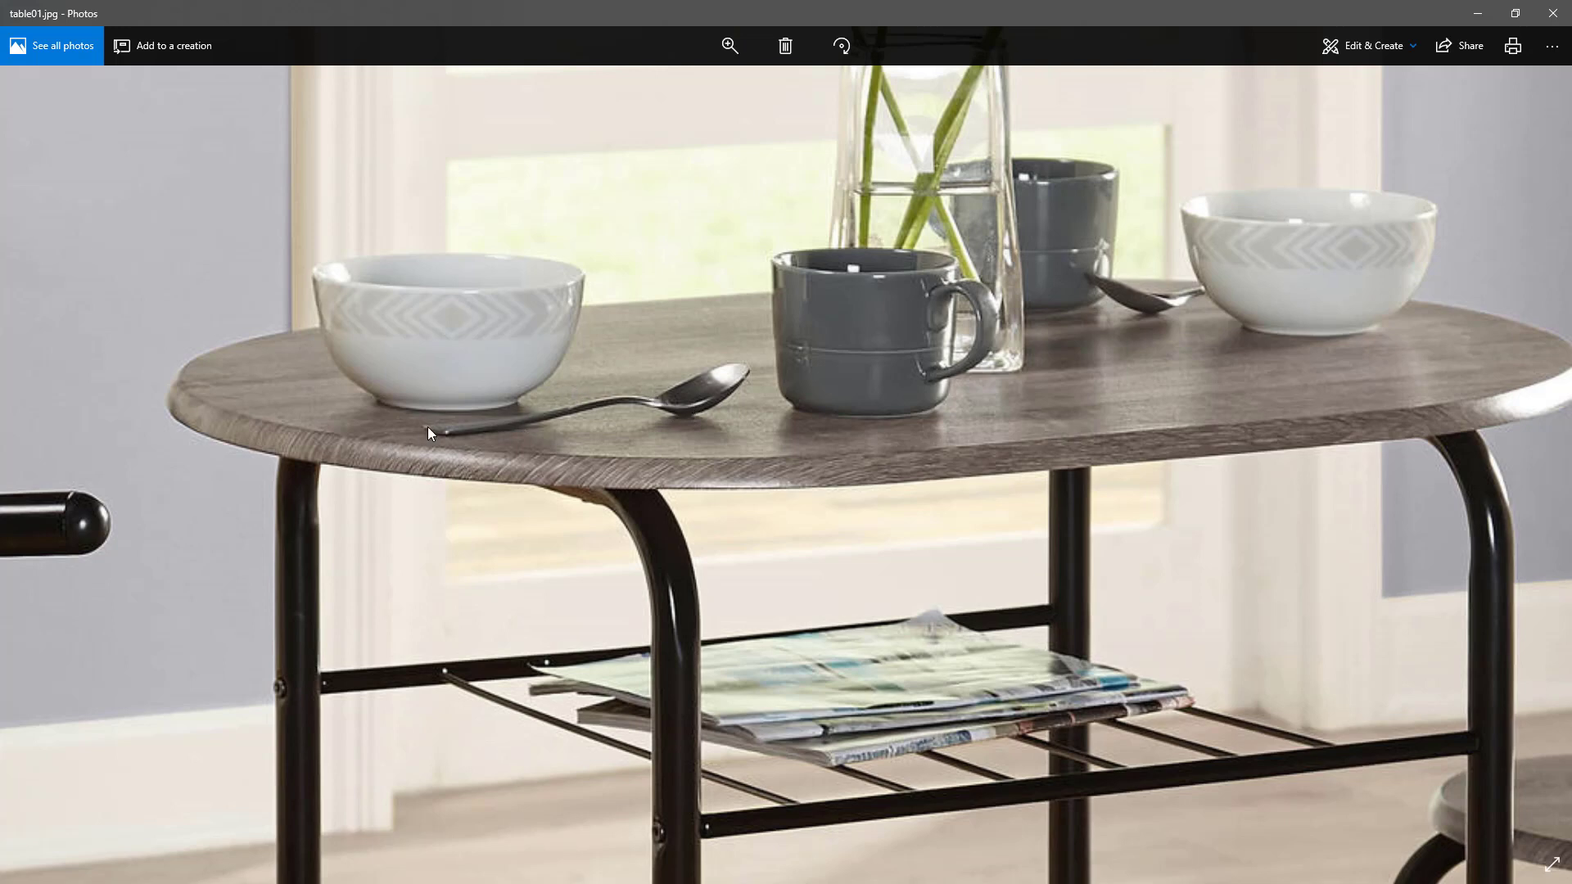
key(alt+Tab)
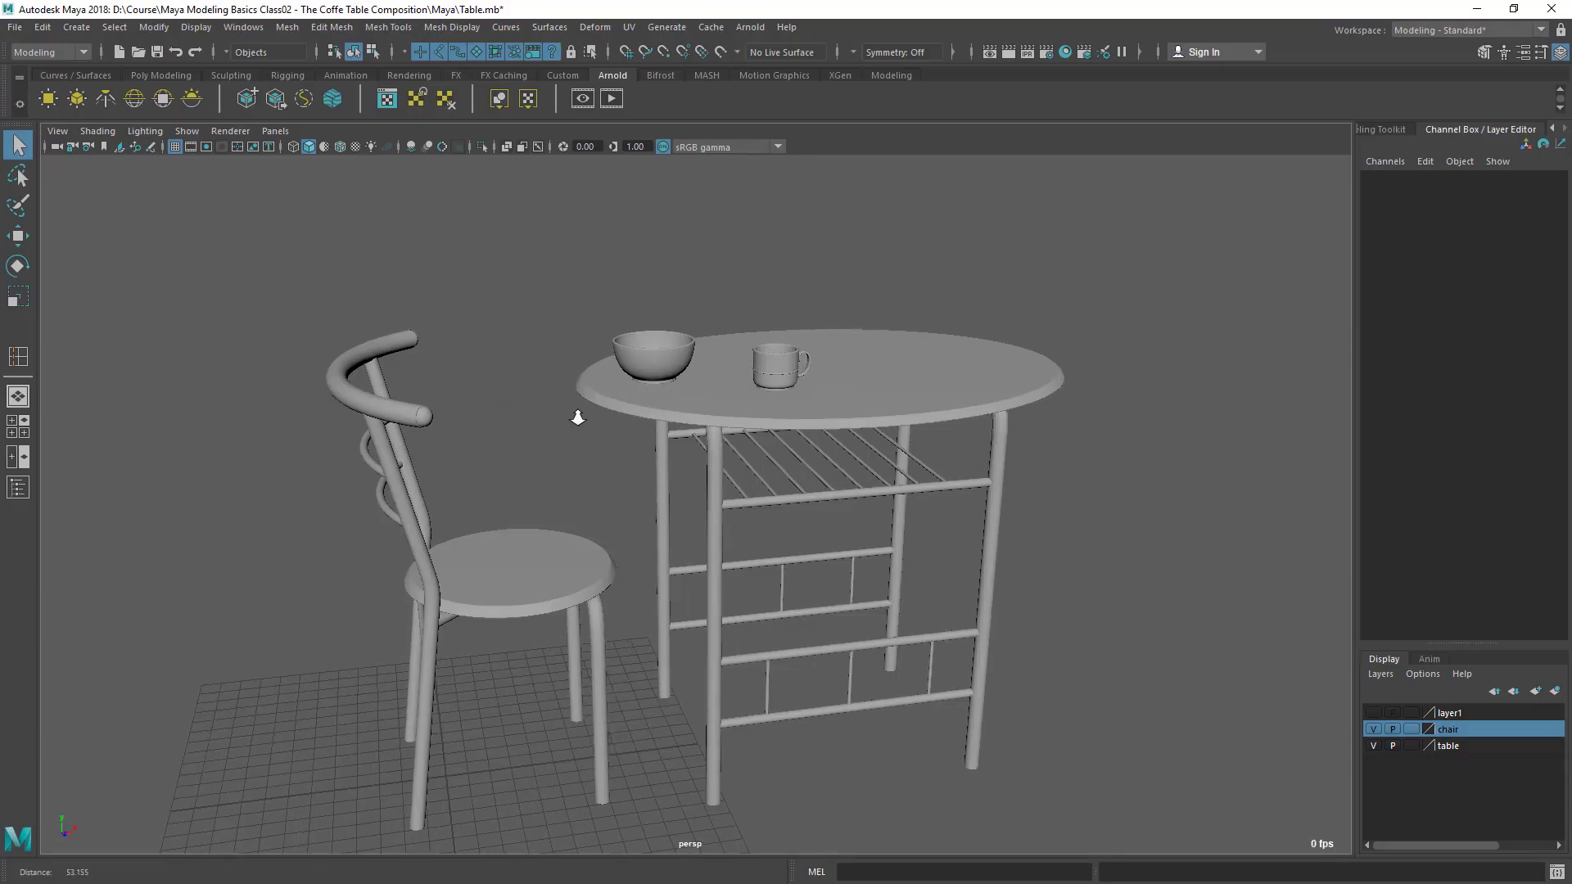
Back in Maya, hide the table and chair display layers to clear the perspective view
alt+right_drag(578, 418, 470, 391)
alt+drag(470, 391, 426, 409)
alt+middle_drag(426, 491, 449, 417)
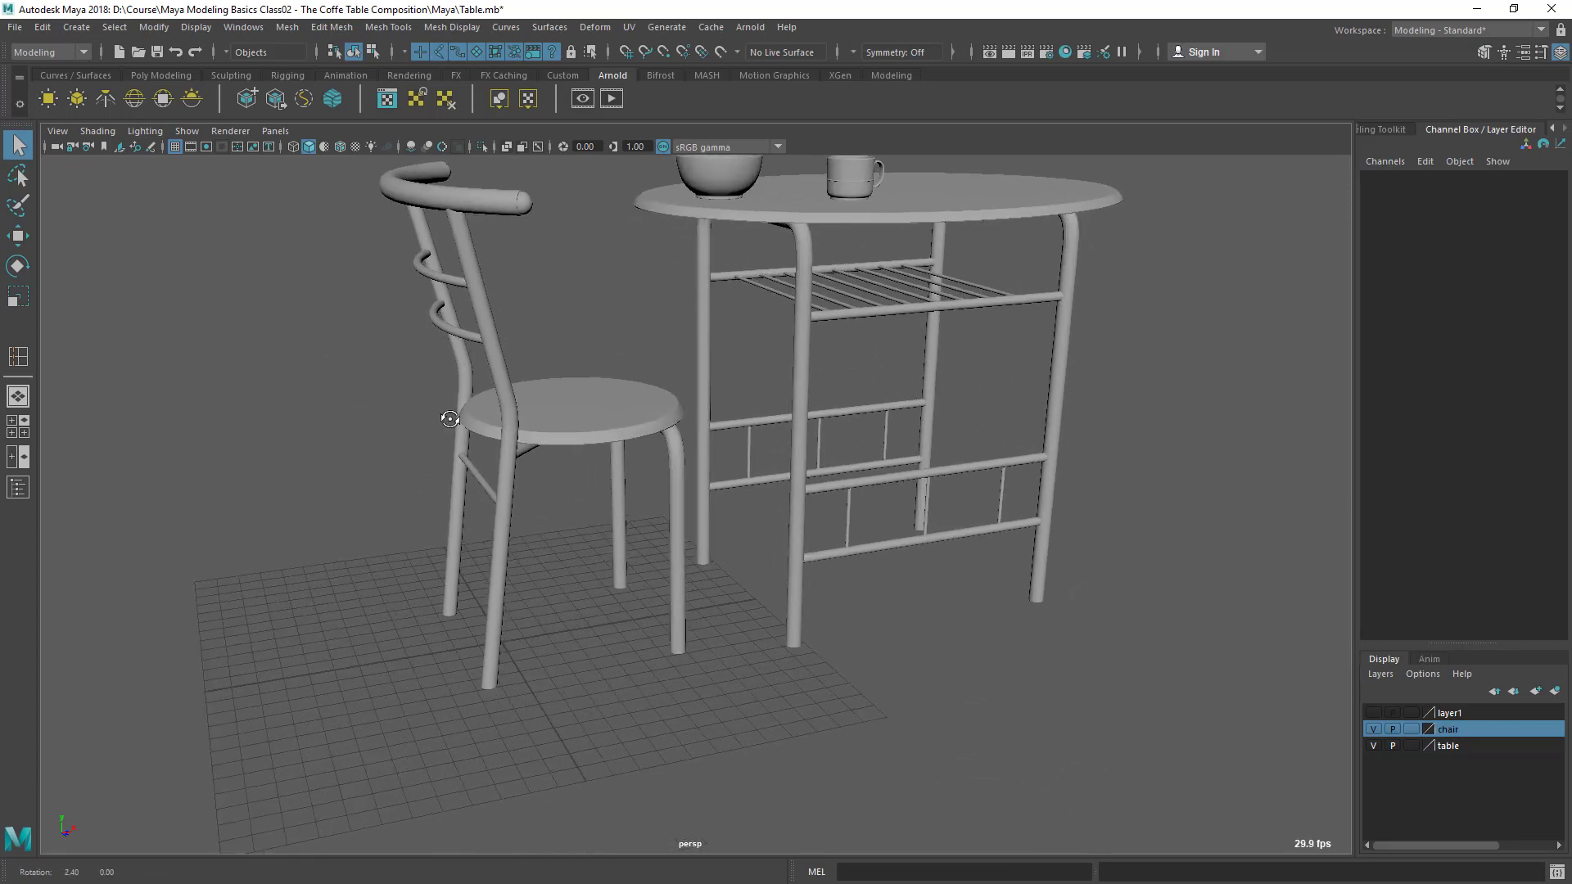
alt+drag(449, 417, 476, 444)
scroll(475, 444, down, 3)
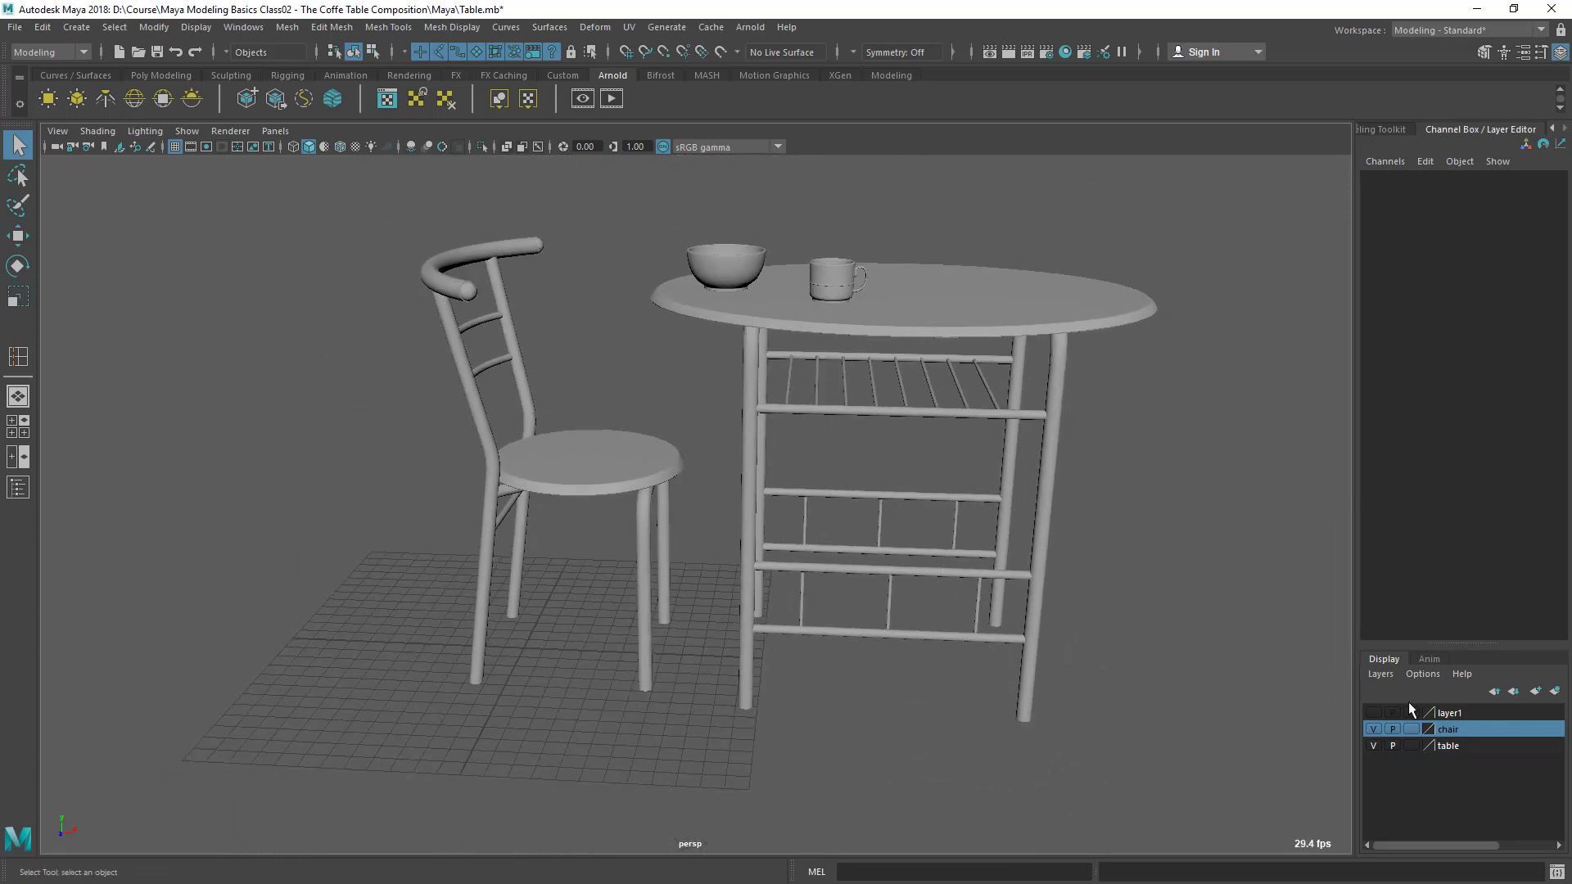
click(1374, 746)
click(1374, 729)
scroll(635, 592, up, 5)
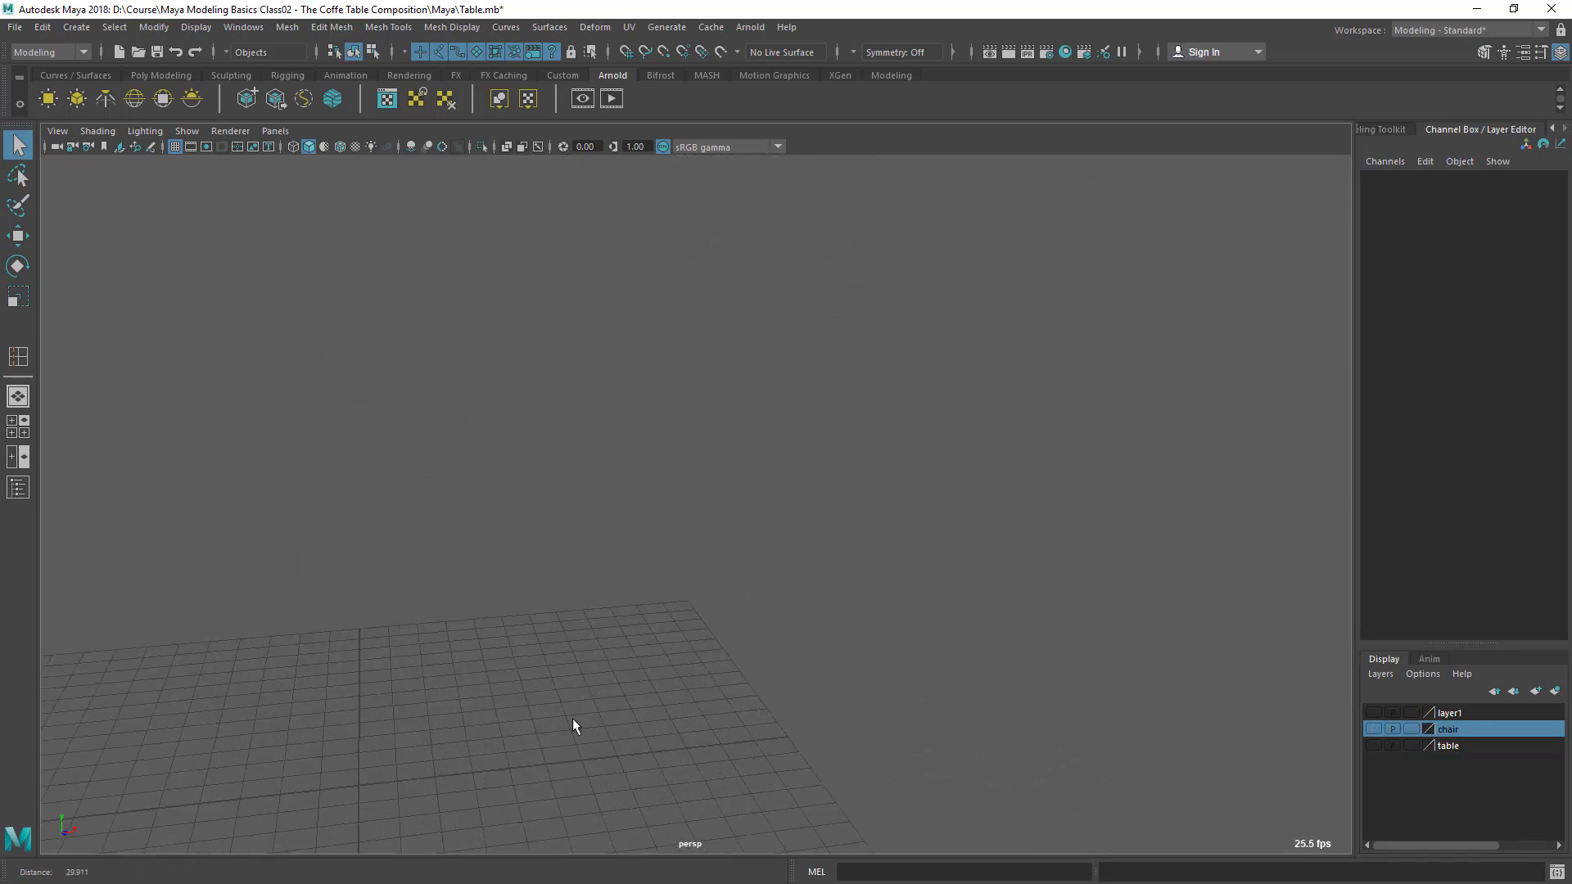
Create a polygon sphere at the grid origin
alt+drag(572, 719, 462, 384)
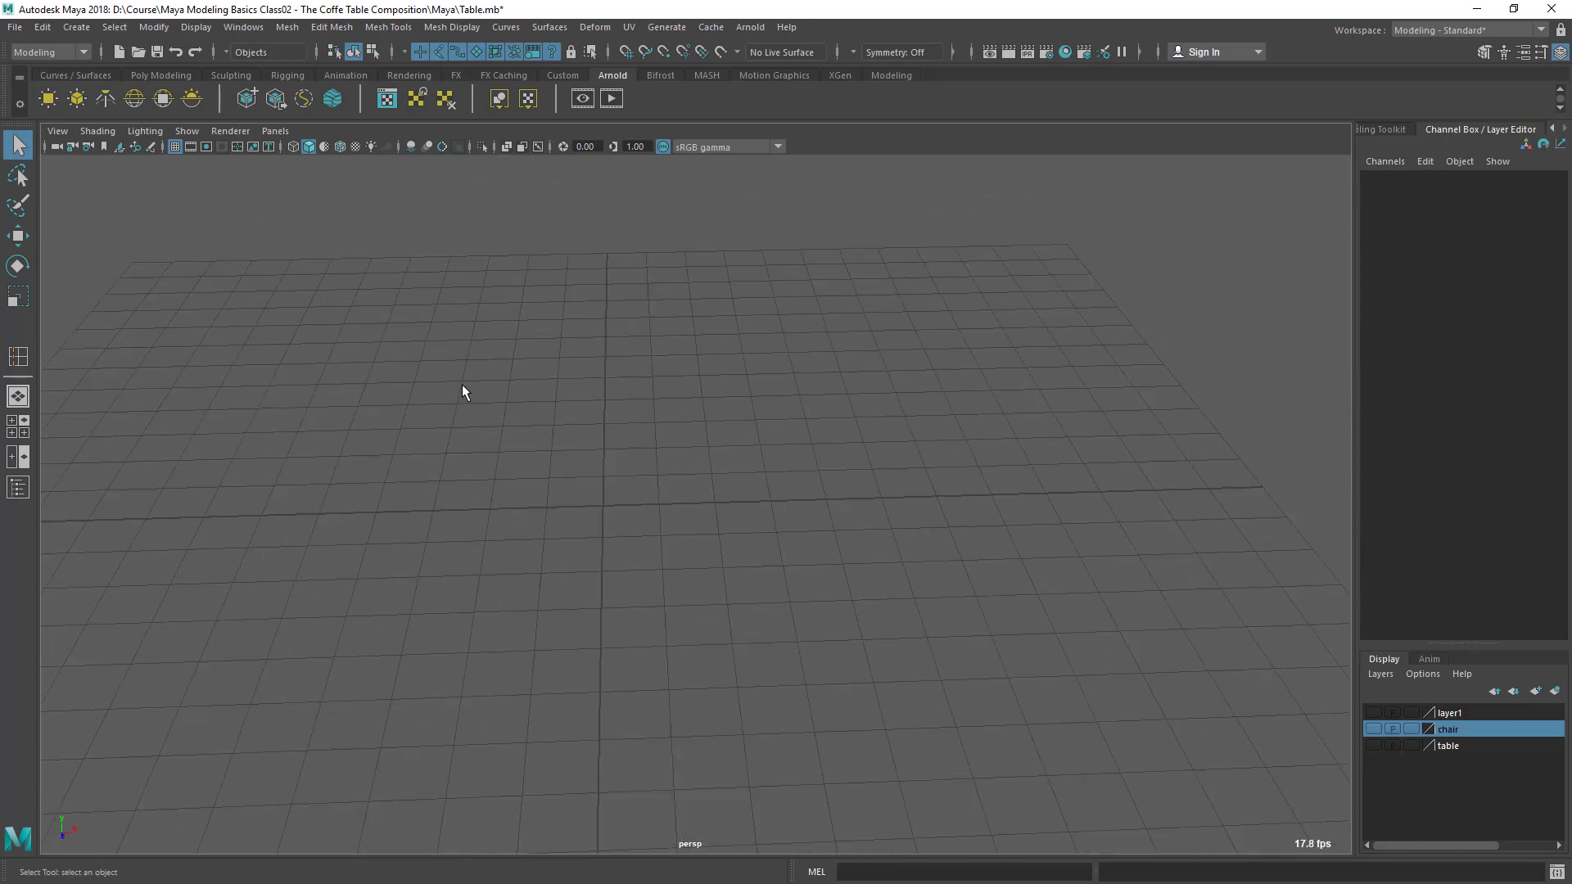
click(157, 75)
click(49, 105)
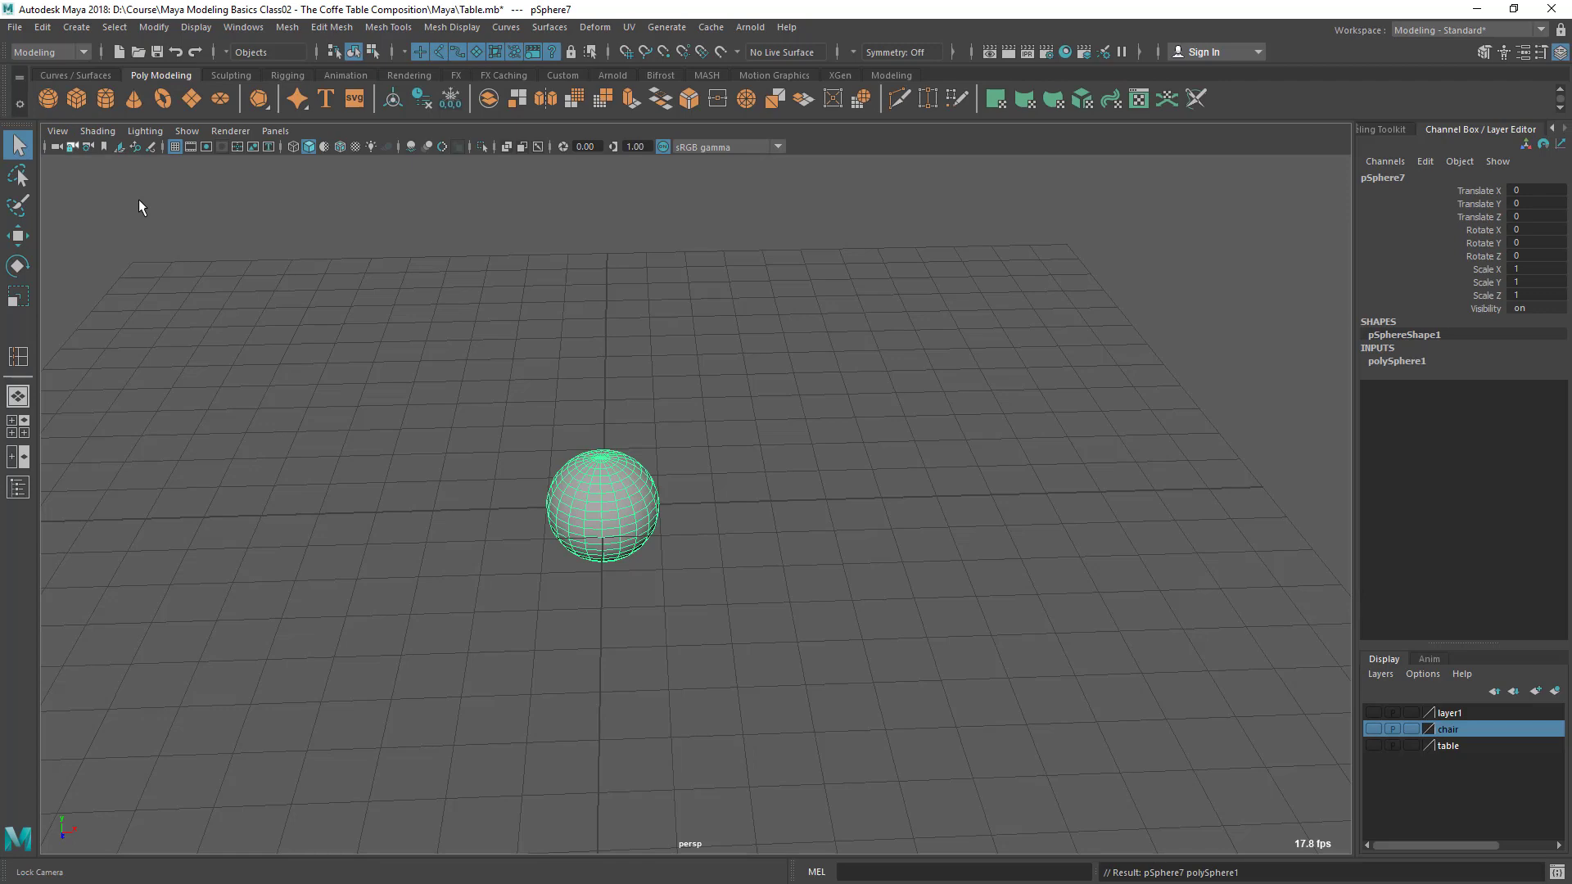
alt+right_drag(642, 442, 740, 544)
alt+drag(740, 544, 708, 509)
alt+middle_drag(708, 508, 809, 469)
In the front view, delete the sphere's upper faces down to just below the middle, leaving an open shell
key(space)
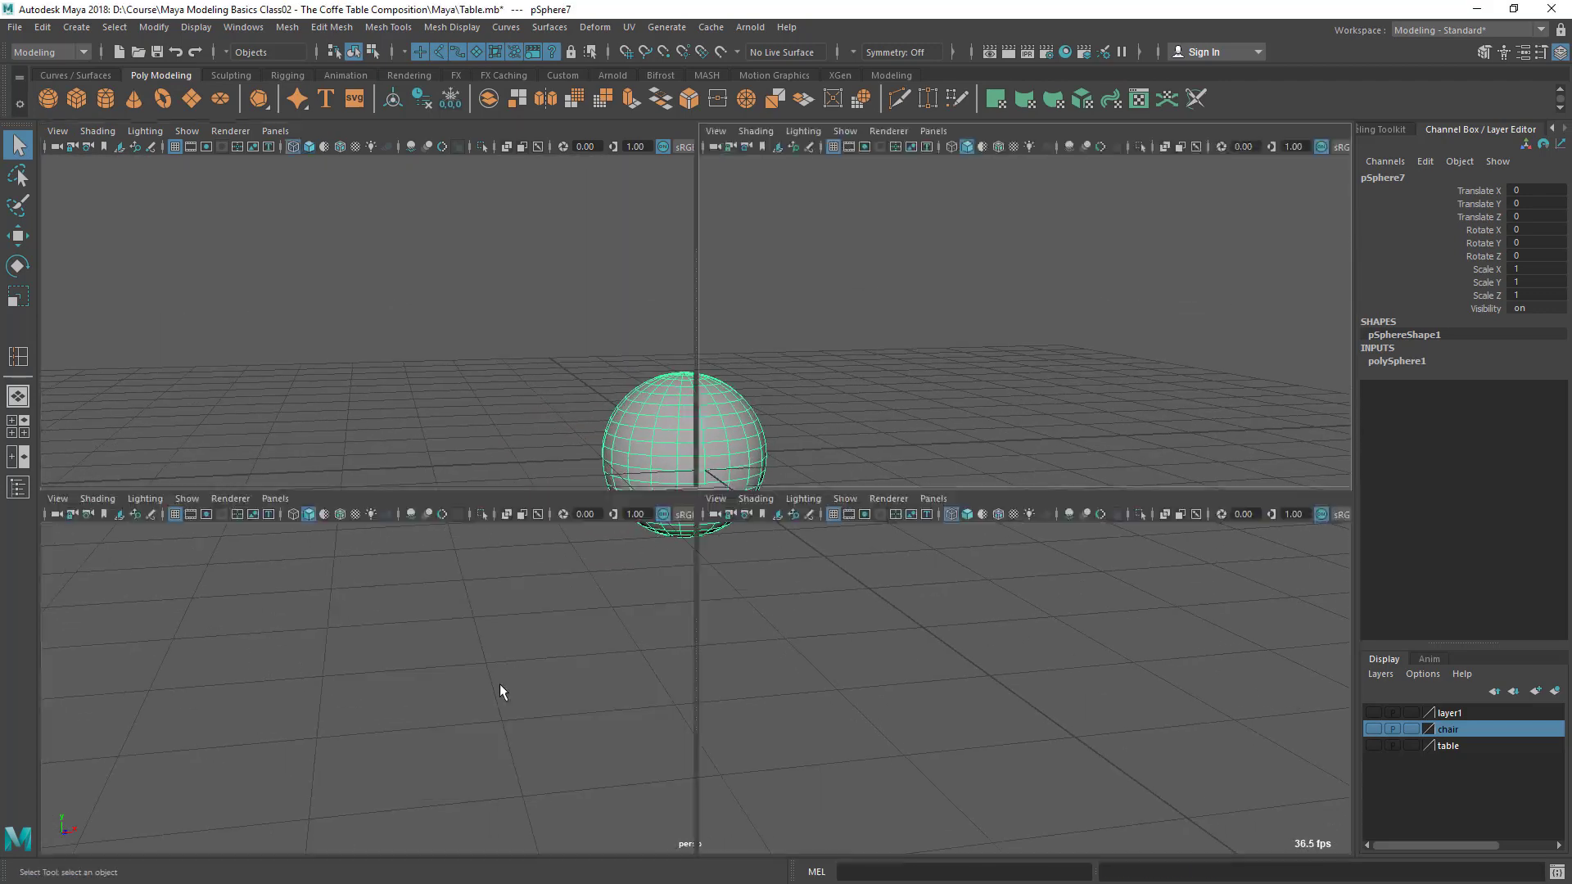
key(space)
alt+right_drag(533, 517, 878, 547)
alt+middle_drag(879, 547, 621, 537)
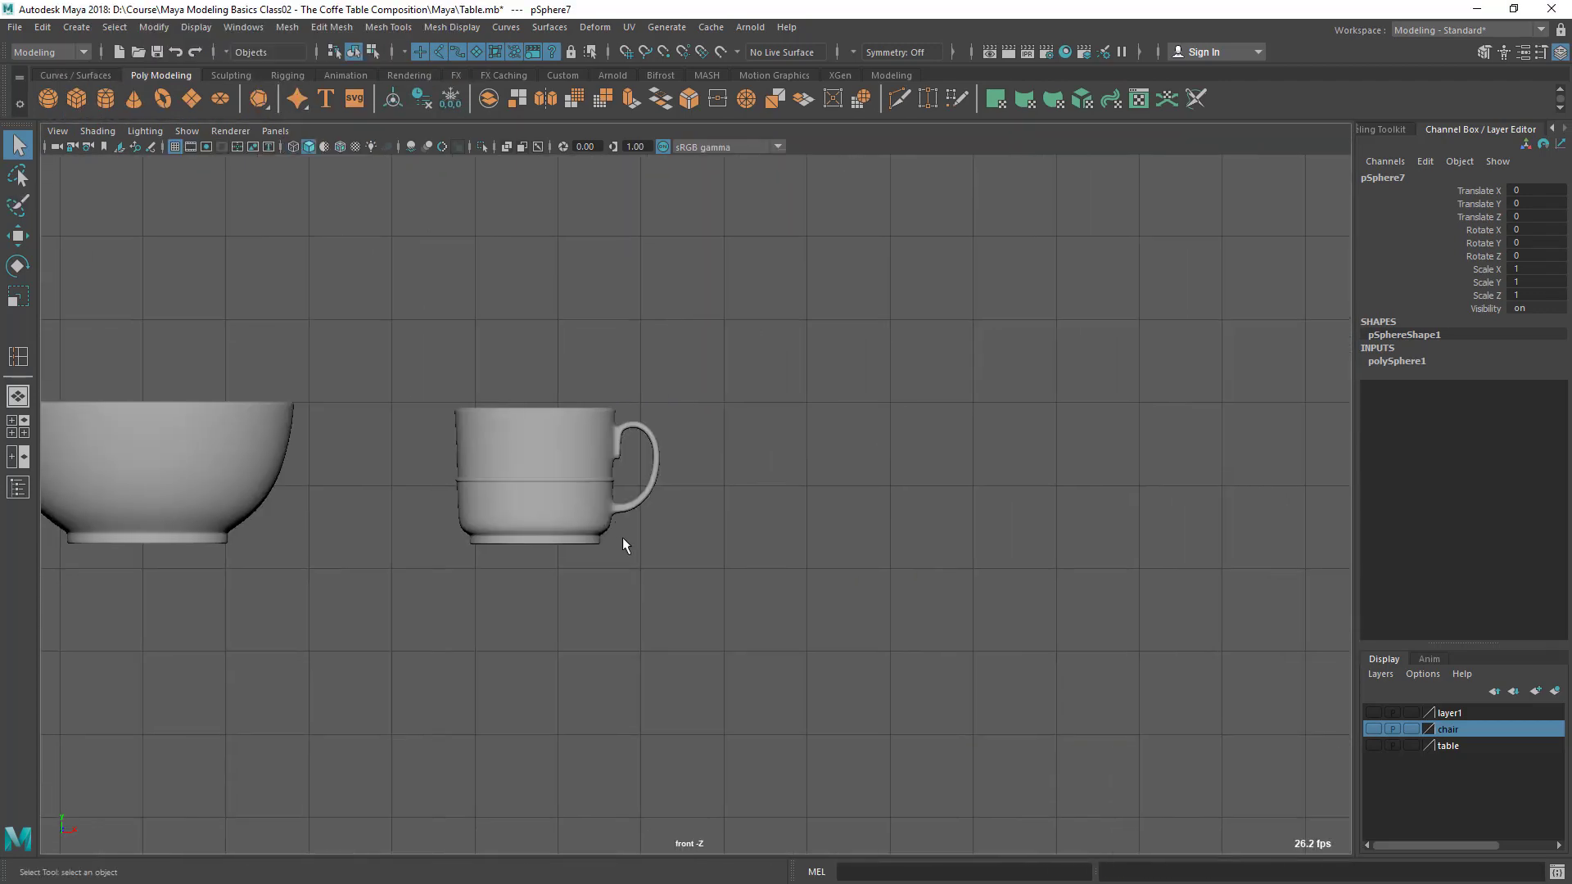
key(f)
scroll(737, 528, down, 4)
scroll(684, 502, up, 2)
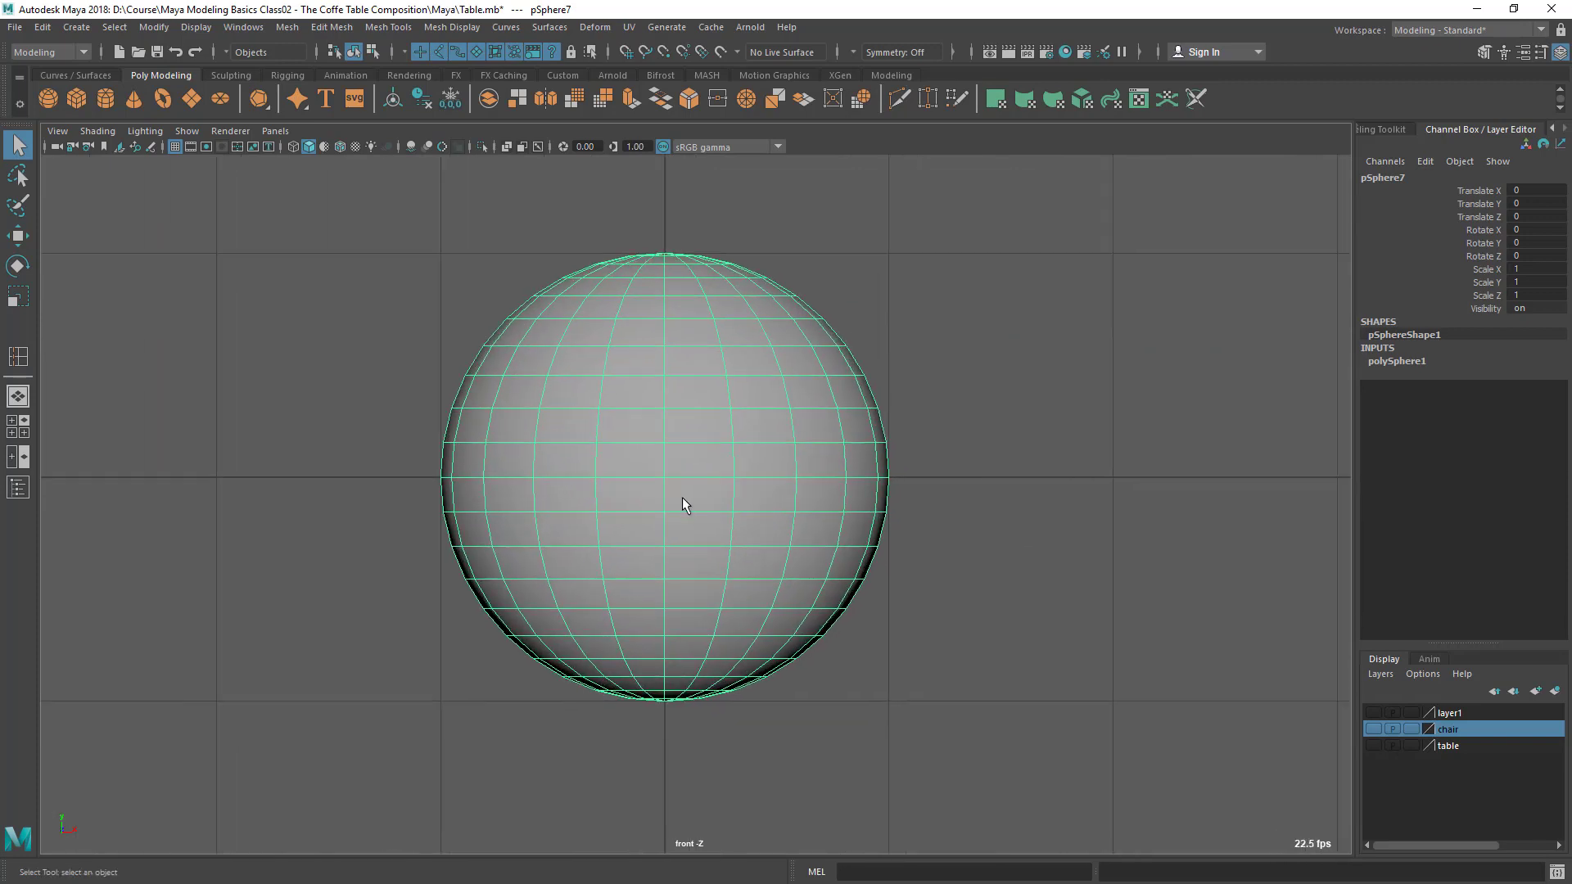
right_drag(680, 373, 642, 422)
click(461, 379)
drag(350, 235, 1043, 530)
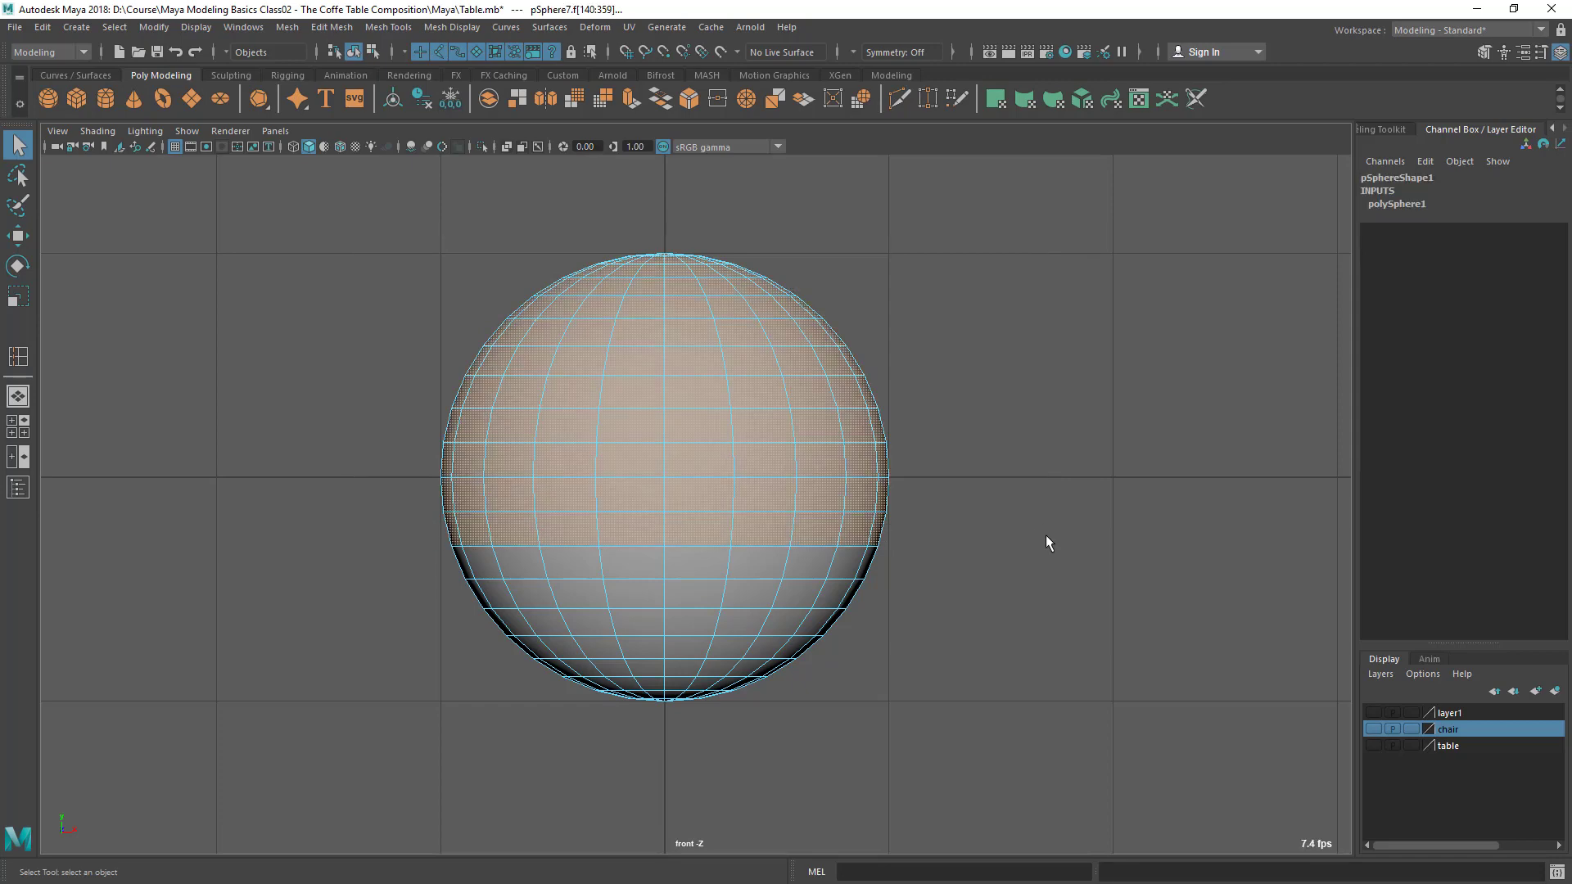
key(Delete)
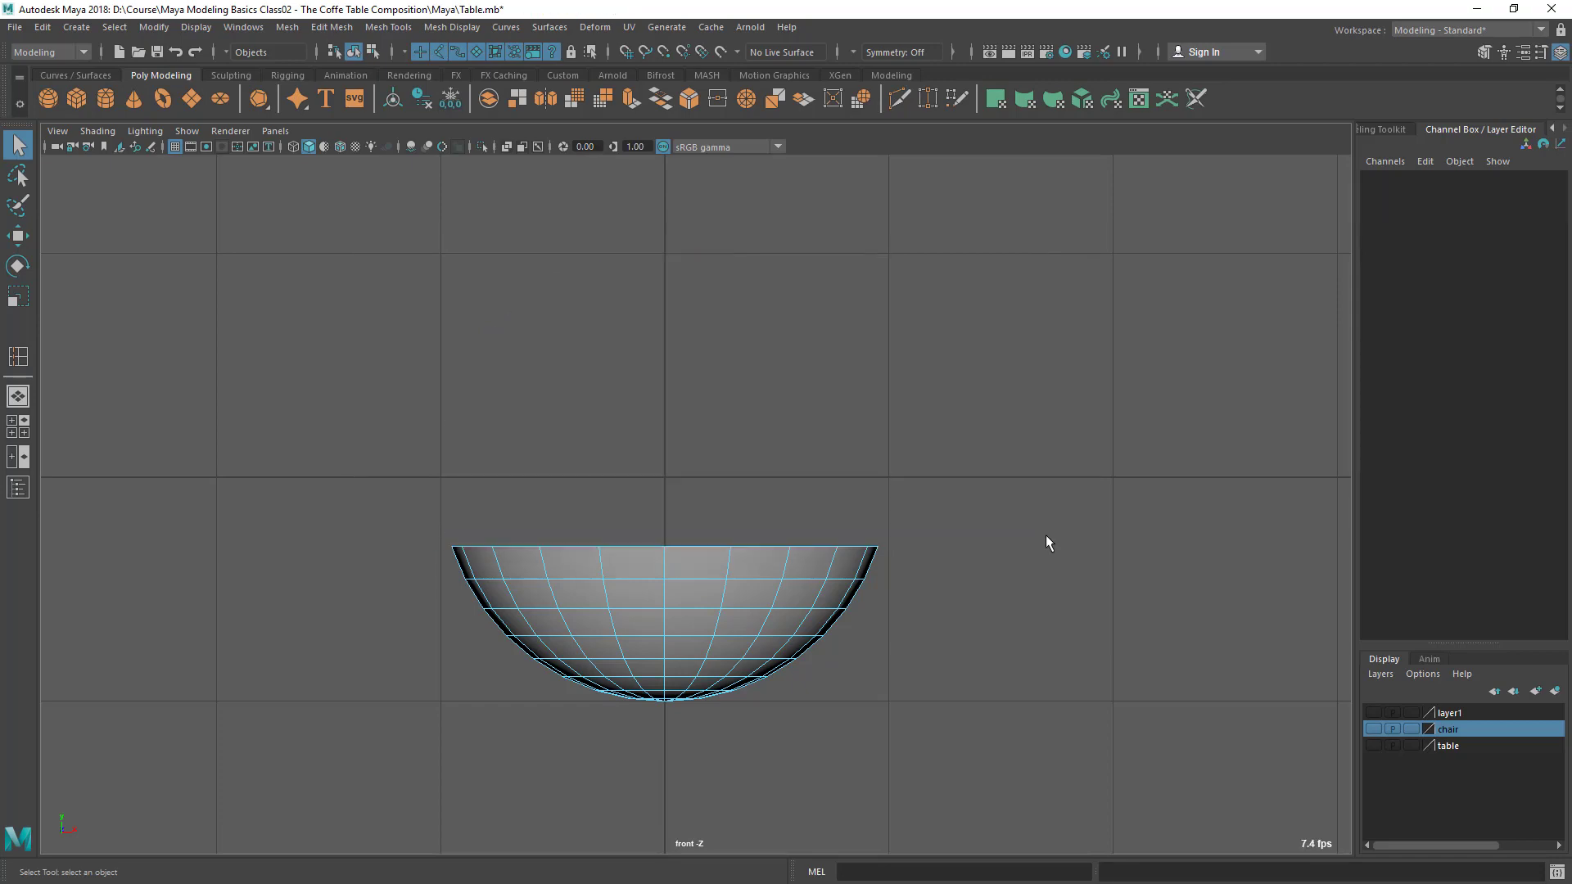
Return the open shell to object mode in the perspective view and activate the Scale tool on its Z axis
key(space)
key(space)
key(F8)
key(f)
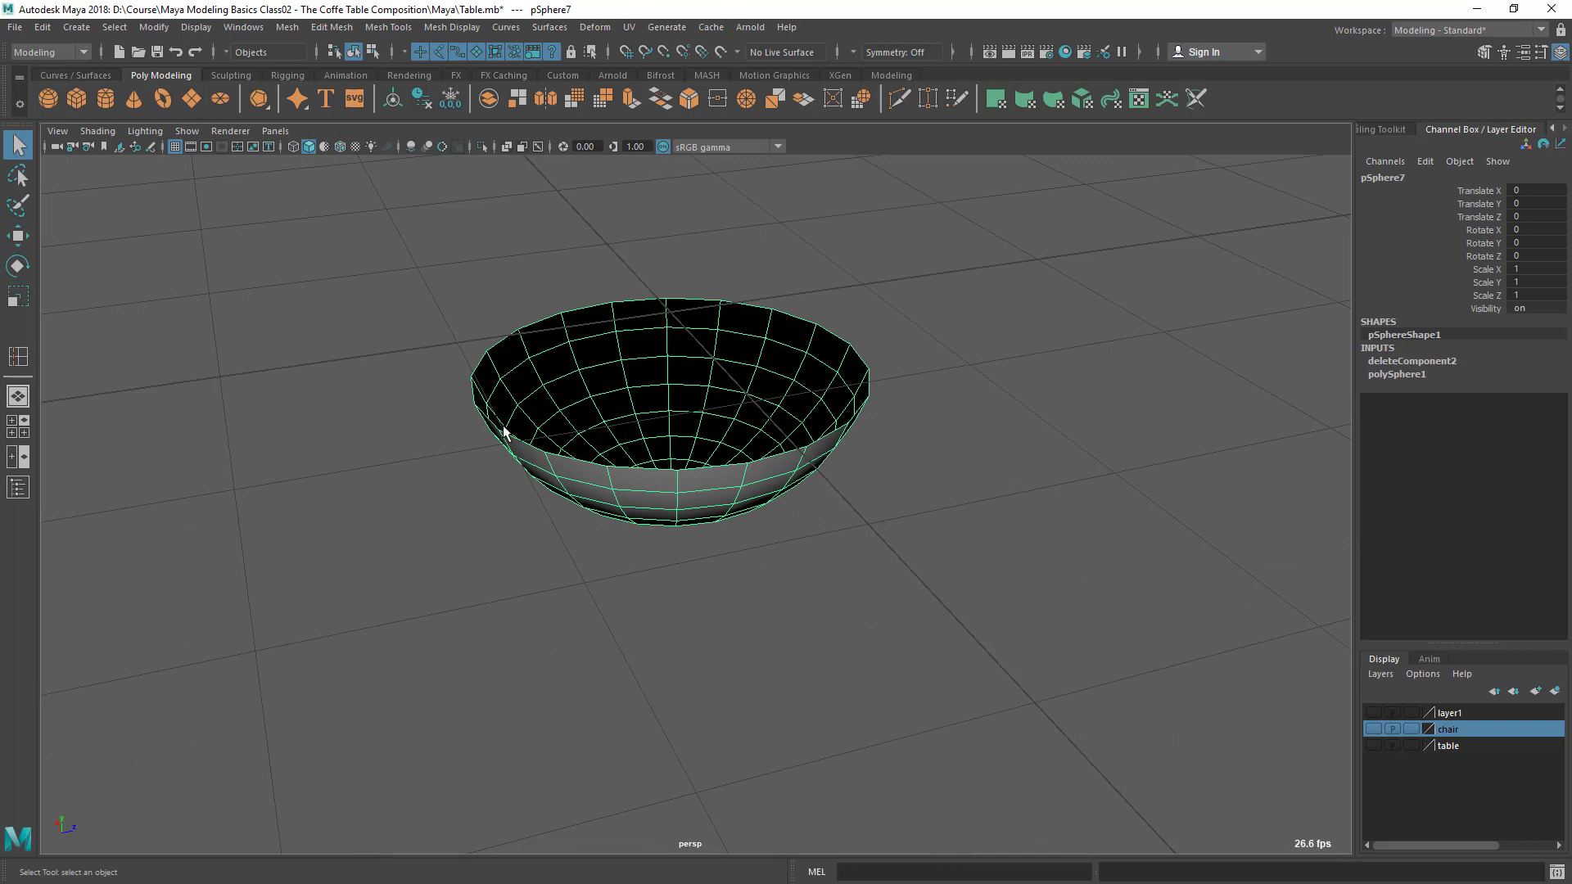
key(r)
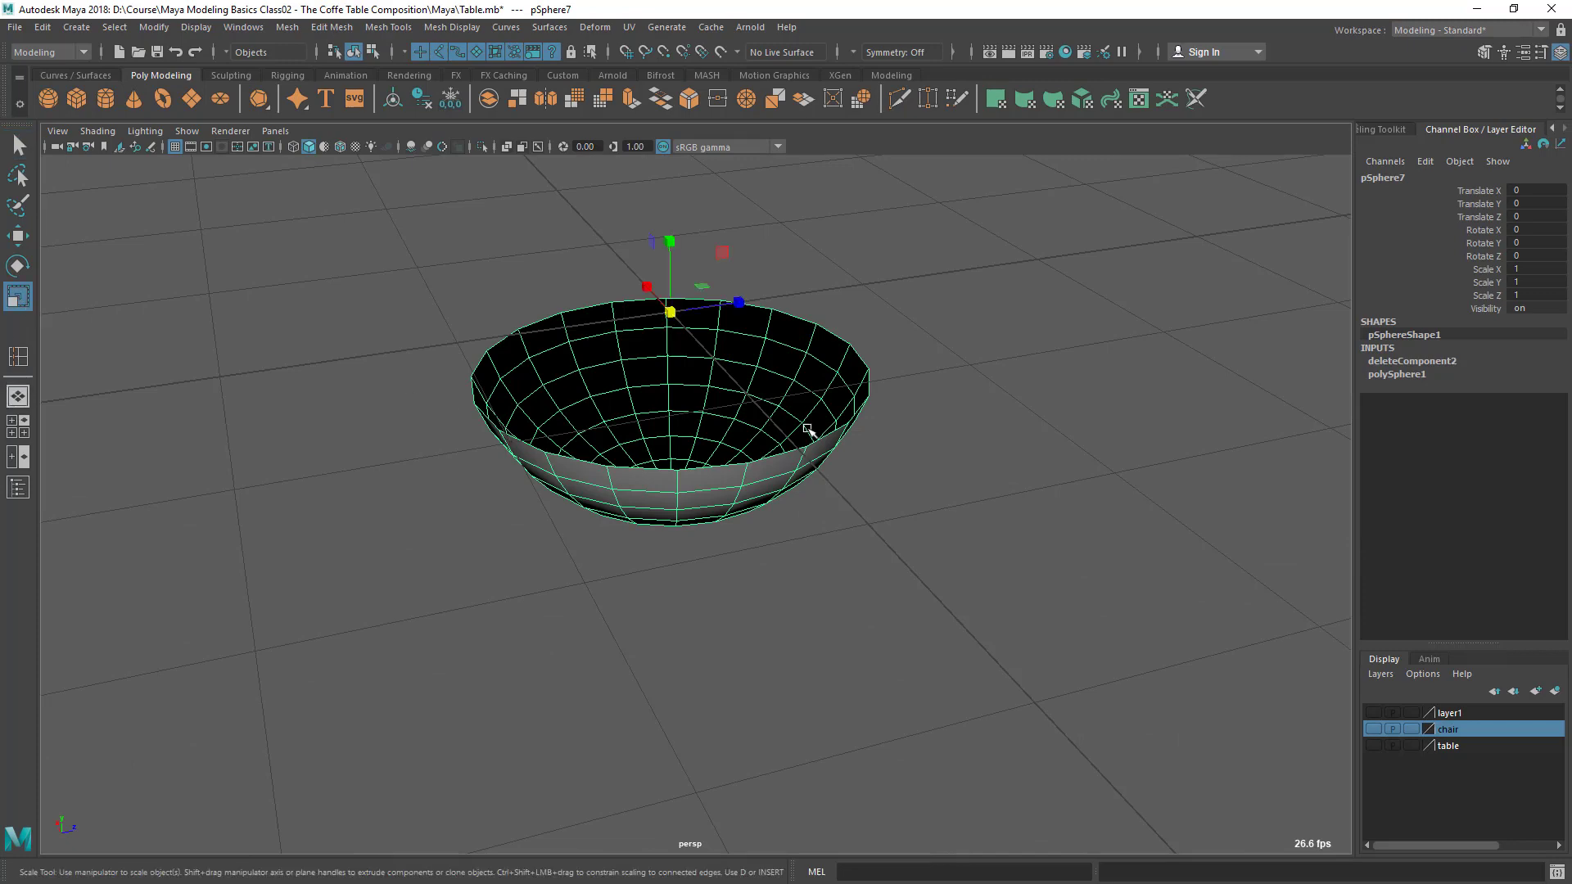
drag(740, 307, 764, 307)
alt+right_drag(651, 397, 624, 398)
alt+drag(683, 416, 634, 447)
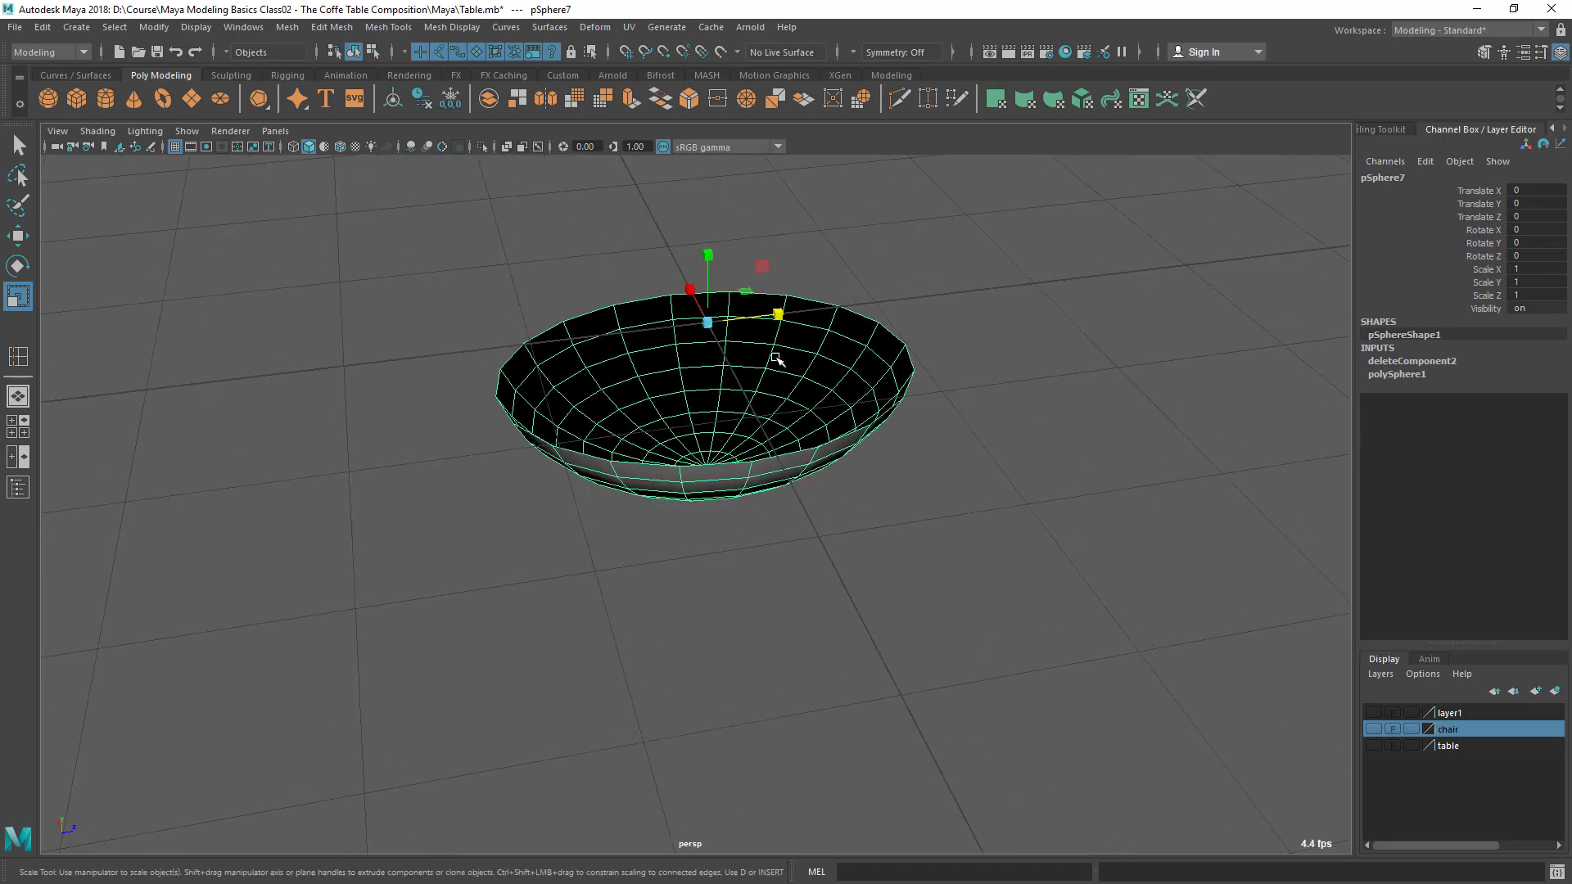
alt+drag(786, 340, 766, 383)
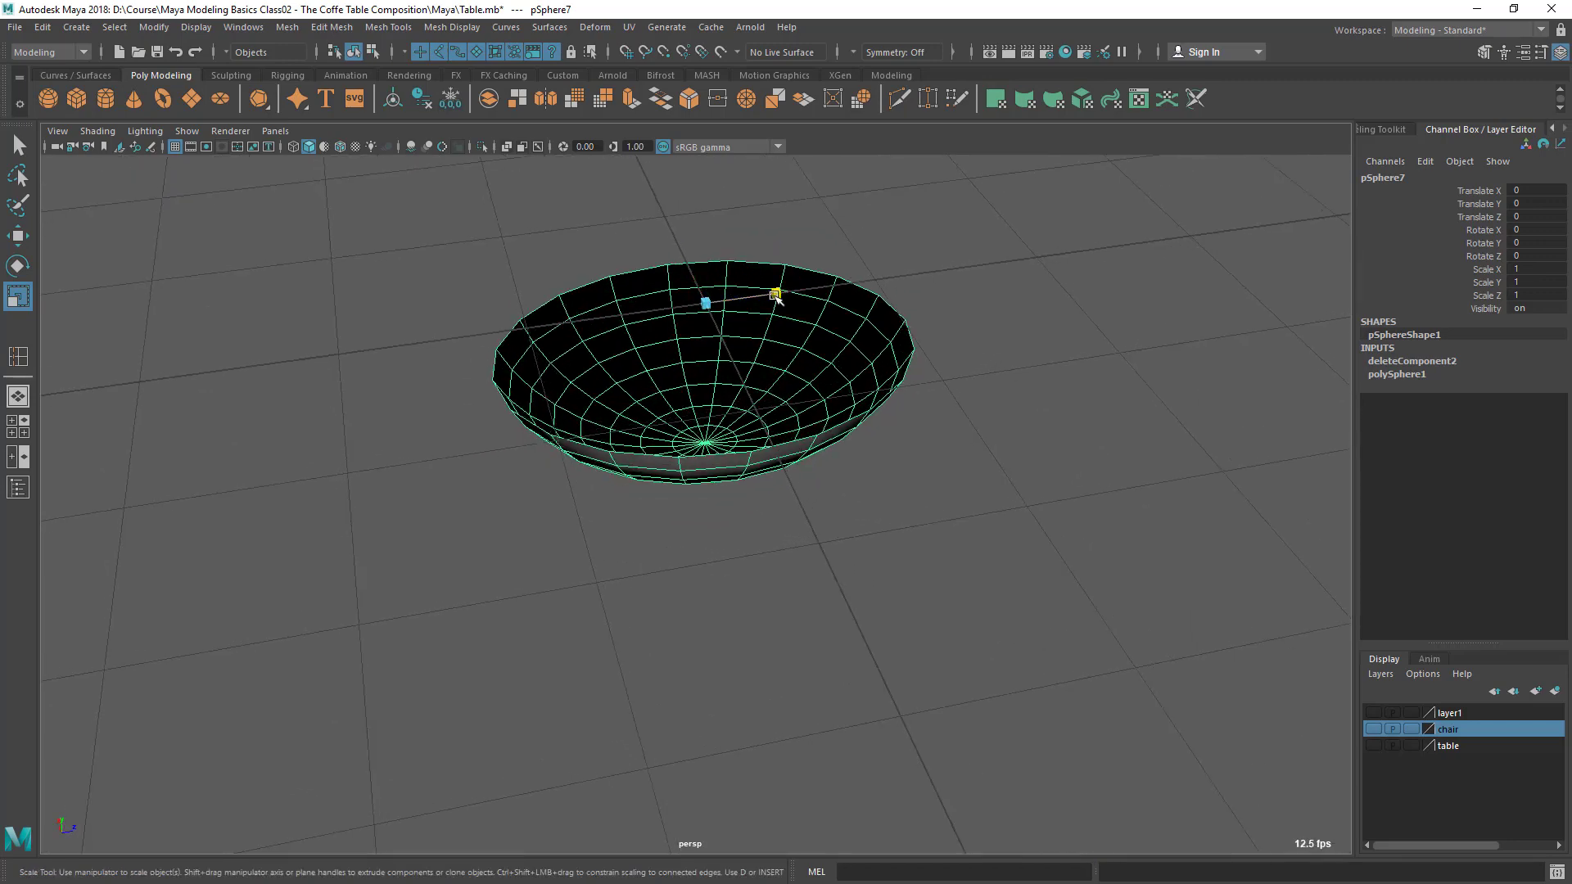
alt+drag(778, 295, 995, 499)
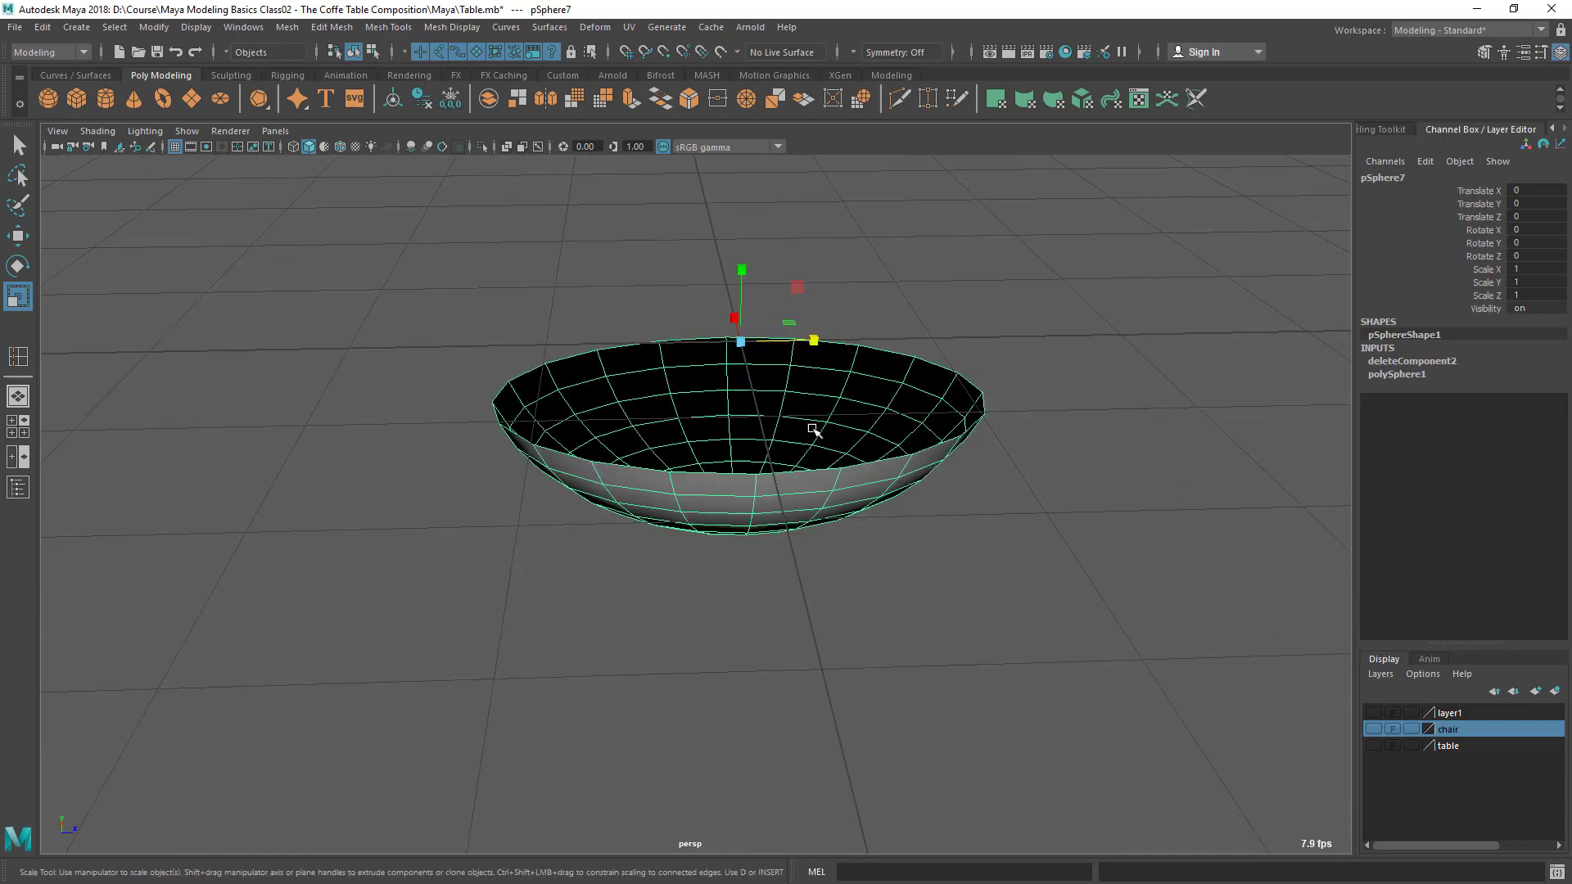
alt+drag(814, 428, 818, 325)
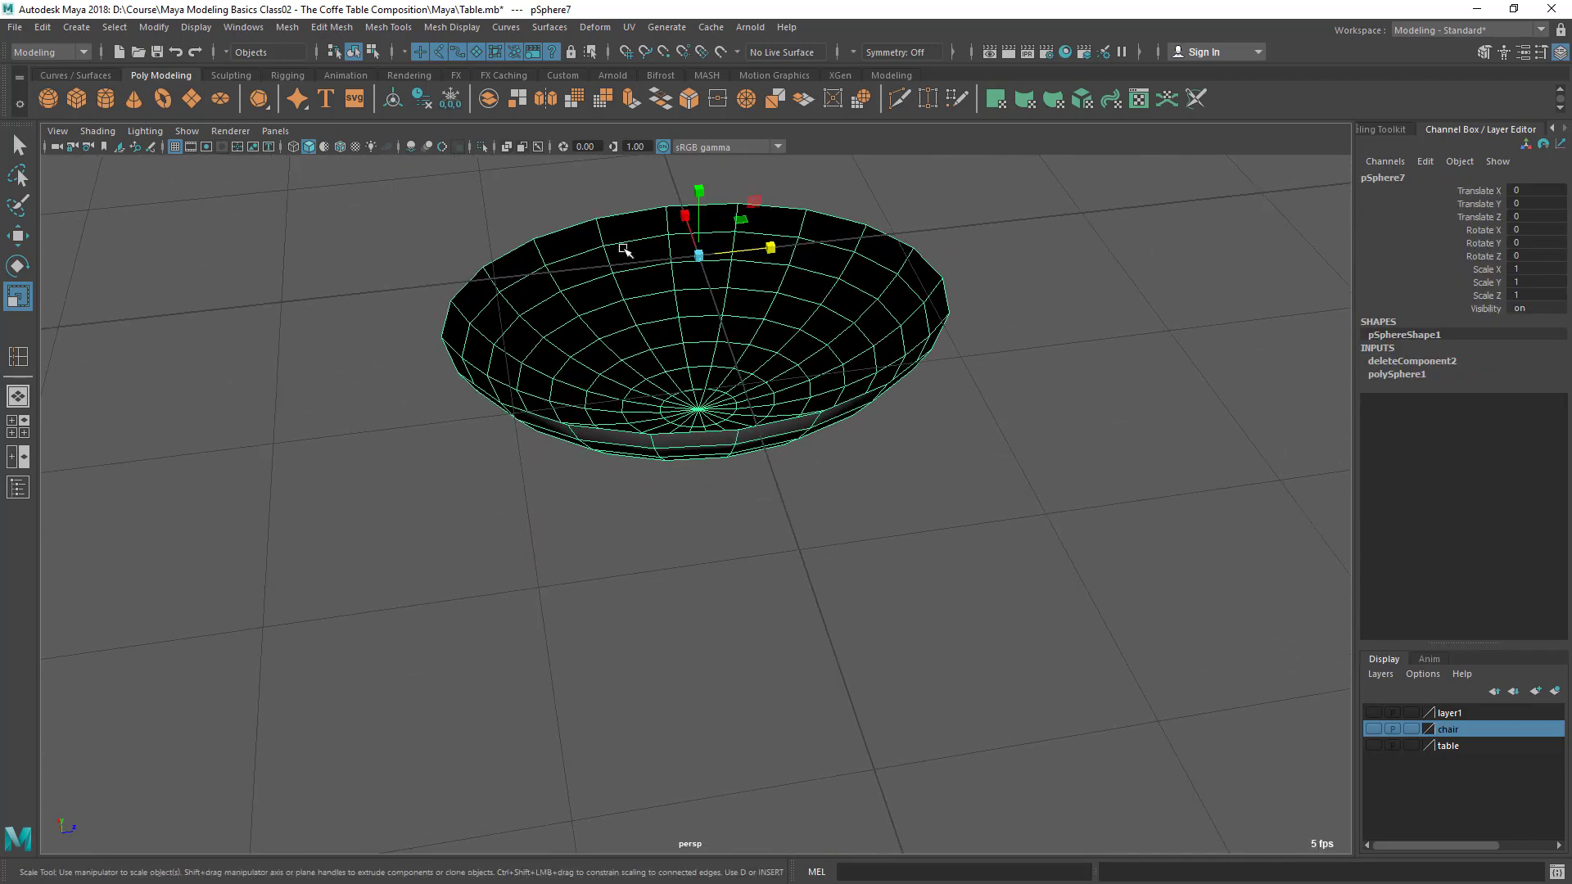
alt+drag(667, 359, 656, 321)
Enable Two Sided Lighting in the perspective view so the shell's inner faces are shaded
click(1050, 337)
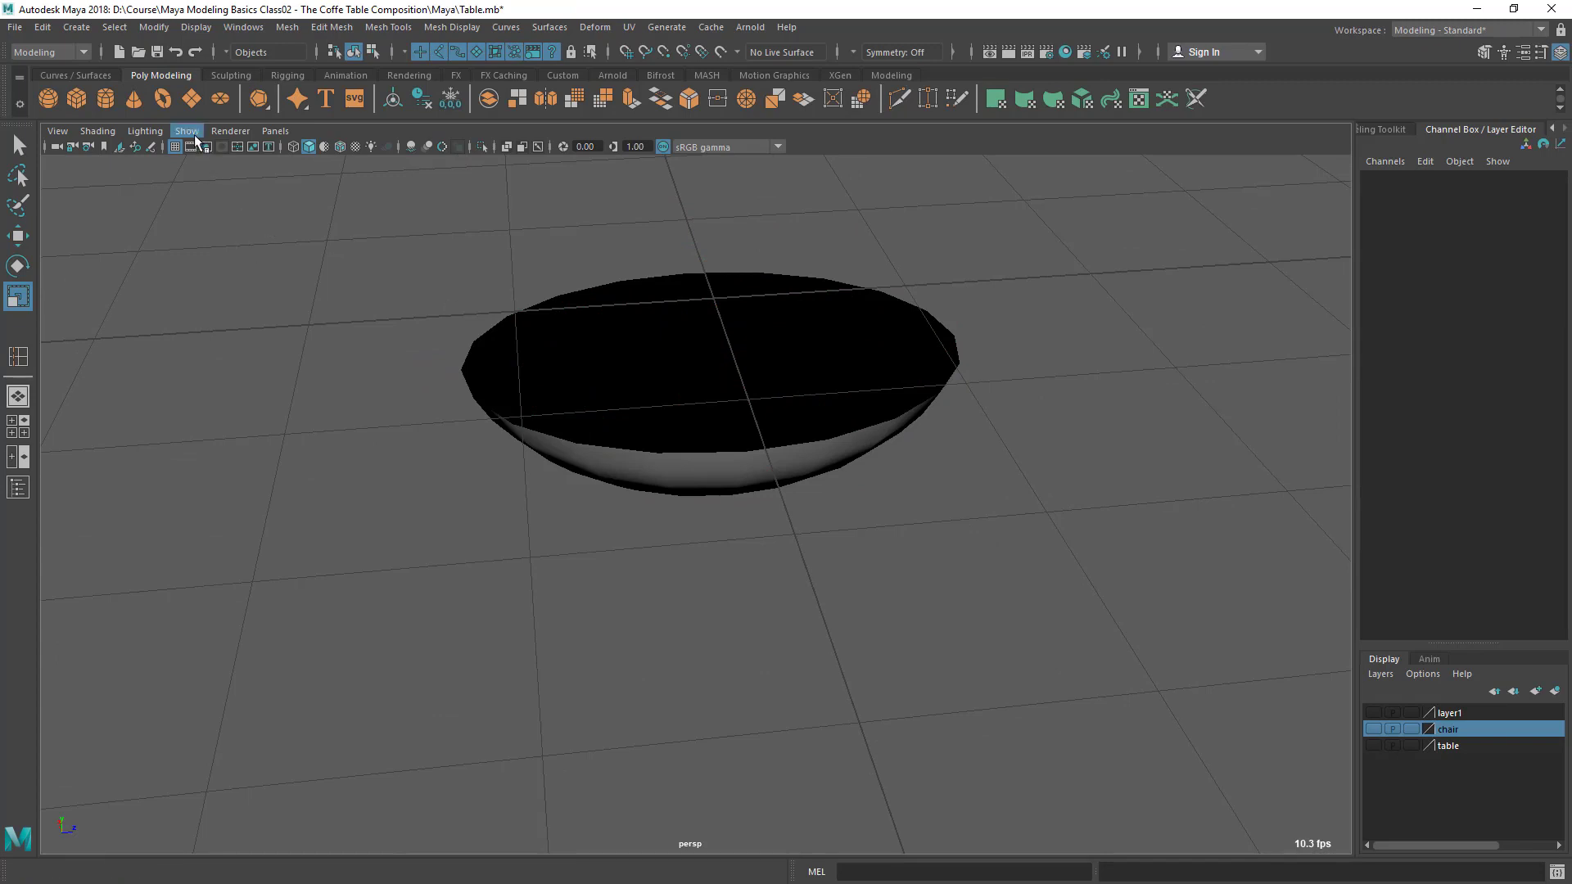
click(146, 131)
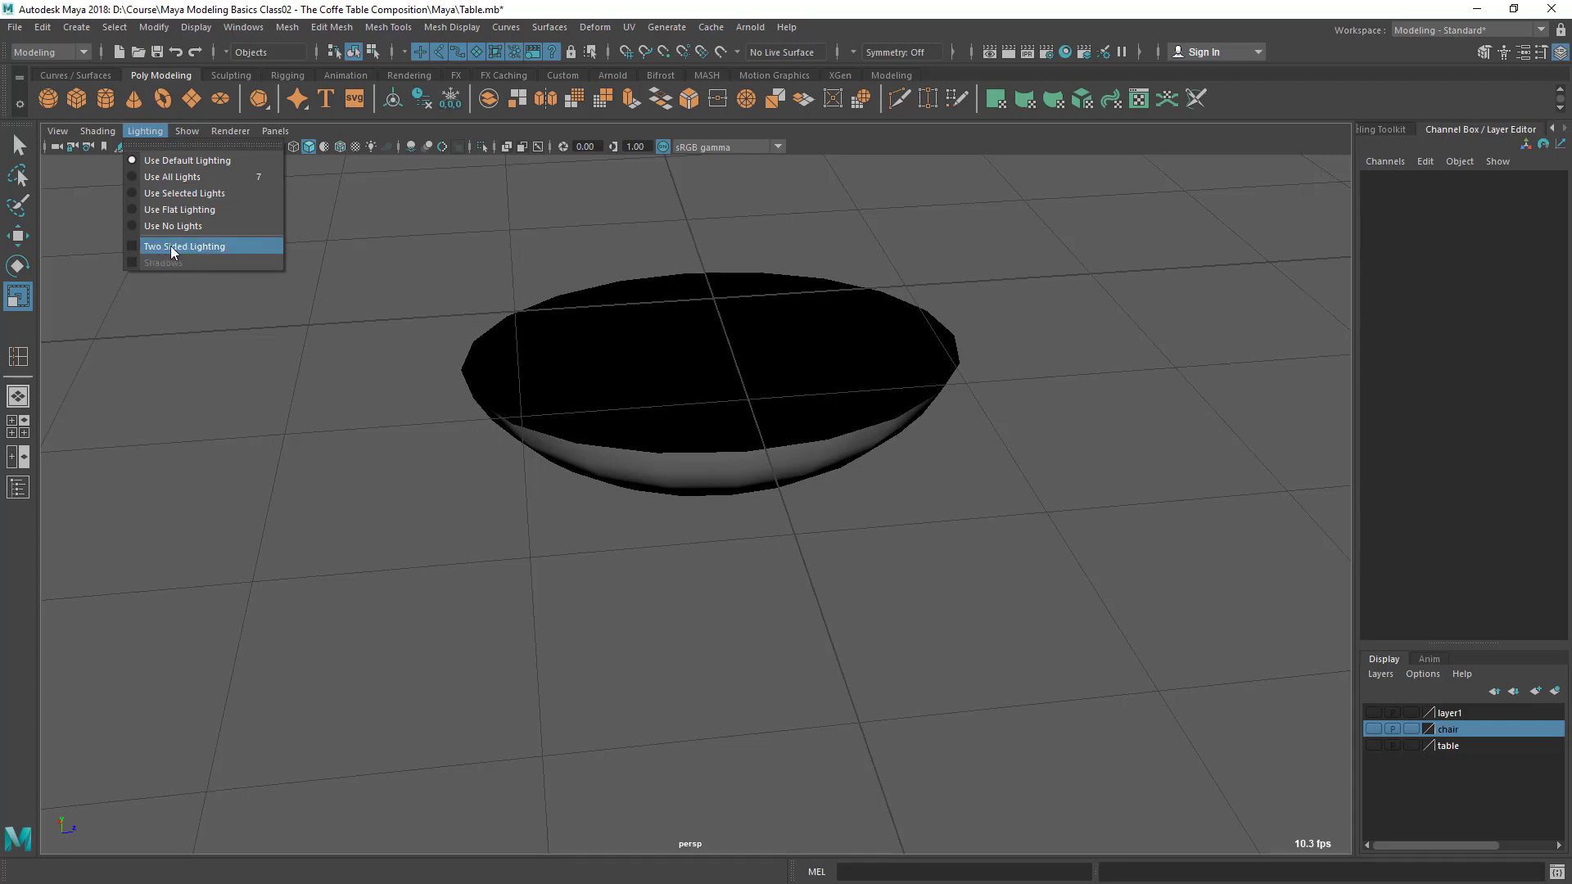
click(174, 247)
click(616, 434)
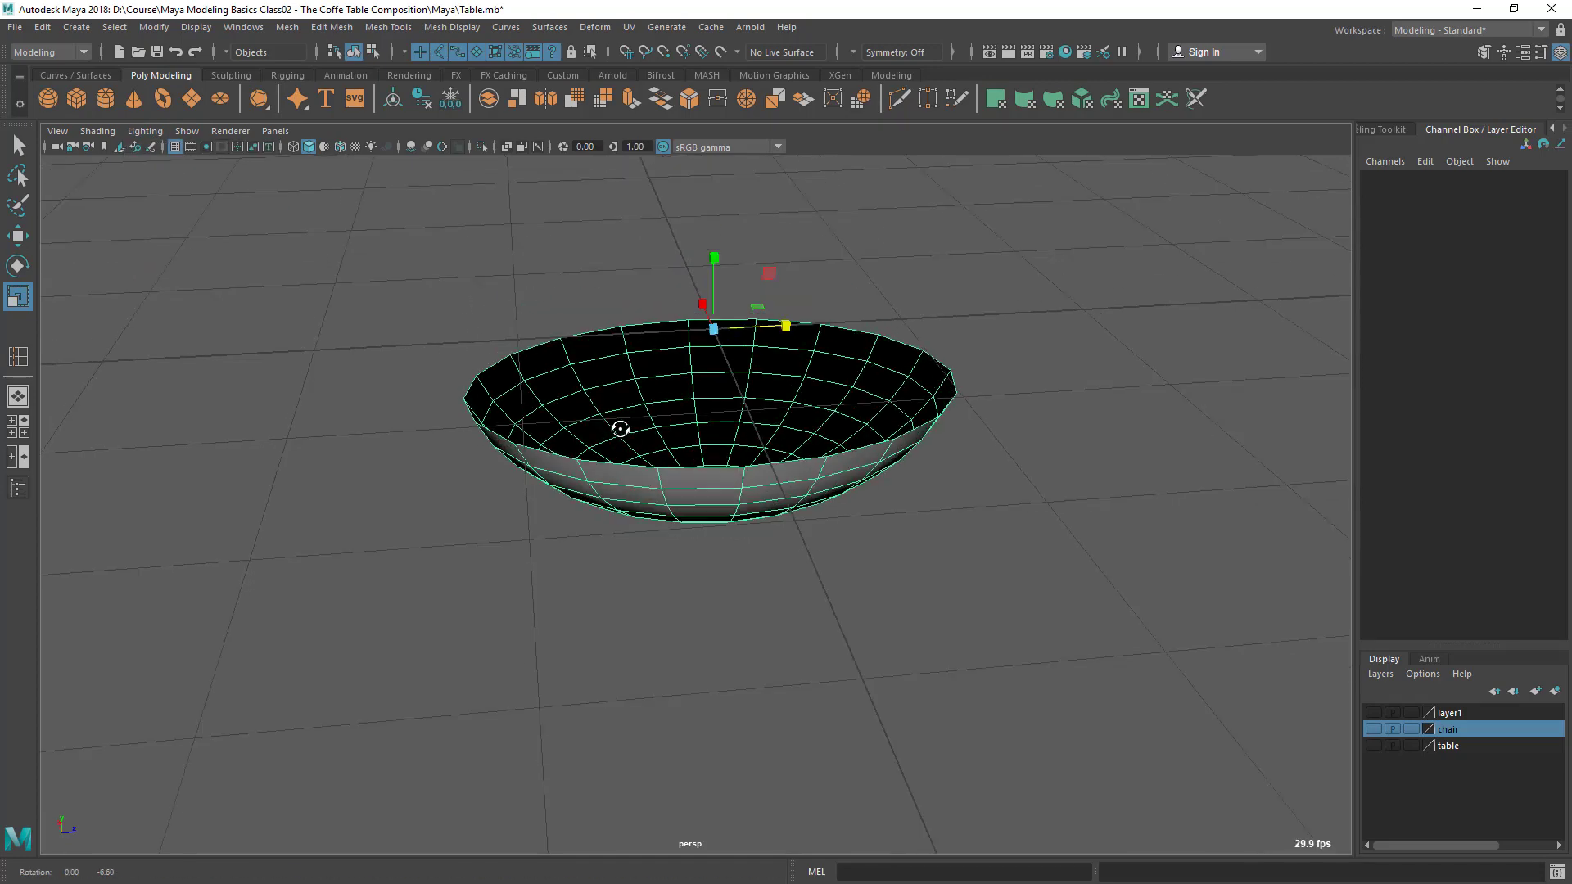
alt+drag(615, 429, 854, 559)
alt+middle_drag(854, 559, 748, 626)
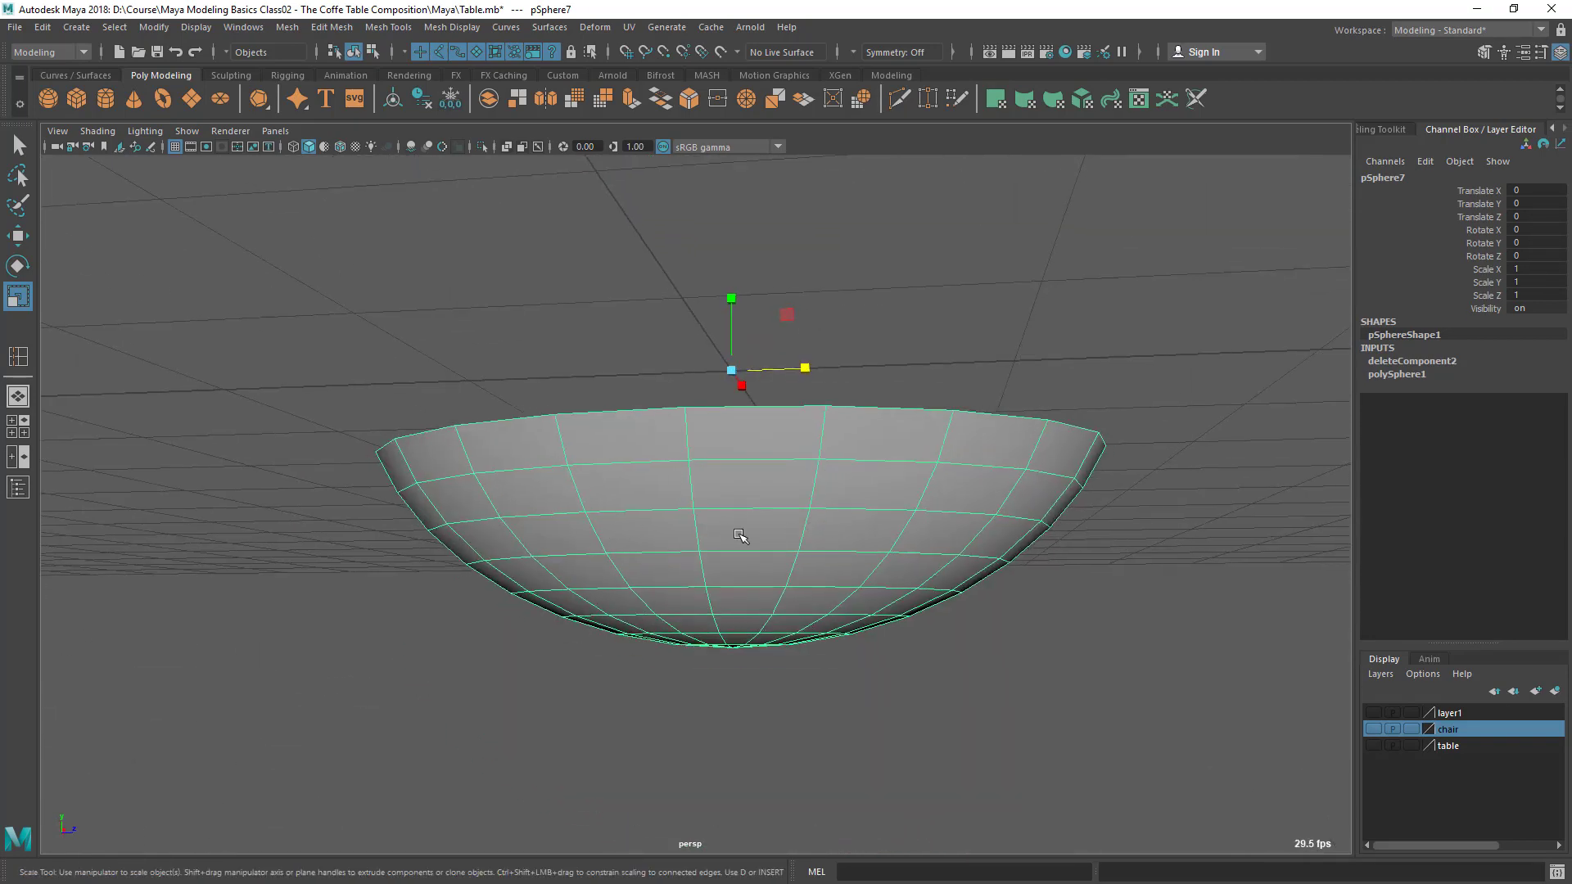
alt+drag(638, 502, 694, 565)
alt+middle_drag(859, 358, 846, 464)
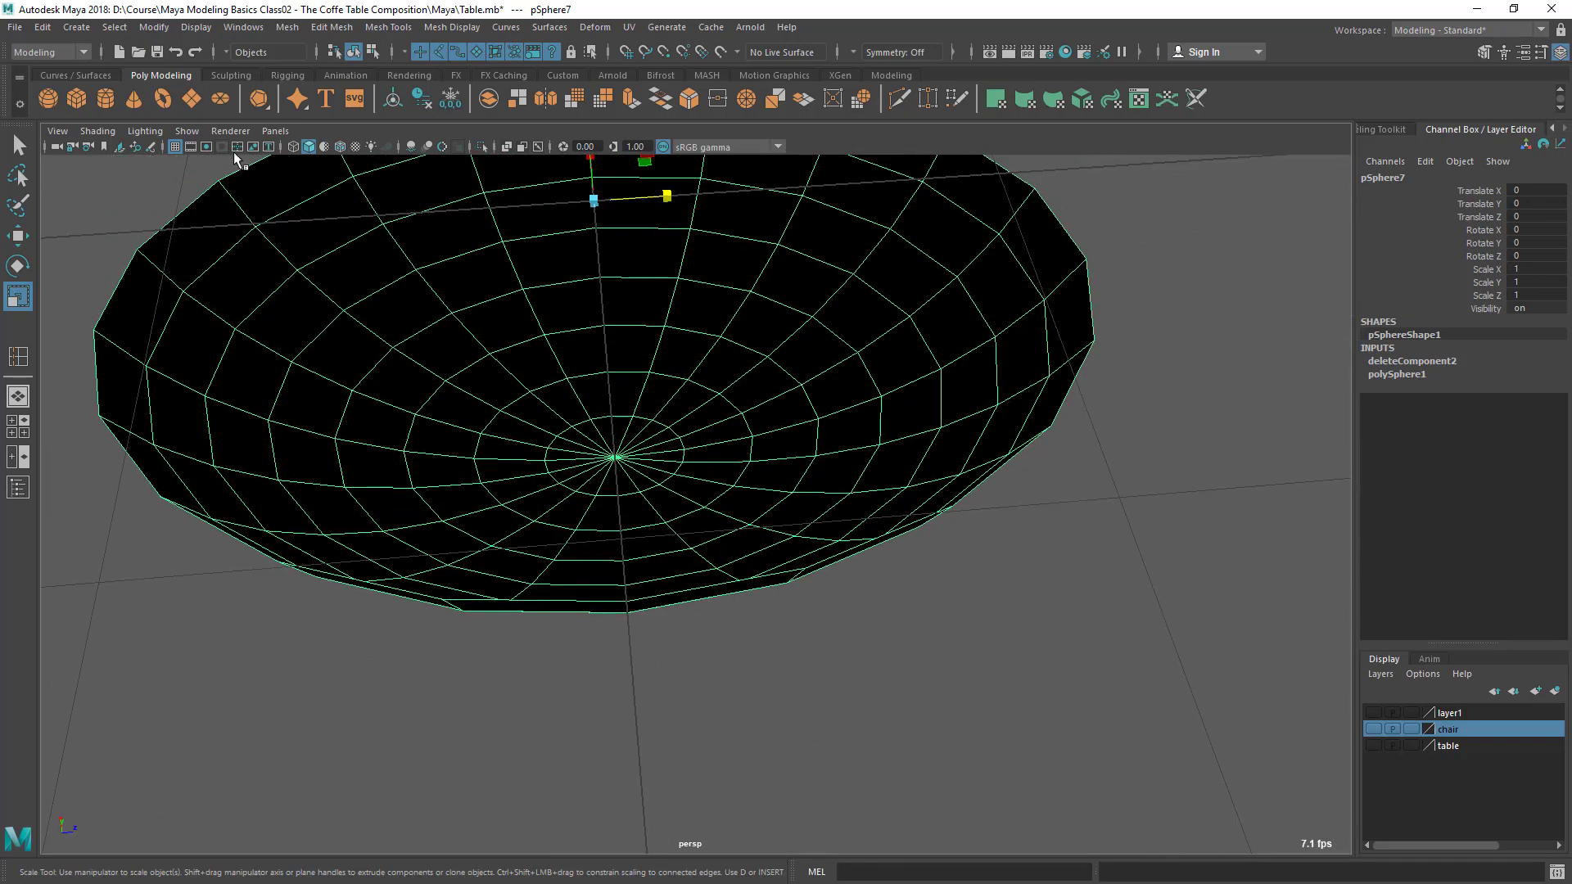
click(145, 130)
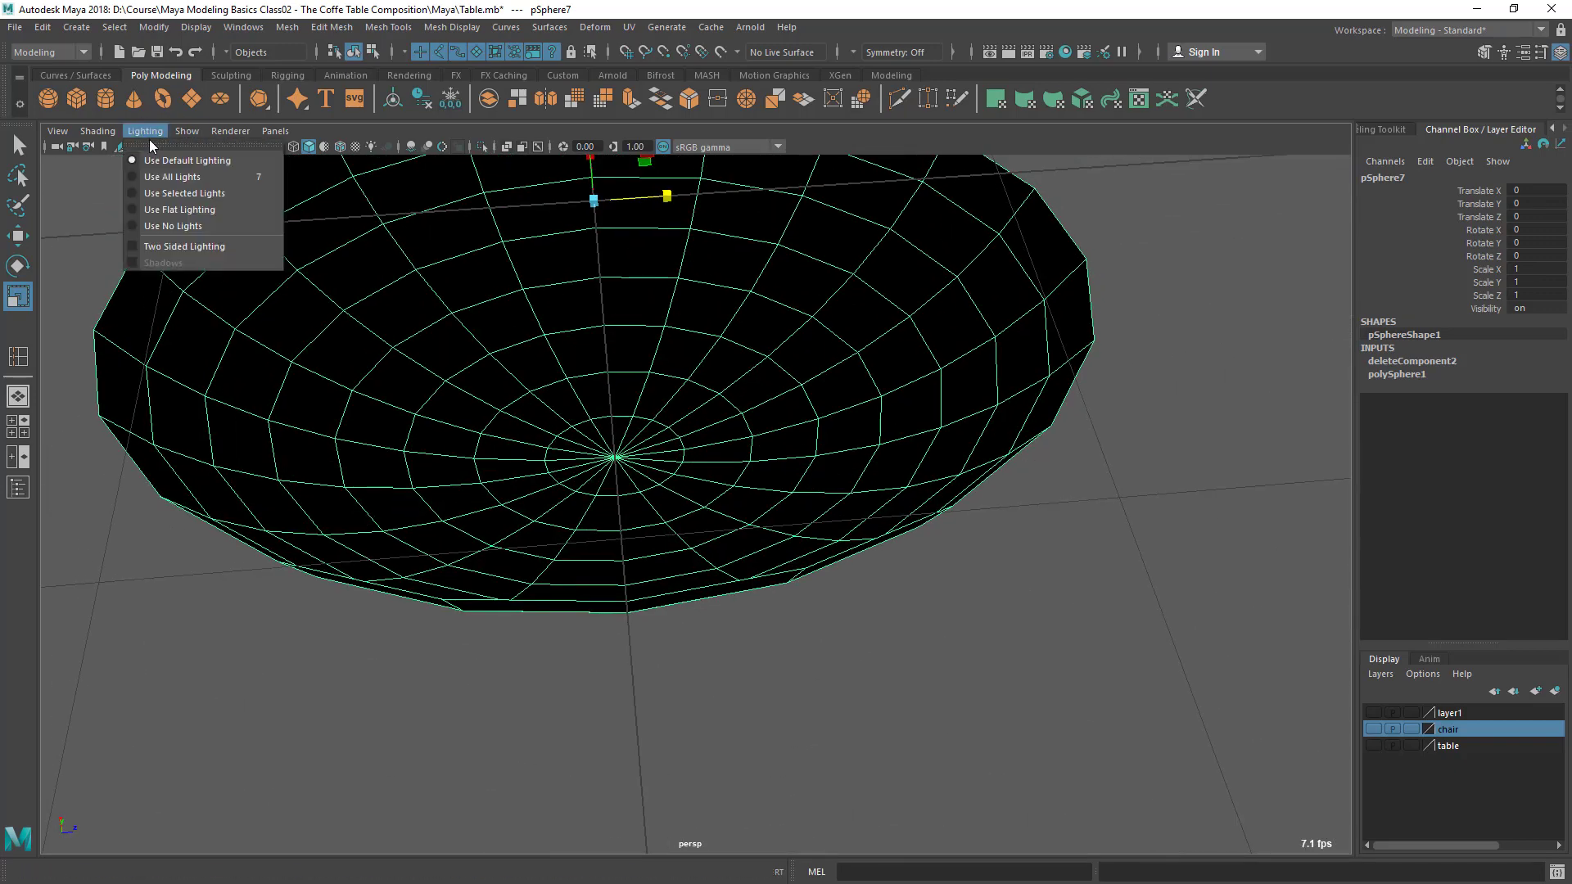
click(175, 246)
scroll(426, 350, down, 5)
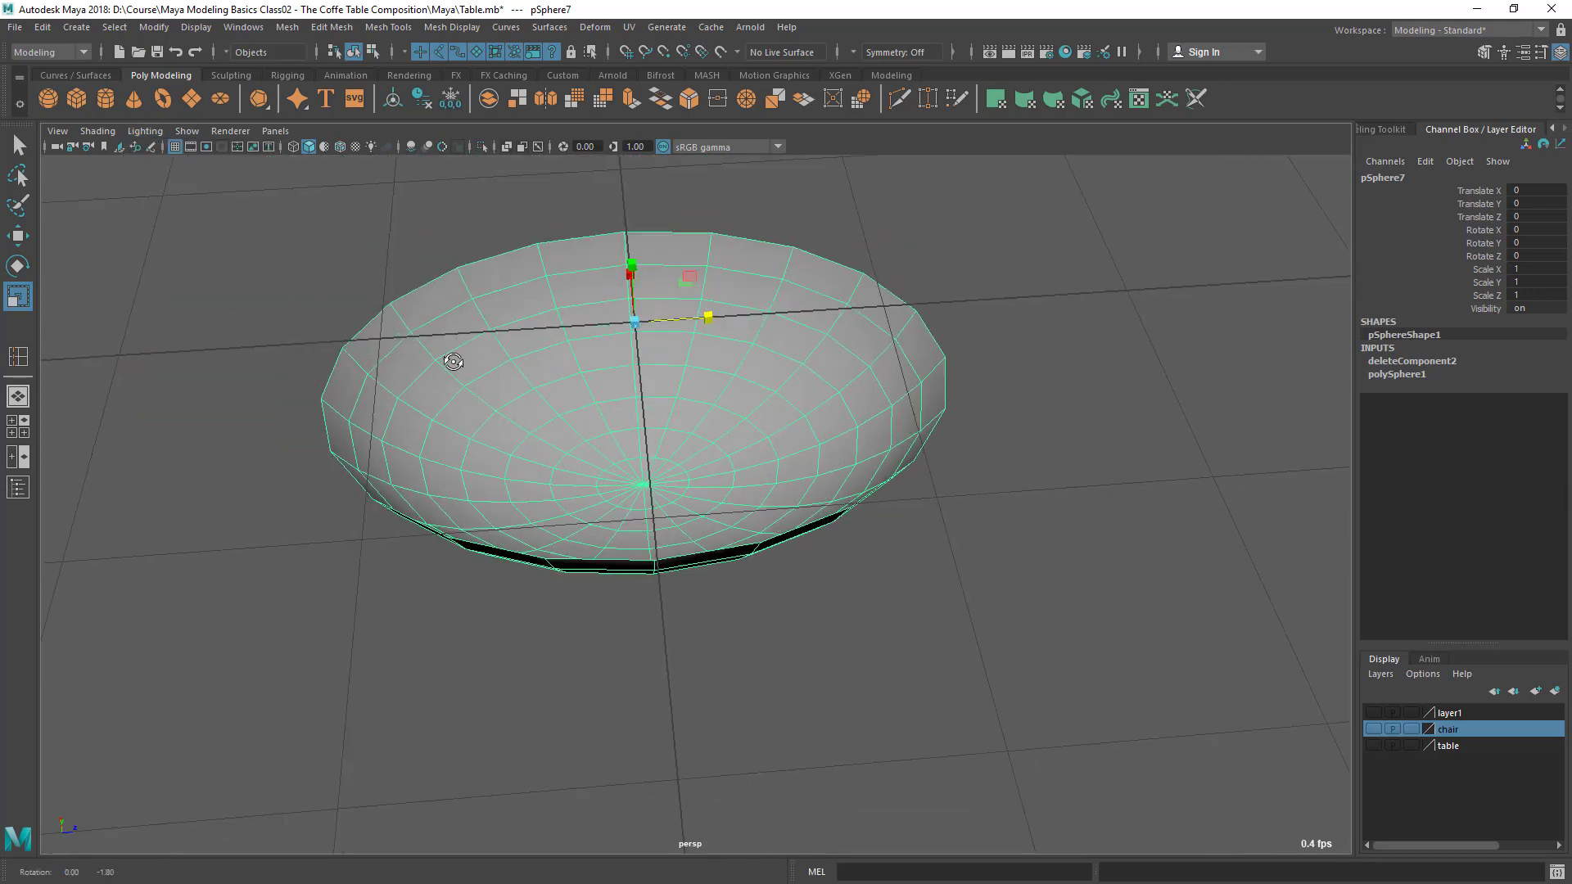
Examine the shell's inner and outer surfaces from several angles and compare its shape with the spoon in the reference photo
click(407, 319)
click(504, 477)
alt+drag(434, 491, 446, 458)
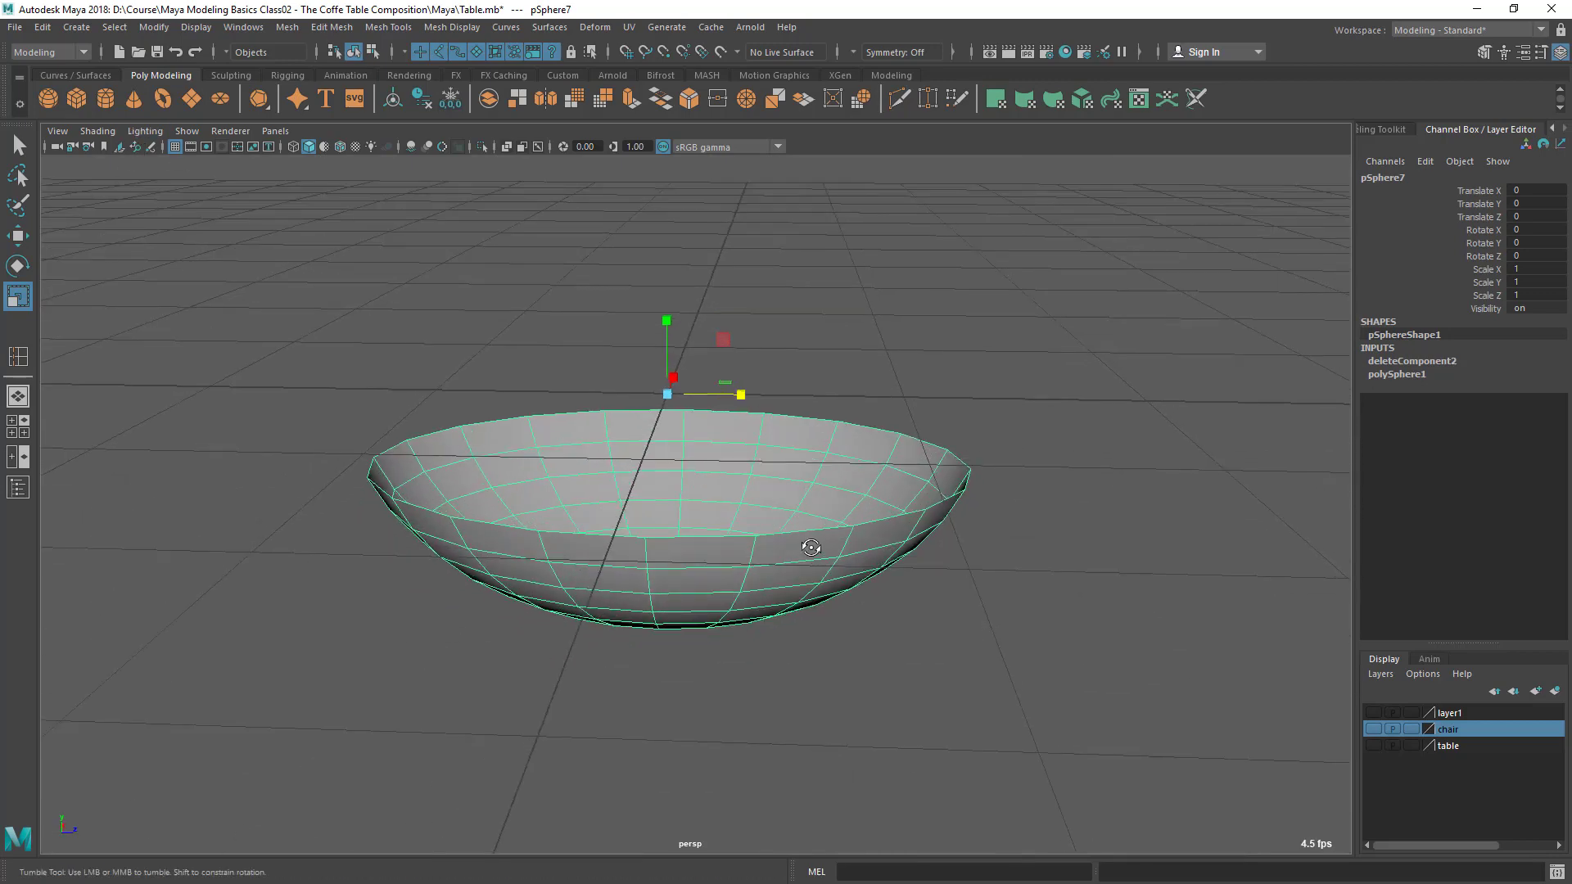
alt+drag(816, 565, 772, 463)
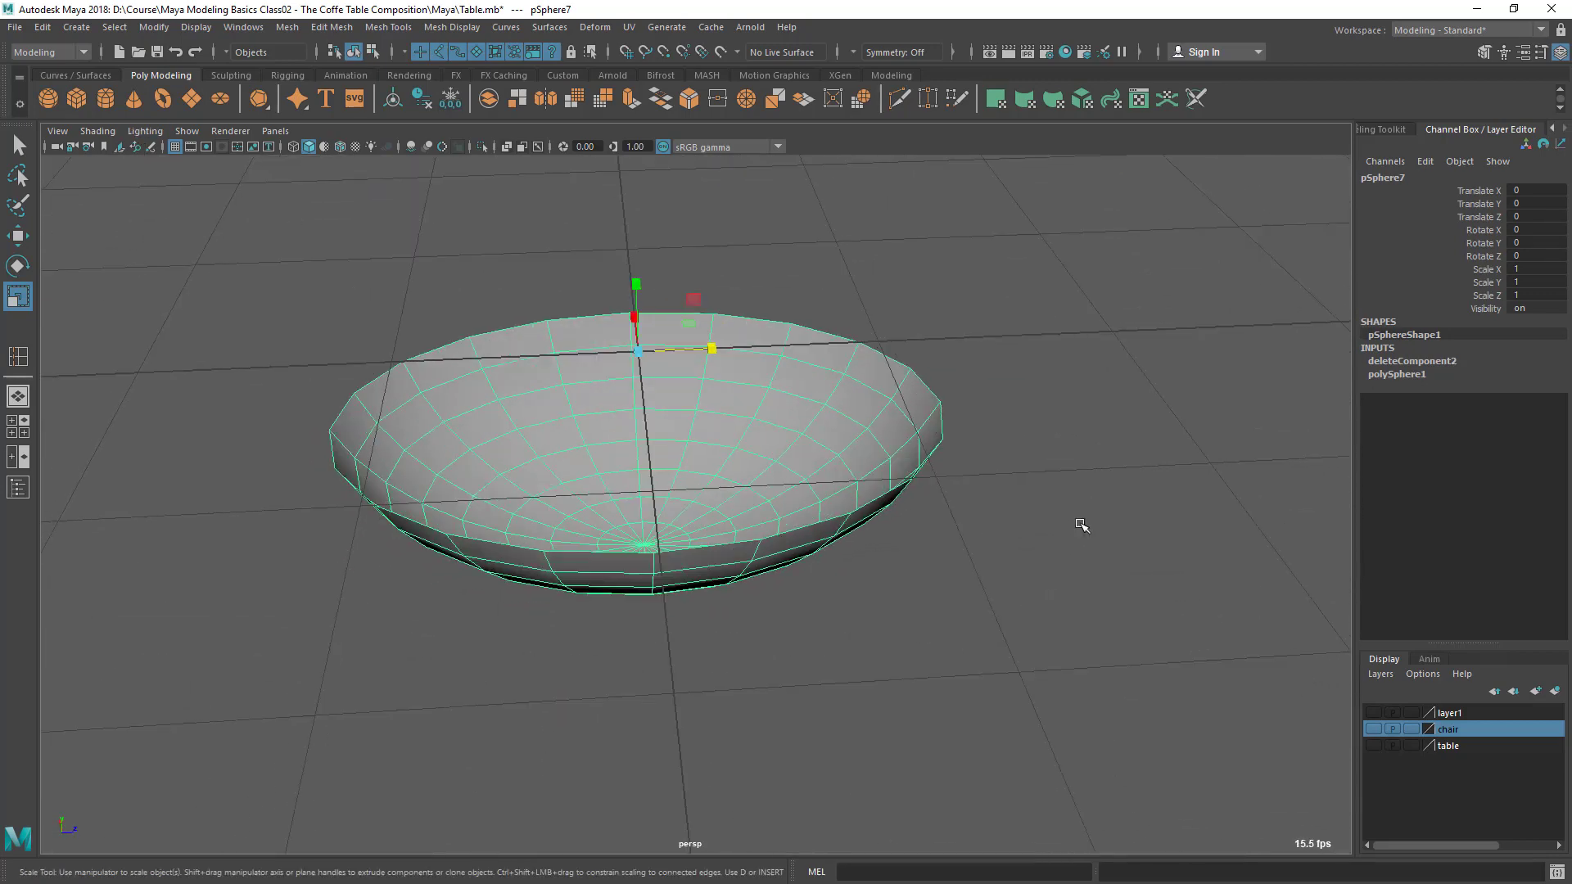
alt+middle_drag(612, 610, 644, 656)
alt+drag(644, 655, 491, 340)
click(491, 341)
click(719, 590)
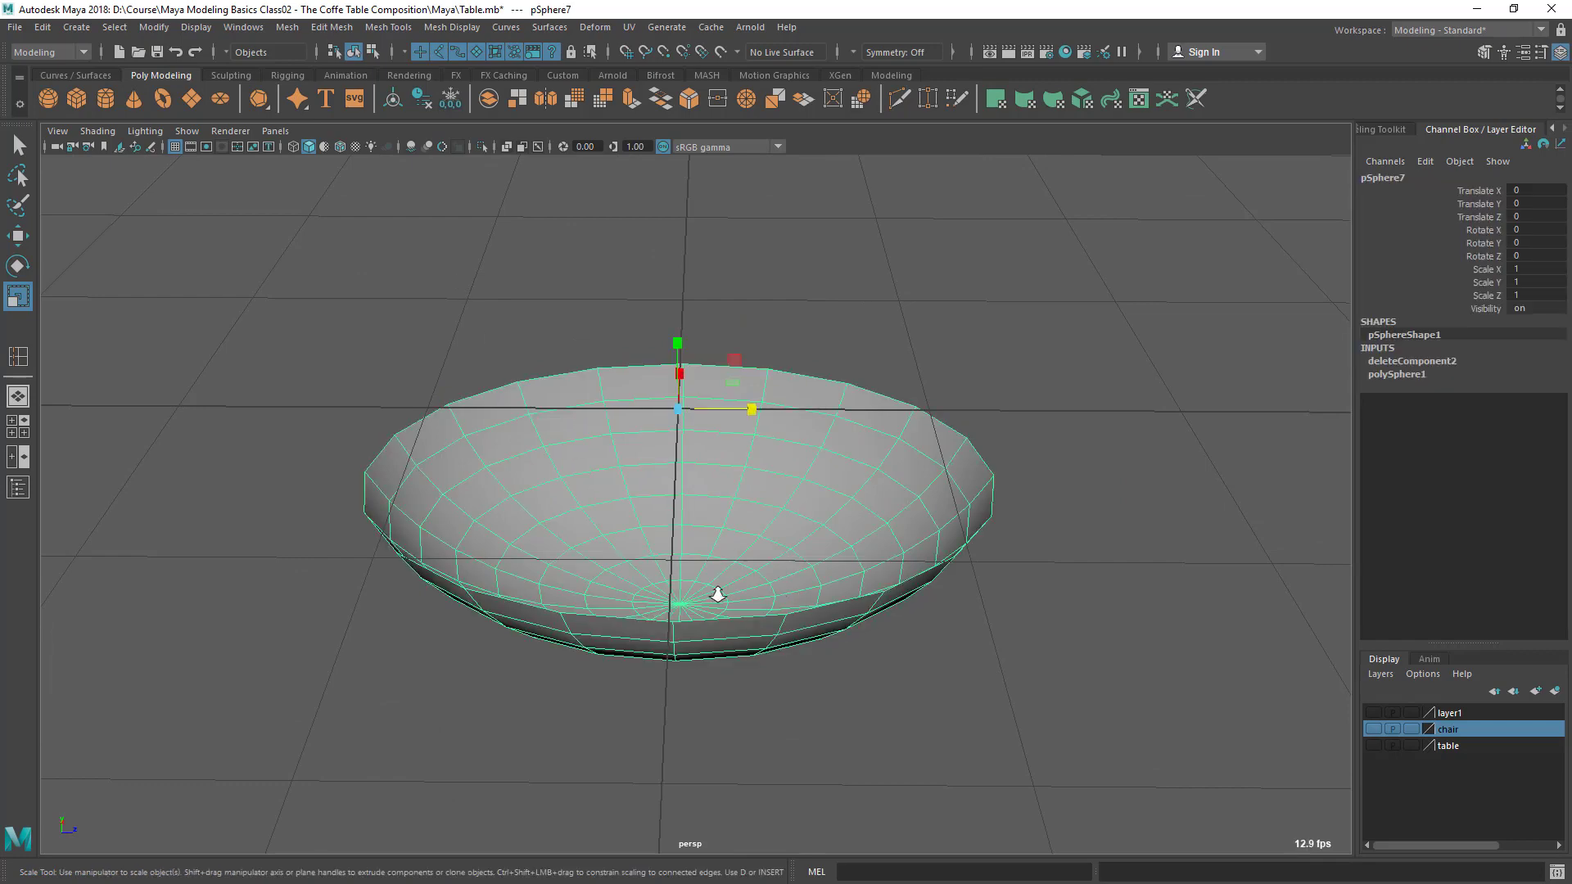
alt+drag(719, 590, 696, 631)
scroll(735, 576, up, 2)
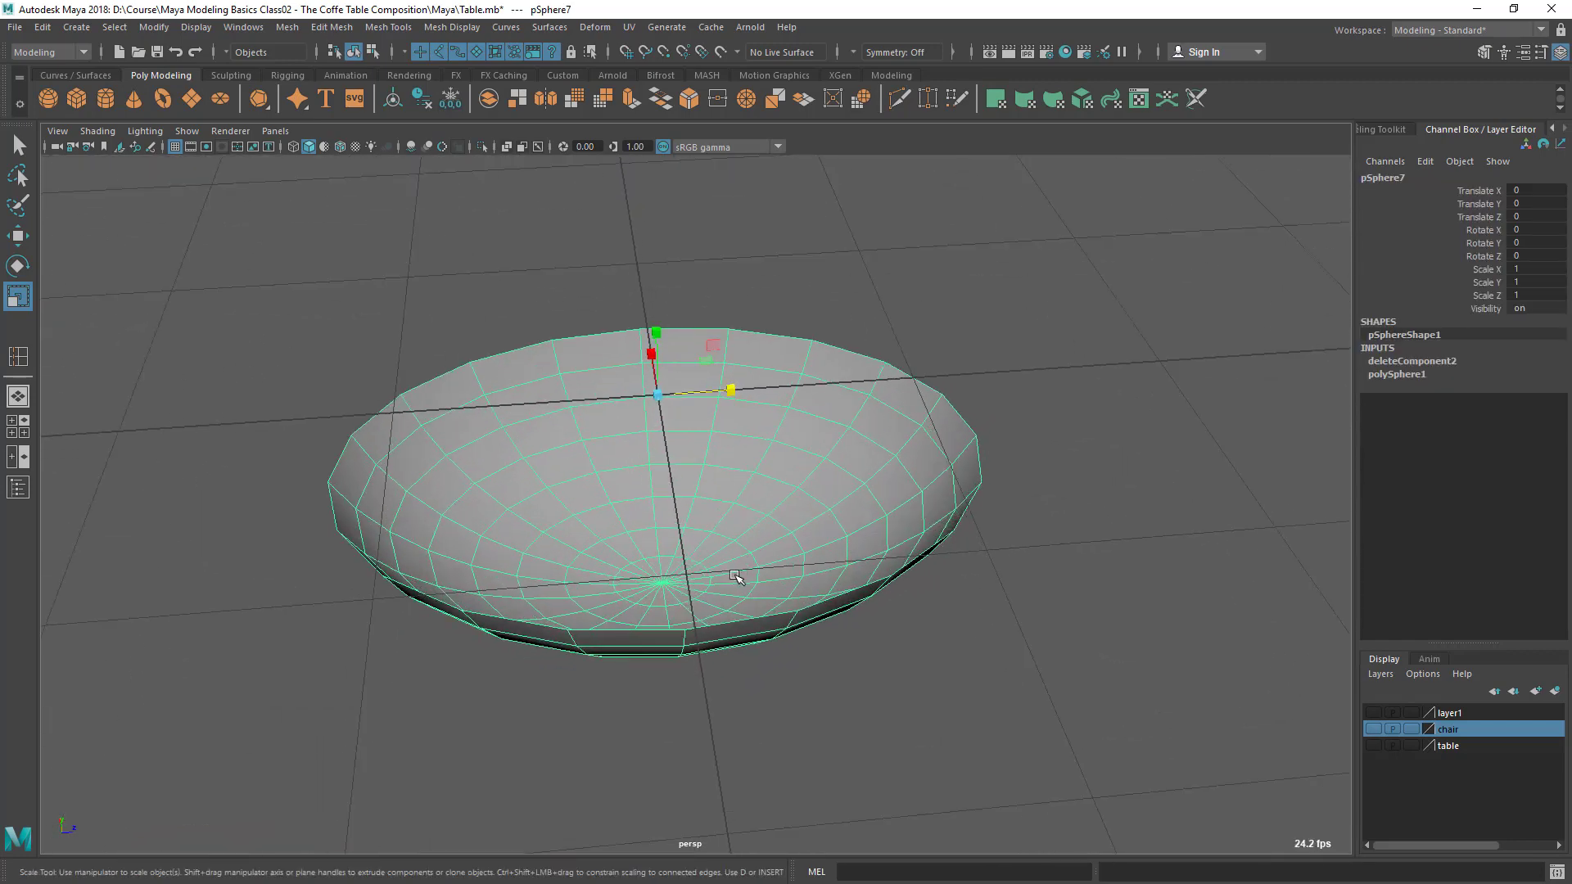
alt+drag(884, 407, 884, 393)
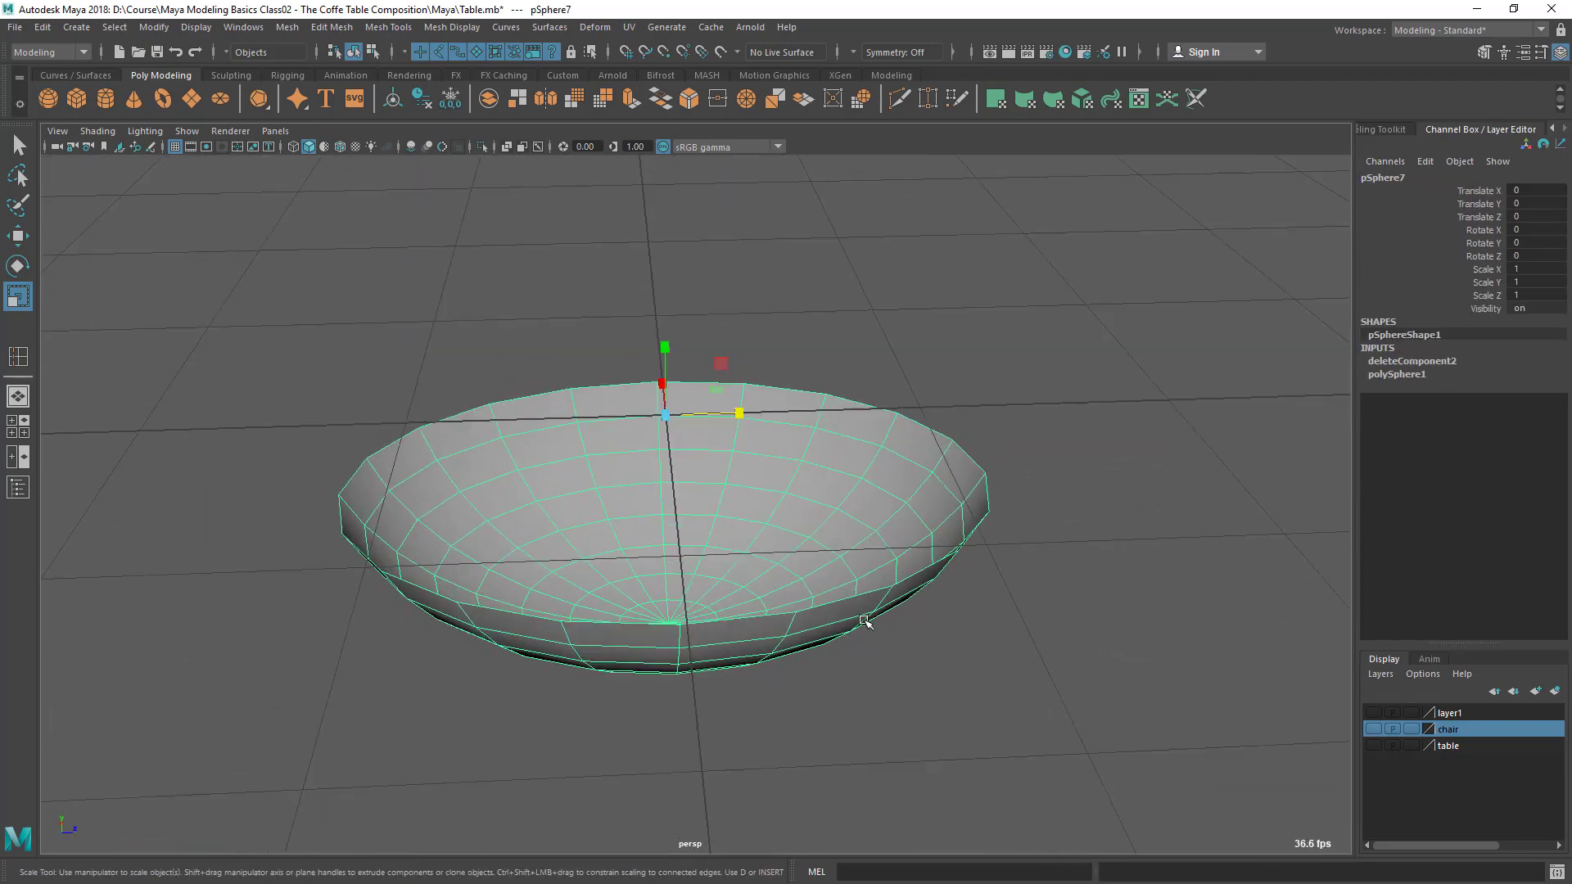
alt+drag(593, 467, 941, 394)
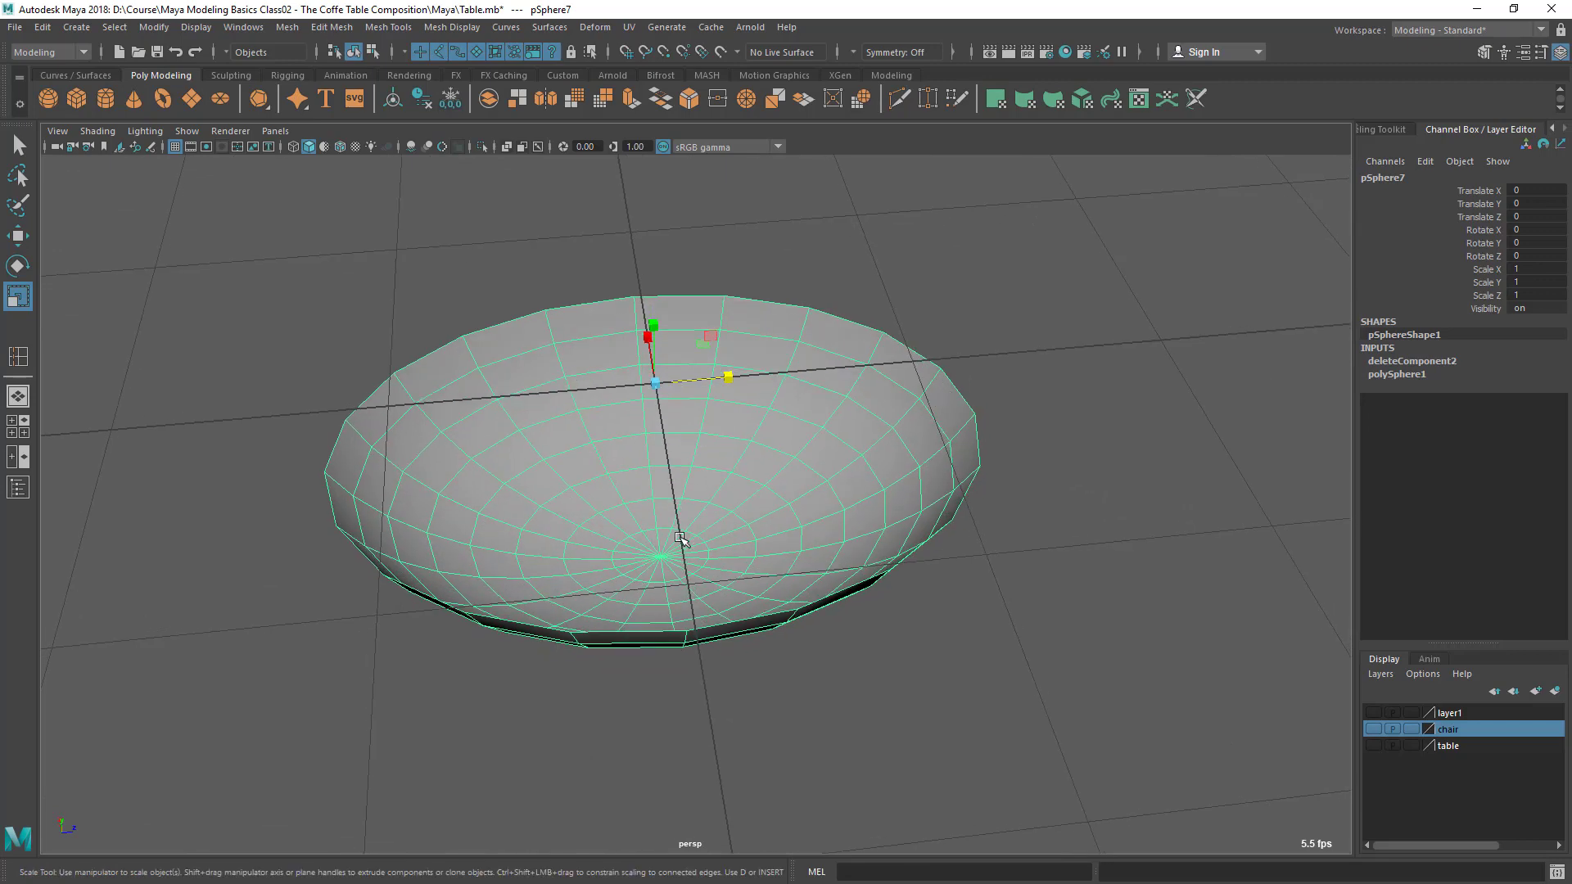
alt+drag(655, 564, 473, 485)
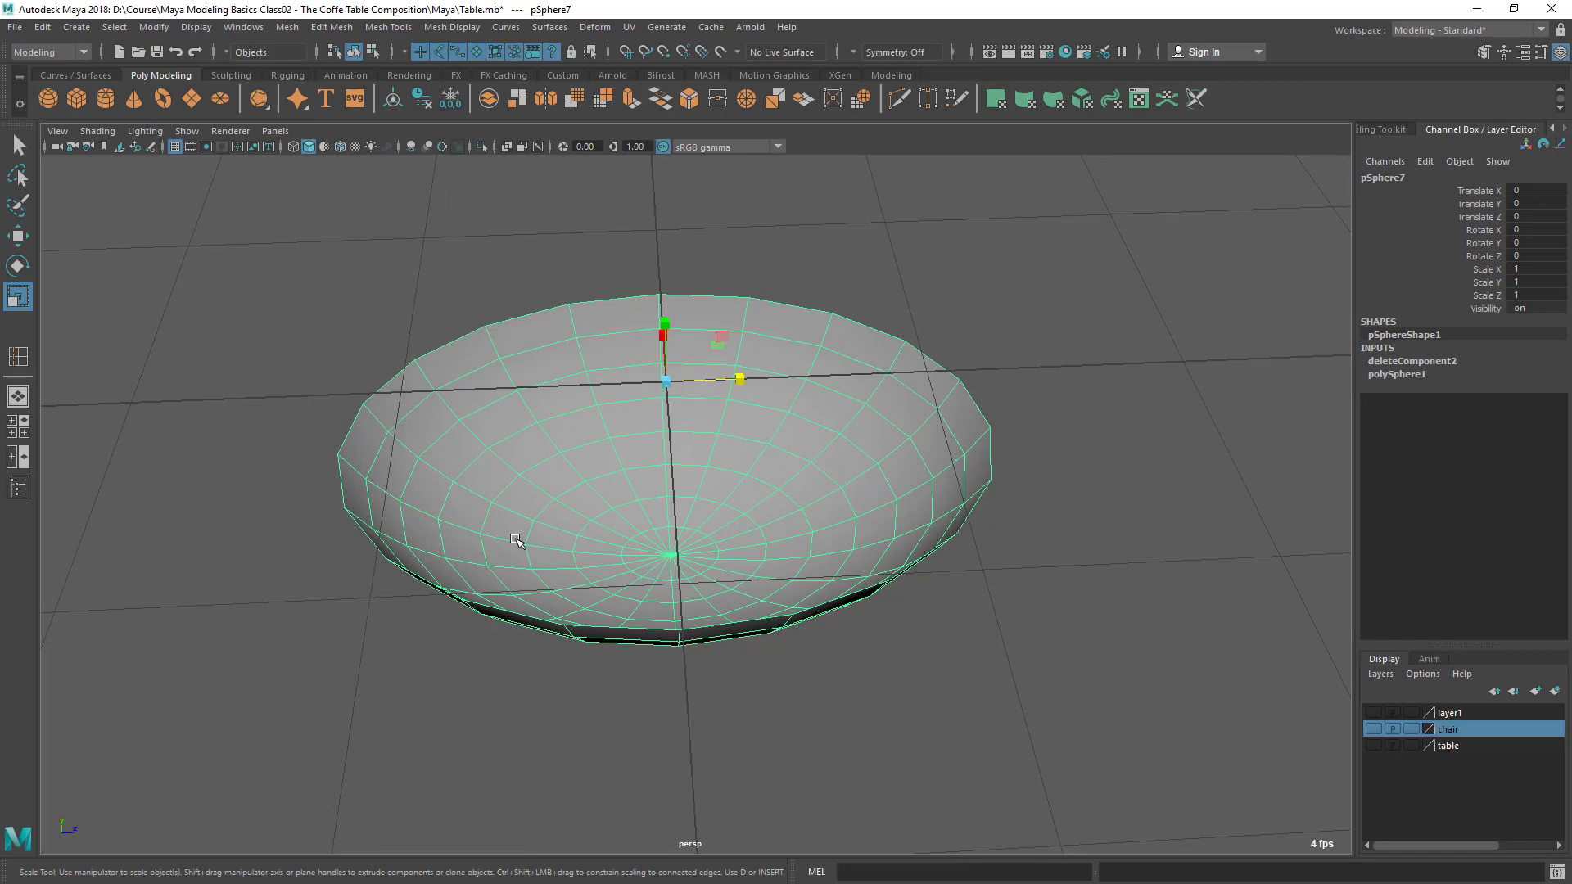
alt+drag(516, 540, 493, 579)
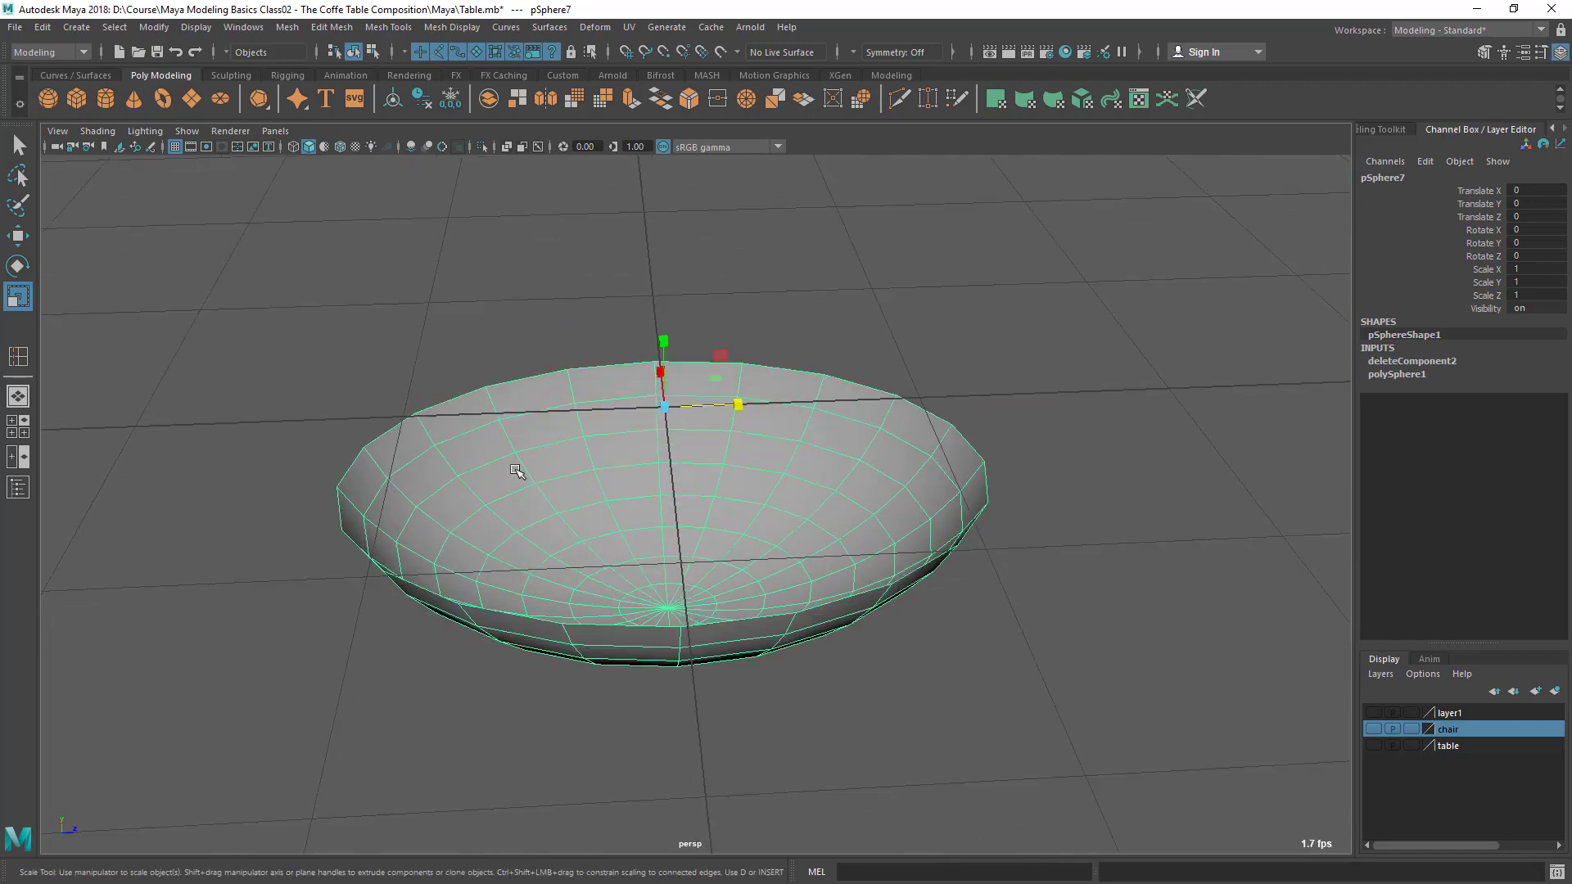
alt+drag(516, 470, 603, 515)
key(alt+Tab)
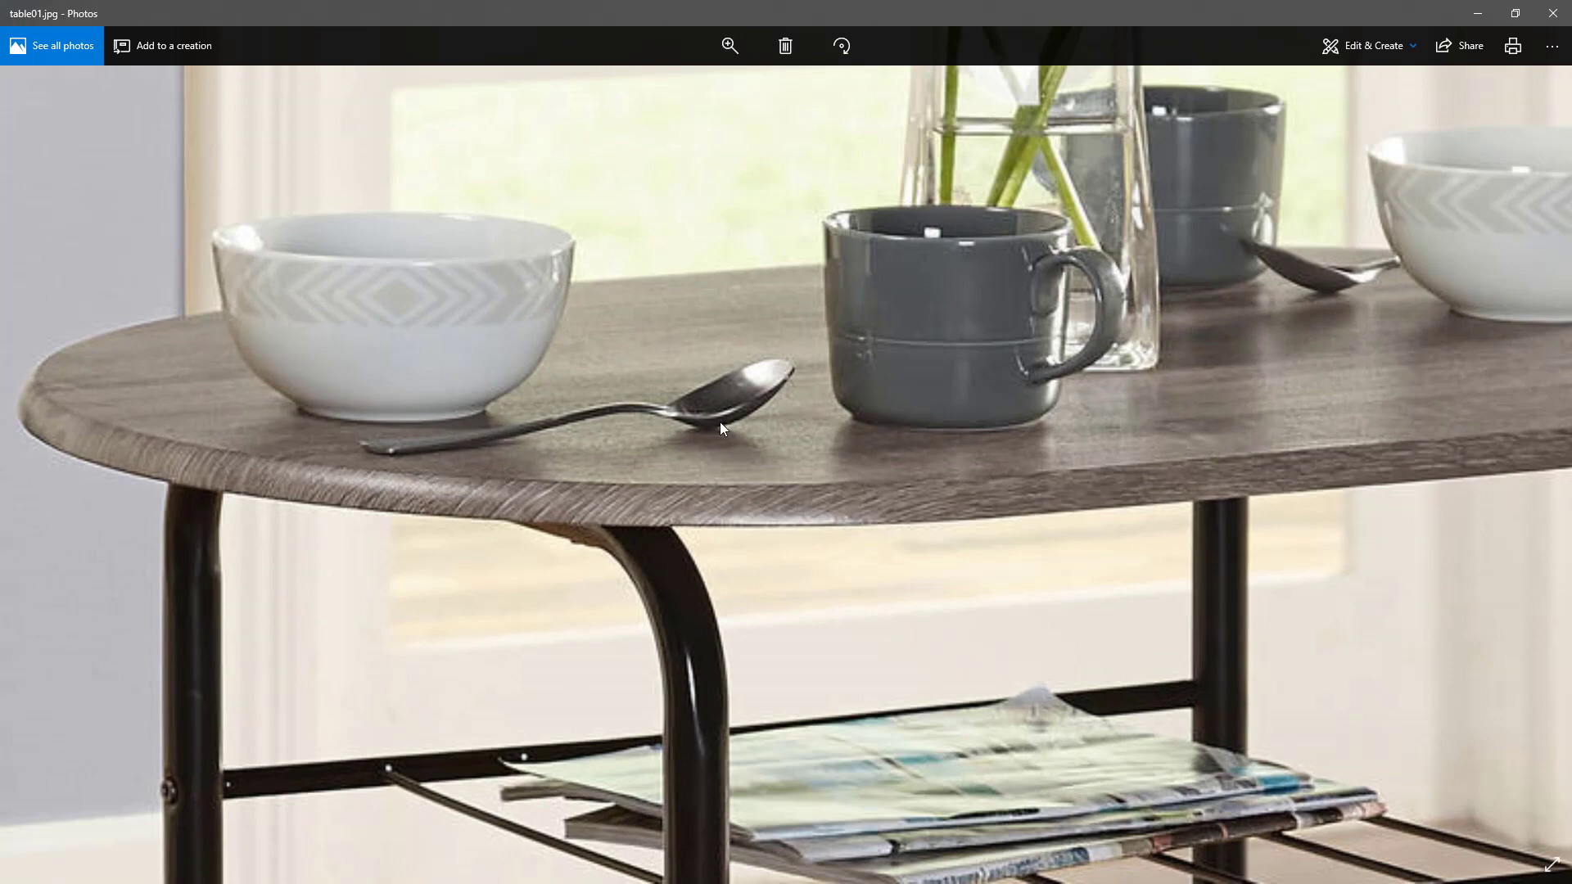
Back in Maya, select the vertex at the centre of the shell's bottom for moving and turn on Soft Selection
key(alt+Tab)
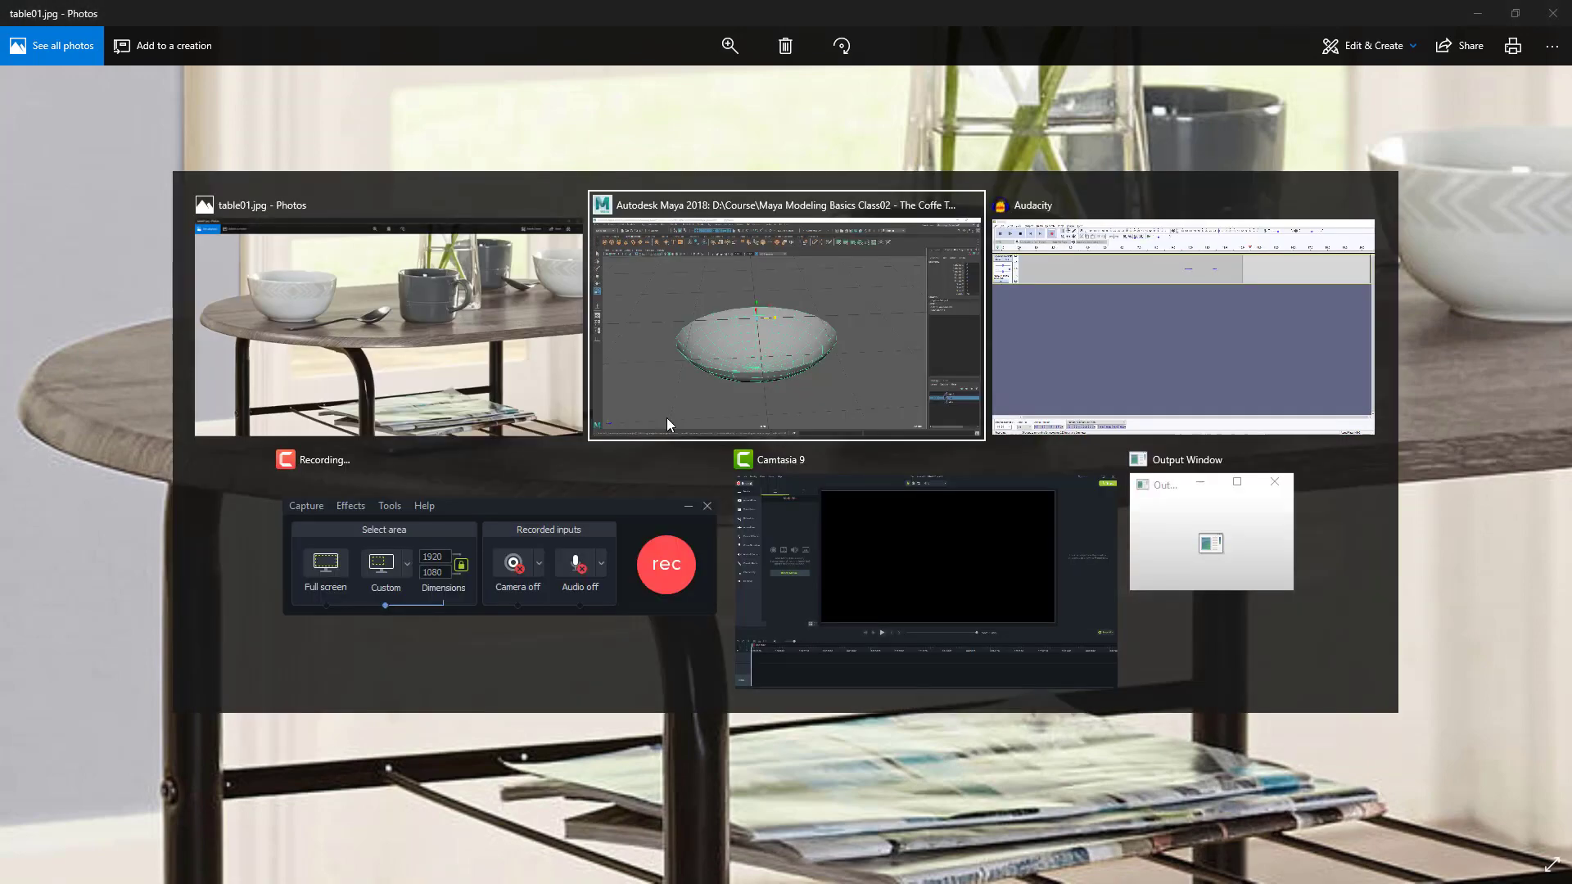
alt+drag(736, 555, 663, 384)
right_drag(663, 381, 549, 362)
alt+drag(557, 364, 638, 431)
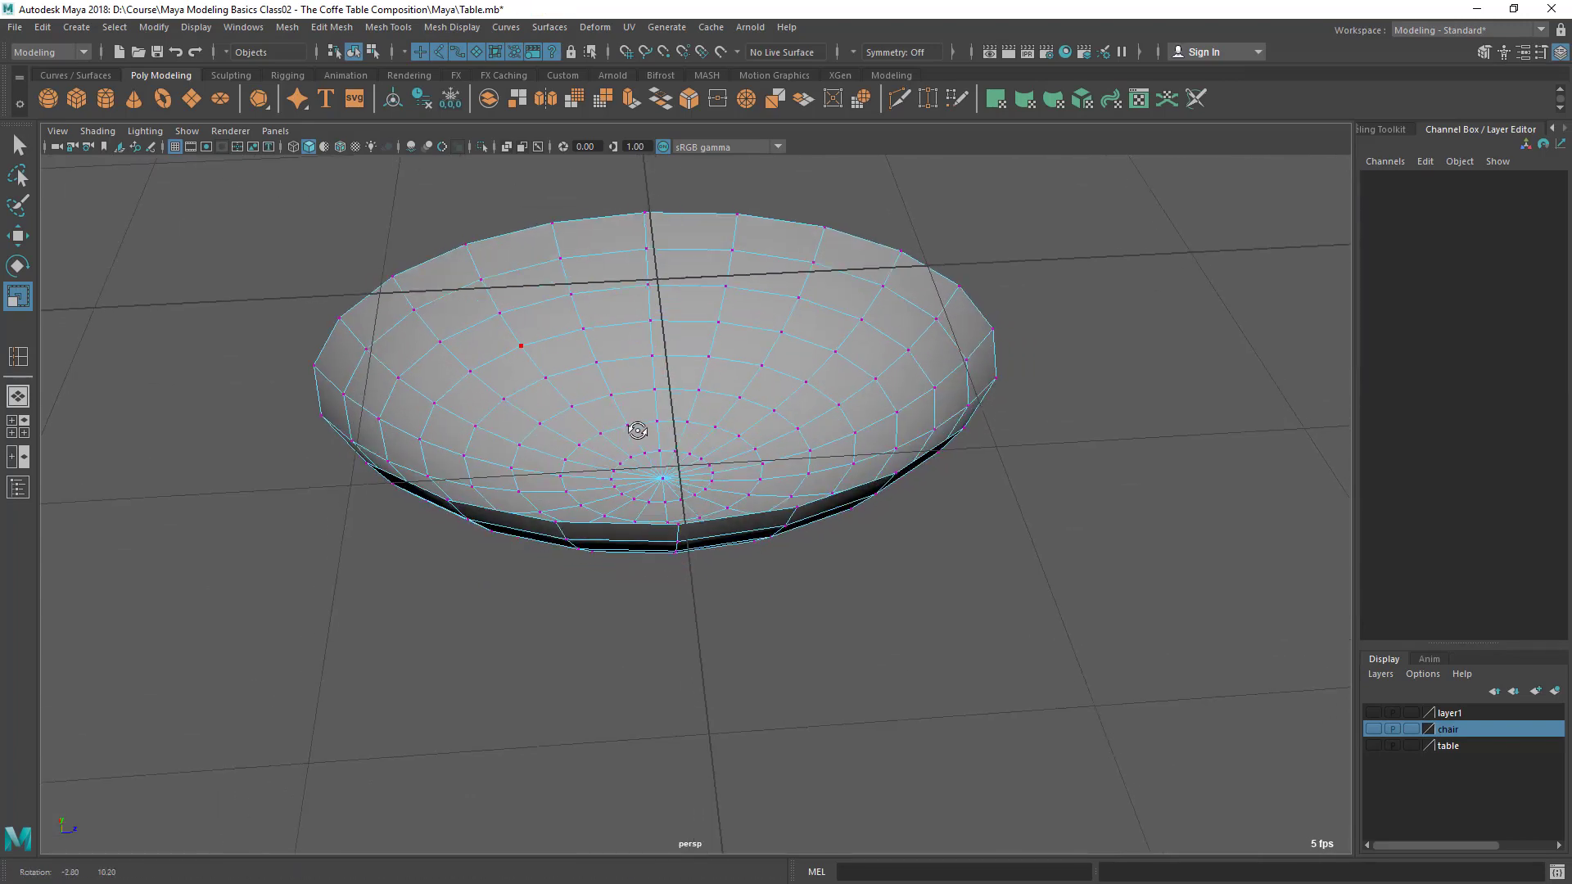
click(661, 476)
key(w)
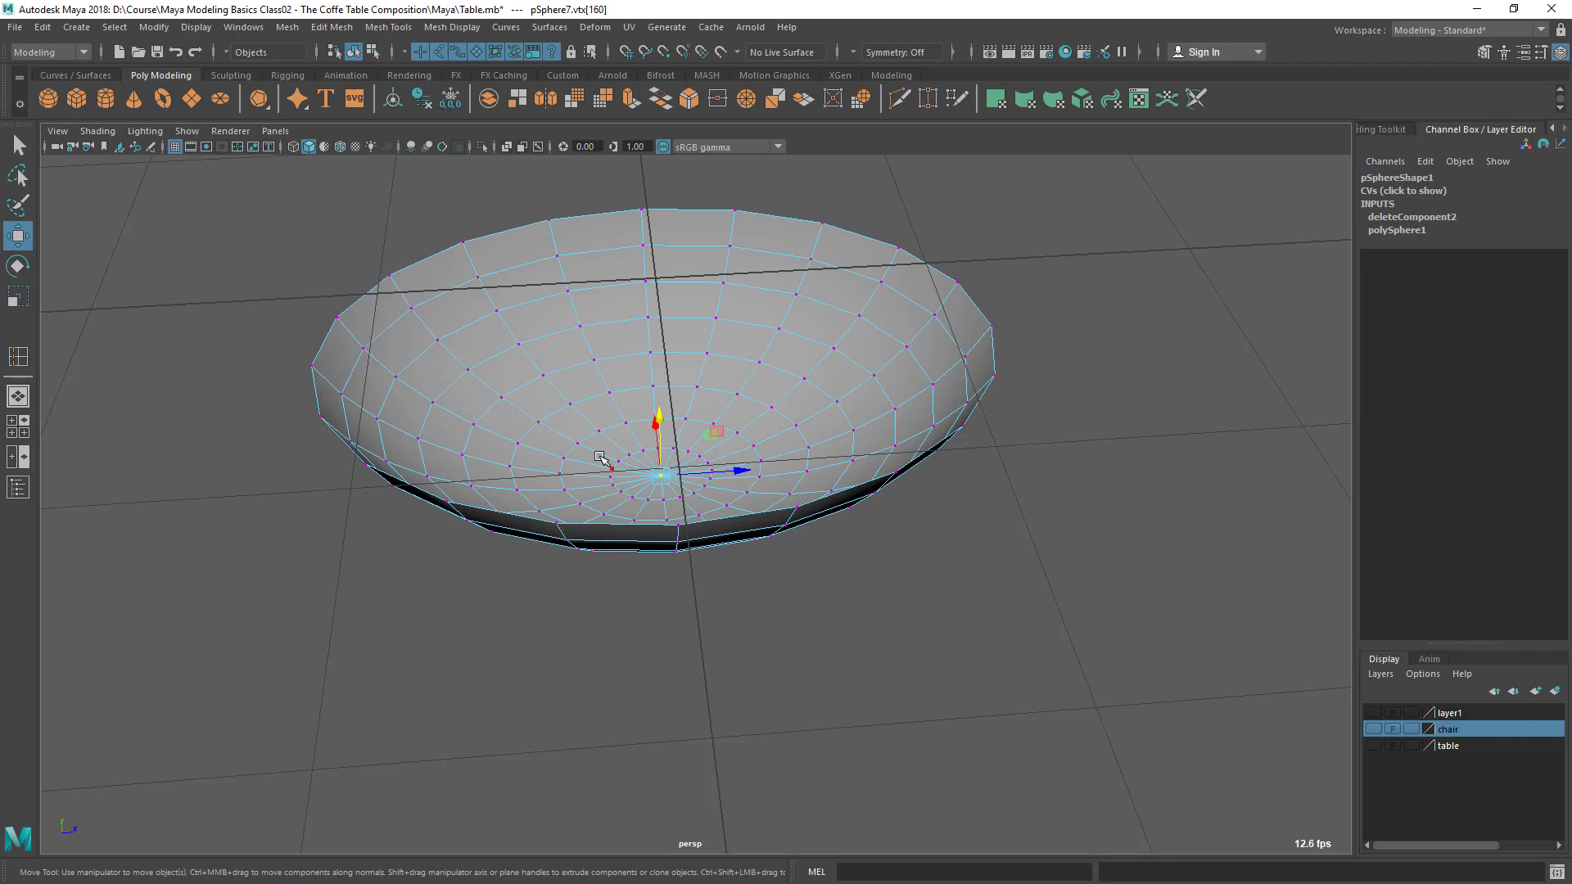
key(b)
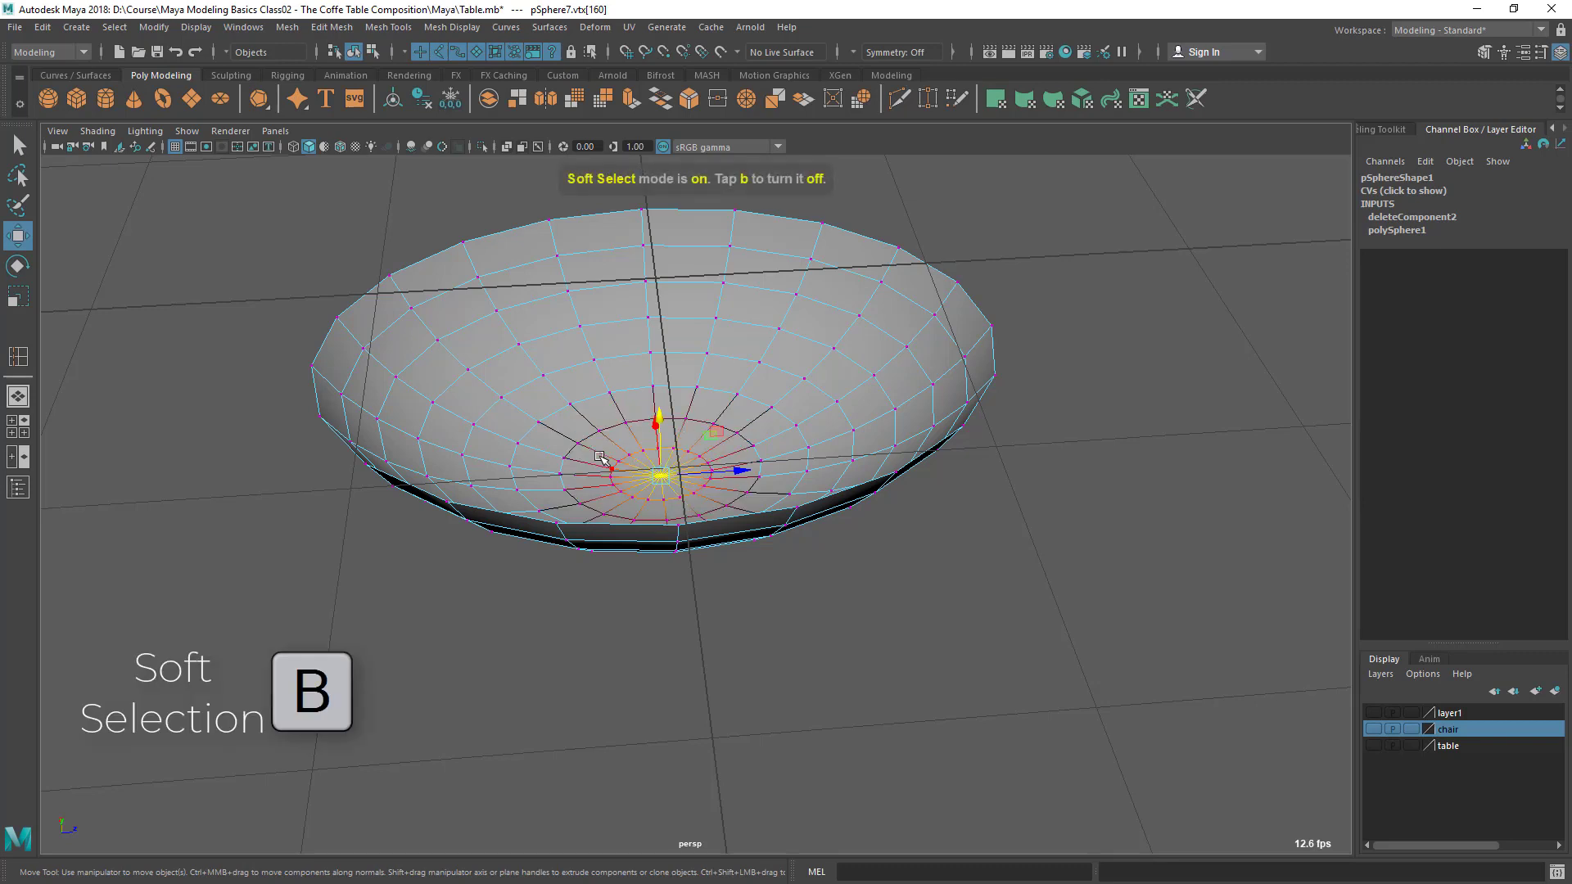
Examine the Soft Selection options in the Move tool settings and close them
double_click(18, 235)
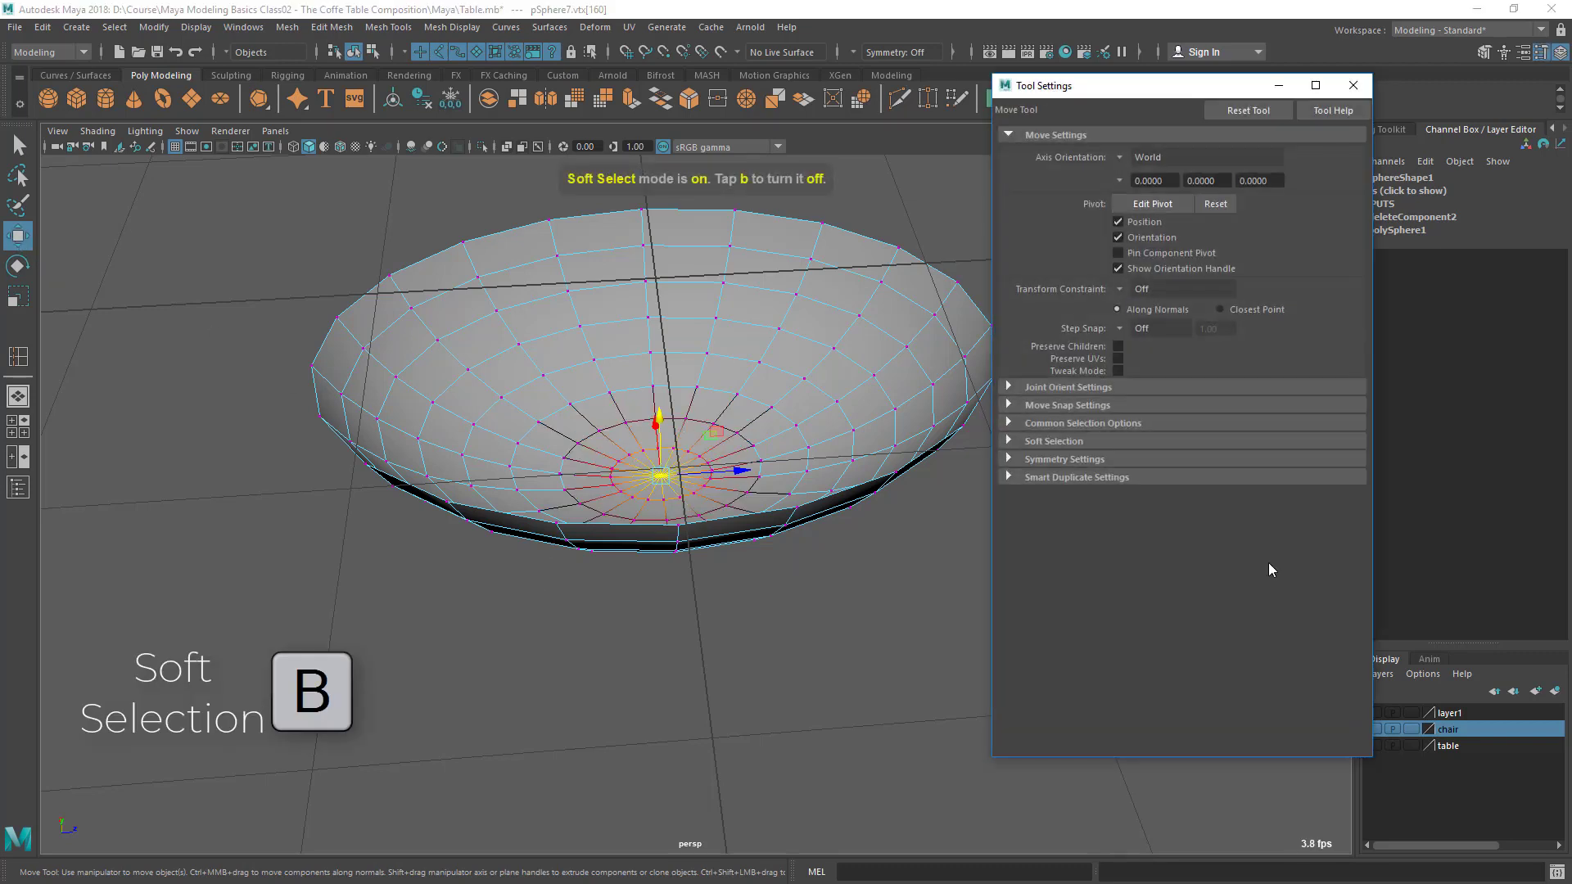
click(1032, 444)
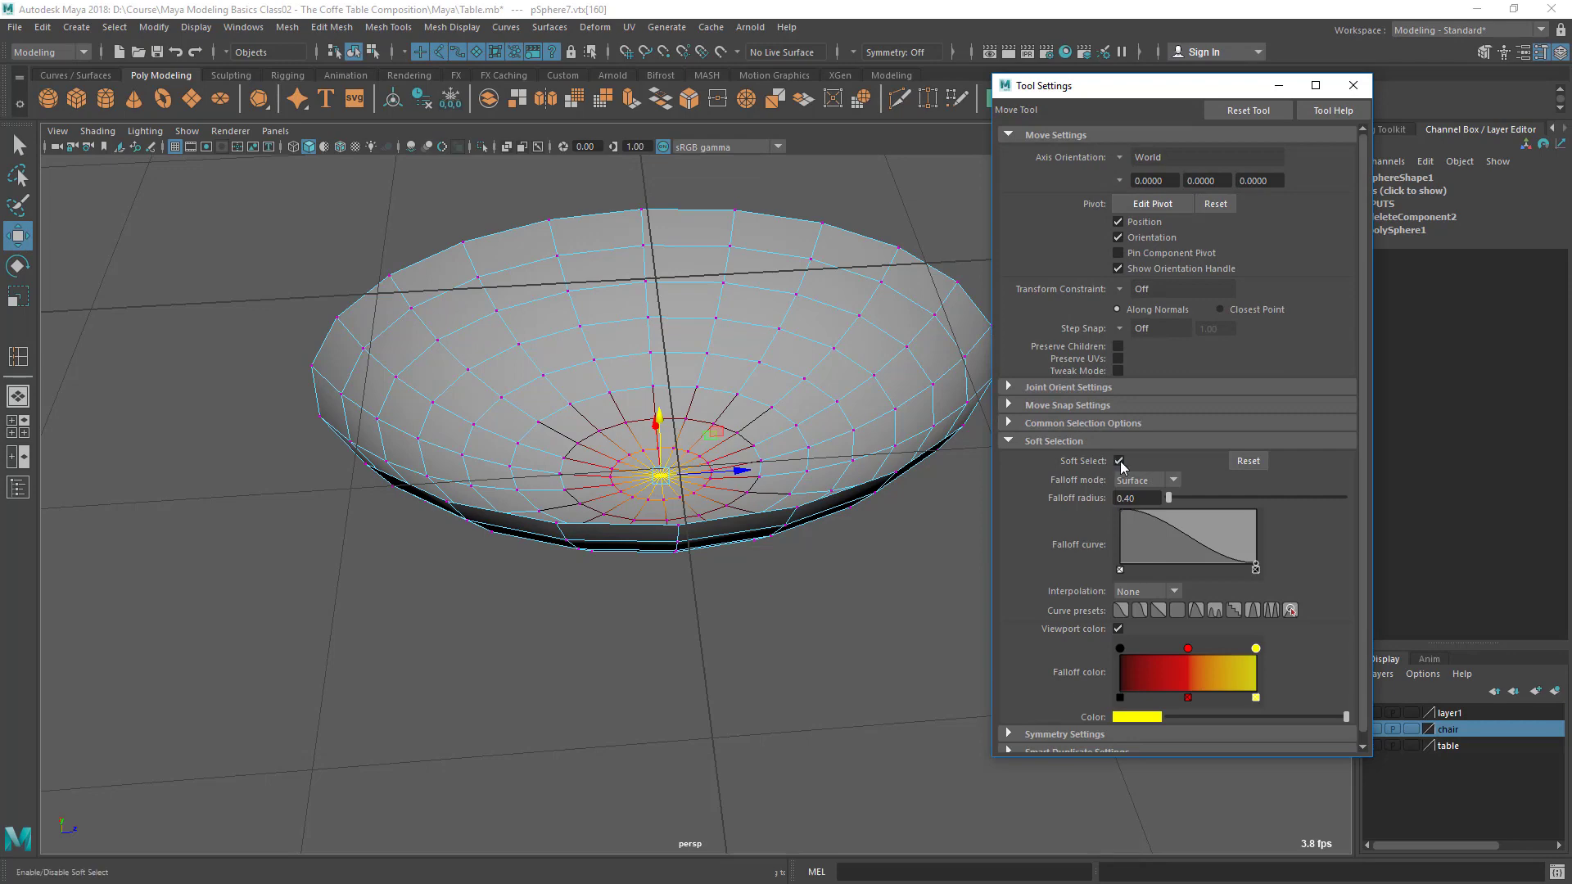
click(1353, 85)
scroll(743, 507, up, 2)
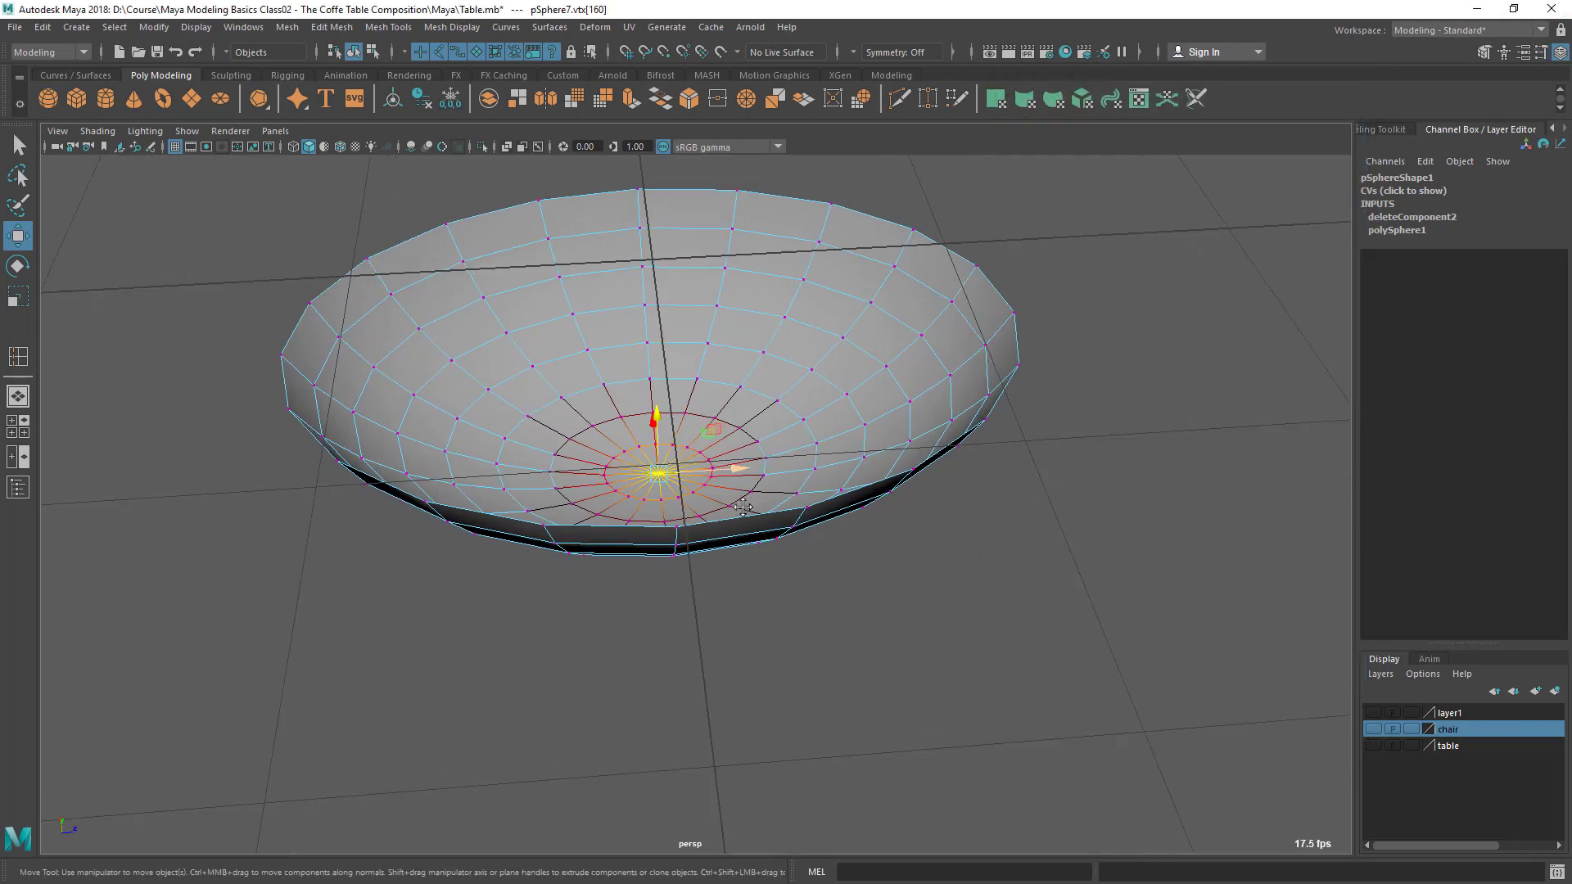
Widen the soft selection falloff to cover nearly the whole shell and move its bottom vertex along Z toward one end
alt+drag(743, 507, 700, 513)
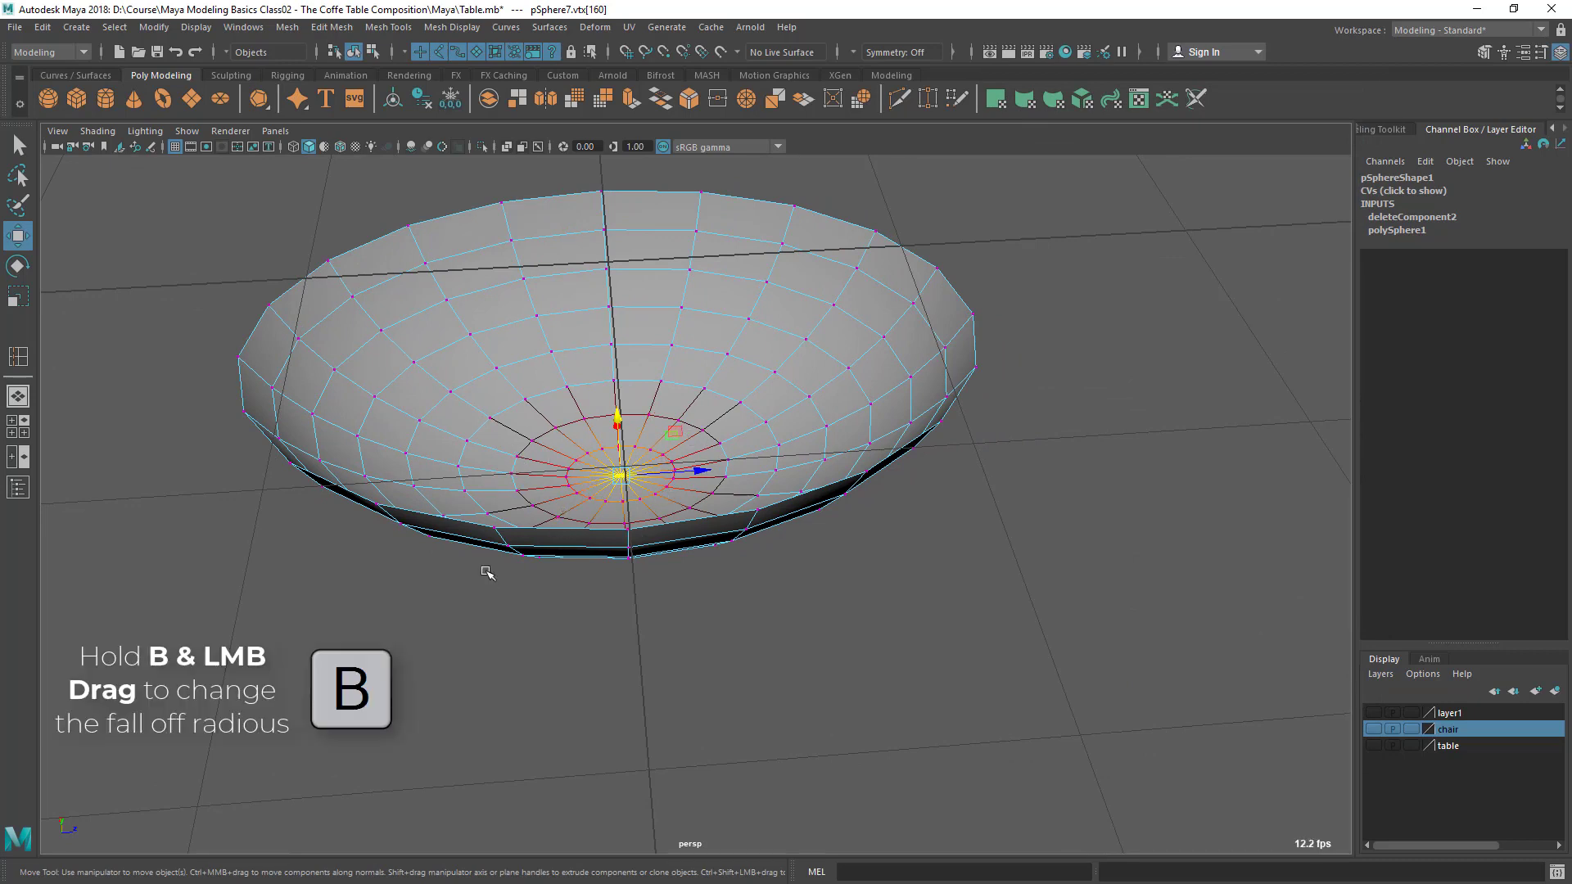
drag(462, 448, 704, 469)
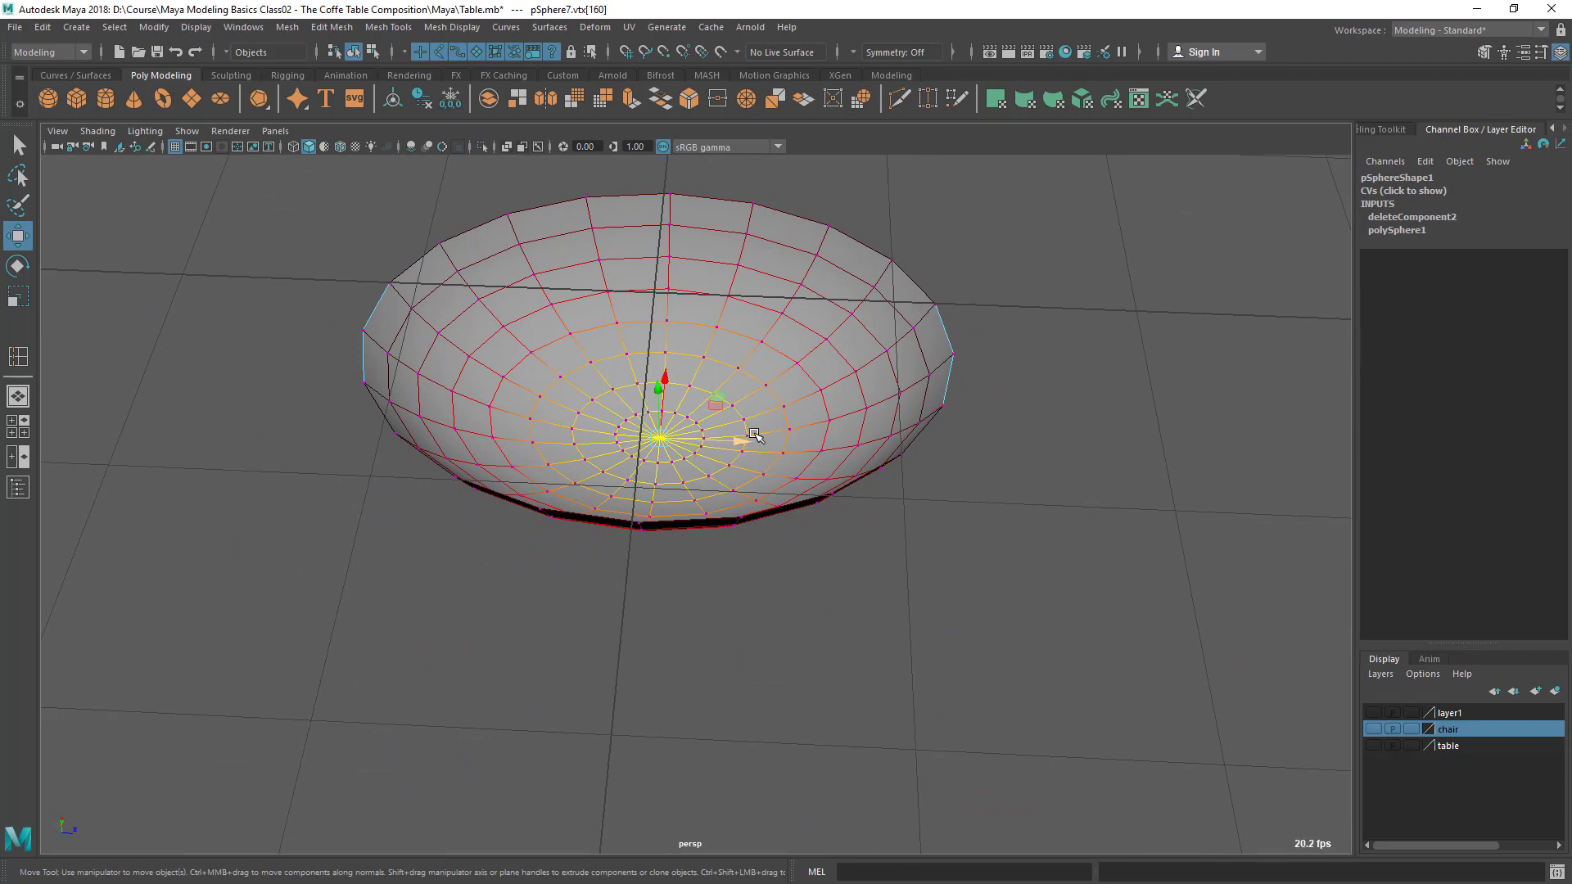
drag(741, 441, 581, 321)
alt+right_drag(550, 426, 546, 428)
alt+drag(545, 427, 455, 540)
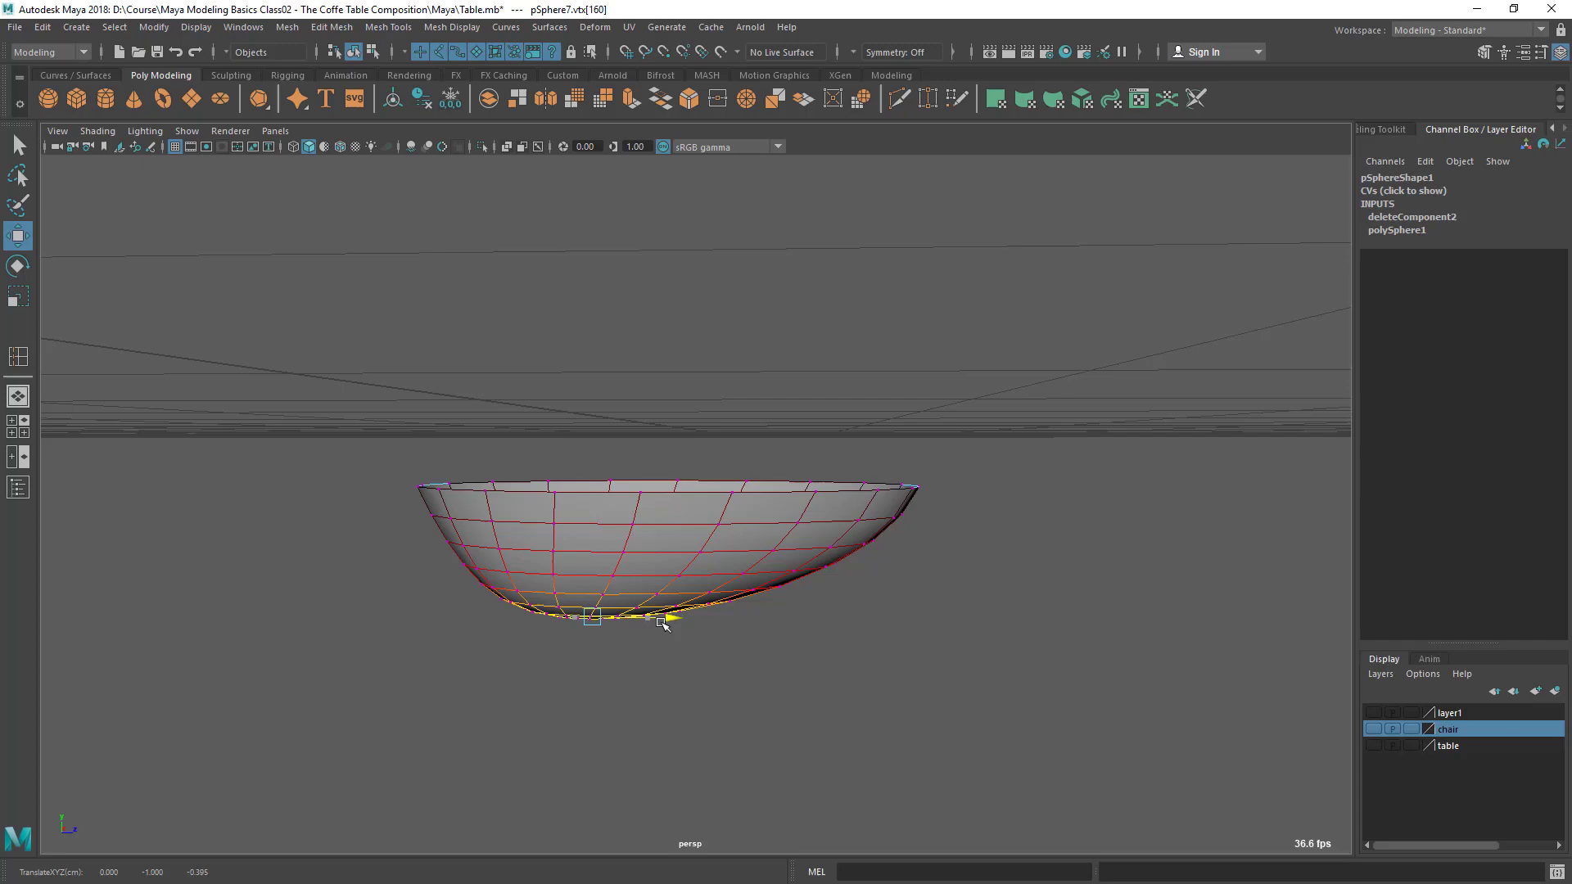
alt+drag(743, 578, 780, 542)
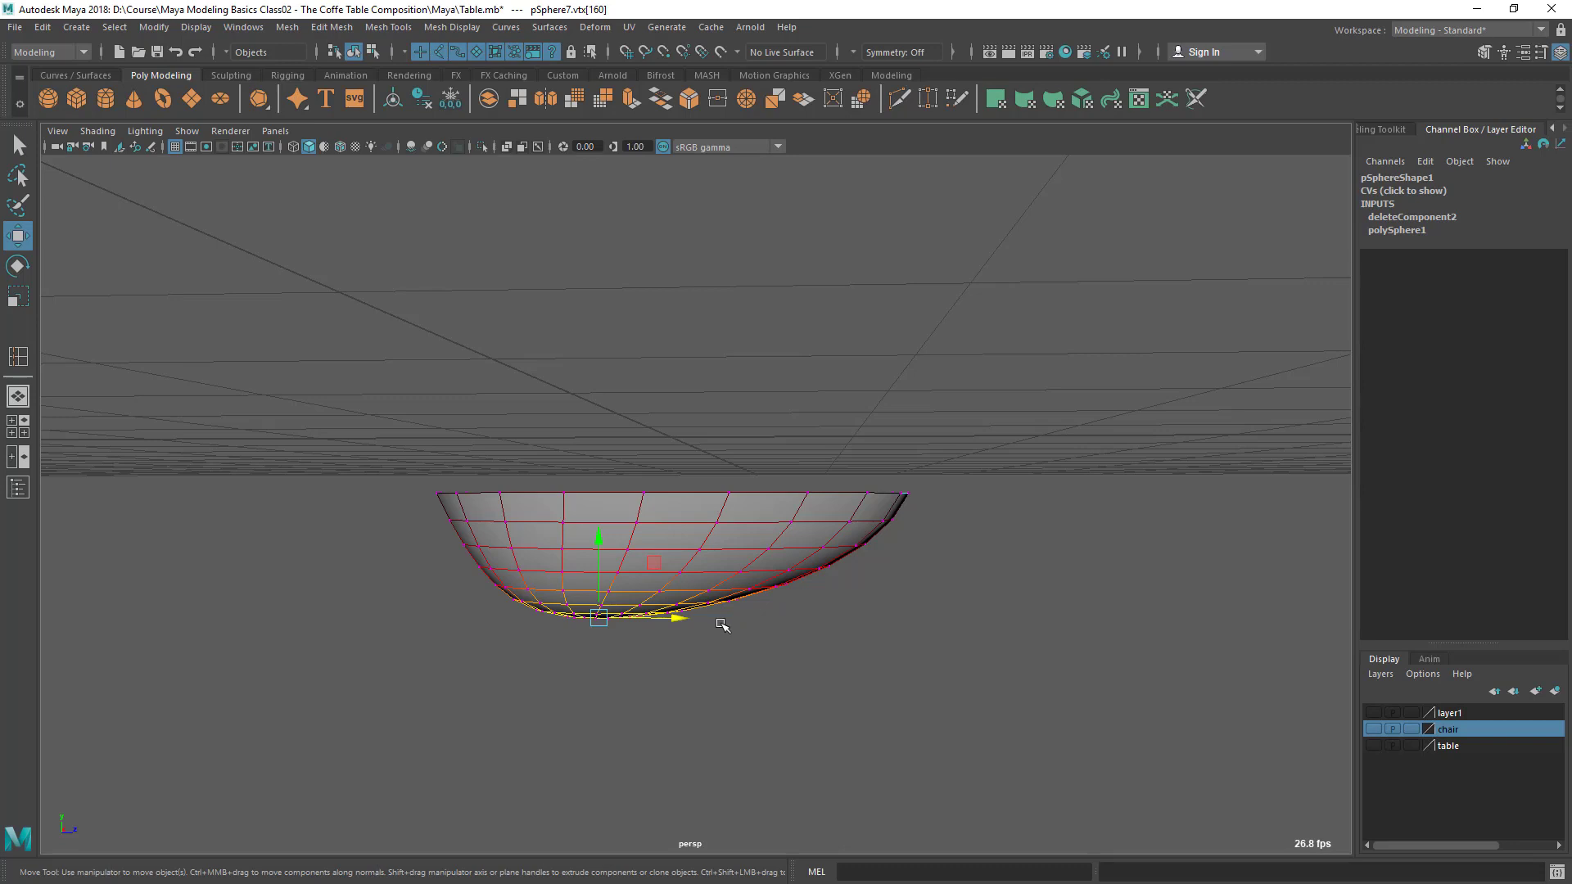
Rotate the soft-selected bottom of the shell slightly and readjust its position along Z
key(e)
mouse_move(644, 565)
mouse_down()
mouse_move(650, 577)
mouse_move(665, 550)
mouse_up()
key(w)
drag(676, 619, 576, 469)
Select a single rim vertex at one end of the shell and activate the Scale tool on it
key(q)
scroll(575, 470, up, 1)
right_drag(597, 398, 526, 399)
alt+middle_drag(407, 404, 494, 473)
alt+drag(494, 473, 571, 418)
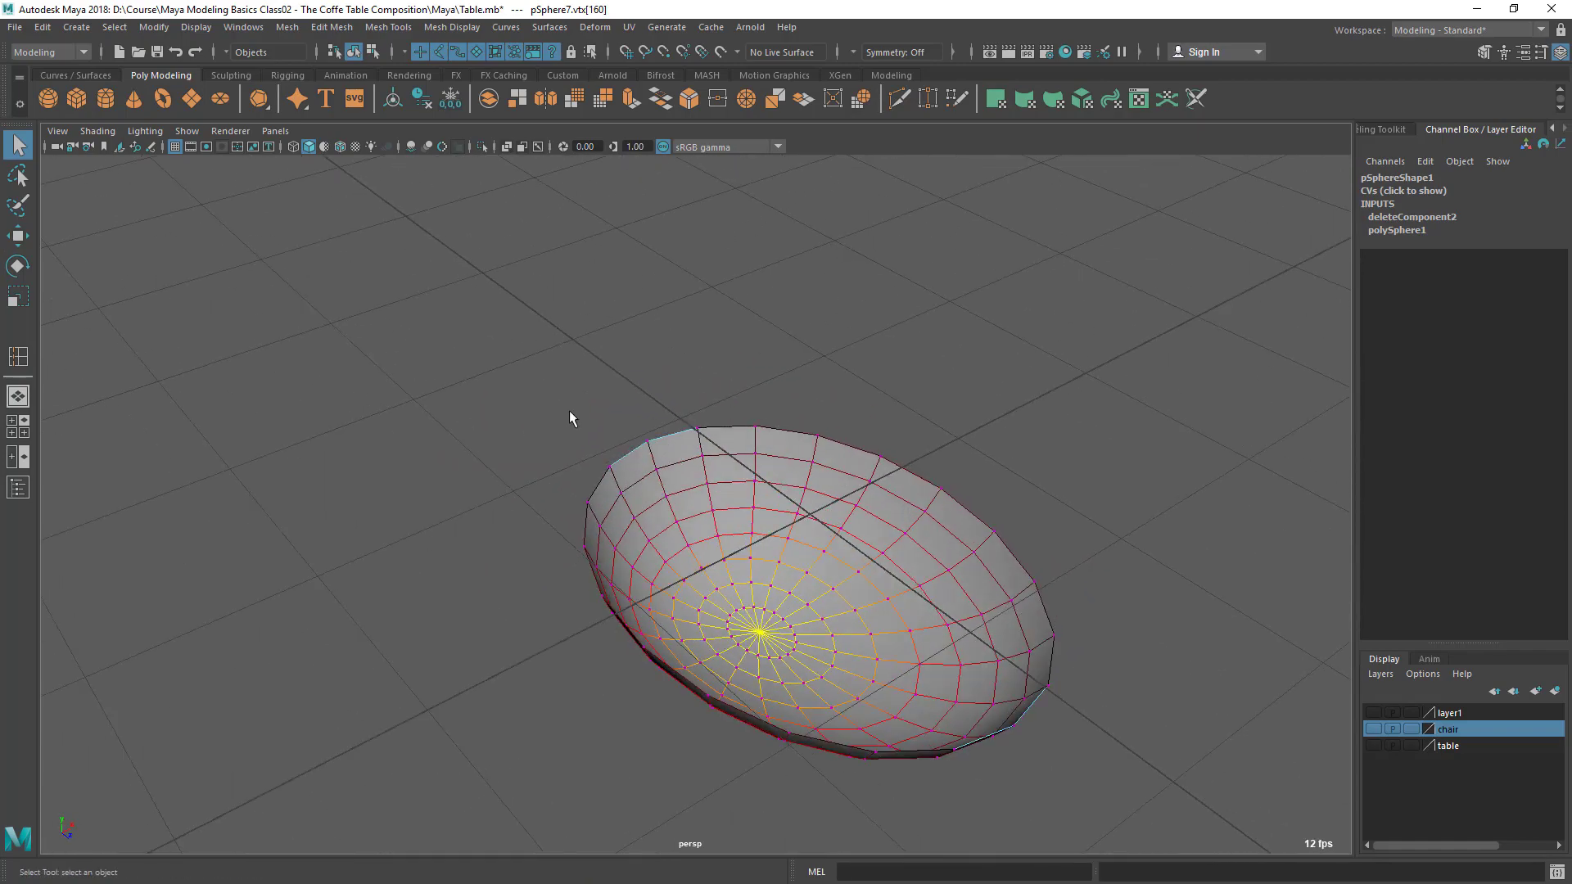
click(643, 440)
mouse_move(652, 481)
alt+mouse_down()
mouse_move(713, 495)
mouse_move(654, 512)
alt+mouse_up()
key(r)
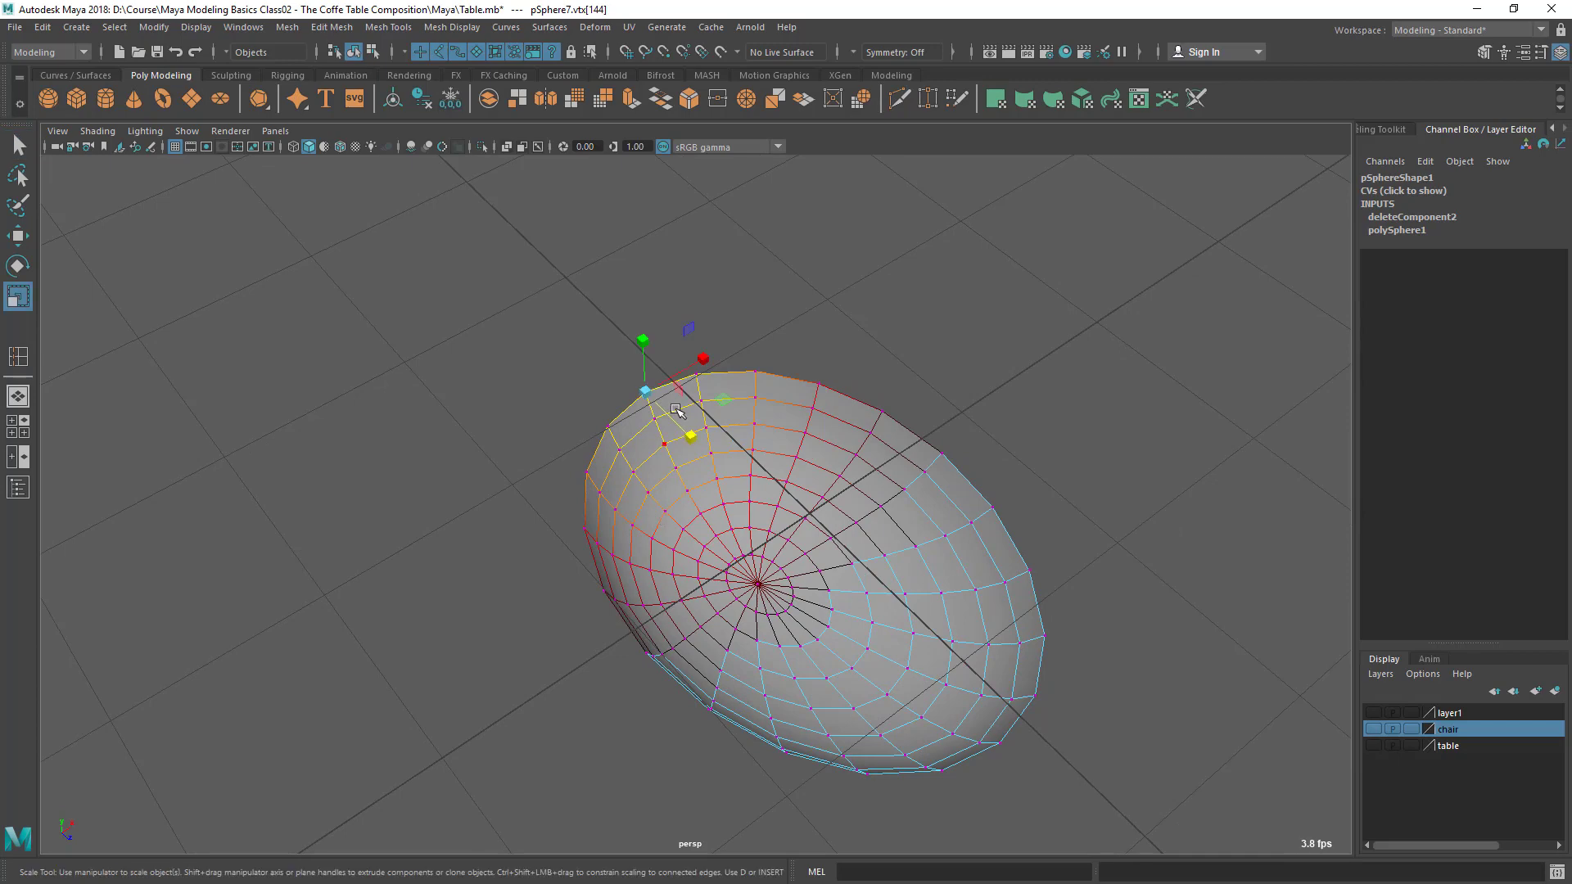
Examine the shell from several angles and compare its profile with the spoon in the reference photo
alt+drag(679, 413, 696, 365)
alt+drag(695, 365, 588, 524)
key(w)
alt+drag(556, 453, 536, 512)
key(alt+Tab)
key(alt+Tab)
Maximize the side view, frame the shell in it and return to object mode
key(space)
key(space)
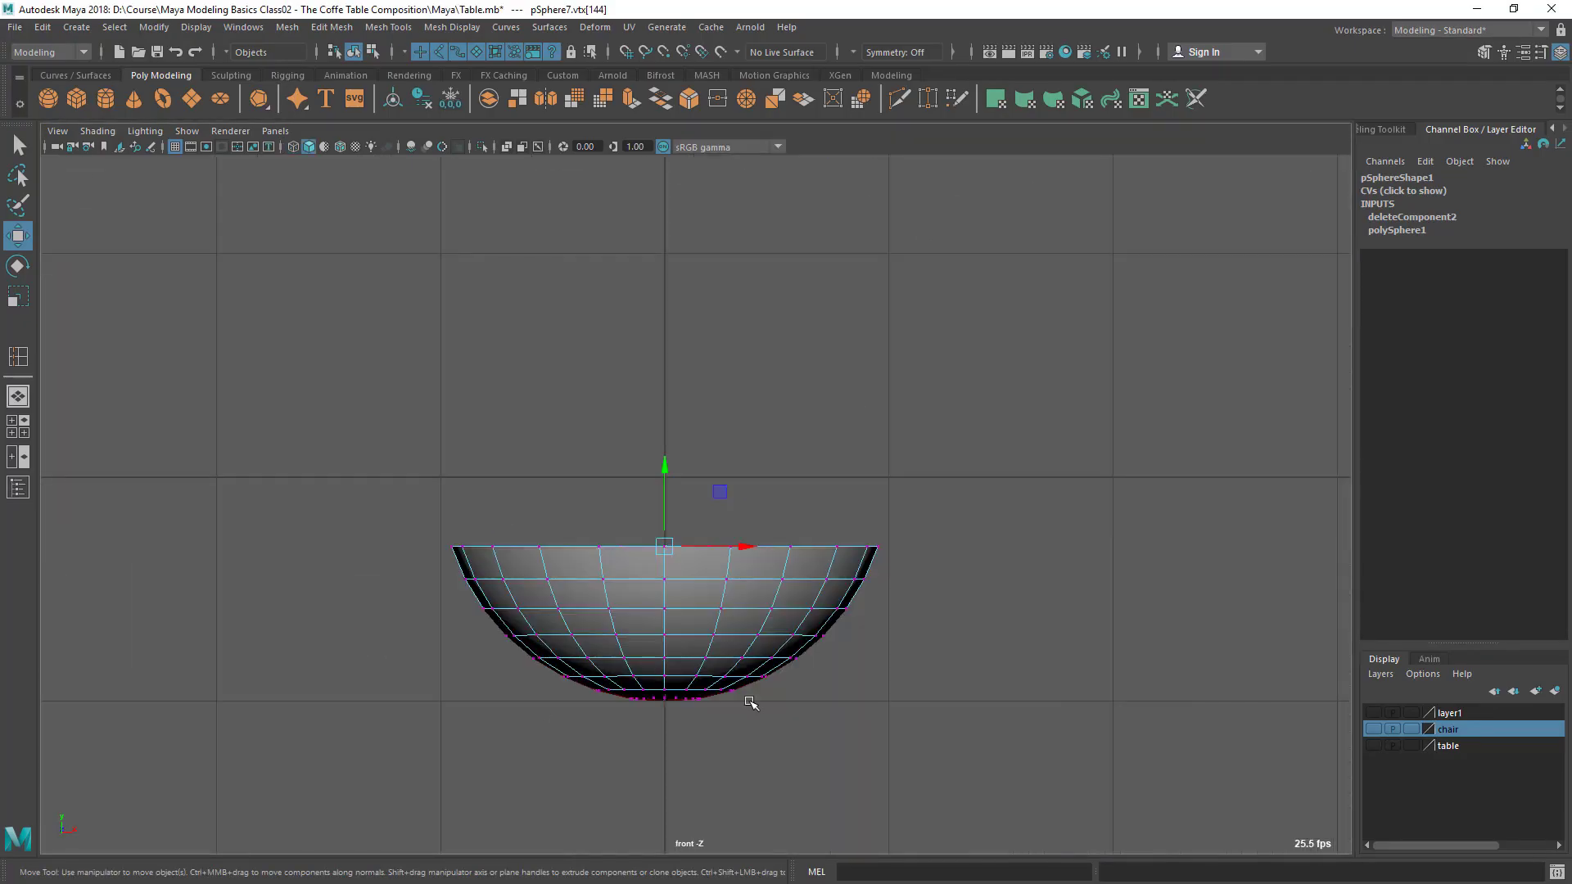
key(space)
key(space)
alt+middle_drag(867, 758, 999, 357)
alt+right_drag(1052, 843, 1075, 859)
alt+middle_drag(1072, 541, 806, 672)
alt+right_drag(806, 671, 870, 664)
key(q)
key(F8)
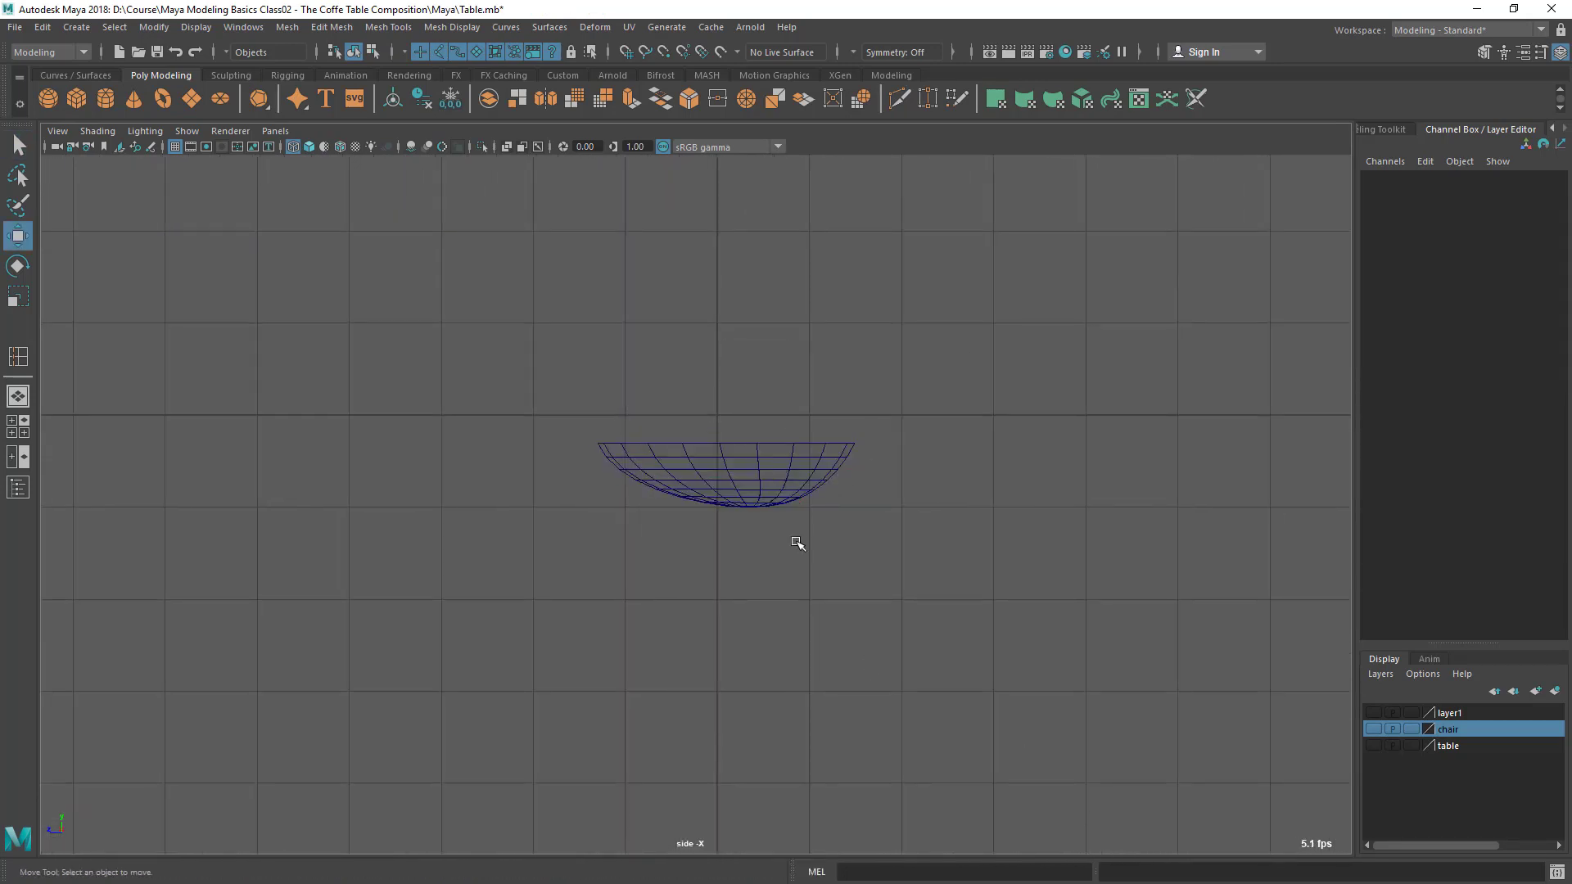
Move the shell up to rest on the ground line, at about Y 1.014 and Z 0.791
click(740, 488)
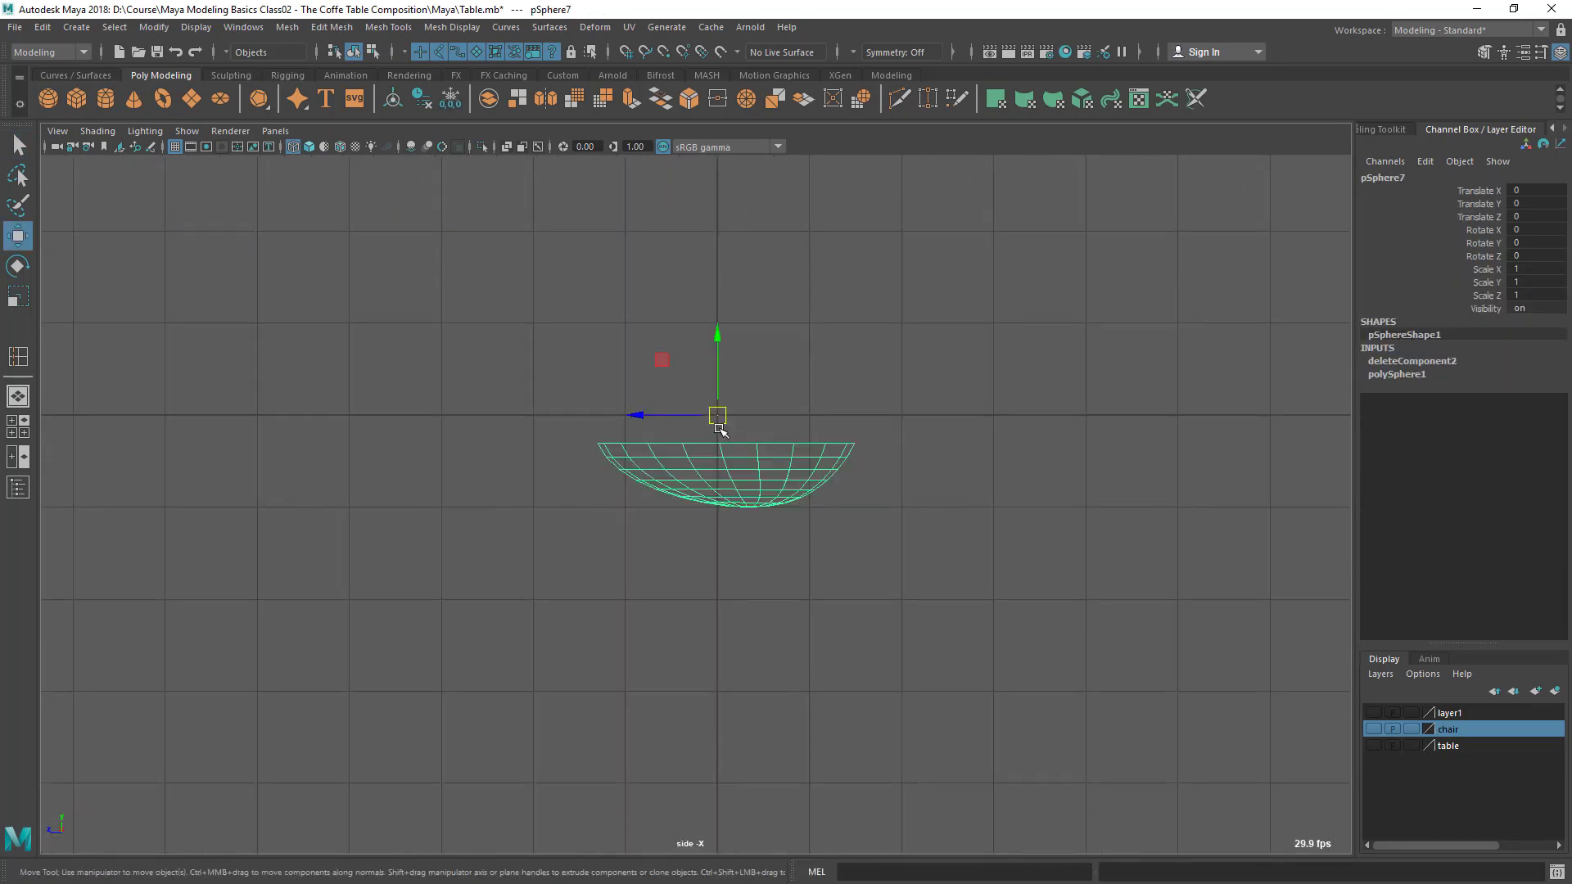
drag(717, 424, 644, 328)
scroll(773, 409, up, 1)
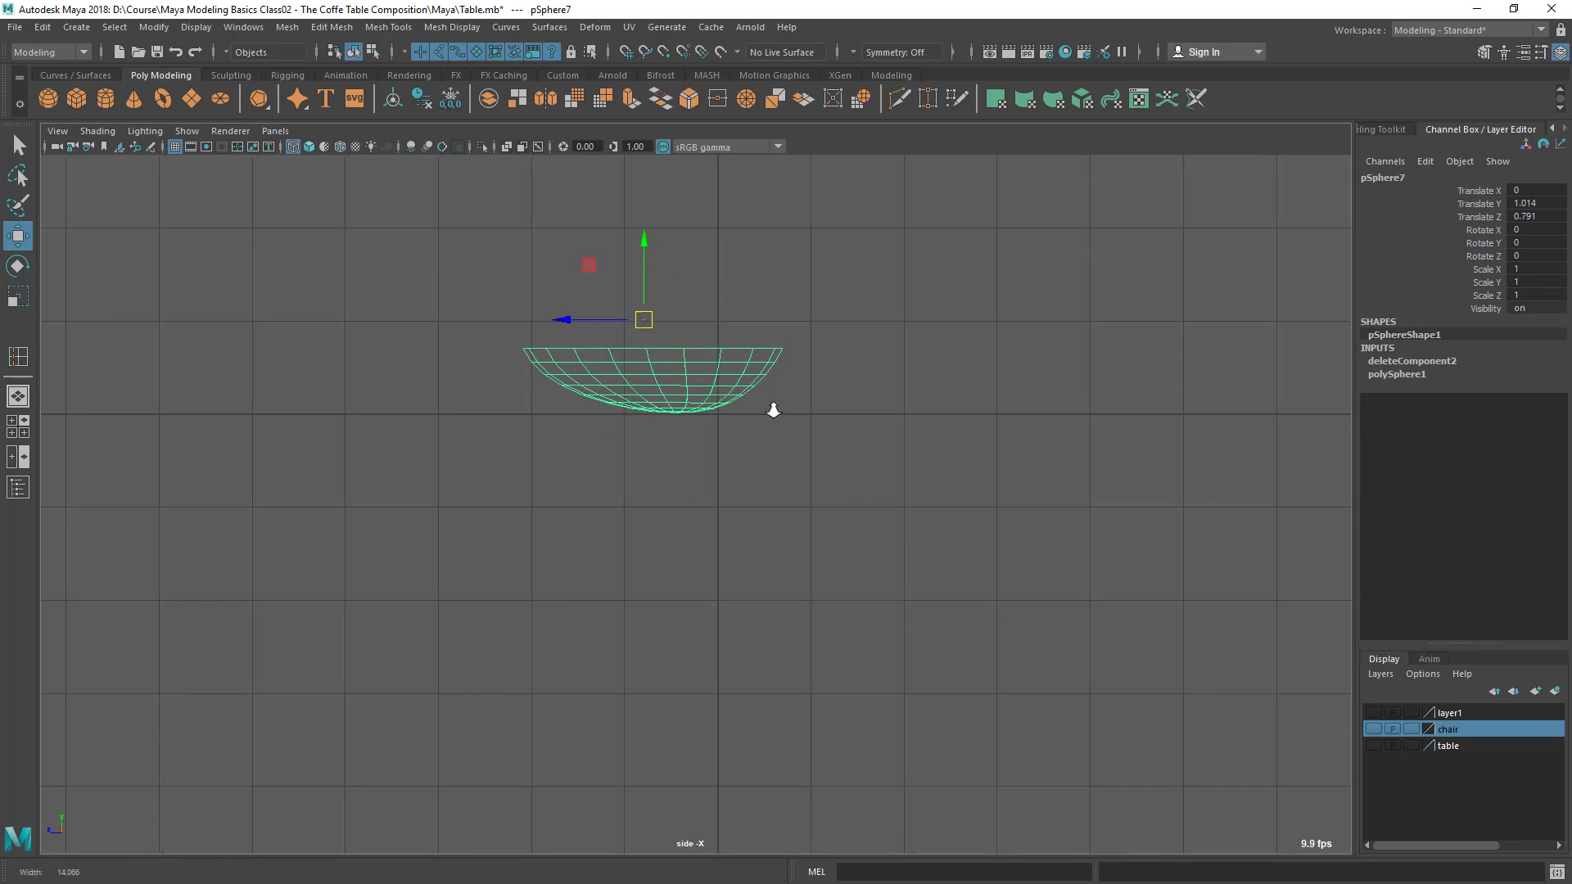
Tilt the shell about -8.147 degrees around X to match the photographed spoon and reposition it at about Y 1.09, Z 0.847
key(e)
key(alt+Tab)
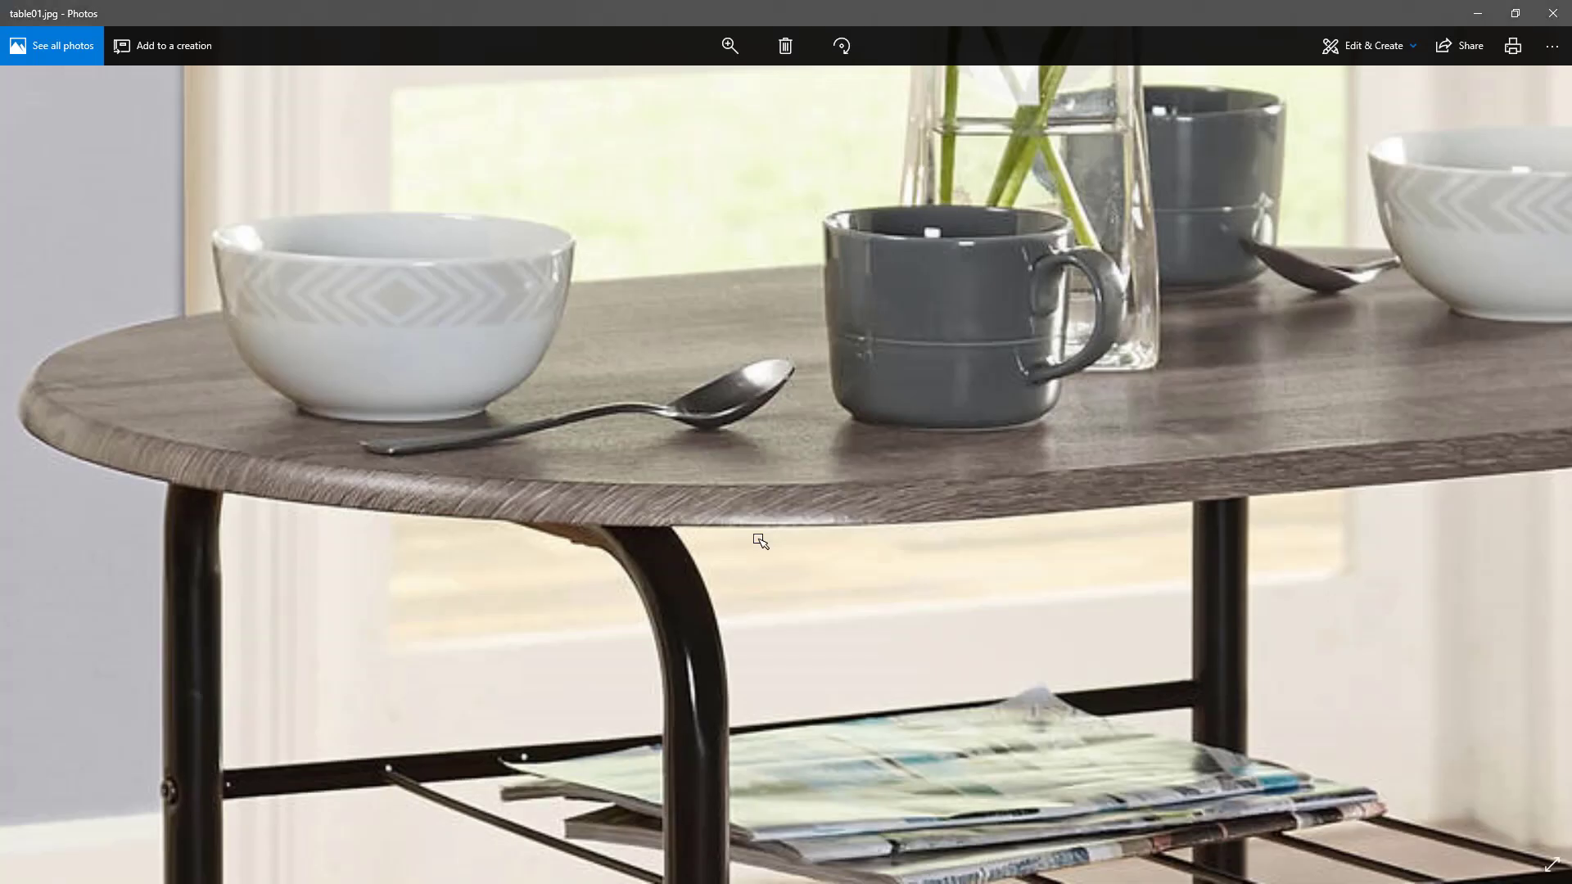
key(alt+Tab)
drag(631, 328, 568, 366)
key(w)
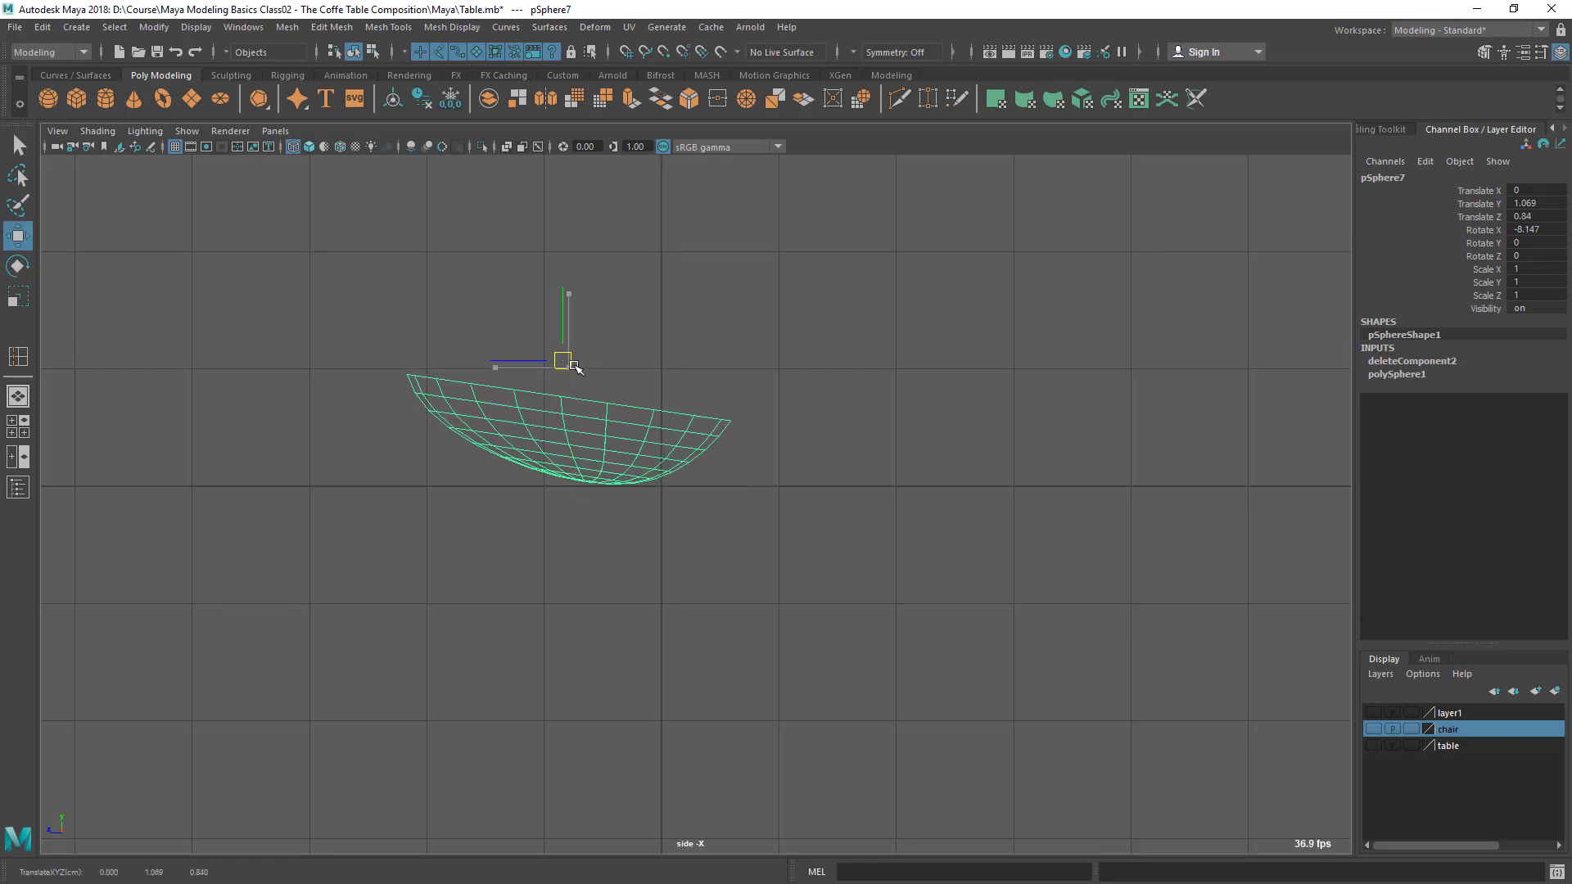
key(alt+Tab)
key(alt+Tab)
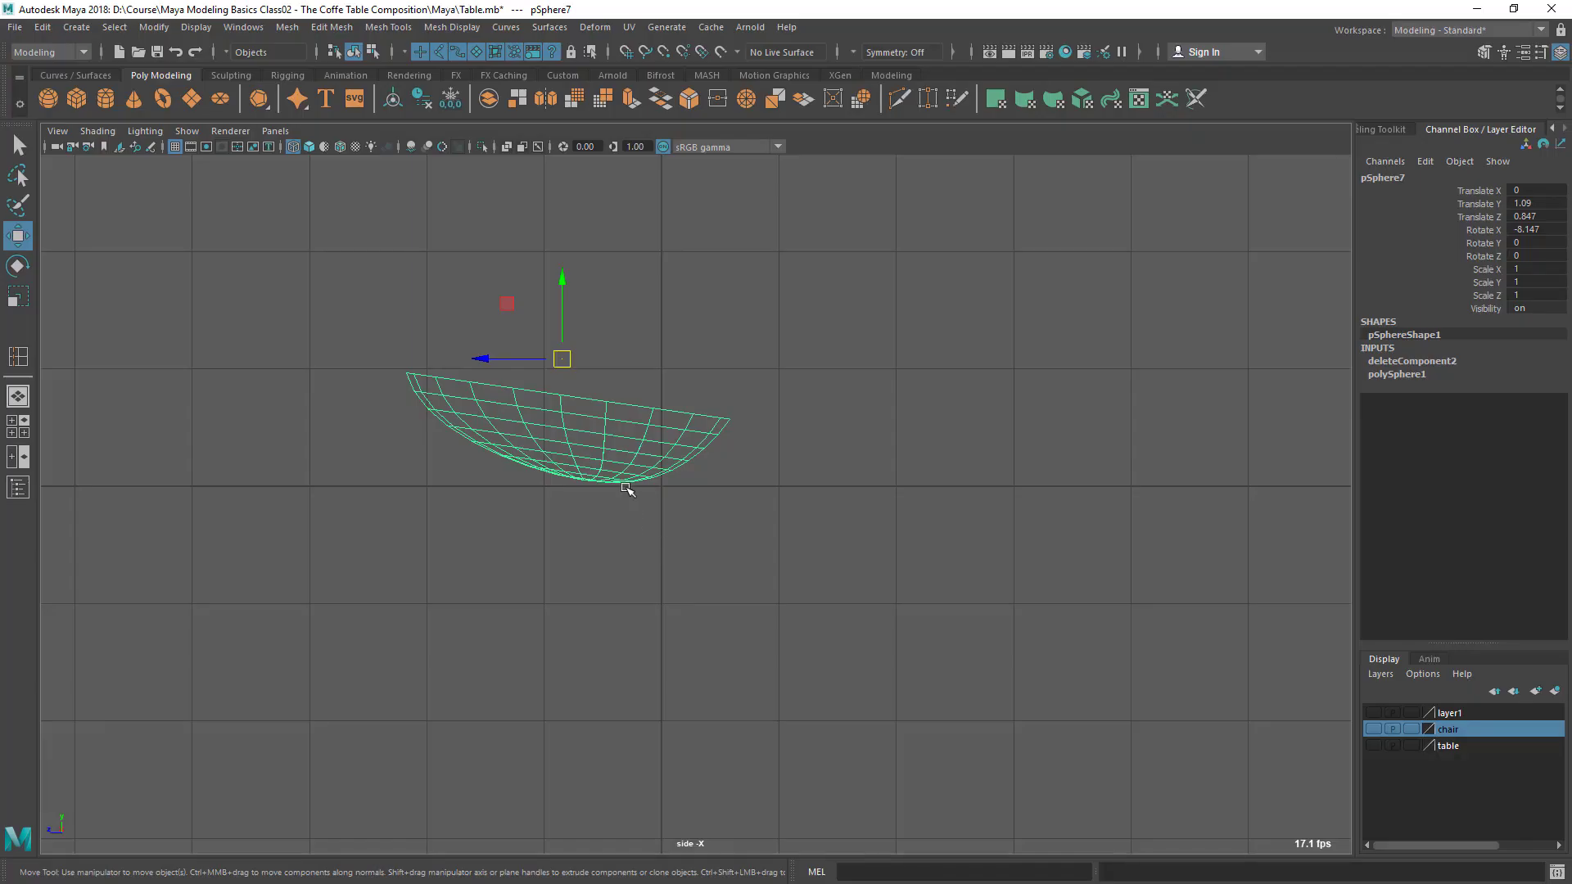
In the side view, raise the rim vertices at the shell's steeper end using soft selection
key(q)
key(space)
key(space)
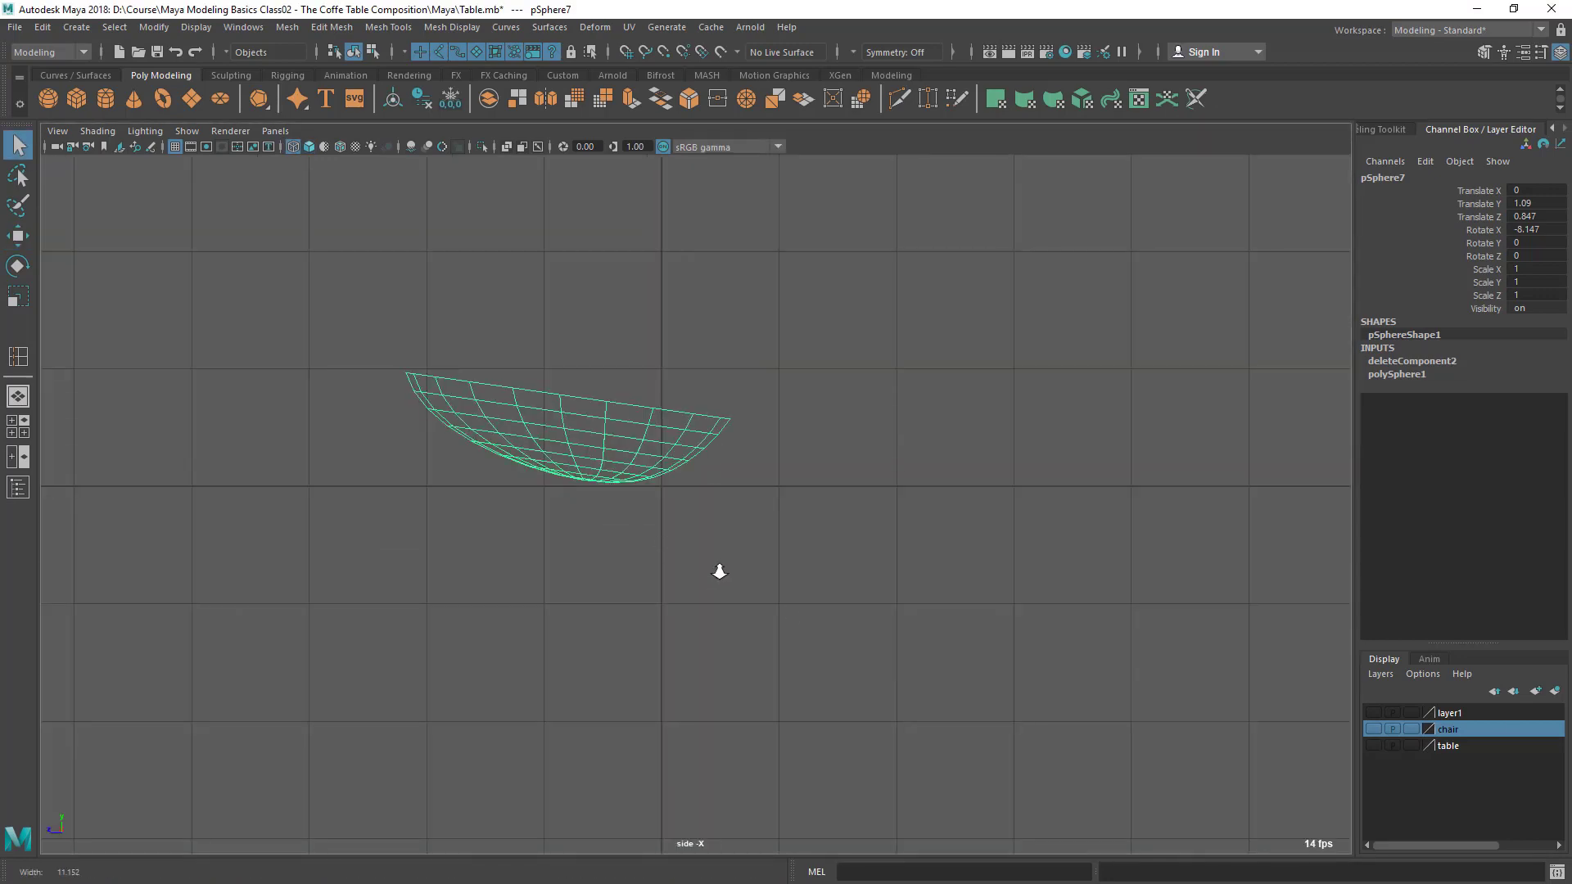
alt+middle_drag(716, 568, 774, 624)
scroll(774, 624, up, 1)
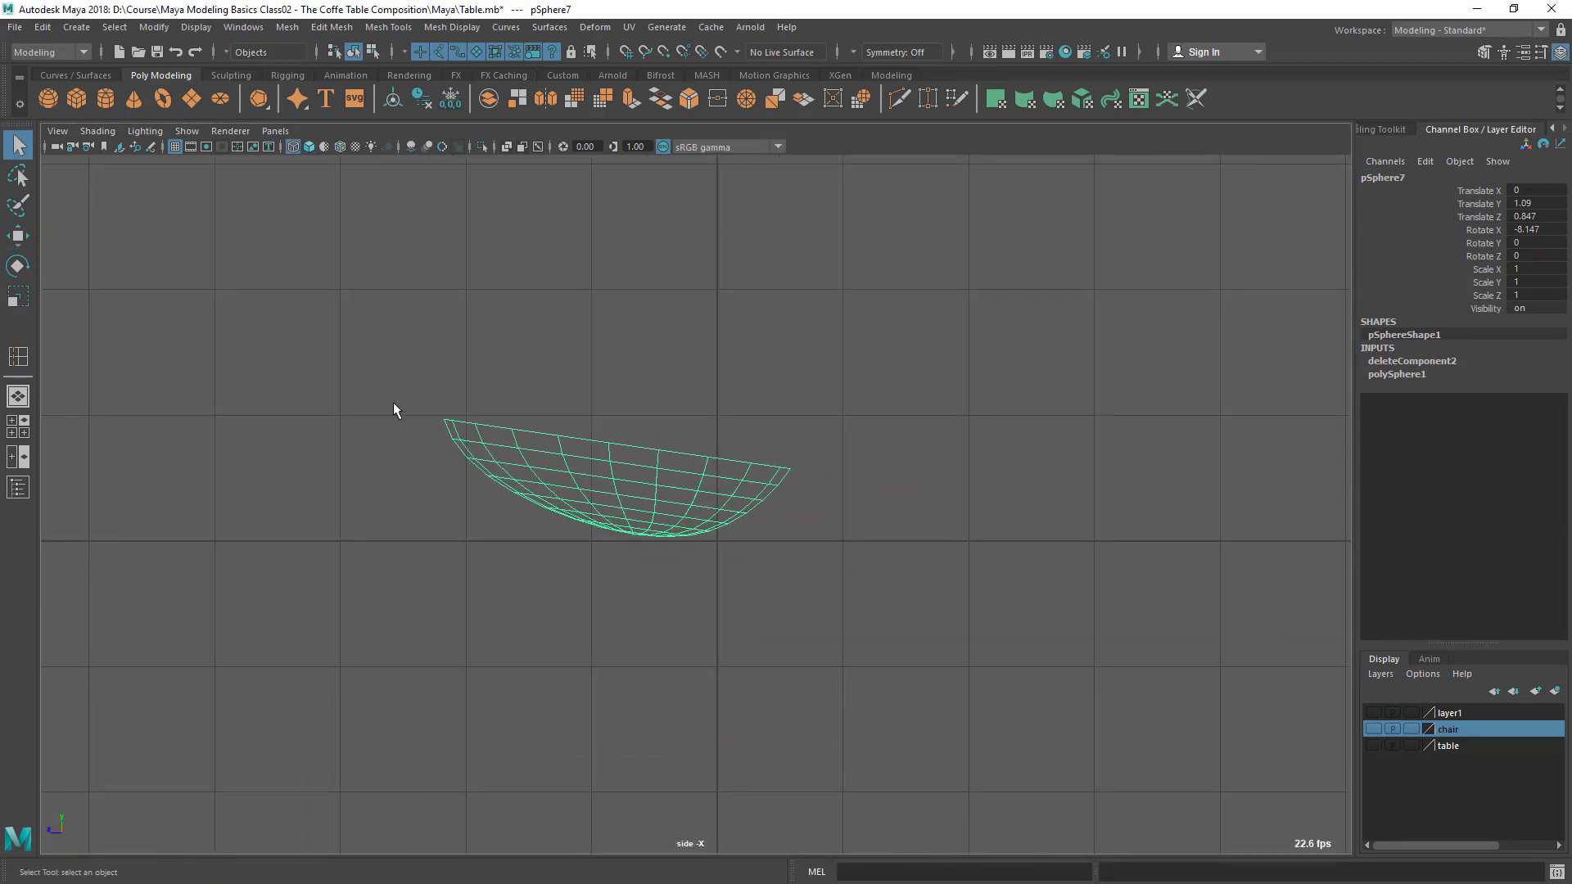
alt+right_drag(1003, 643, 1146, 696)
right_drag(598, 411, 489, 393)
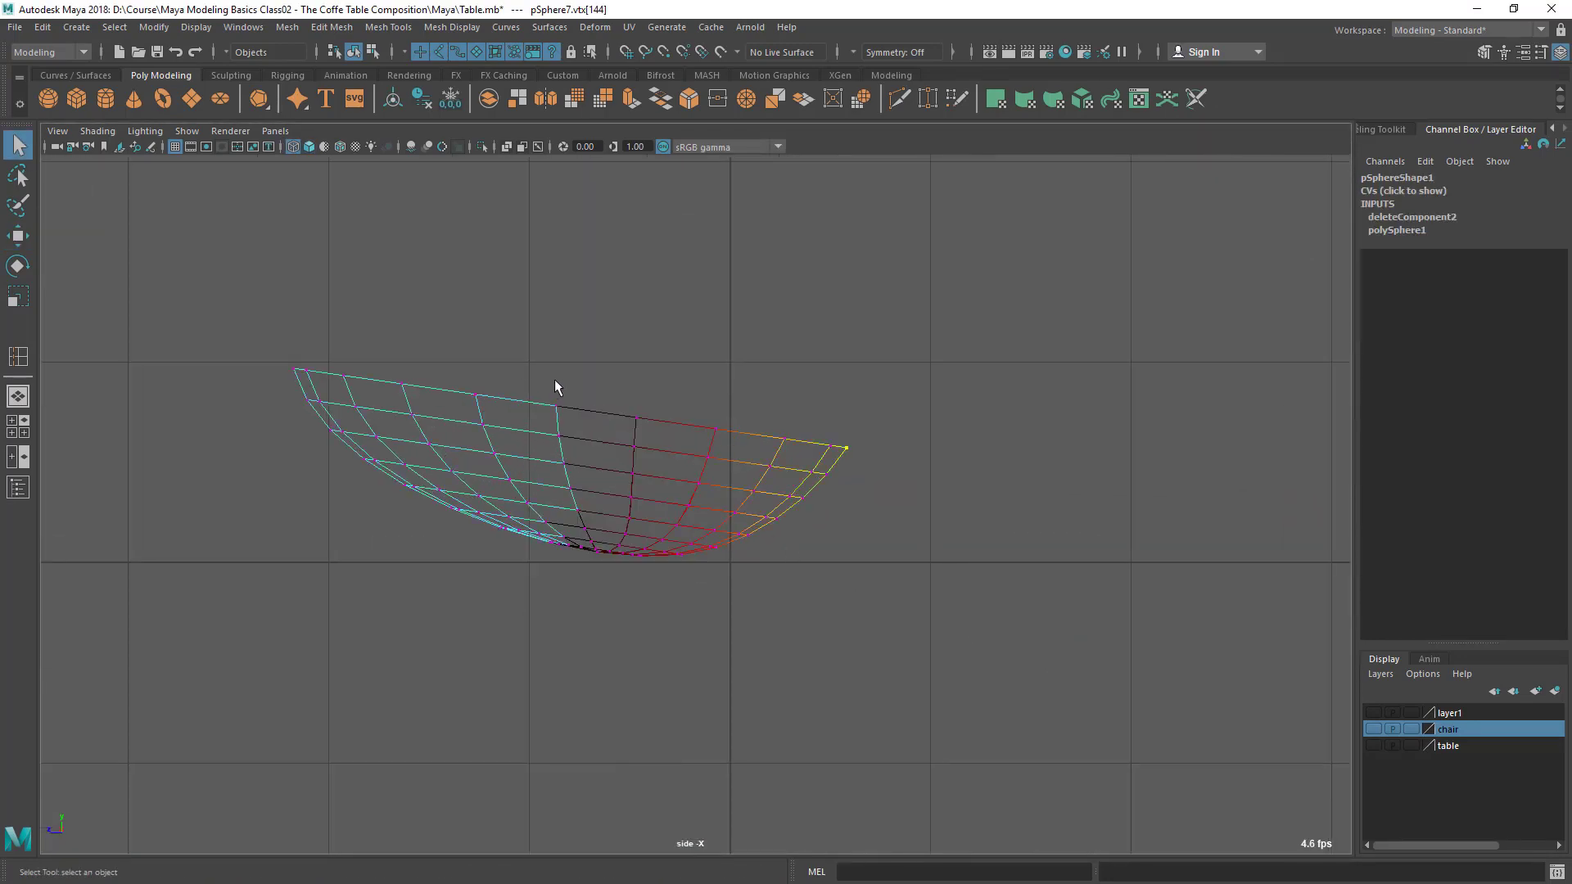
drag(649, 426, 651, 427)
key(w)
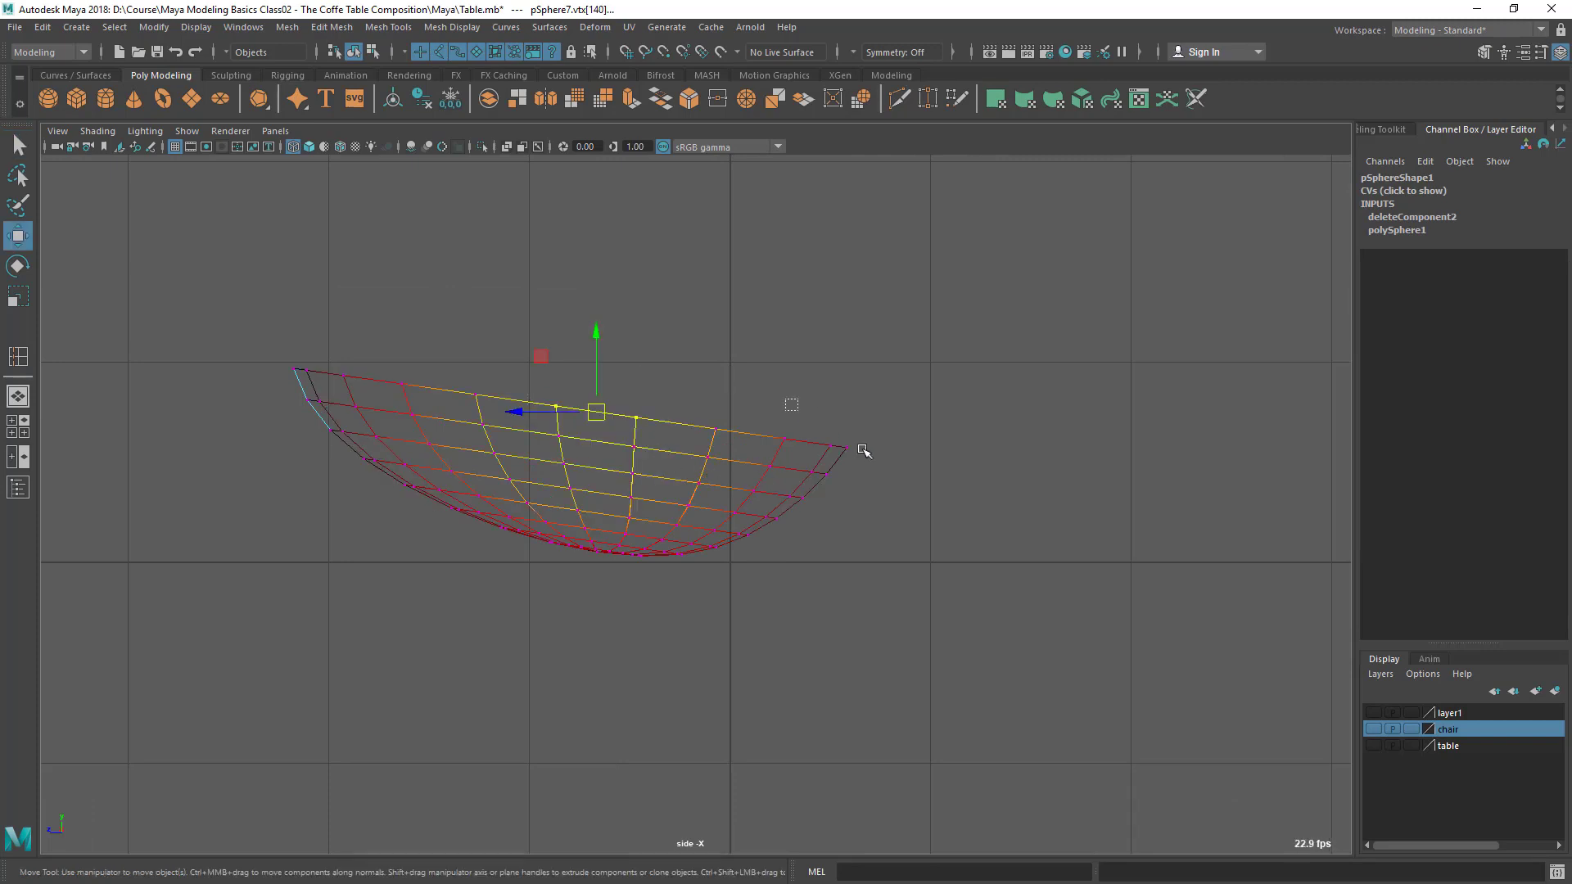
drag(791, 404, 852, 425)
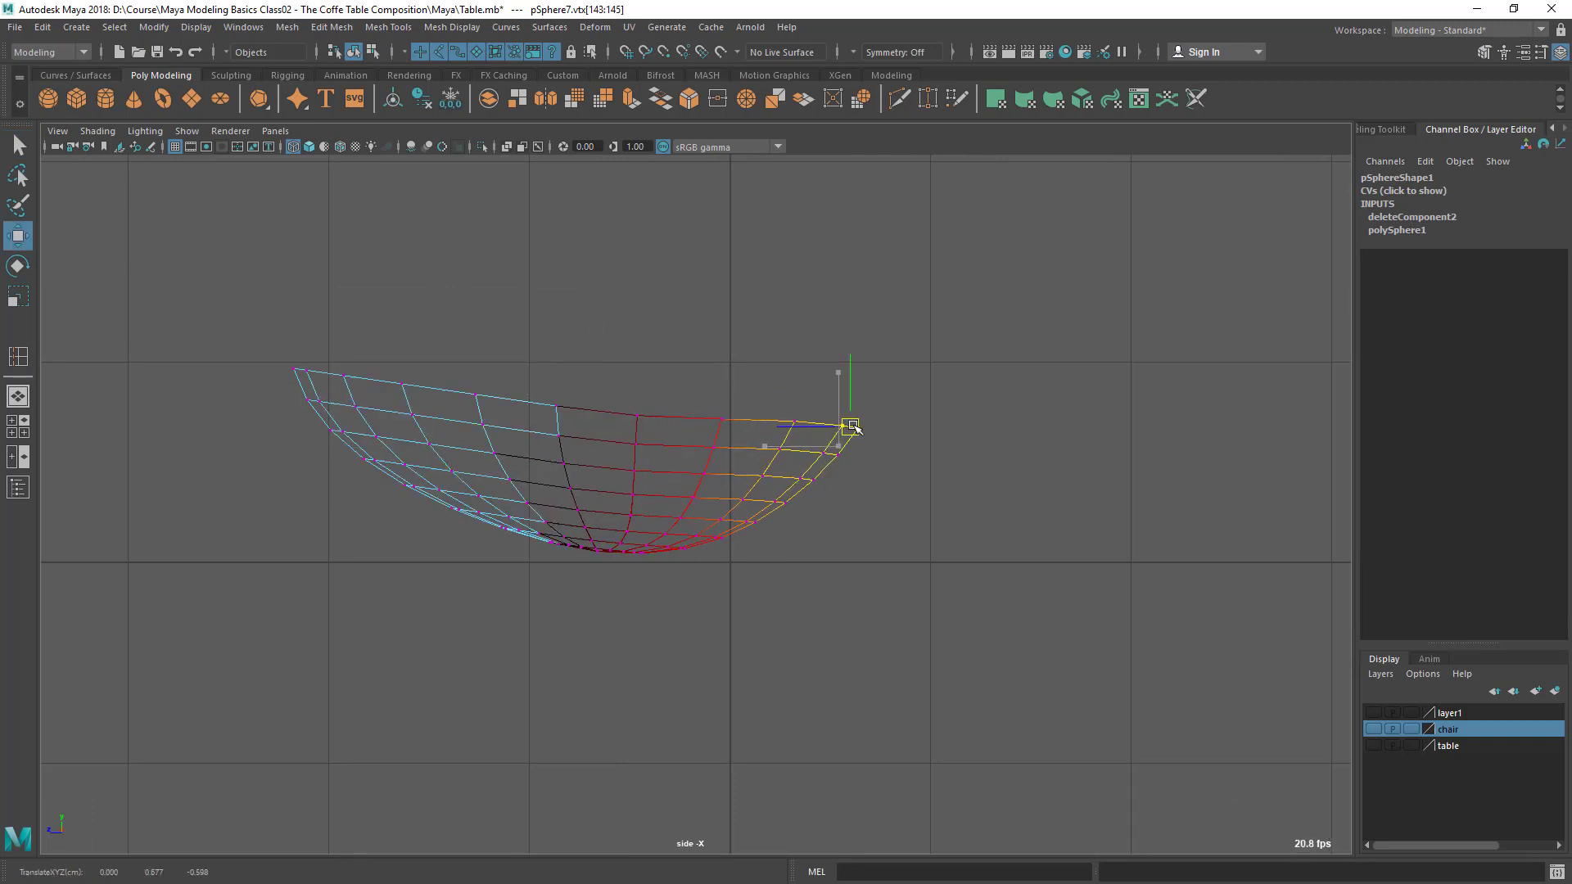
Rotate the soft-selected steeper end slightly to level its rim, and deselect it
key(e)
drag(806, 371, 799, 376)
key(w)
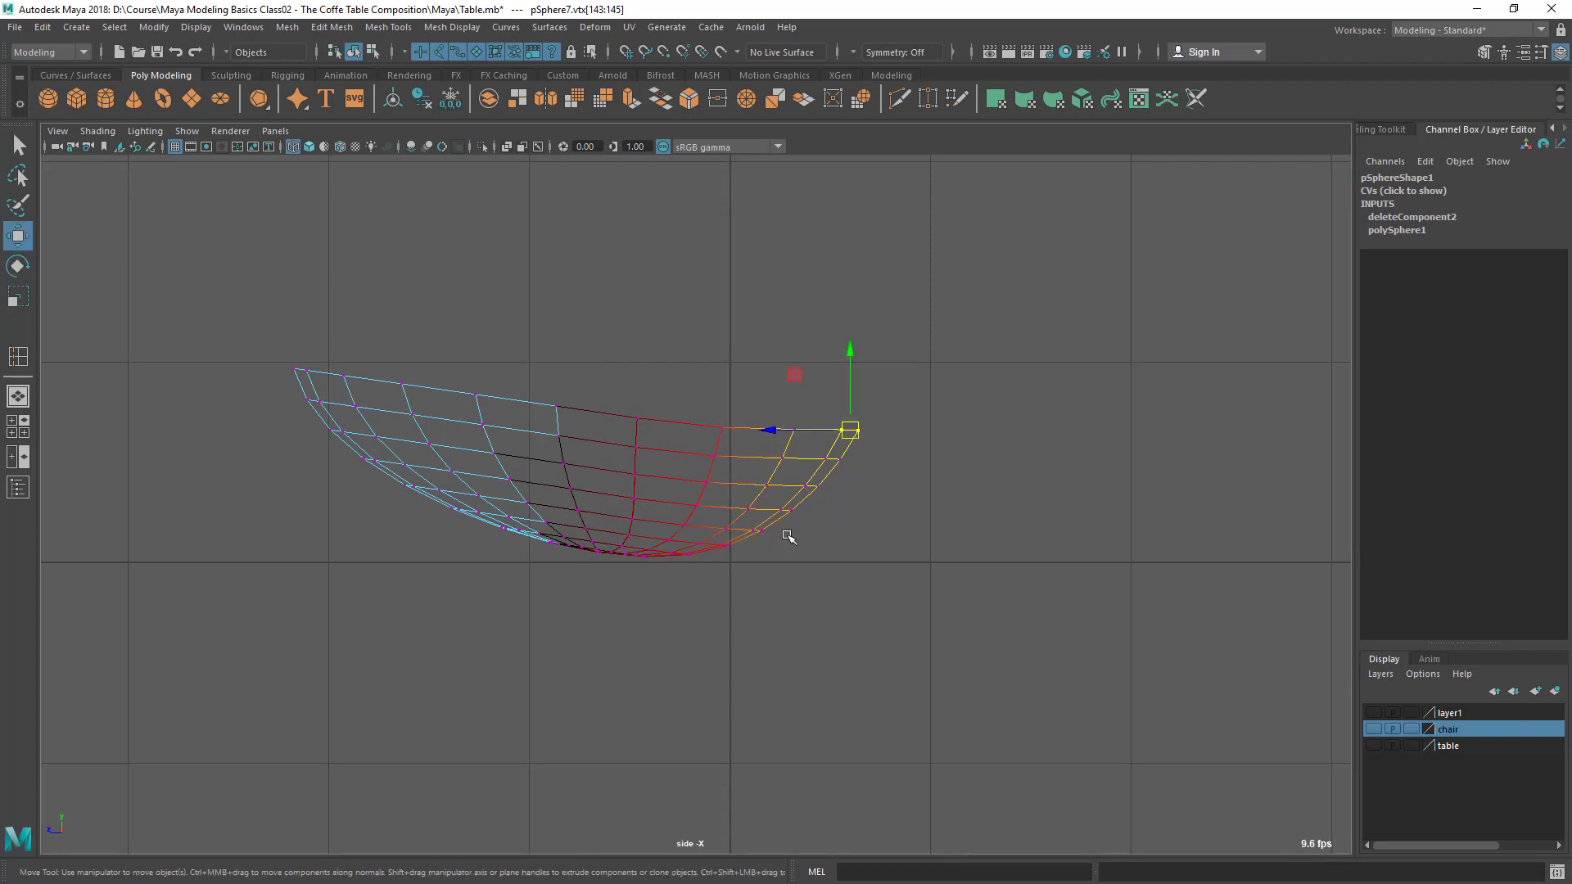
click(954, 499)
Lower the rim vertices just beyond the middle toward the raised tip slightly with soft selection
drag(460, 351, 513, 409)
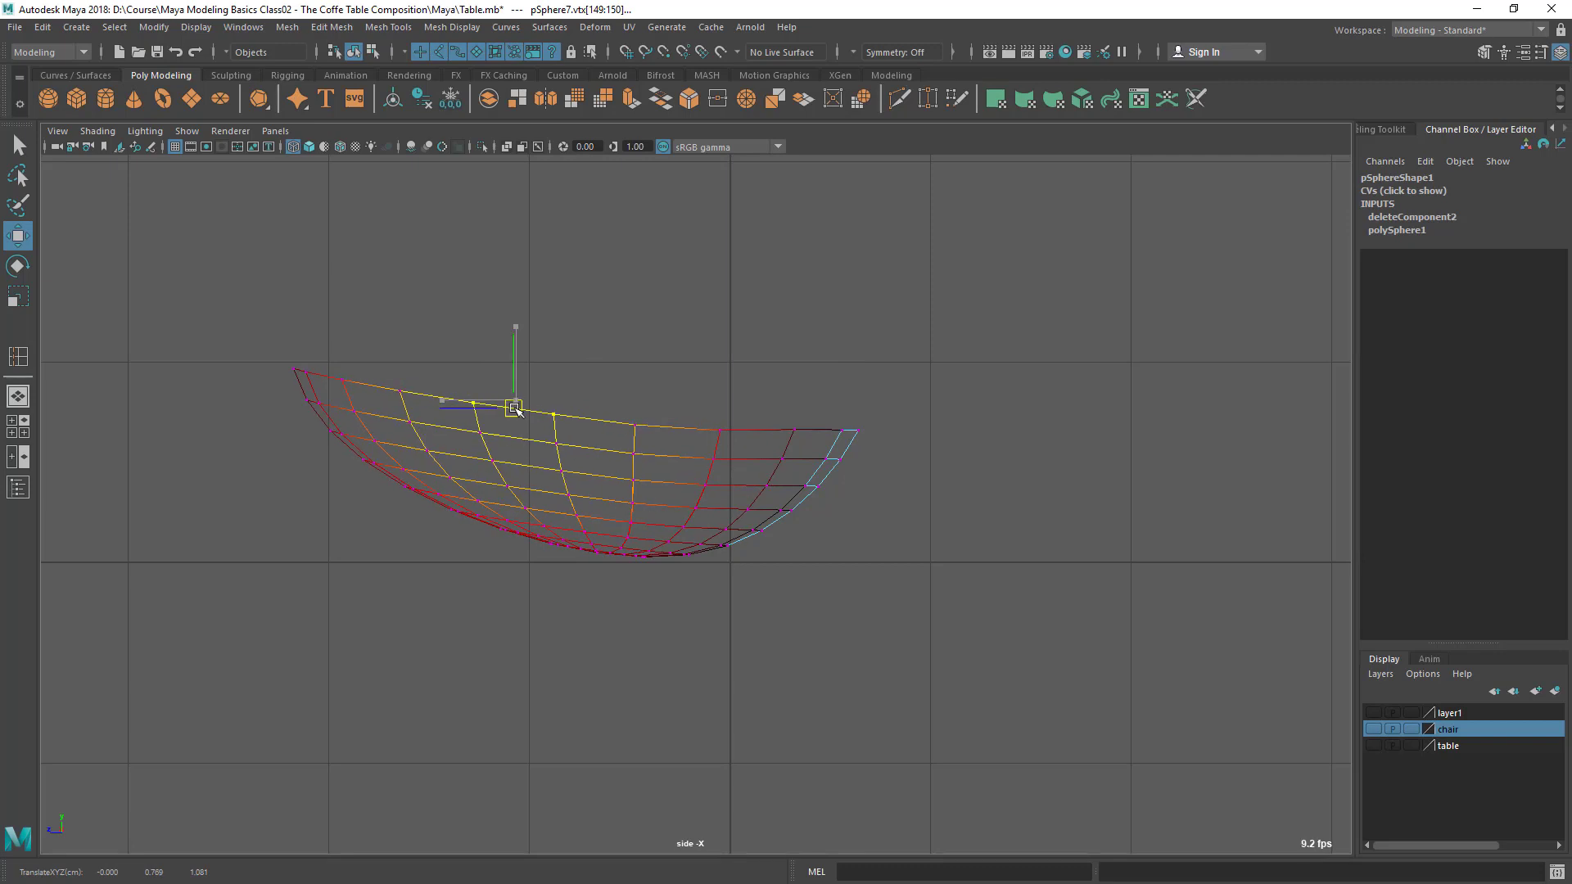
key(q)
click(678, 324)
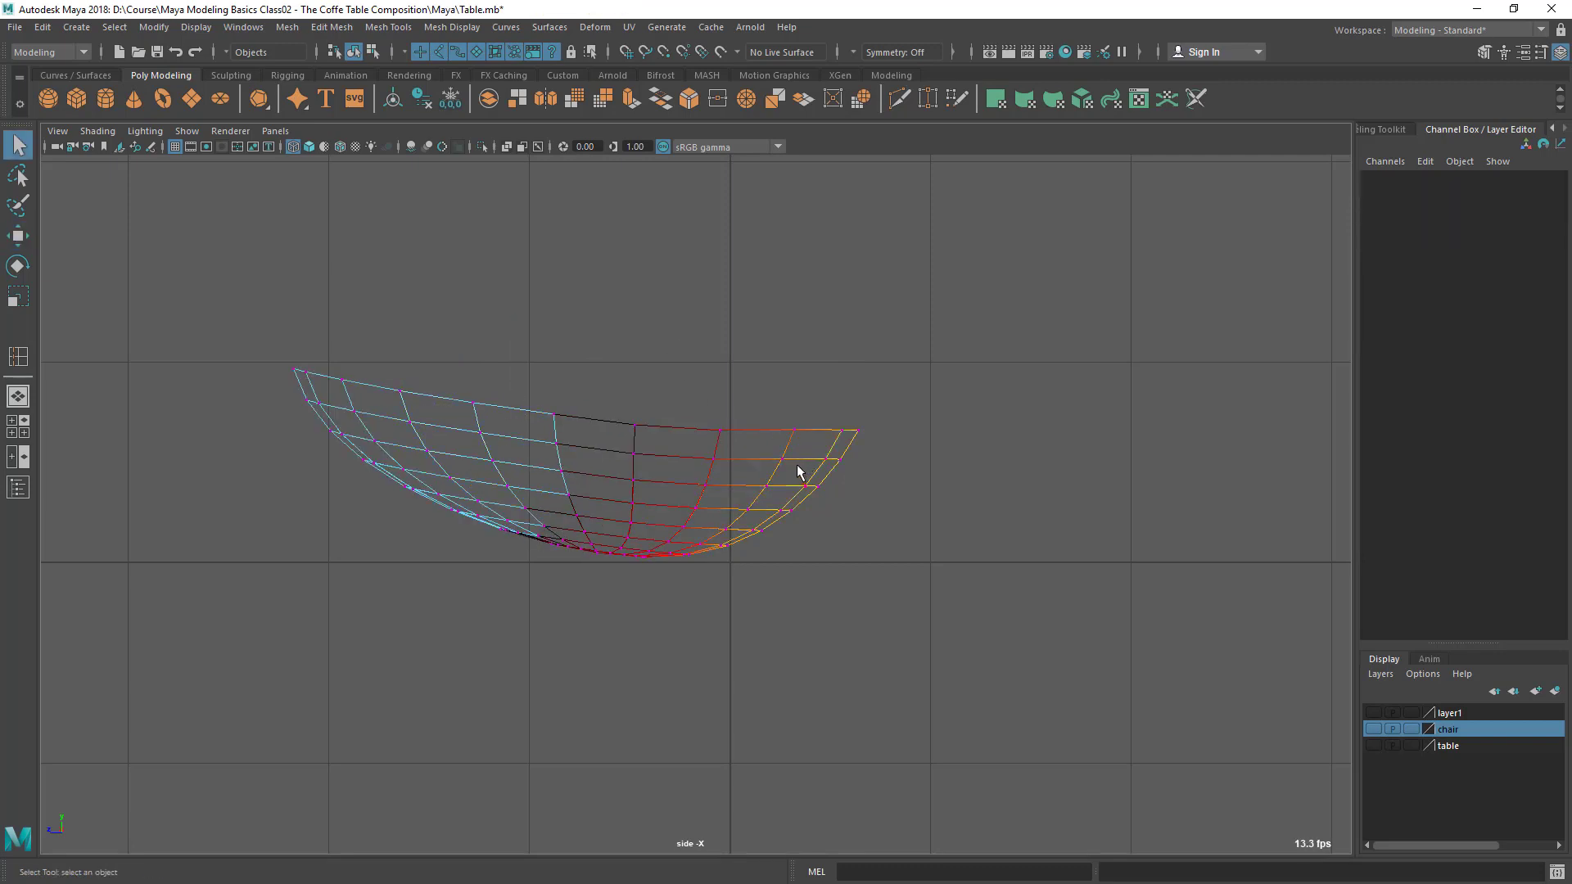
With Soft Selection off, select the top two rows of vertices near the rim's lowest part and nudge them slightly
scroll(704, 475, up, 2)
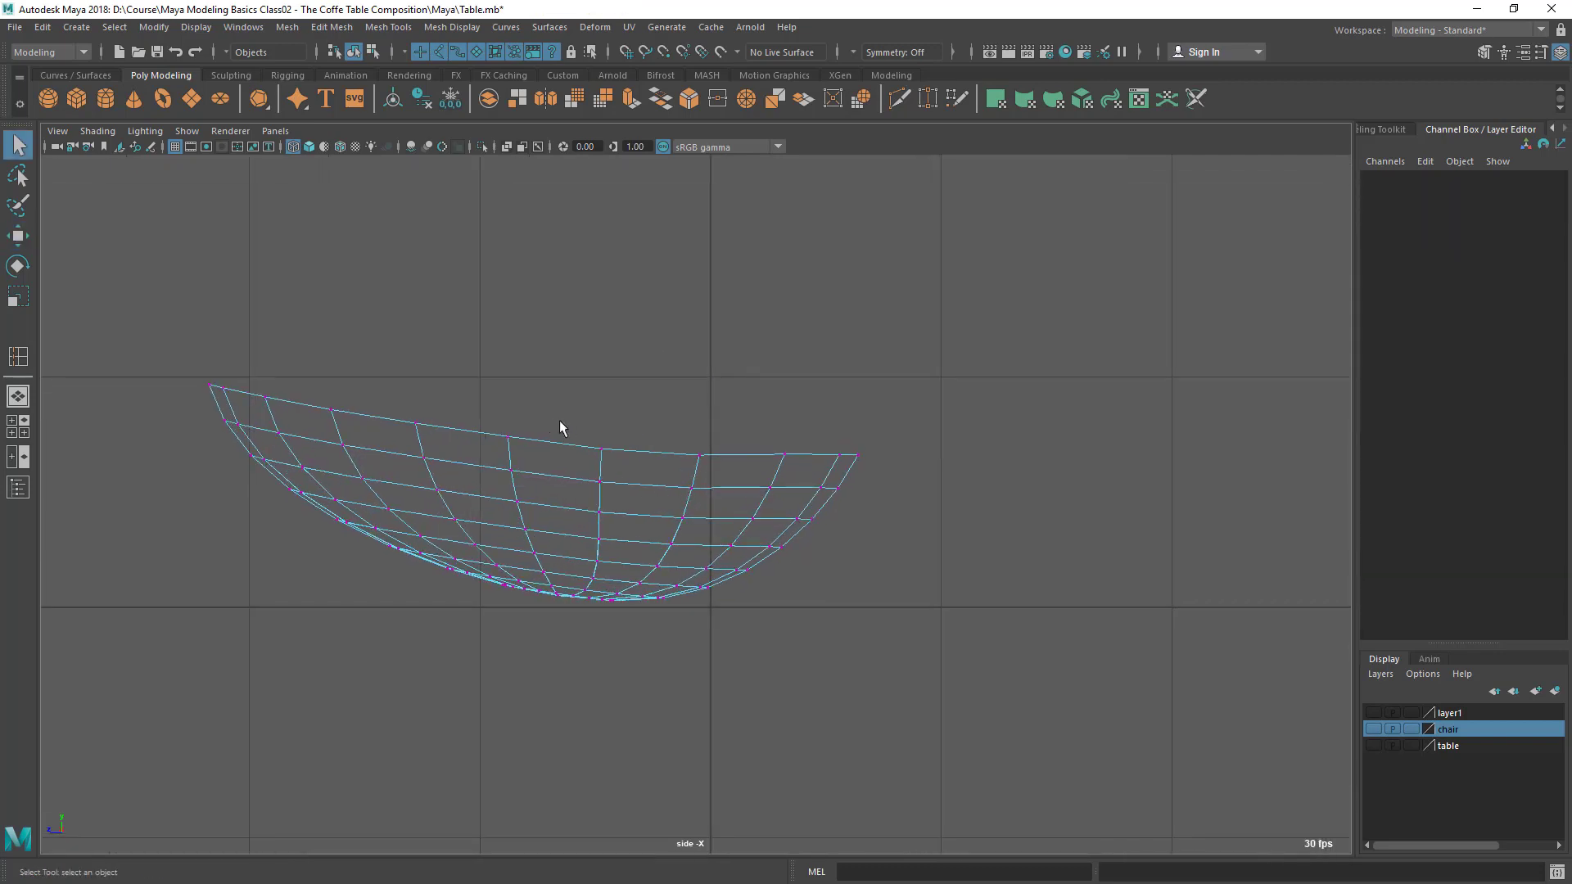
drag(601, 420, 724, 503)
key(w)
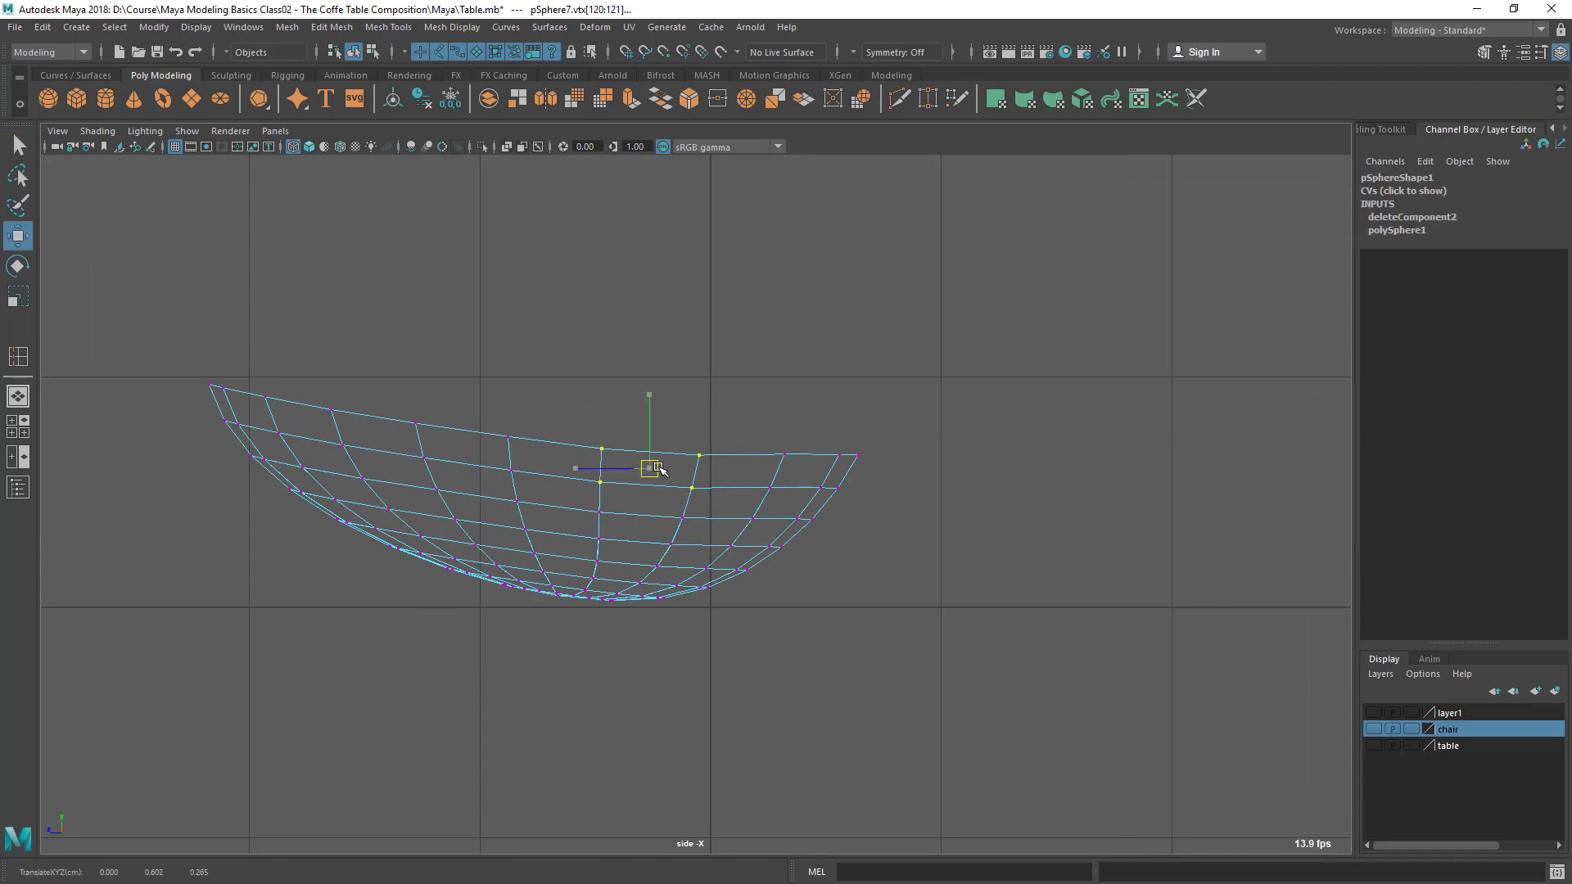
key(q)
click(1015, 385)
Return the shell to object mode in the perspective view and select the whole object
key(space)
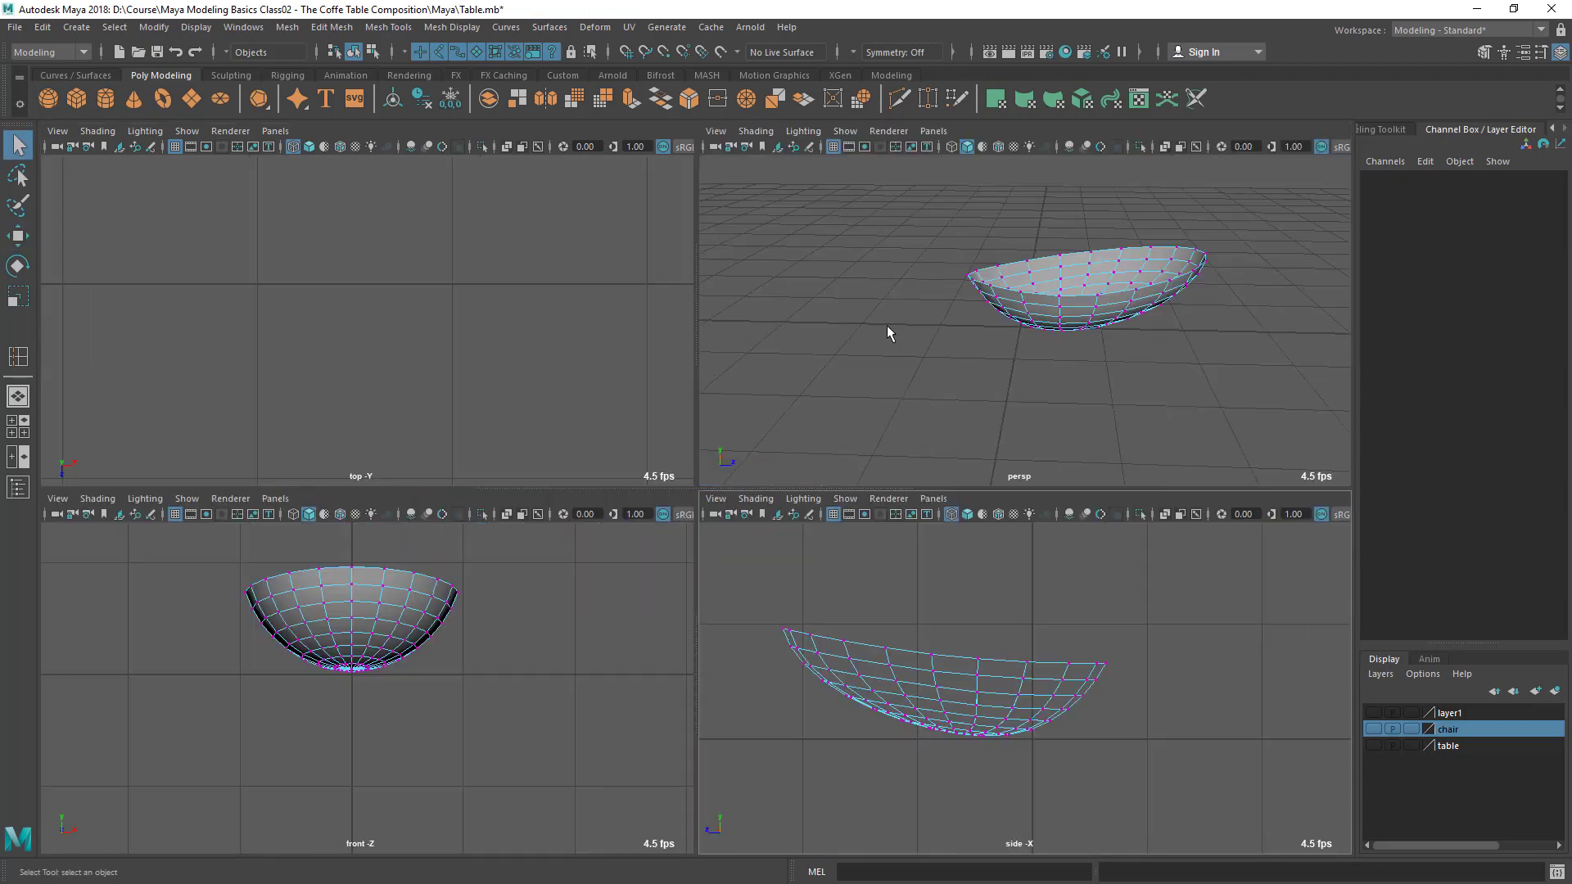
key(space)
mouse_move(871, 439)
alt+mouse_down()
mouse_move(828, 481)
mouse_move(796, 422)
mouse_move(887, 432)
alt+mouse_up()
right_drag(804, 397, 969, 292)
alt+drag(828, 407, 873, 422)
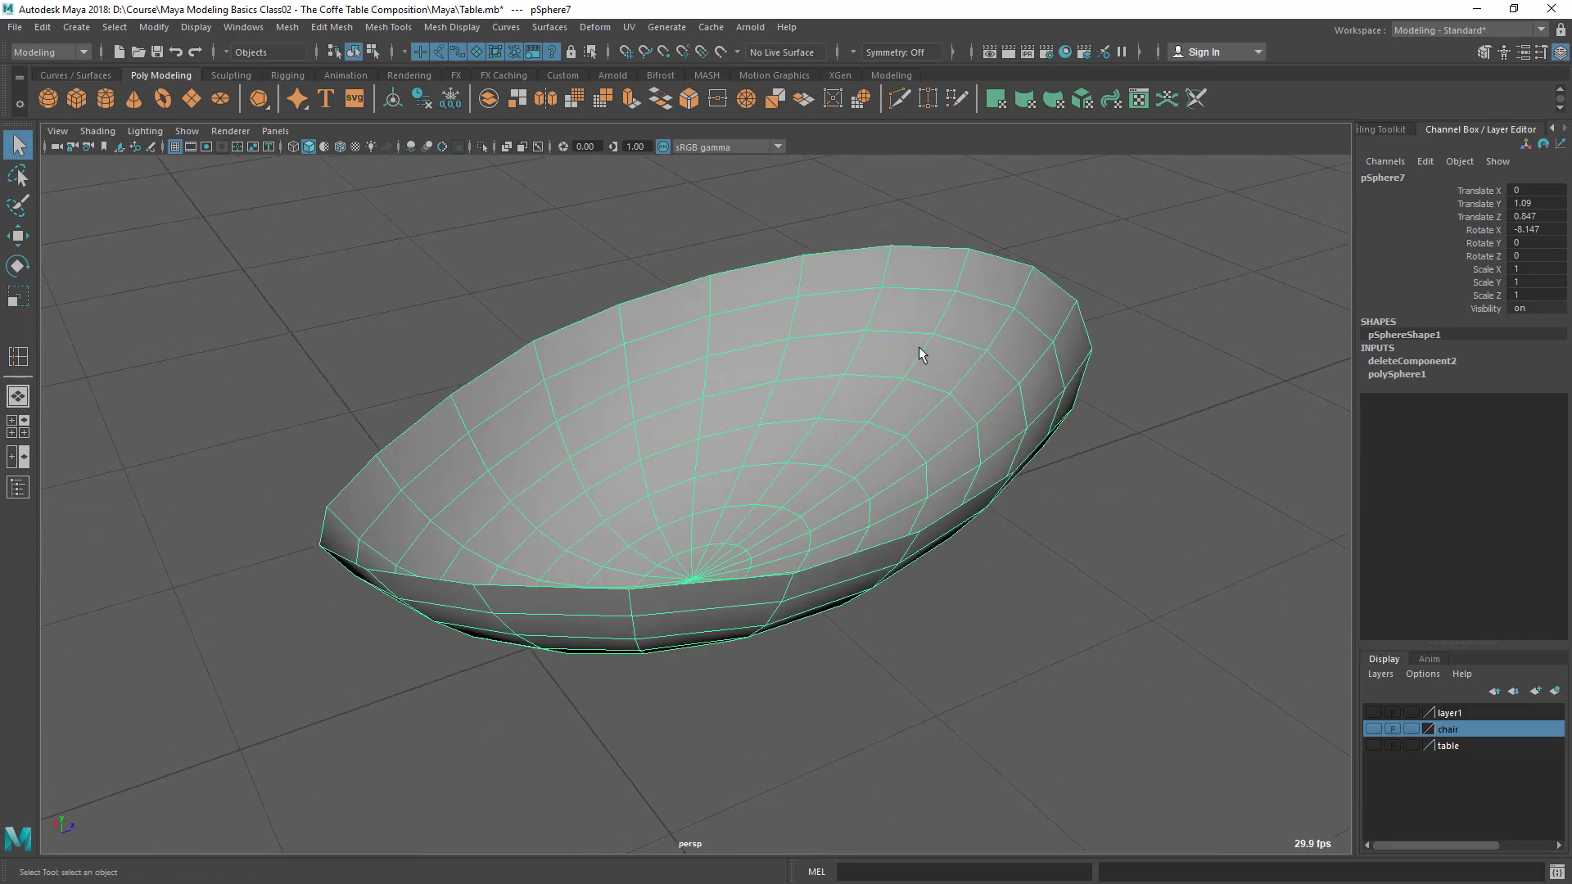
Extrude all of the shell's faces with a thickness of 0.06
click(635, 105)
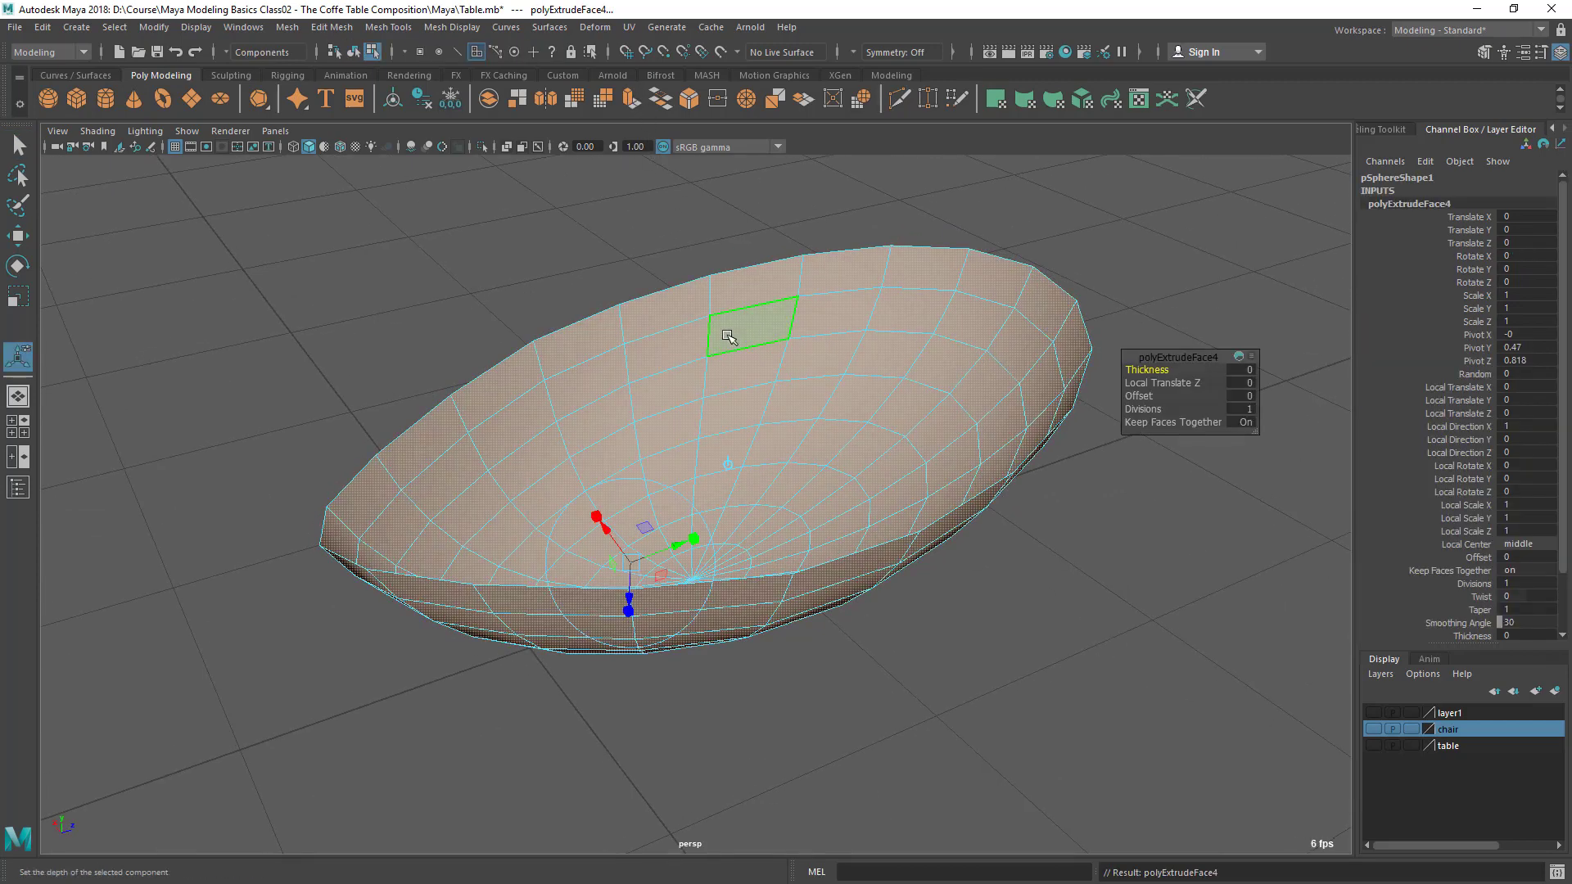
alt+right_drag(729, 336, 769, 420)
alt+drag(768, 421, 729, 463)
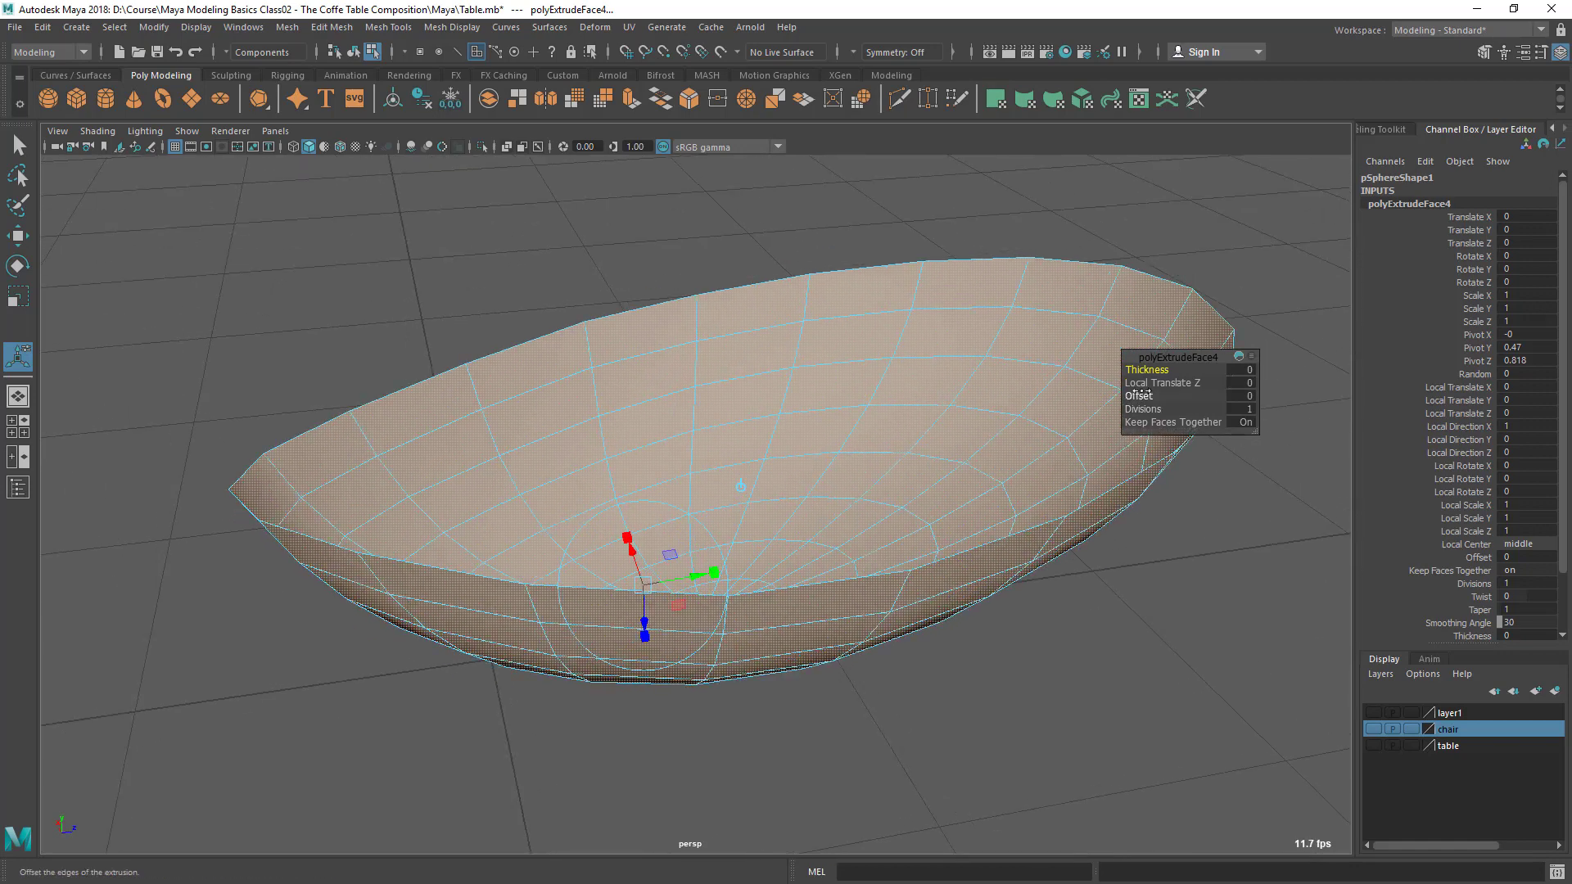
drag(1143, 370, 1150, 370)
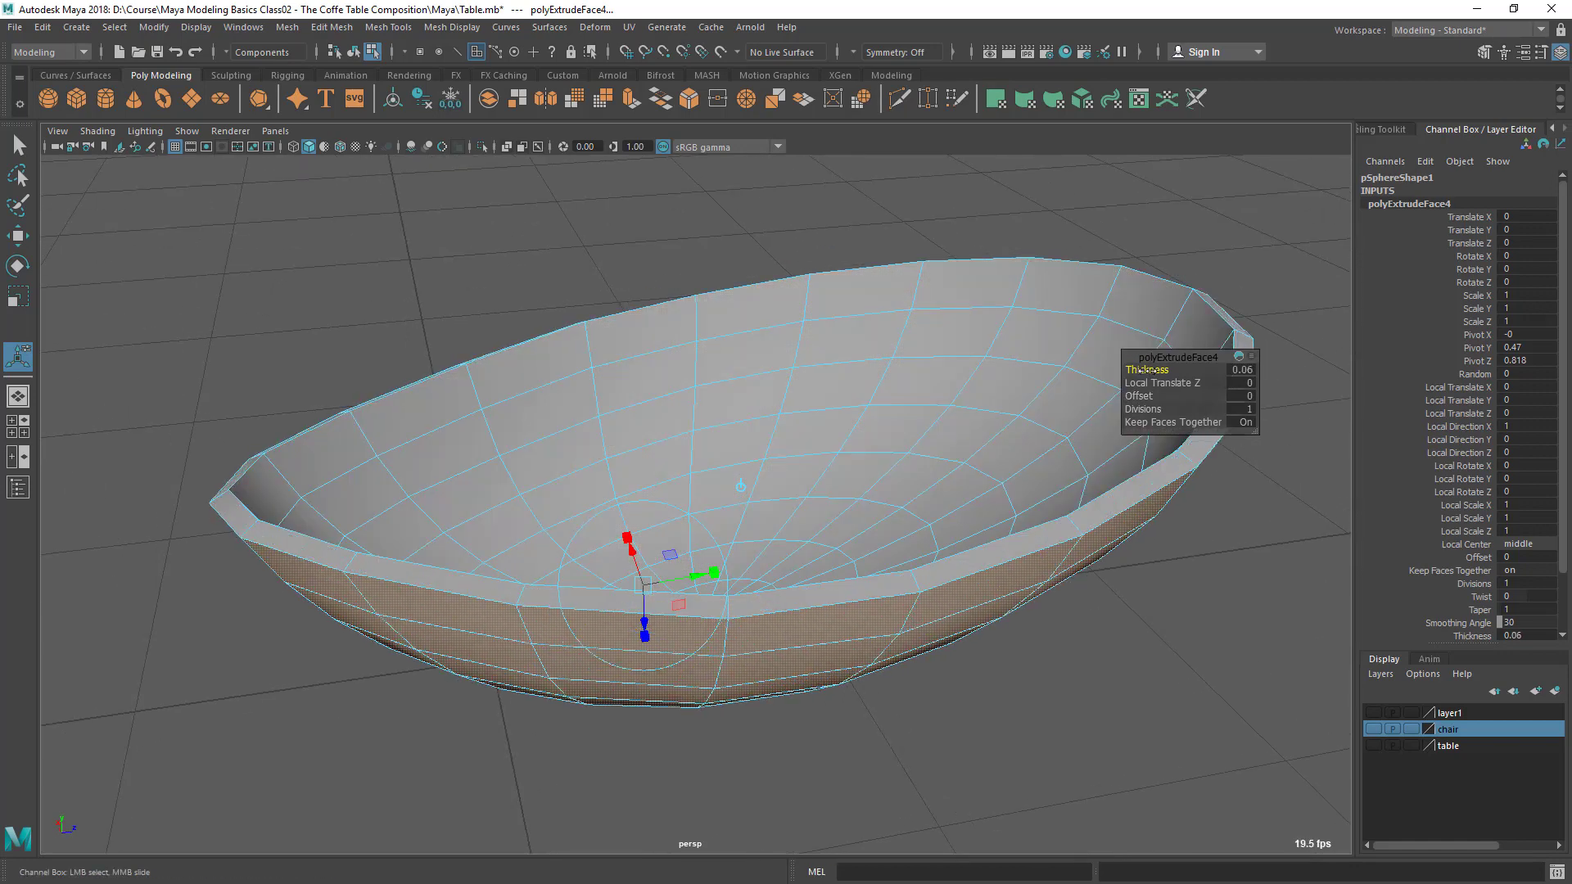
Offset the extruded shell faces by -0.1 in local Z and leave the extrusion
alt+drag(941, 524, 760, 541)
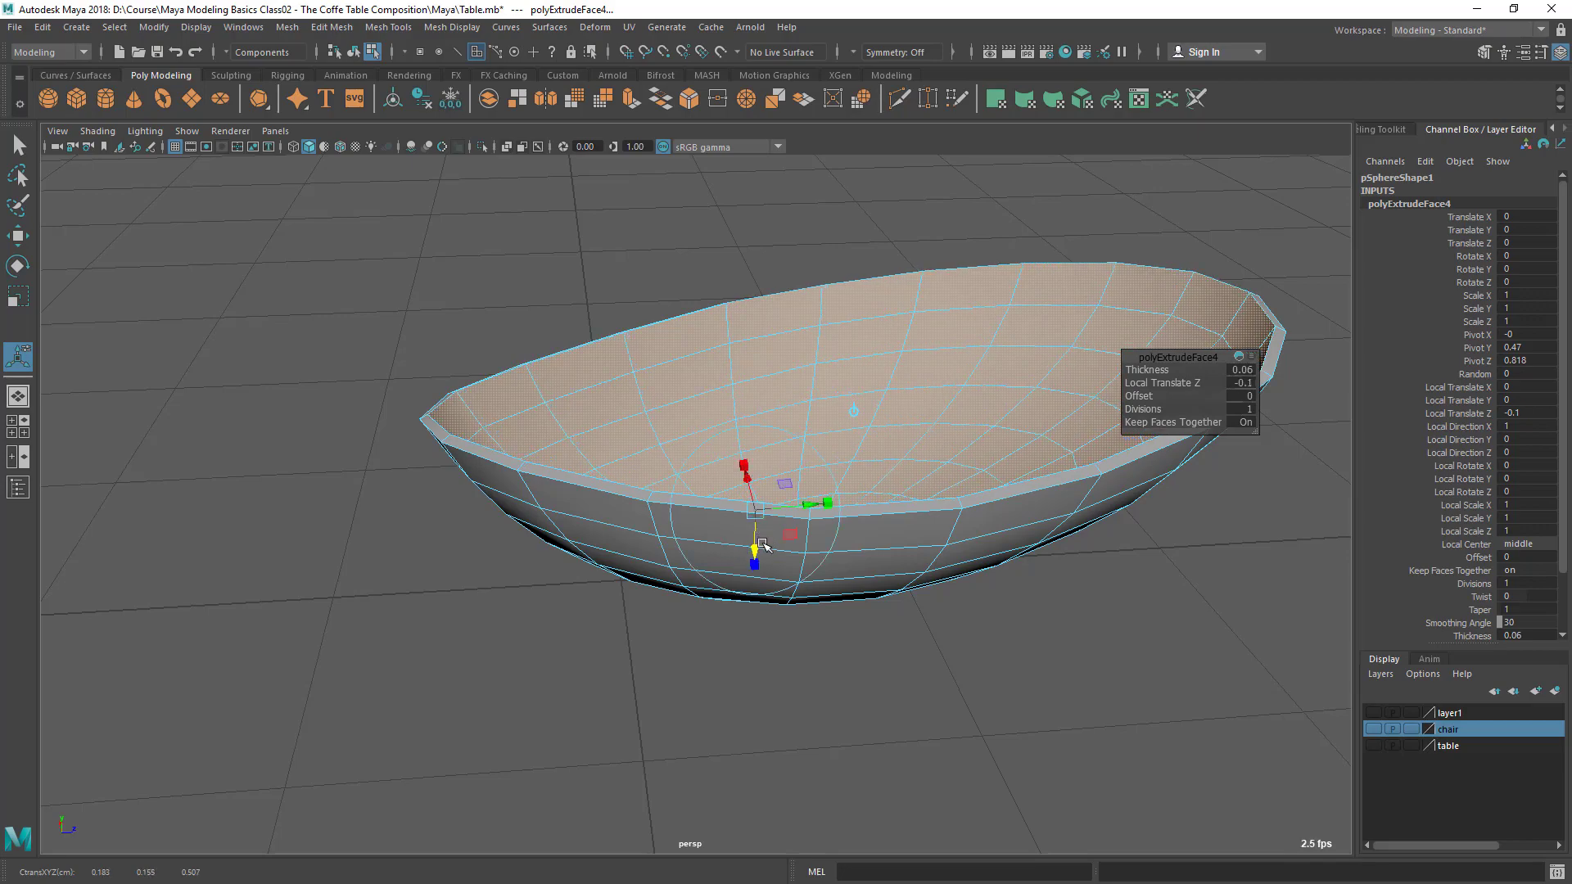
alt+right_drag(856, 581, 507, 534)
alt+drag(508, 533, 524, 565)
alt+right_drag(524, 565, 896, 652)
key(q)
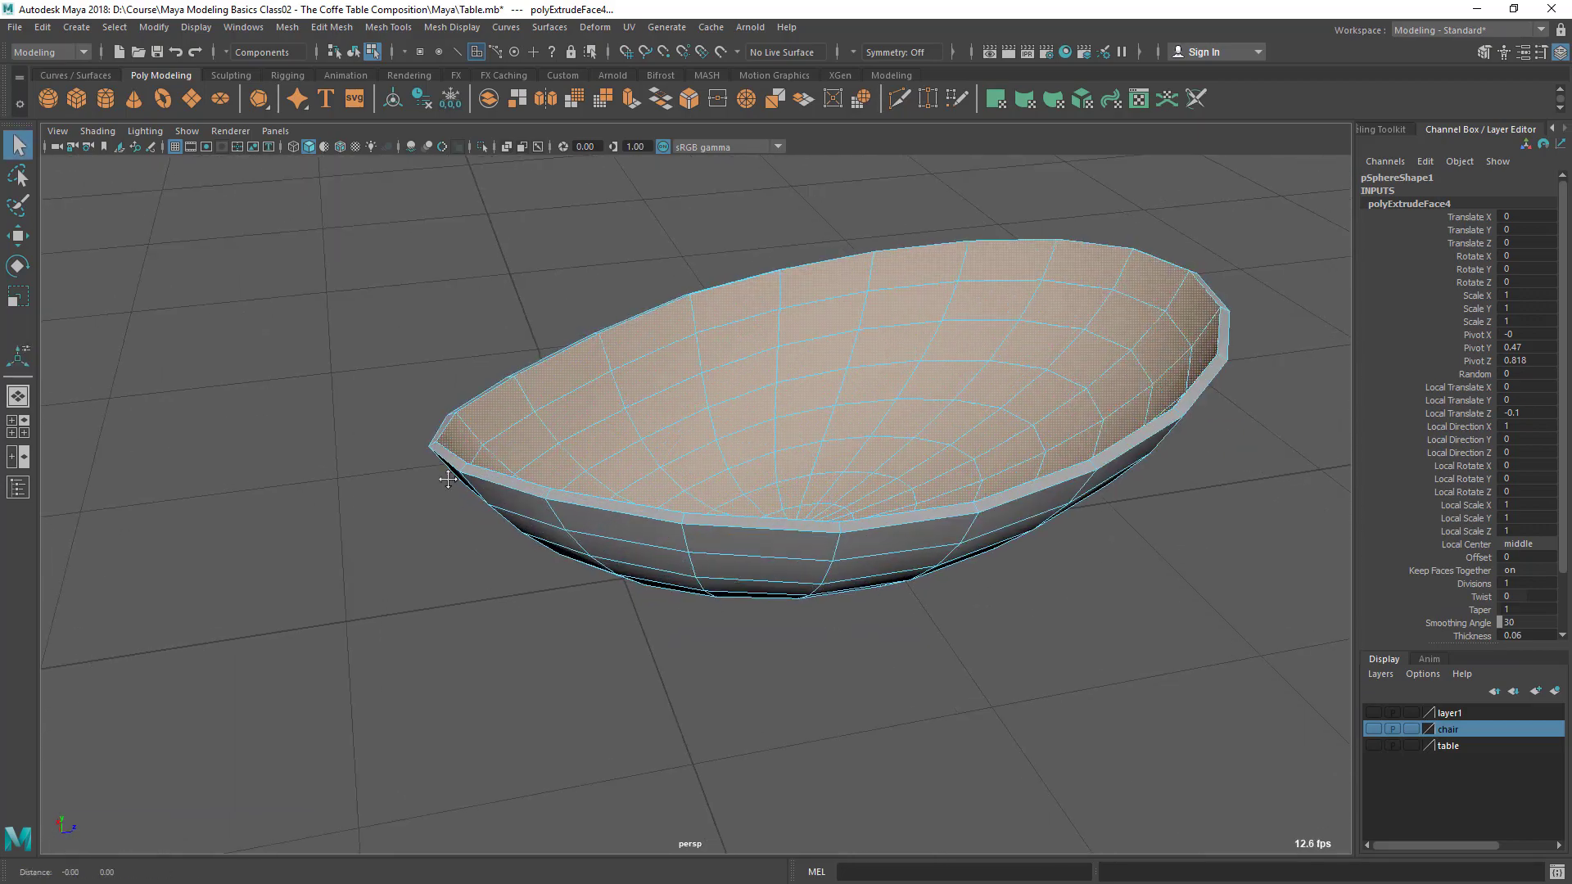
Select the two adjoining rim faces at the bowl's handle end and show them in the side view for moving
alt+right_drag(449, 474, 709, 582)
alt+drag(709, 582, 664, 575)
alt+middle_drag(665, 575, 646, 572)
mouse_move(646, 572)
alt+mouse_down()
mouse_move(559, 436)
mouse_move(688, 573)
mouse_move(835, 604)
mouse_move(641, 567)
alt+mouse_up()
click(559, 437)
shift+click(554, 407)
alt+drag(603, 459, 666, 531)
key(space)
key(w)
key(space)
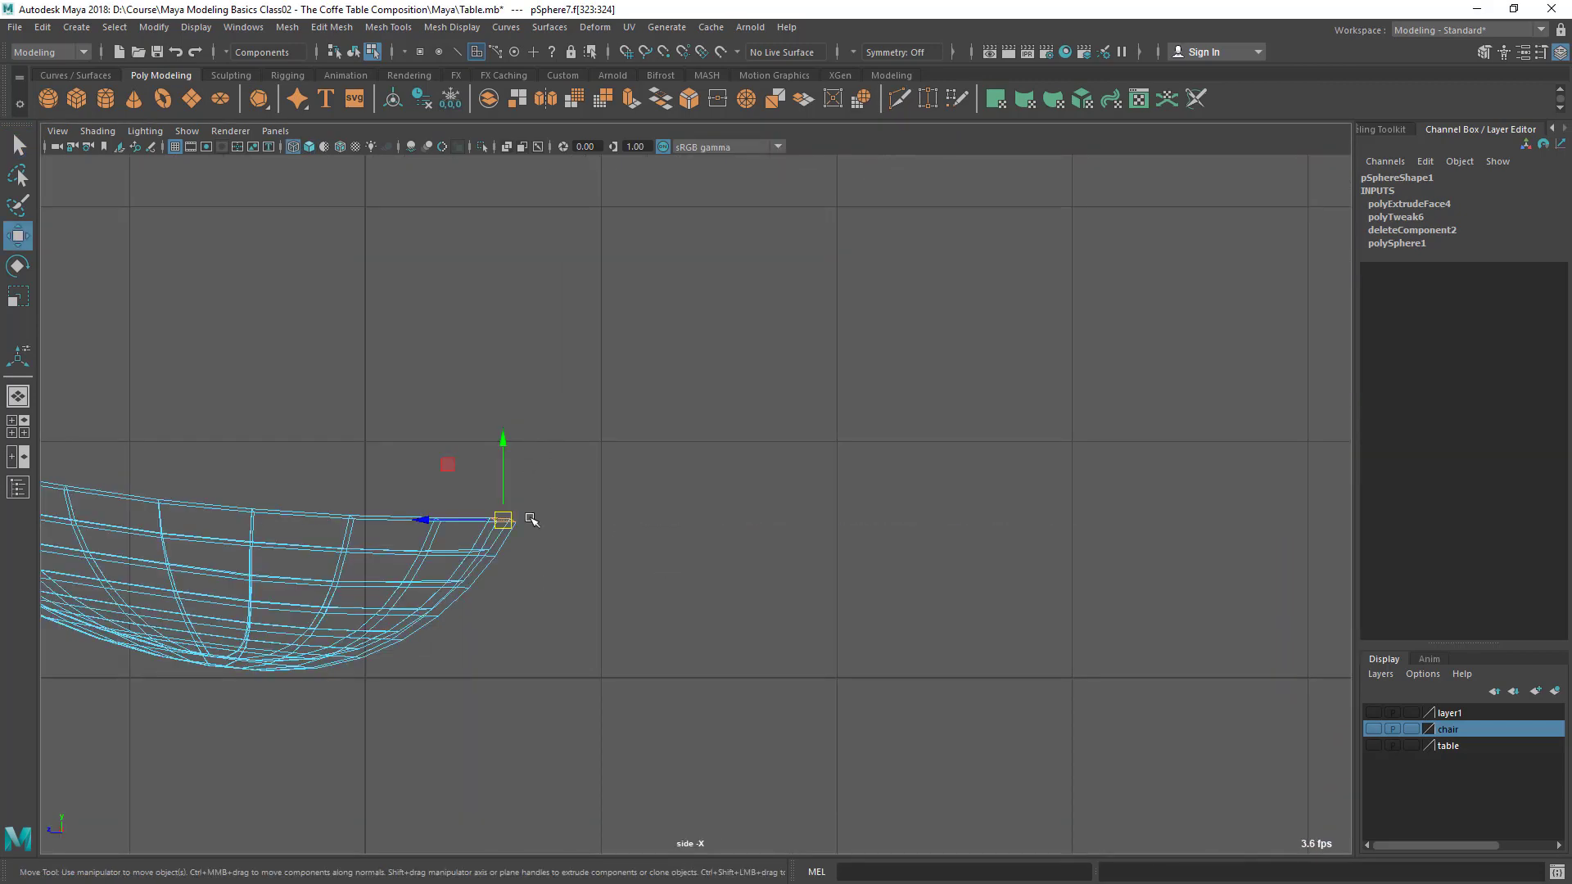
Extrude the two rim faces and move them outward and slightly up into a short neck stub, then clear the selection
shift+right_click(591, 446)
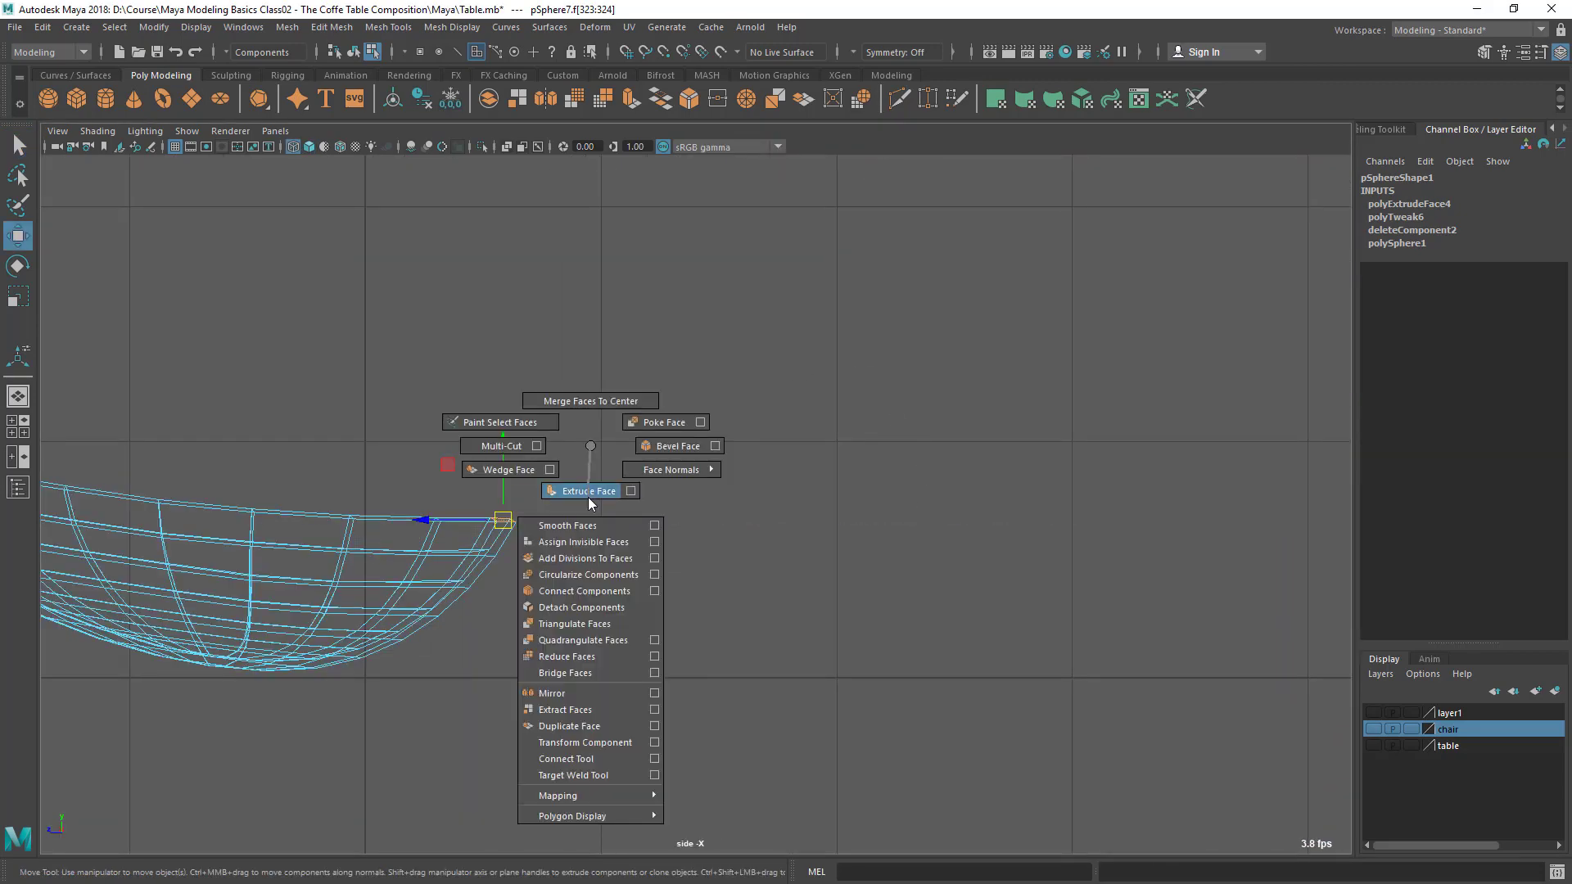
shift+right_drag(588, 497, 587, 500)
key(w)
drag(505, 522, 619, 508)
key(e)
click(783, 471)
Start a CV curve at the neck stub's end in the side view, arching it gently up and away from the bowl
alt+middle_drag(714, 479, 654, 476)
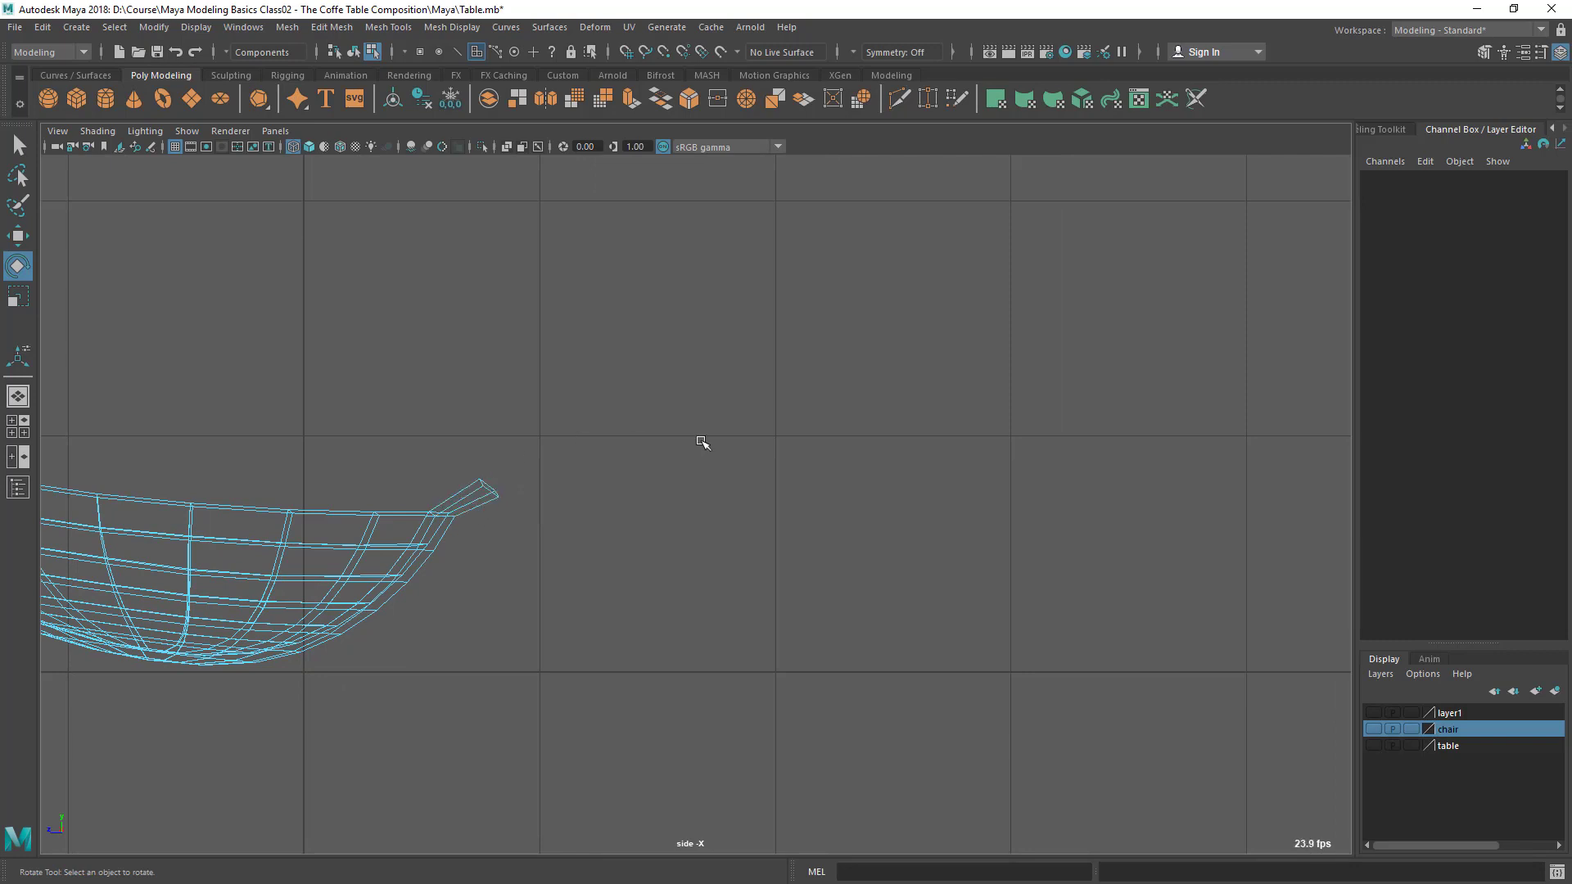
click(72, 27)
mouse_move(163, 150)
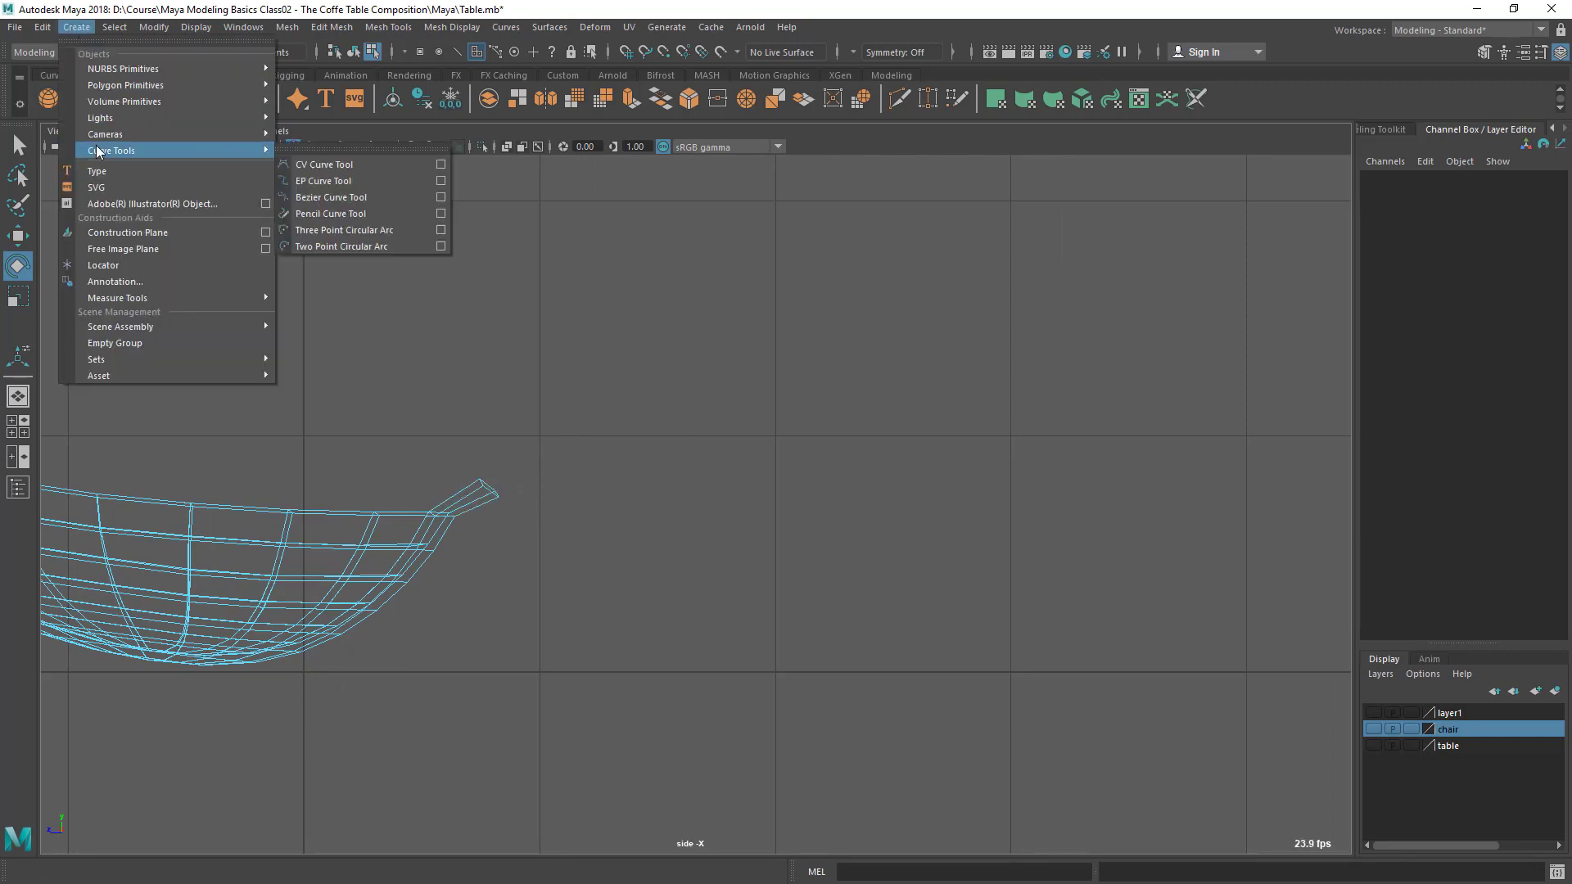
click(348, 169)
alt+middle_drag(520, 504, 406, 480)
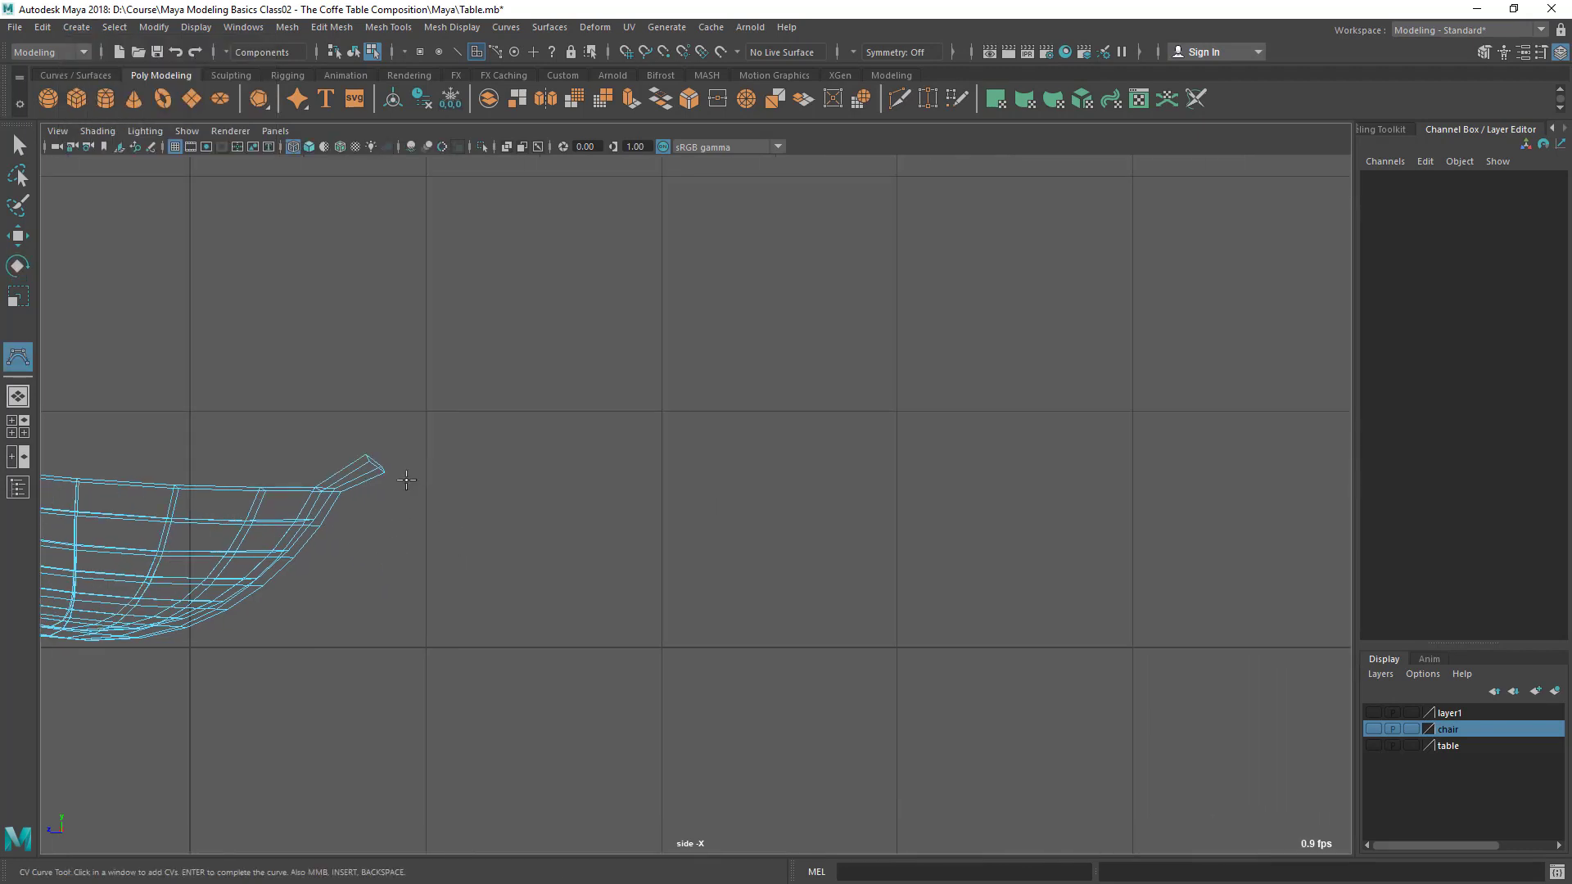
click(383, 457)
click(442, 442)
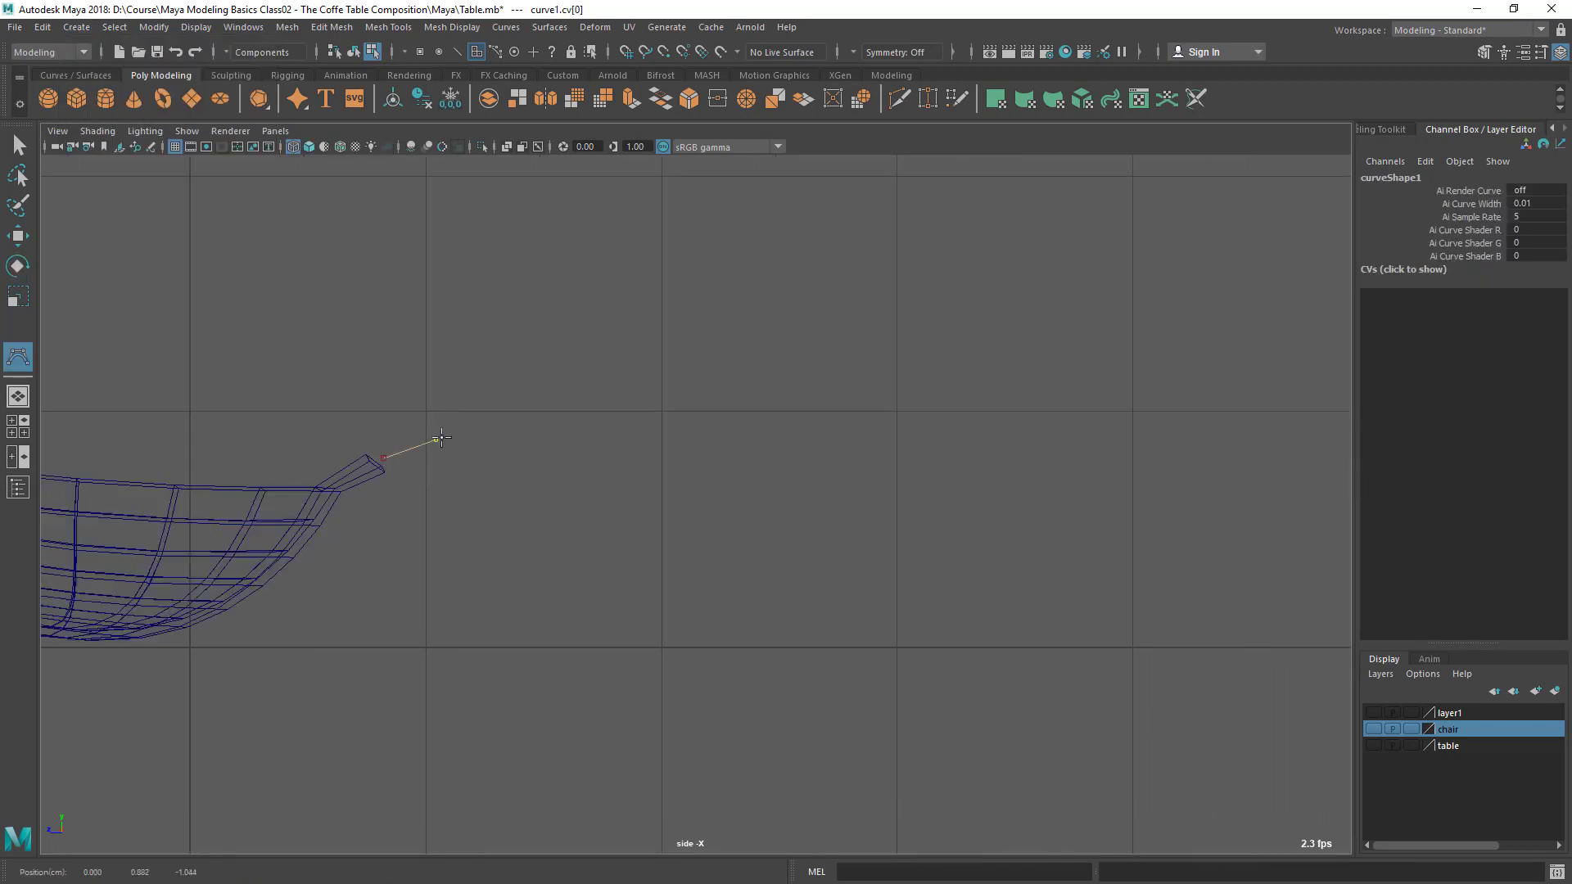
click(526, 424)
click(692, 432)
Check the spoon in the reference photo, then extend the curve down into a long, flattening handle line and finish it
key(alt+Tab)
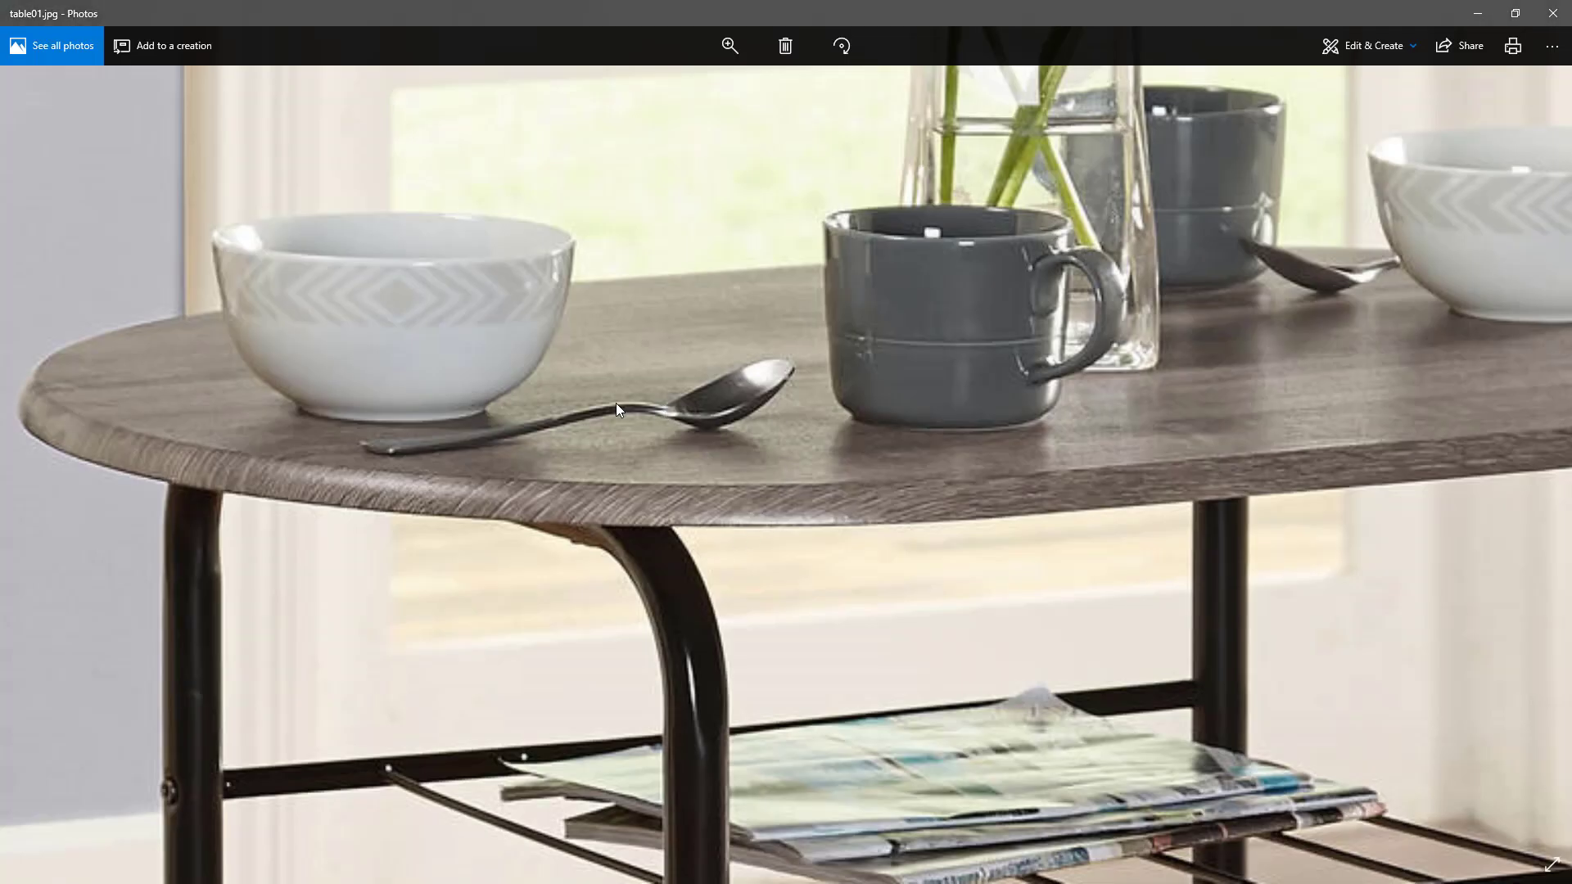
key(alt+Tab)
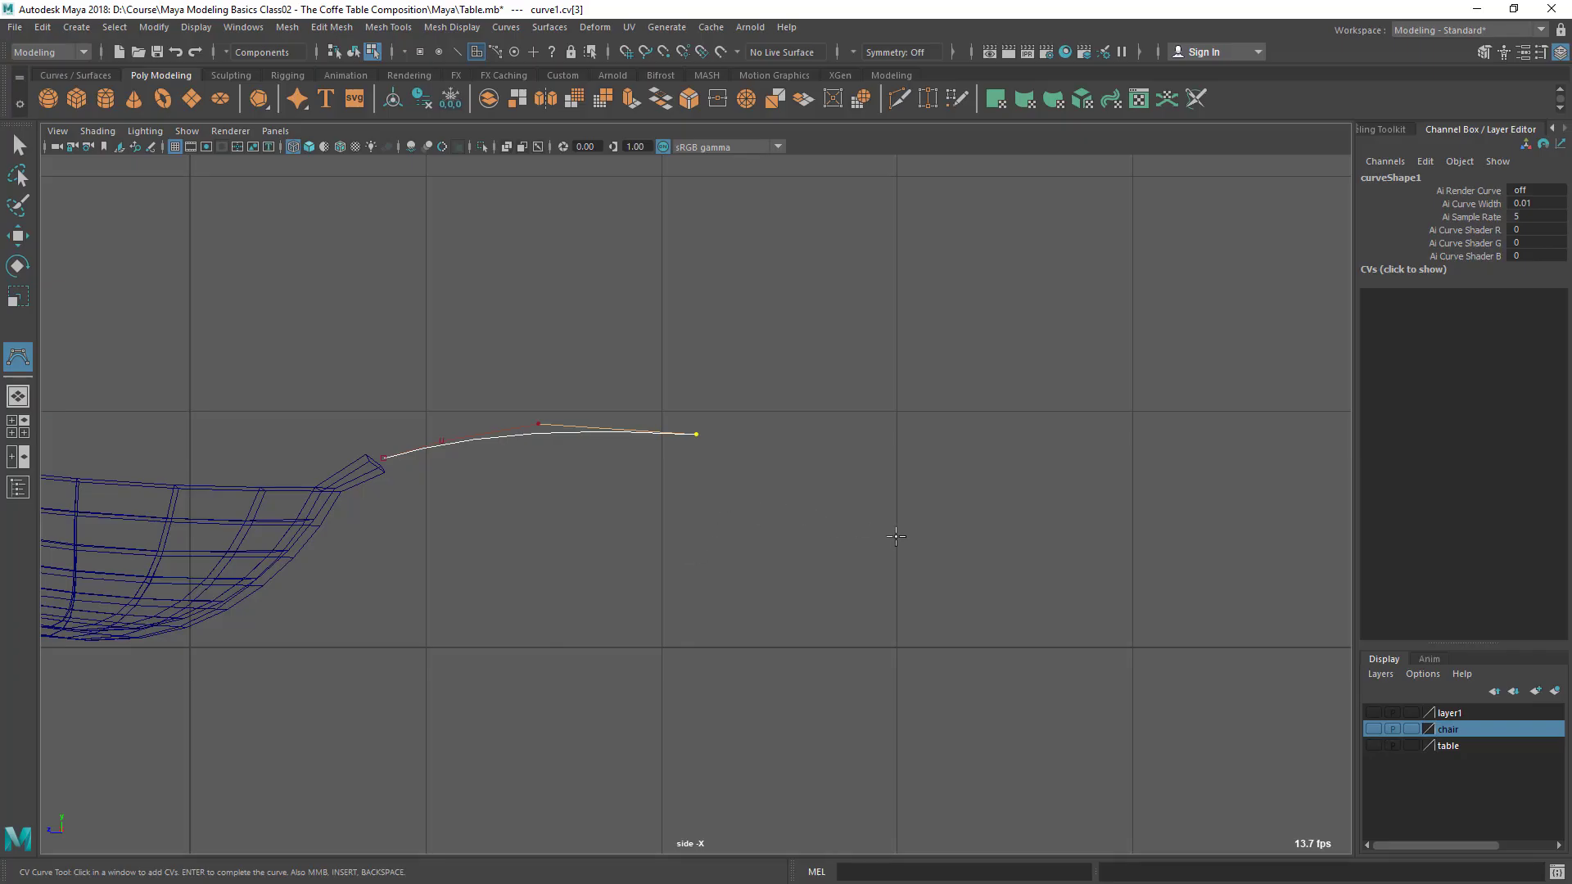
click(893, 514)
scroll(917, 524, down, 5)
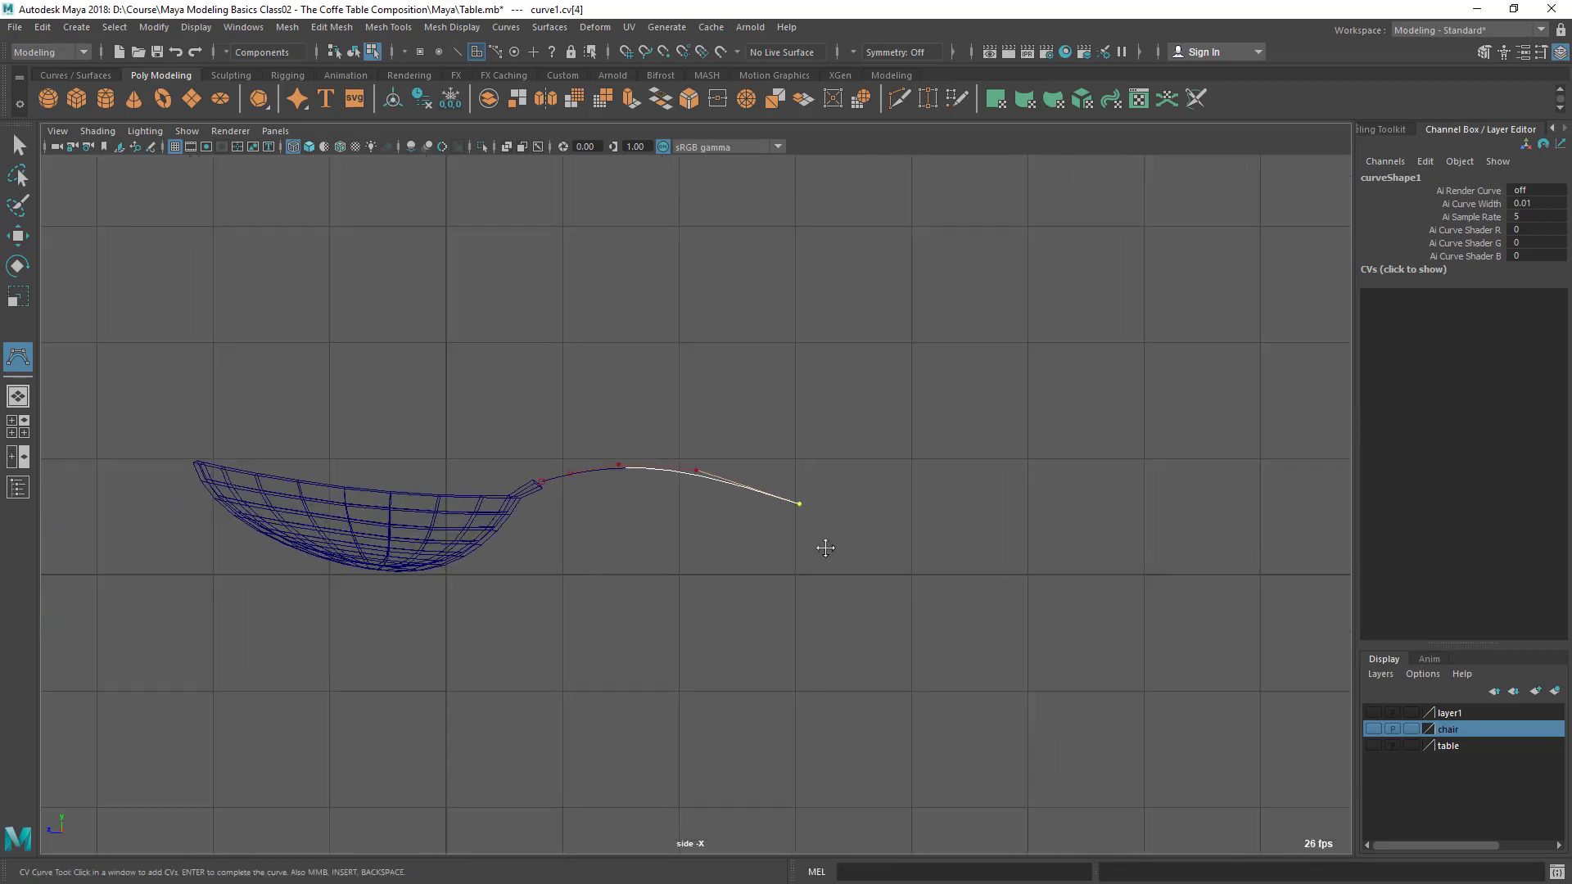
drag(861, 567, 897, 578)
drag(1072, 587, 1063, 586)
click(1150, 583)
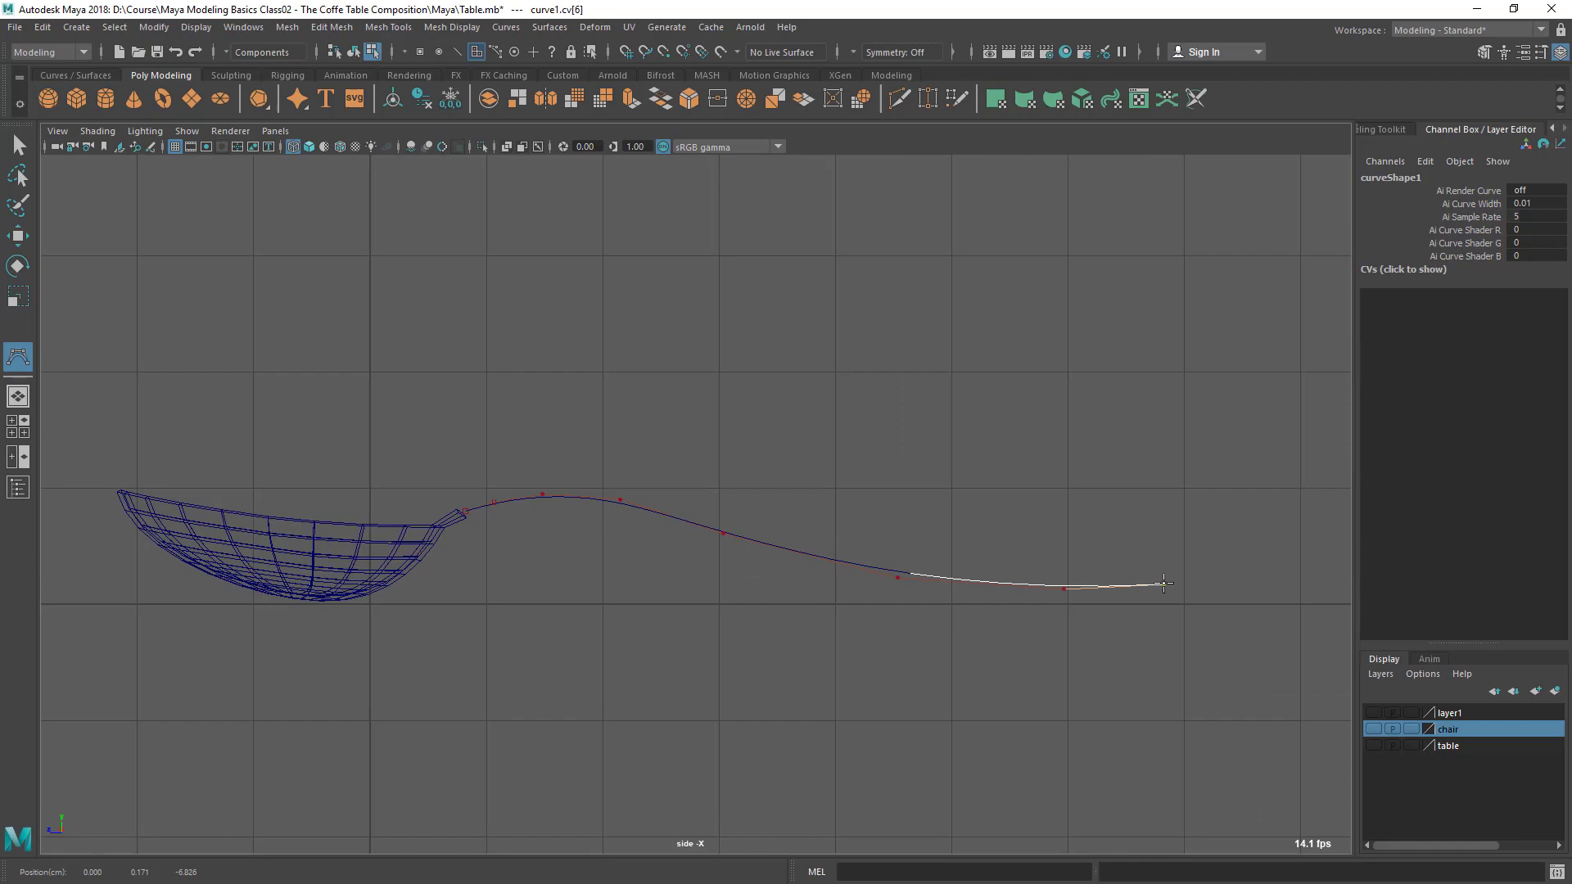
key(e)
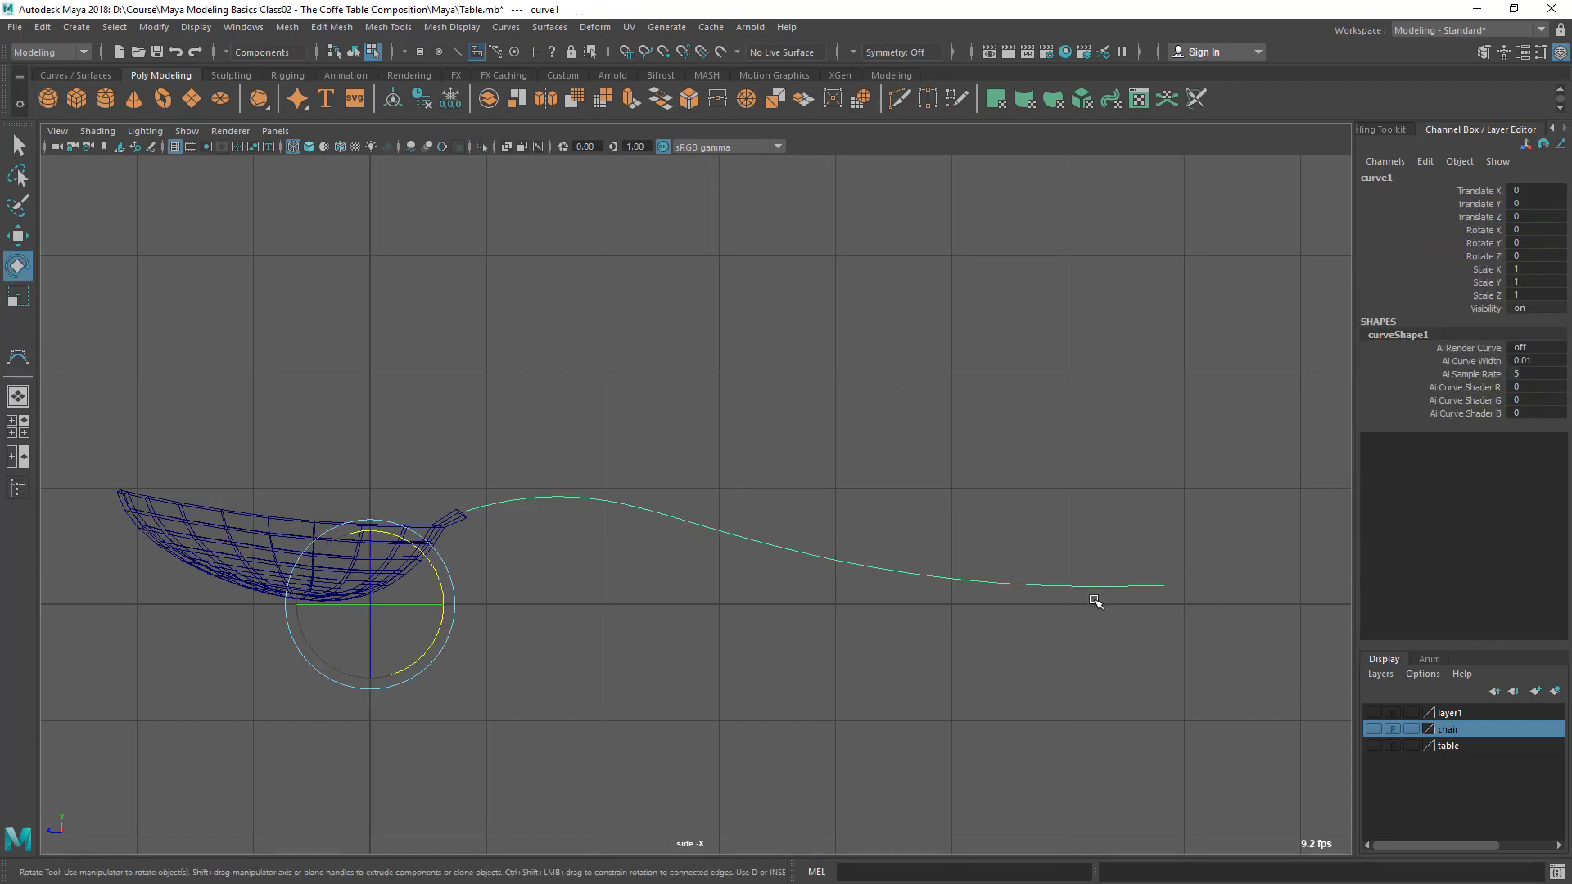
Return to the perspective view and select both end faces of the neck stub
key(space)
key(space)
alt+right_drag(797, 435, 443, 459)
key(q)
click(573, 456)
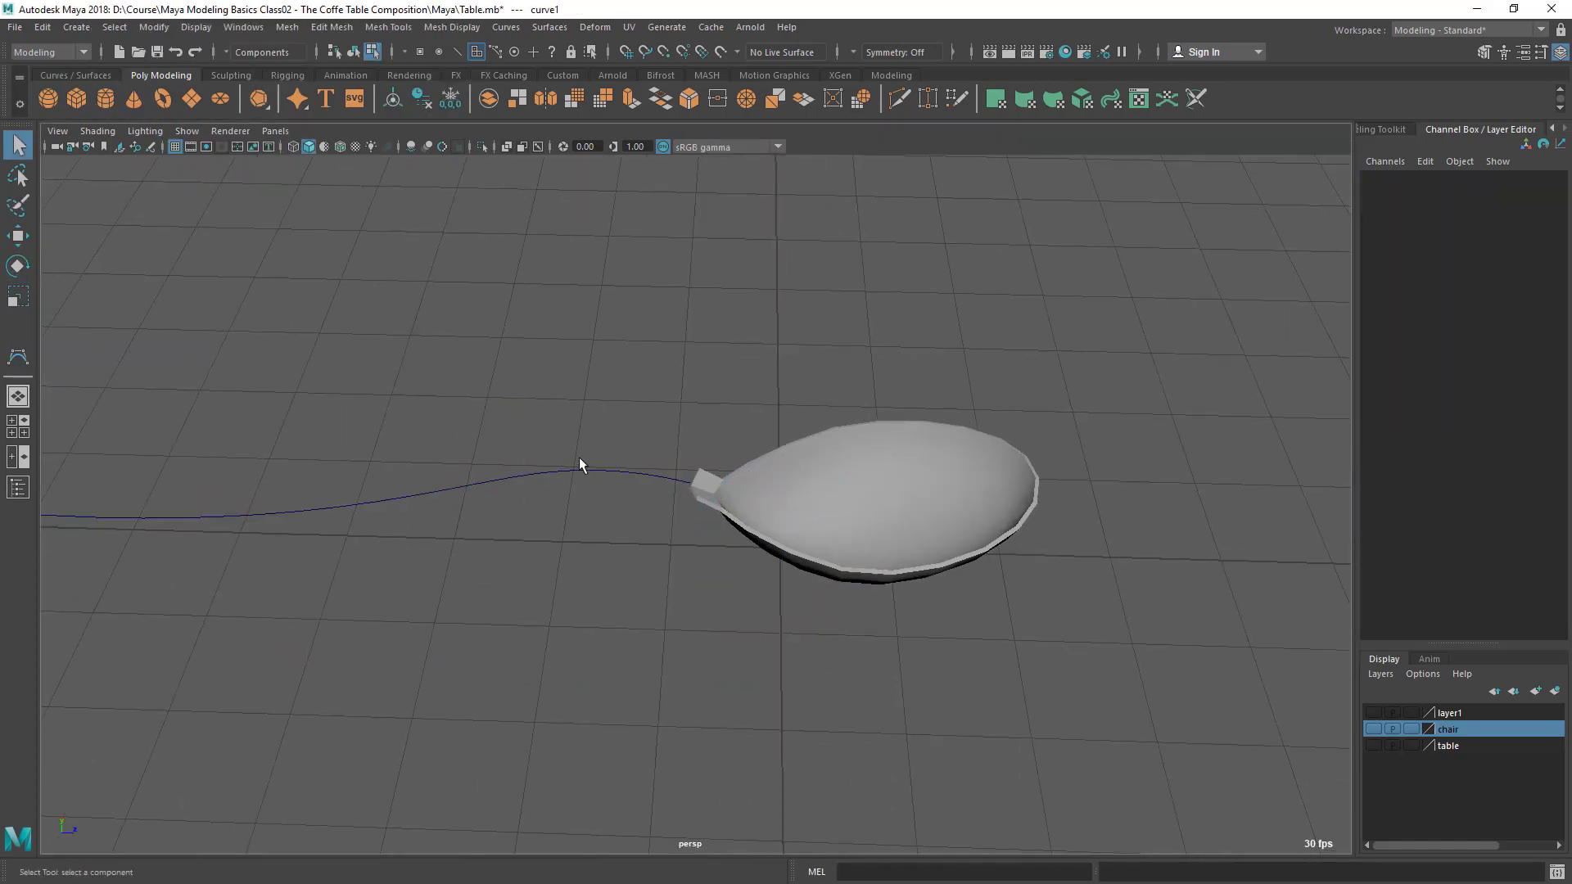
alt+drag(578, 457, 609, 478)
alt+right_drag(609, 478, 872, 617)
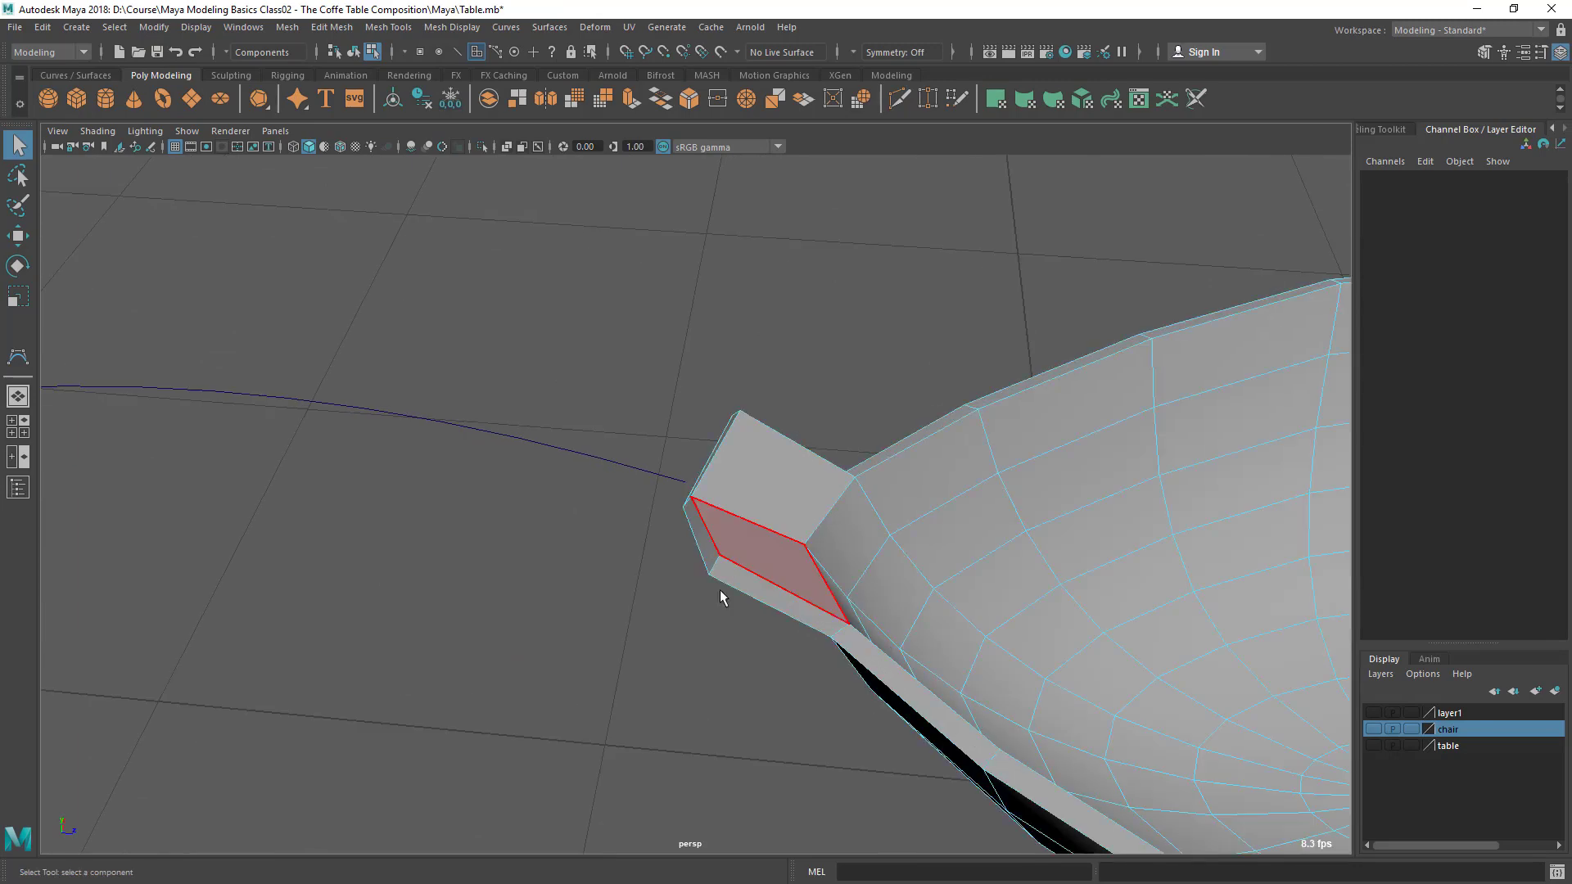
mouse_move(700, 539)
alt+mouse_down()
mouse_move(725, 522)
mouse_move(726, 537)
alt+mouse_up()
click(726, 537)
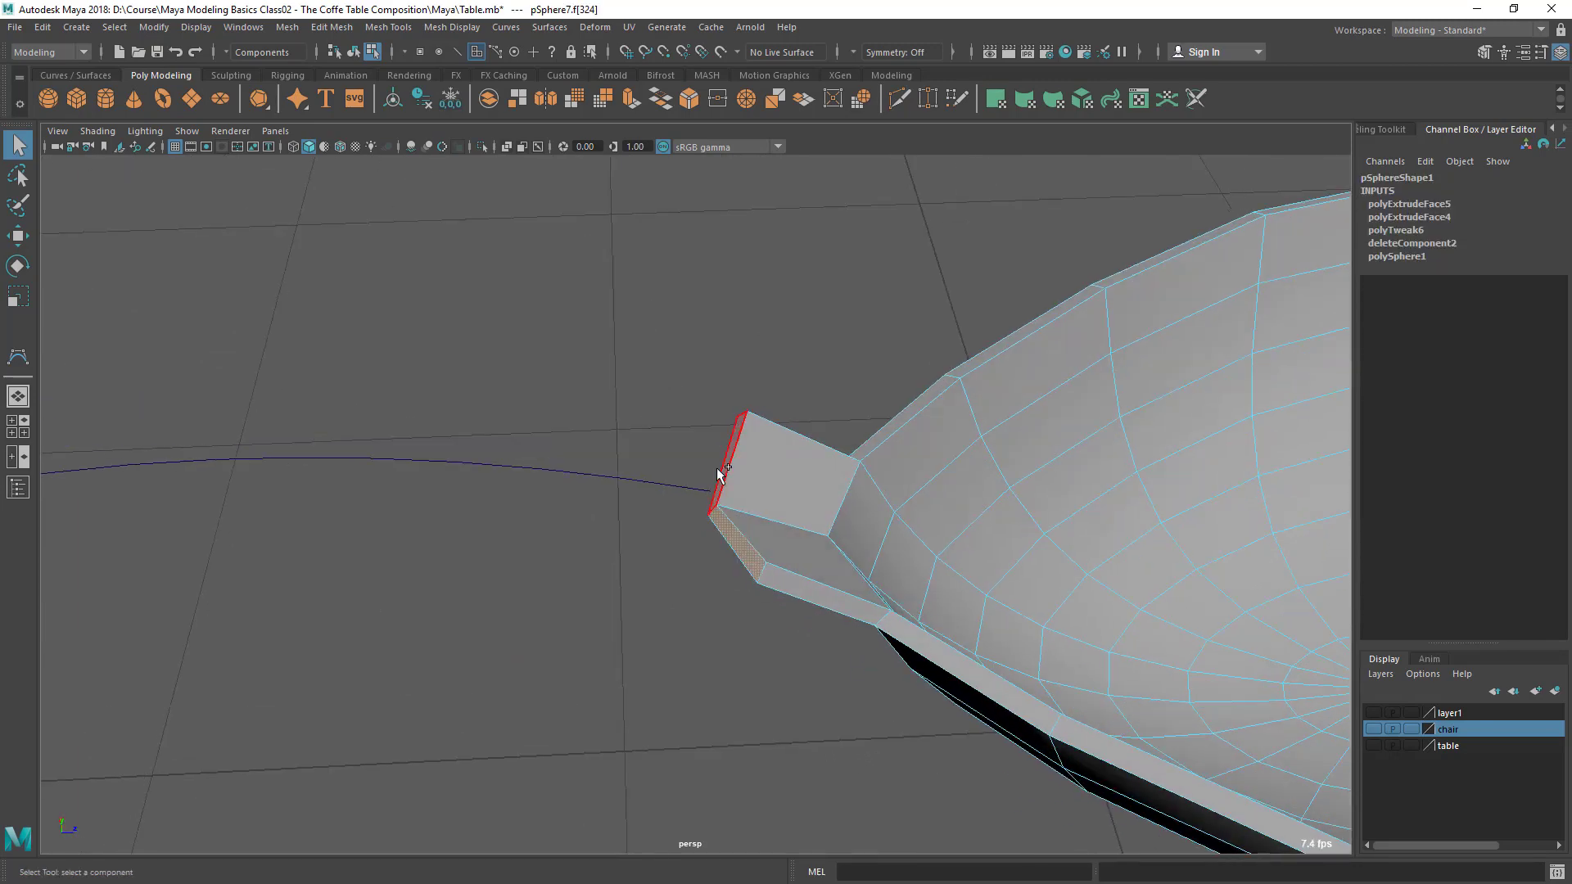
shift+click(720, 464)
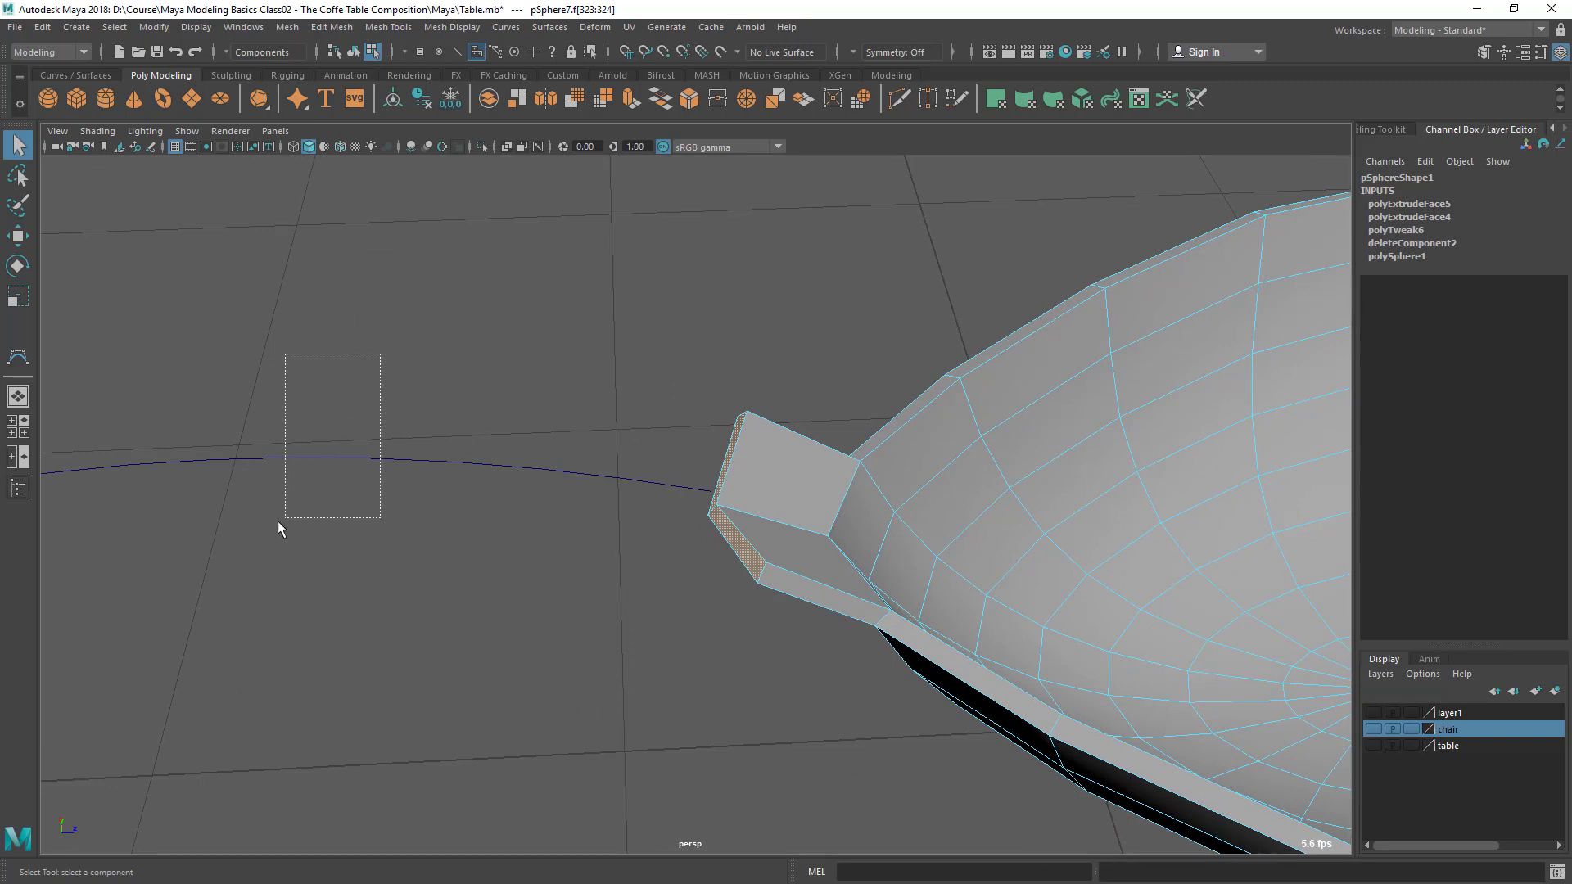
Restore the stub's two end faces as the selection in face mode and add the handle curve to it
drag(278, 521, 175, 754)
right_drag(557, 474, 640, 351)
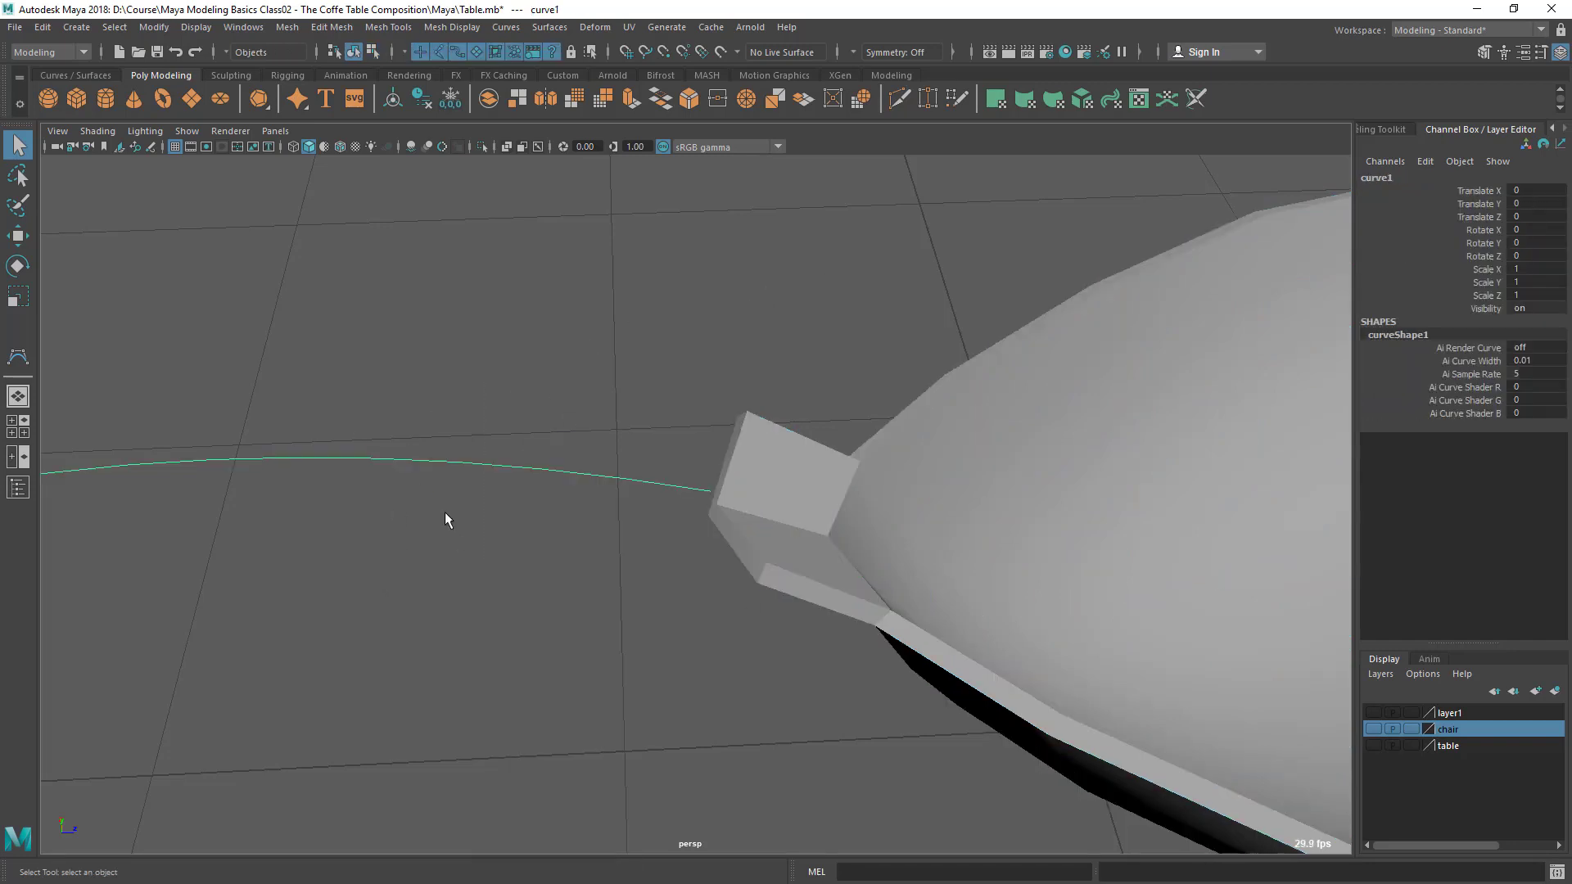
click(513, 403)
drag(512, 403, 578, 598)
click(768, 423)
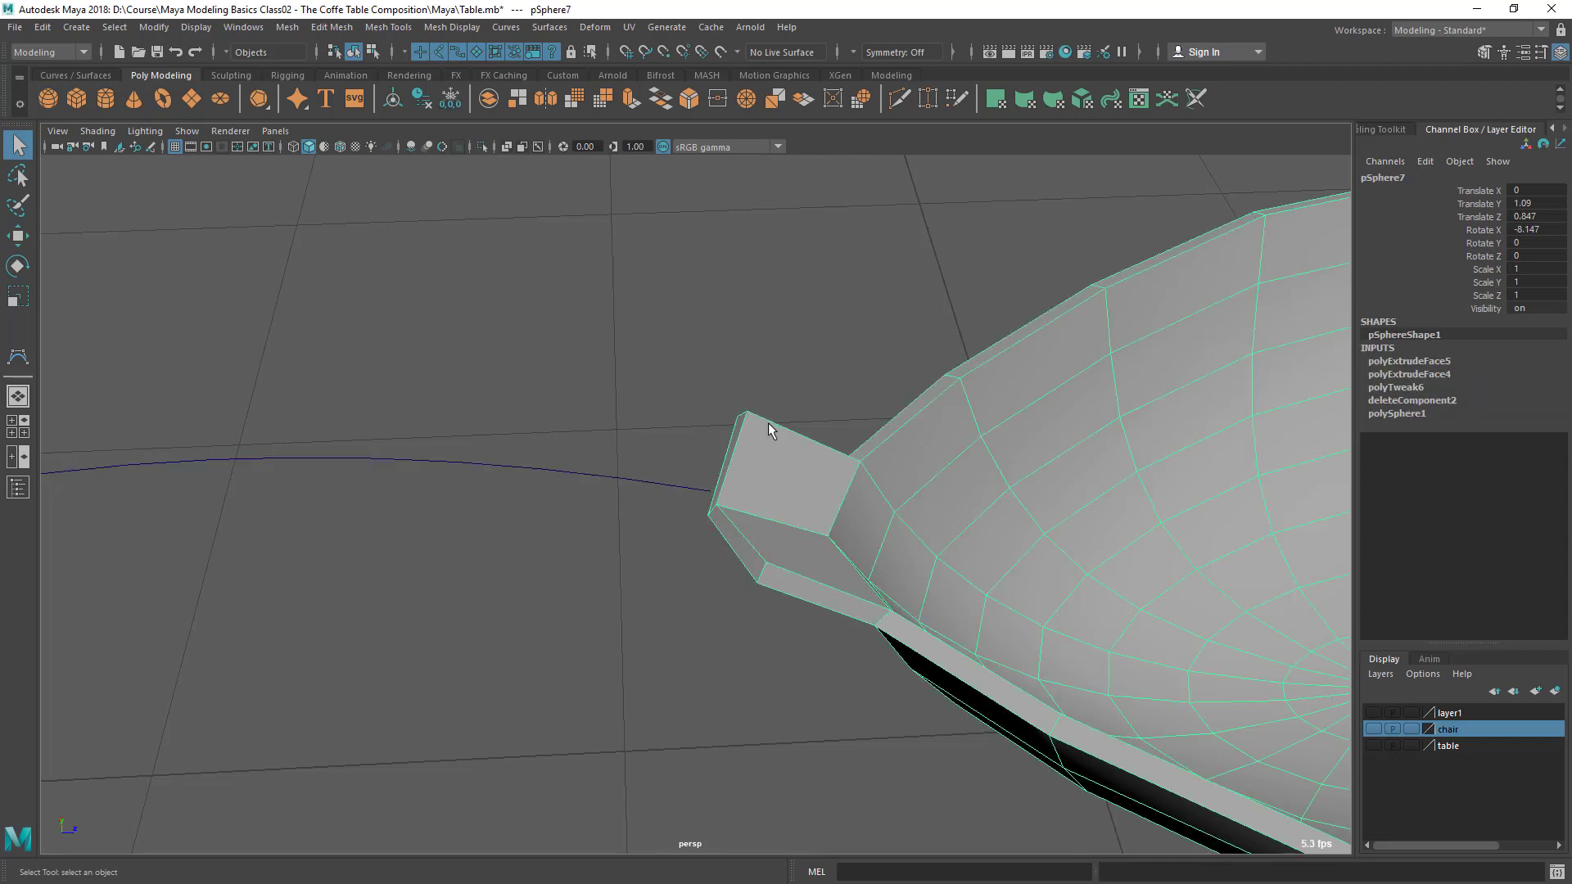
right_drag(762, 442, 739, 573)
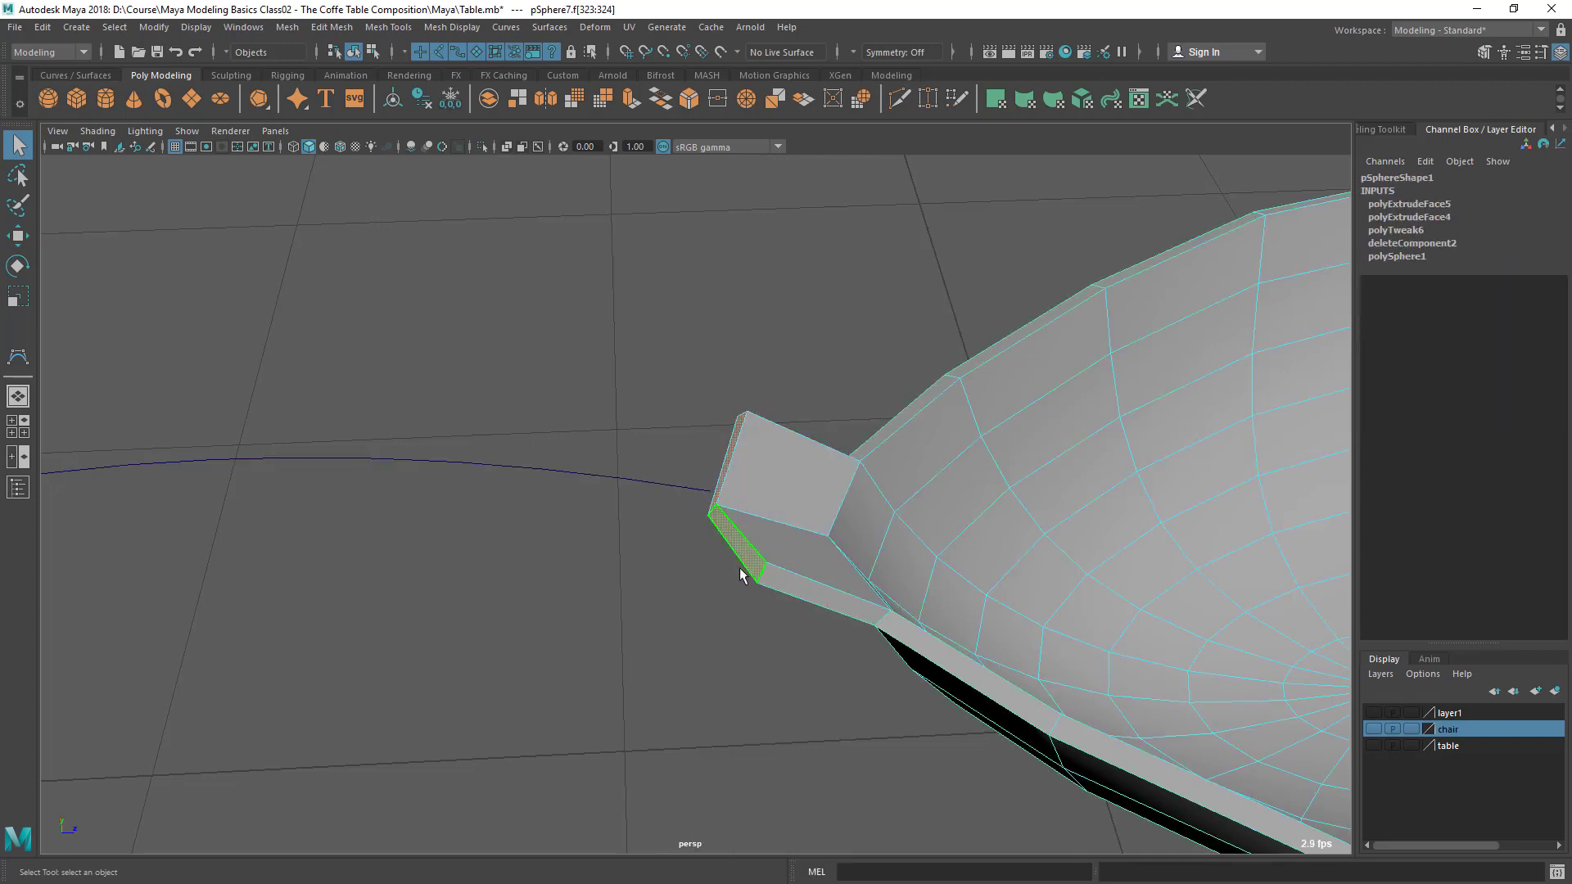
click(553, 472)
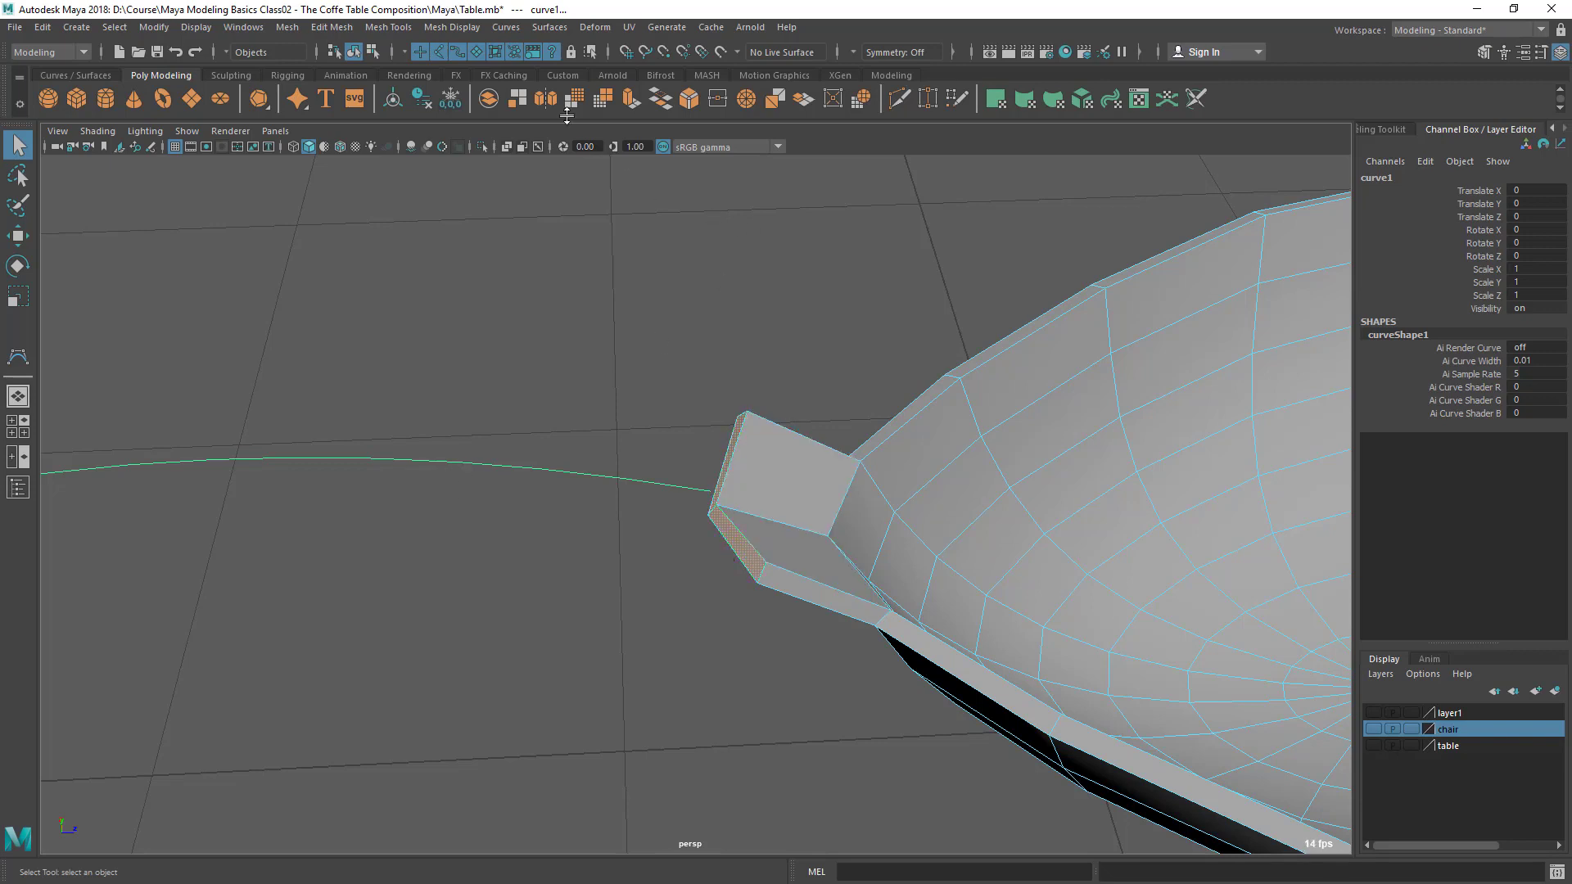
Extrude the stub's end faces along the curve to form the spoon handle
click(628, 100)
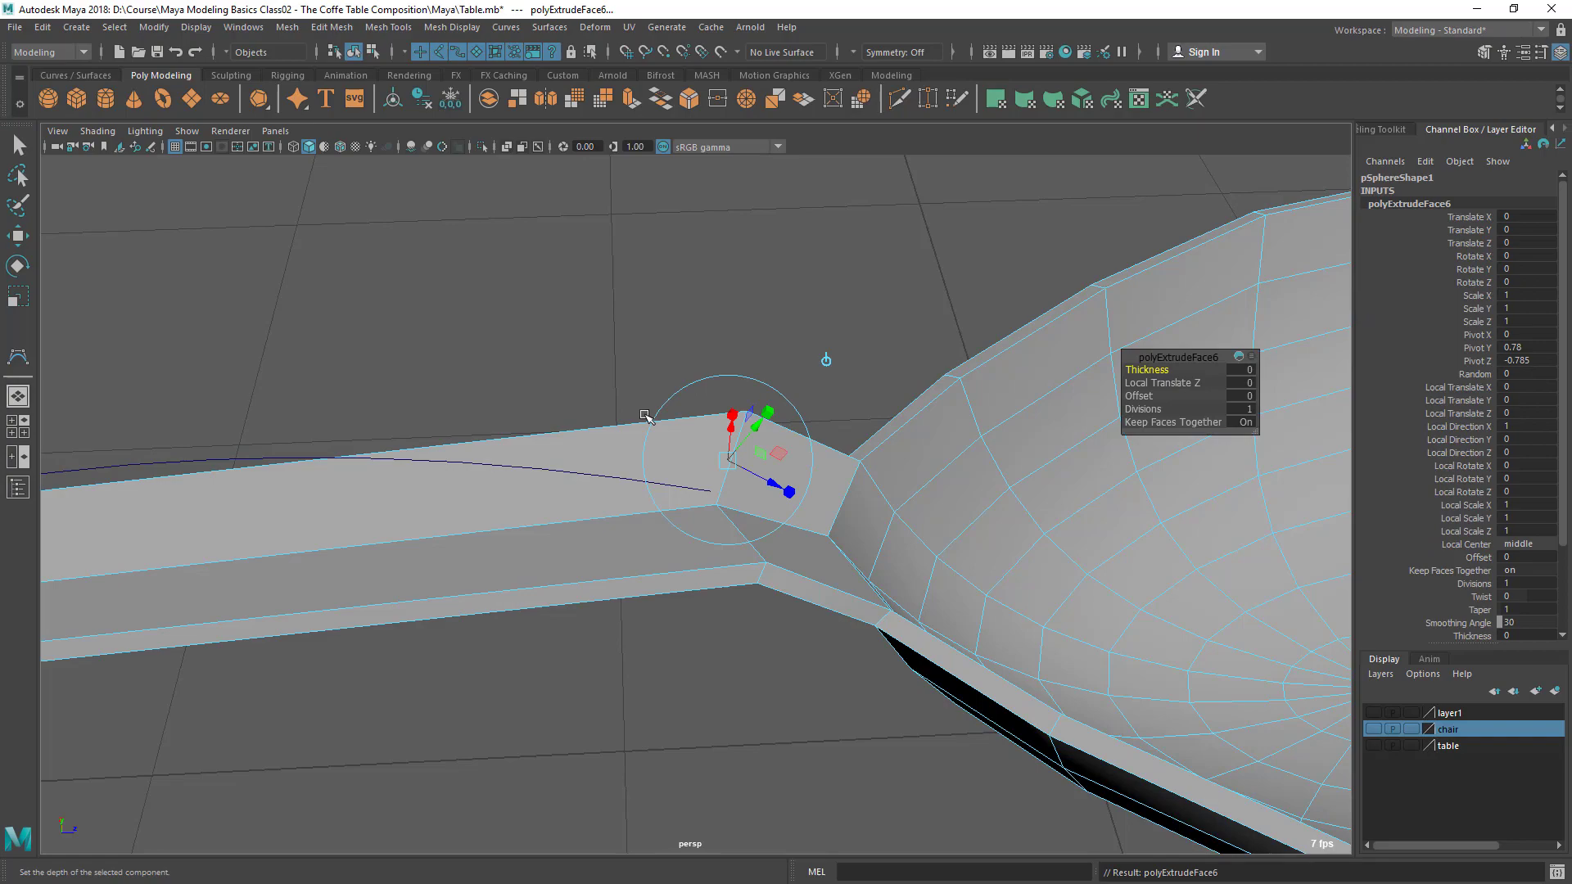
scroll(720, 495, down, 3)
alt+drag(614, 512, 855, 471)
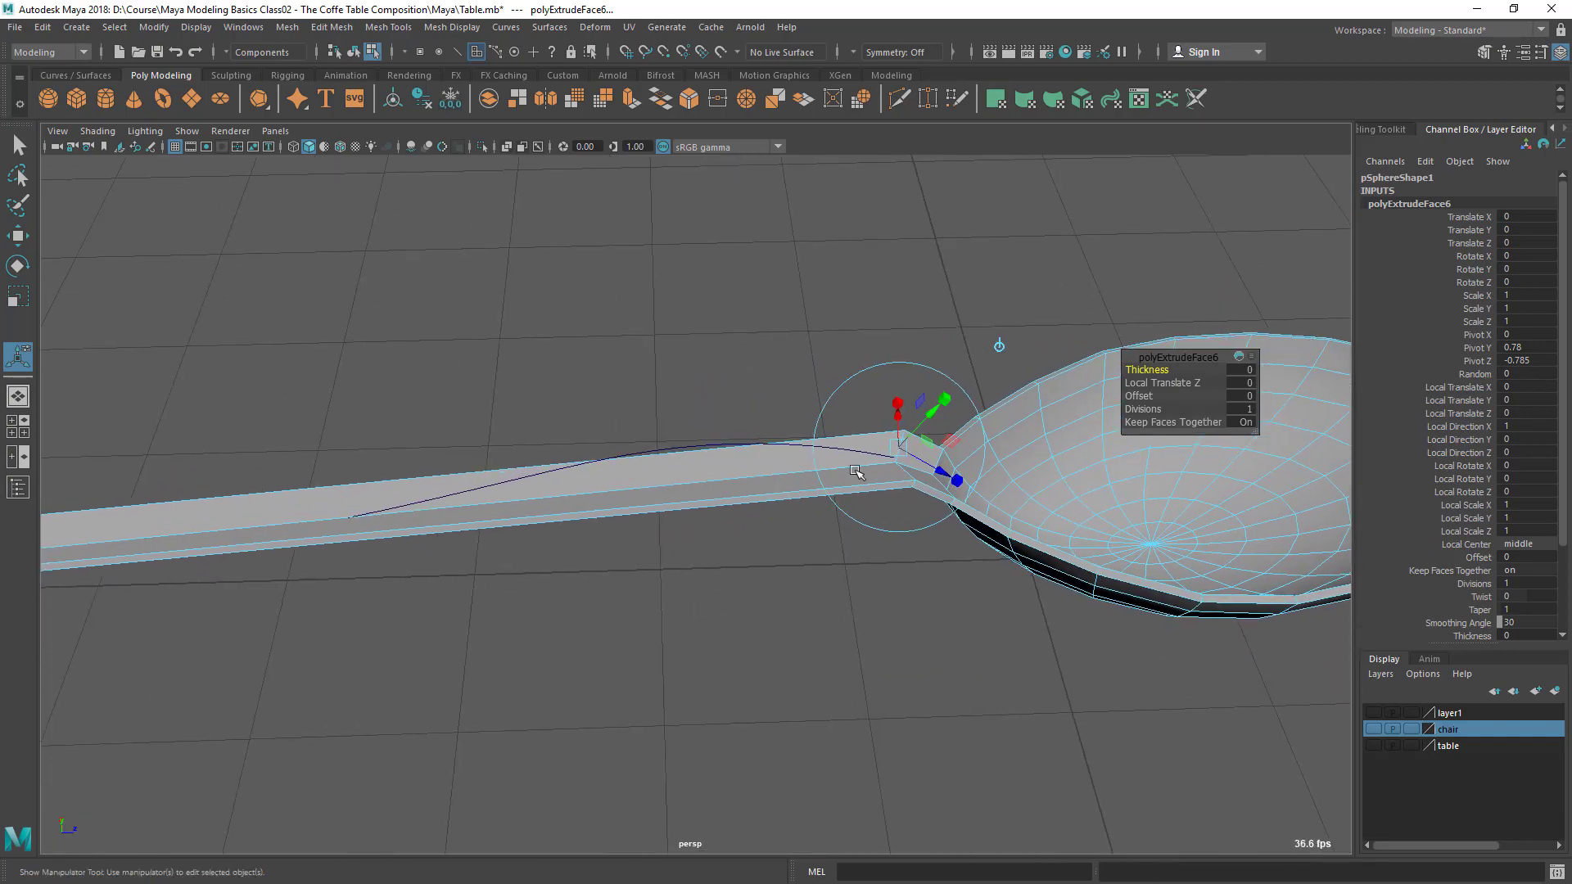
alt+middle_drag(292, 565, 519, 508)
scroll(519, 509, down, 3)
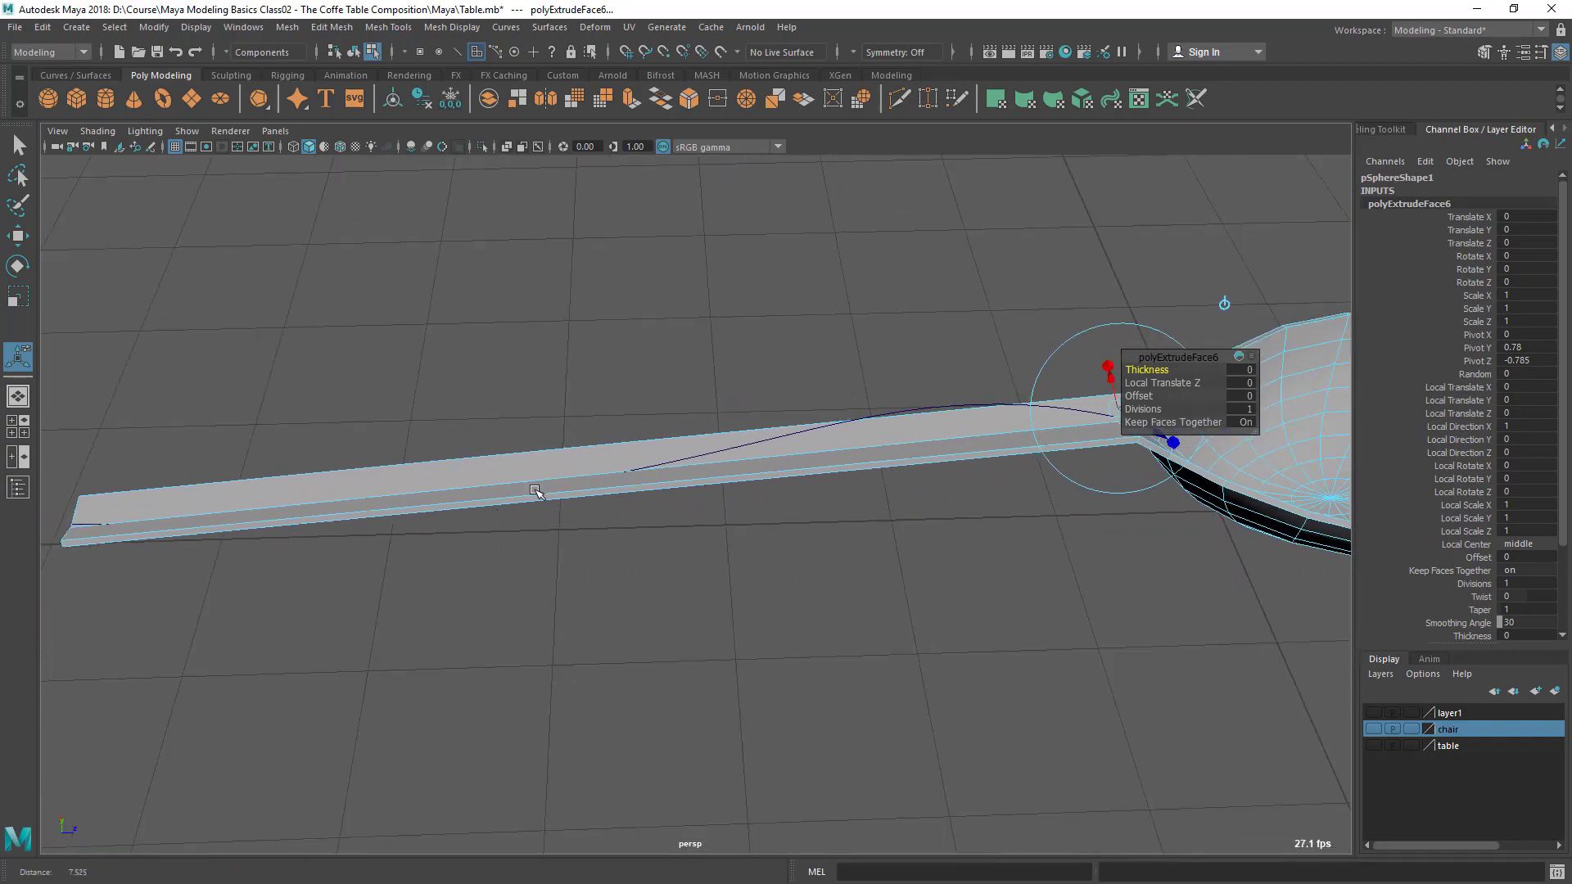
alt+middle_drag(778, 516, 387, 574)
scroll(388, 574, up, 3)
alt+drag(388, 575, 808, 429)
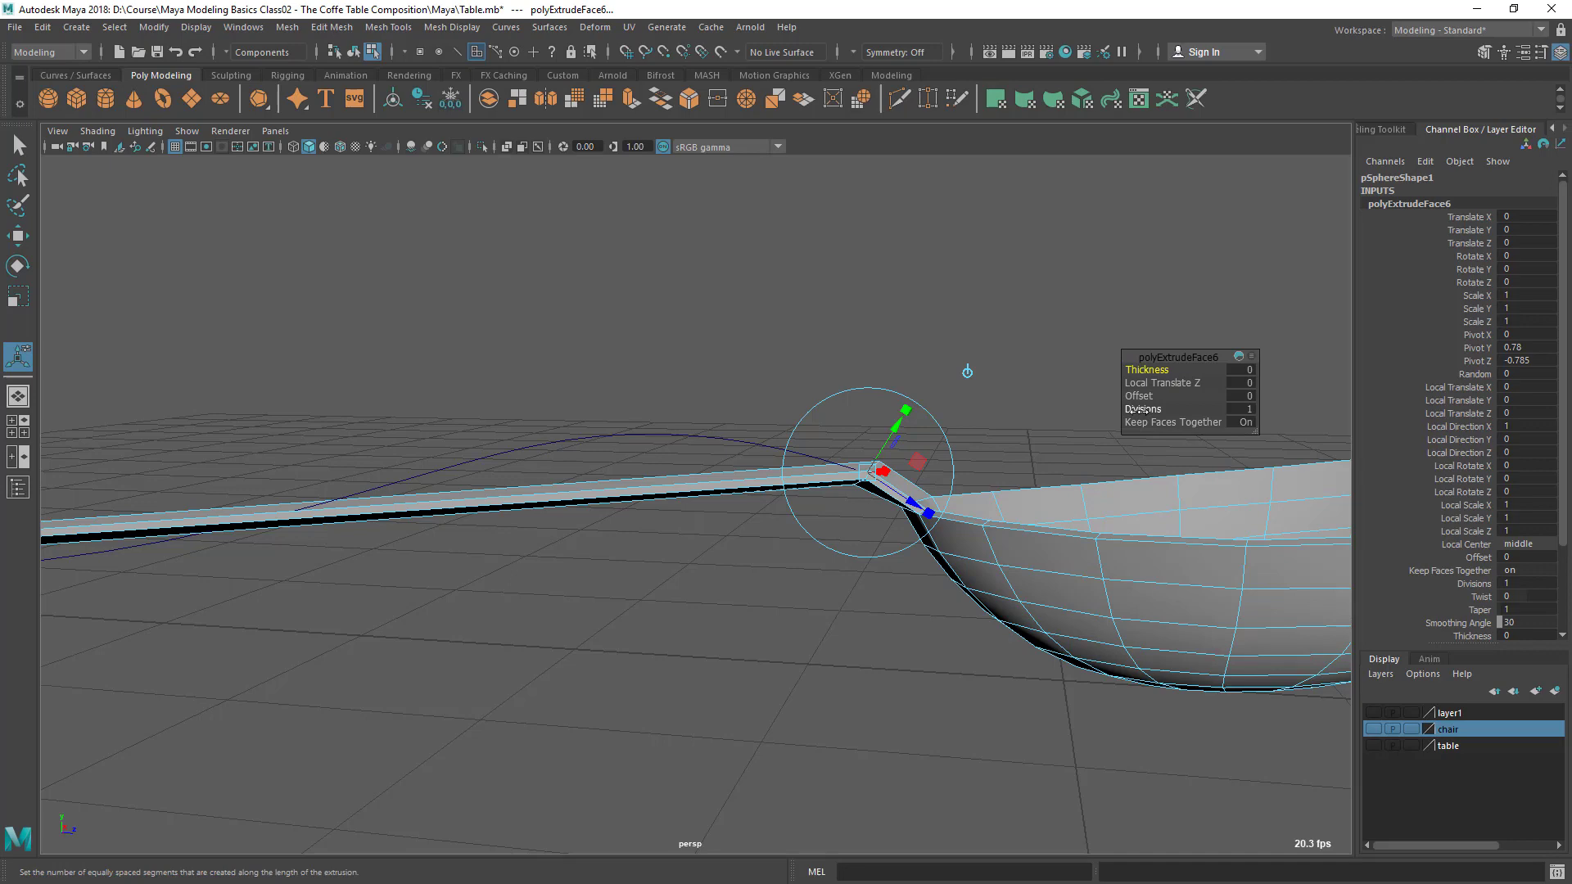
Raise the handle extrusion's divisions to 11 so it follows the curve, and compare the handle with the reference photo
drag(1132, 410, 1188, 422)
alt+drag(736, 606, 733, 638)
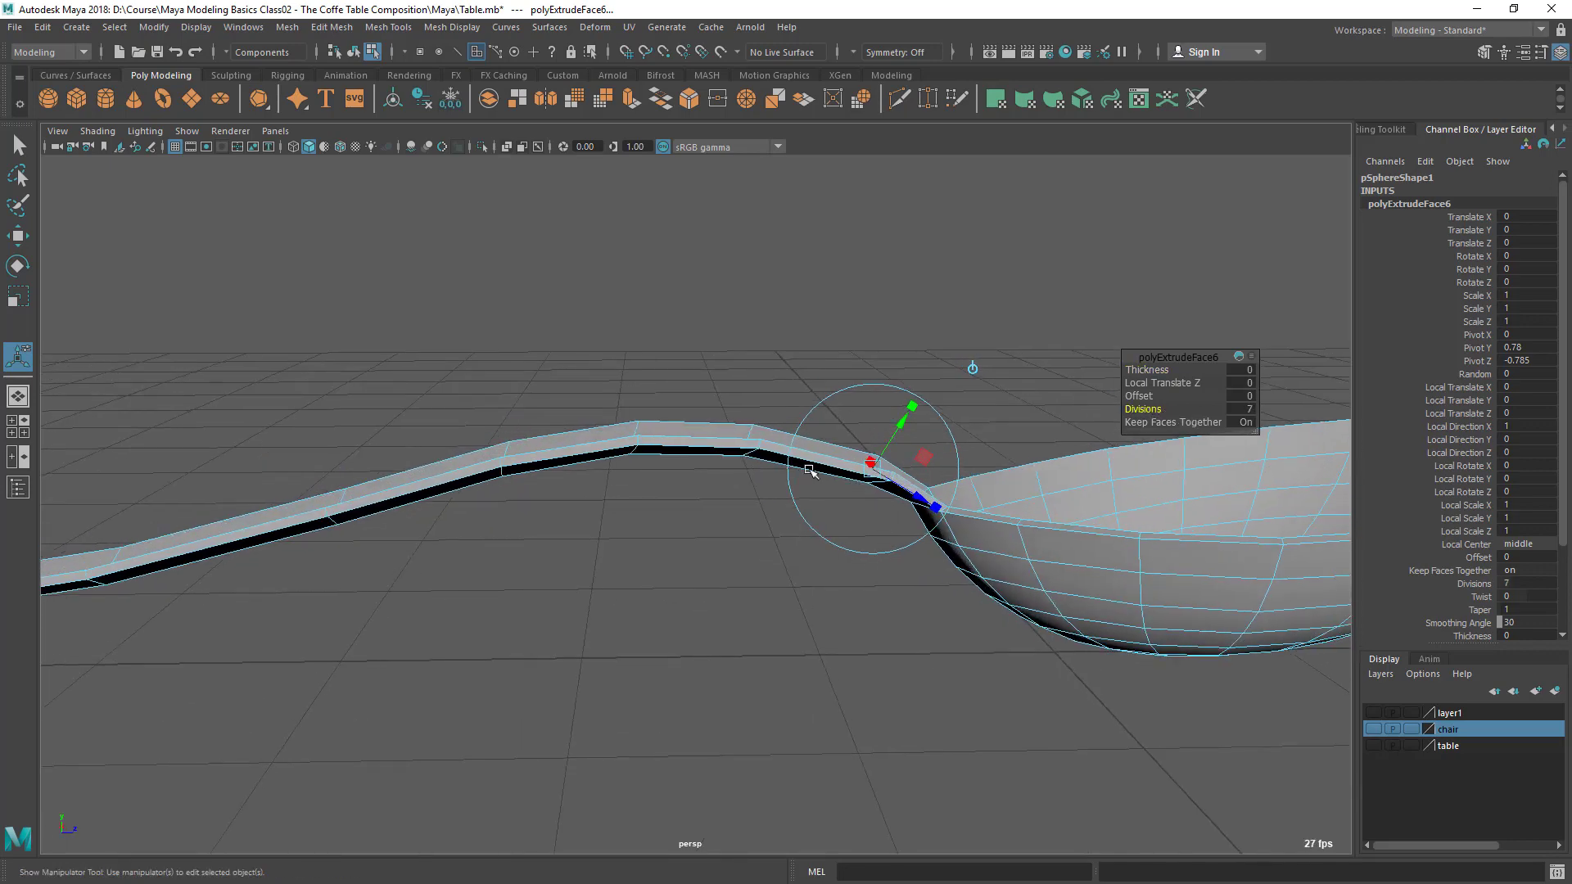
alt+middle_drag(388, 544, 520, 530)
alt+drag(520, 530, 877, 519)
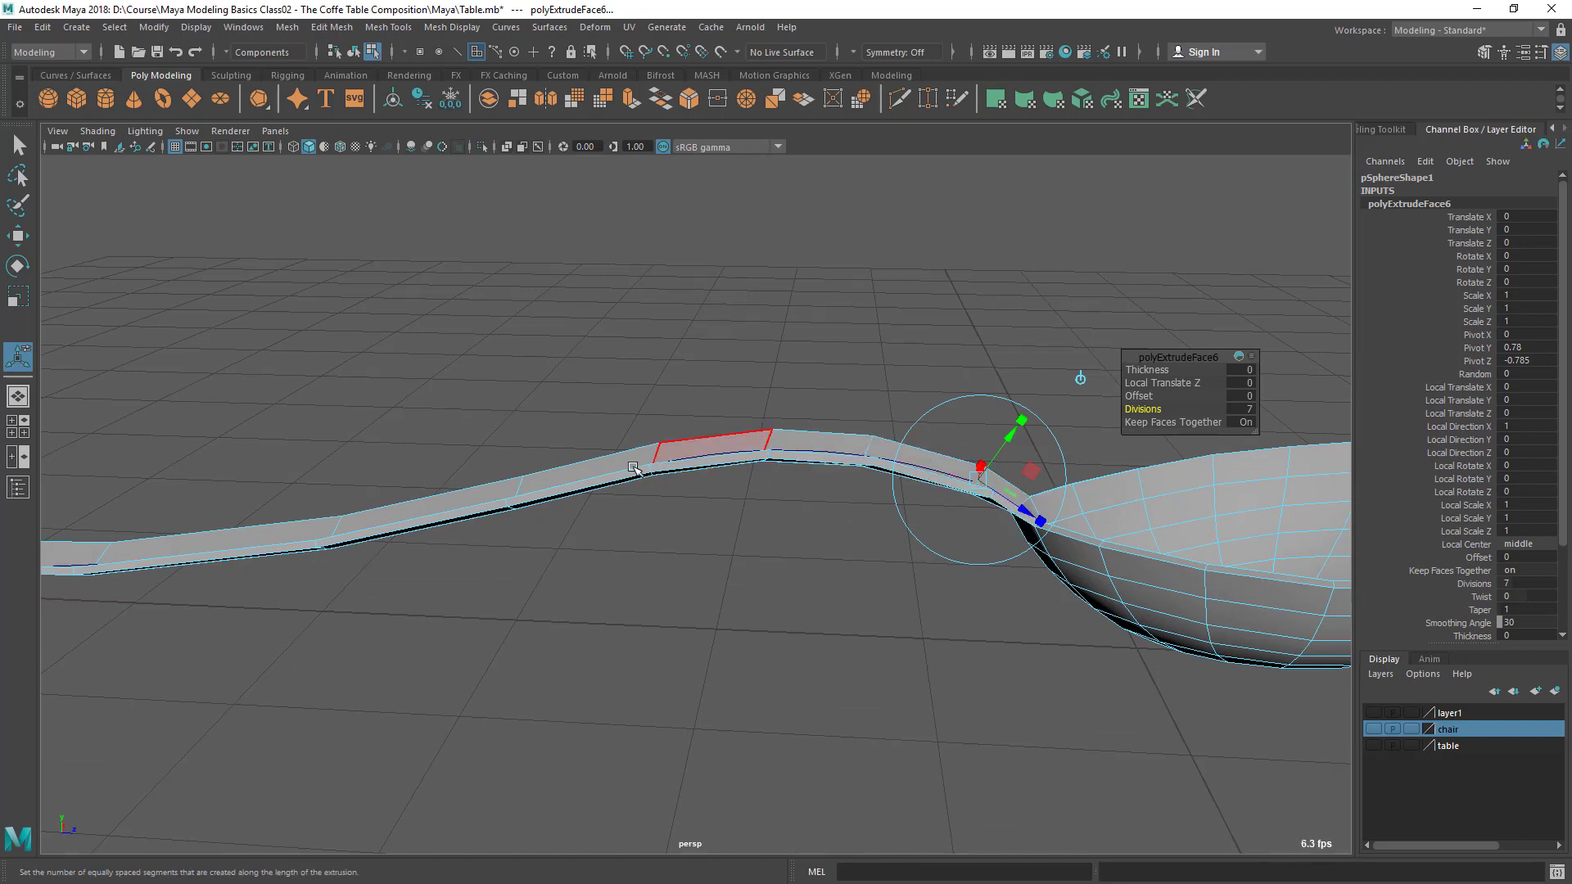
drag(1147, 410, 1184, 410)
alt+drag(869, 610, 627, 583)
key(alt+Tab)
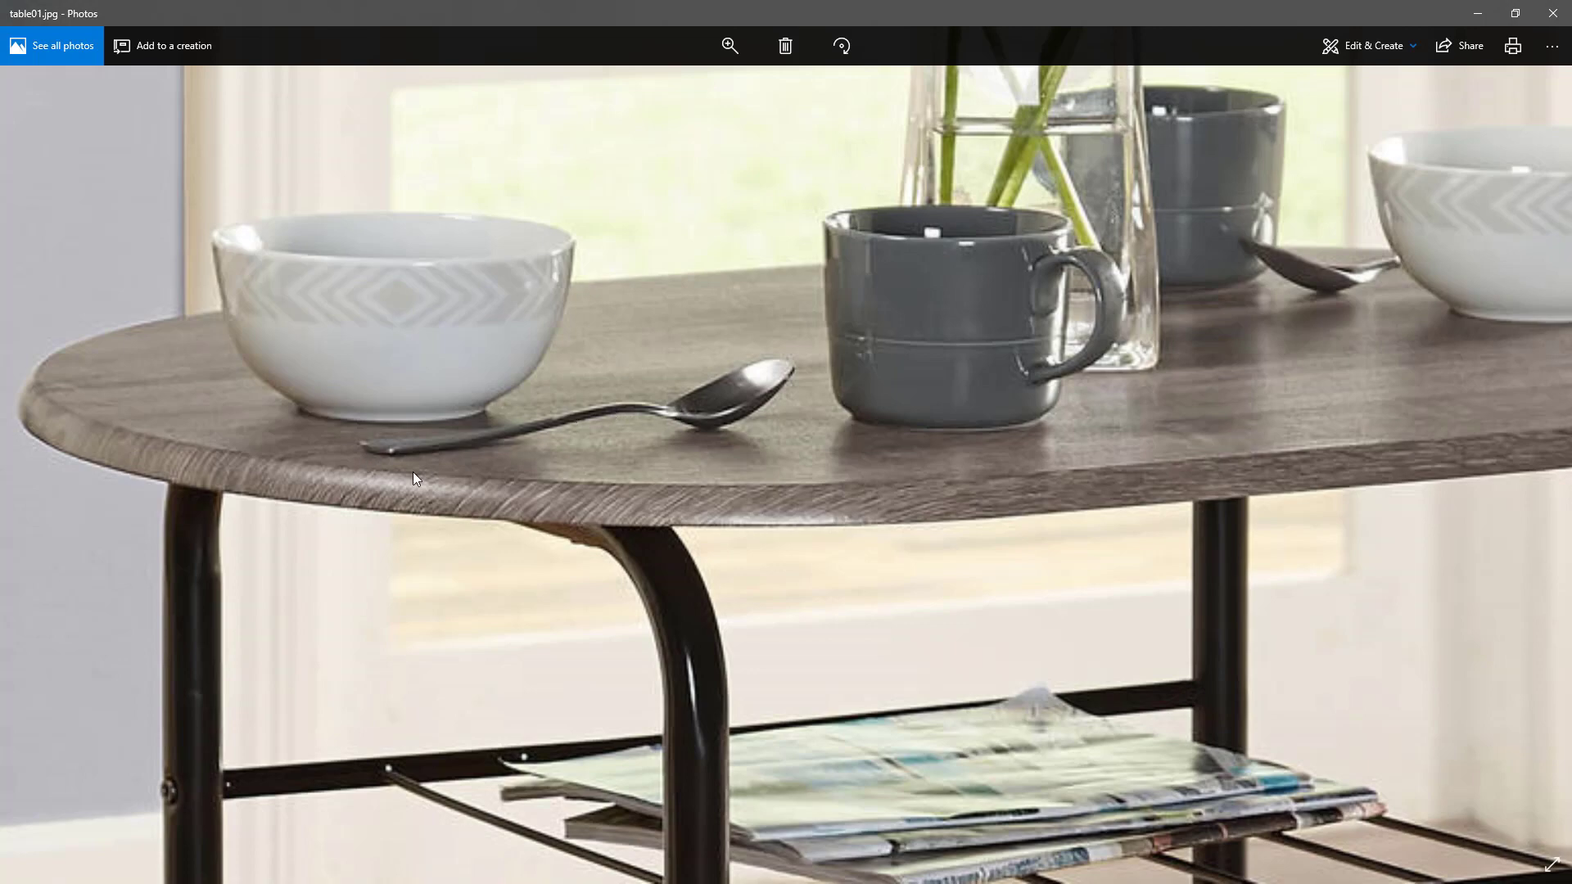
key(alt+Tab)
alt+drag(948, 521, 876, 524)
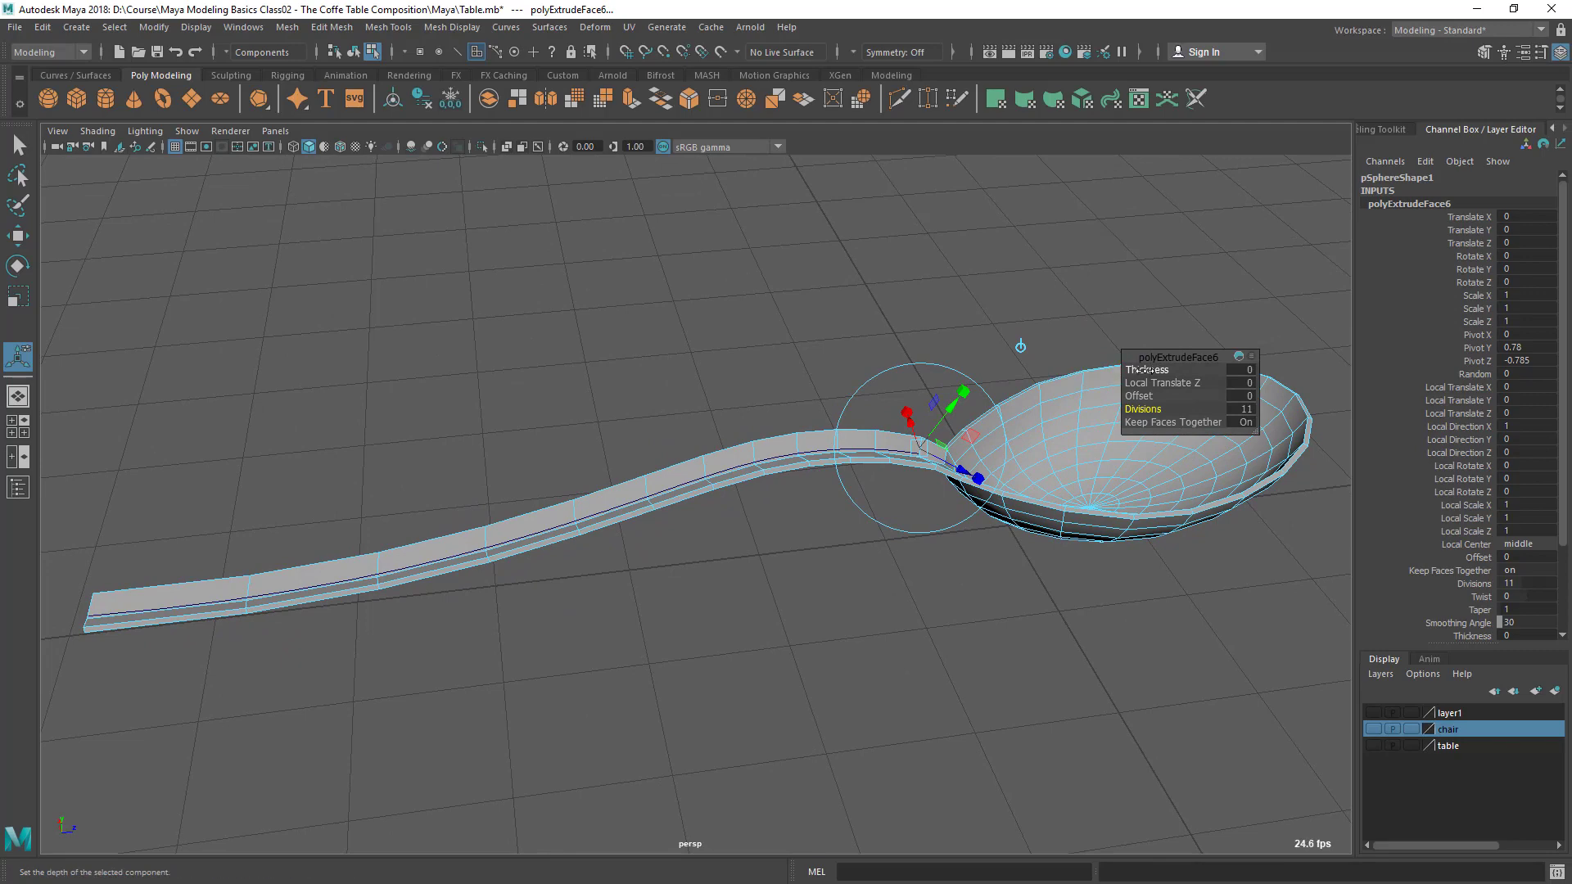
Try negative thickness values down to -0.67 on the handle extrusion and undo each change
drag(1142, 369, 1062, 411)
alt+right_drag(741, 696, 720, 614)
alt+middle_drag(720, 614, 789, 611)
key(ctrl+z)
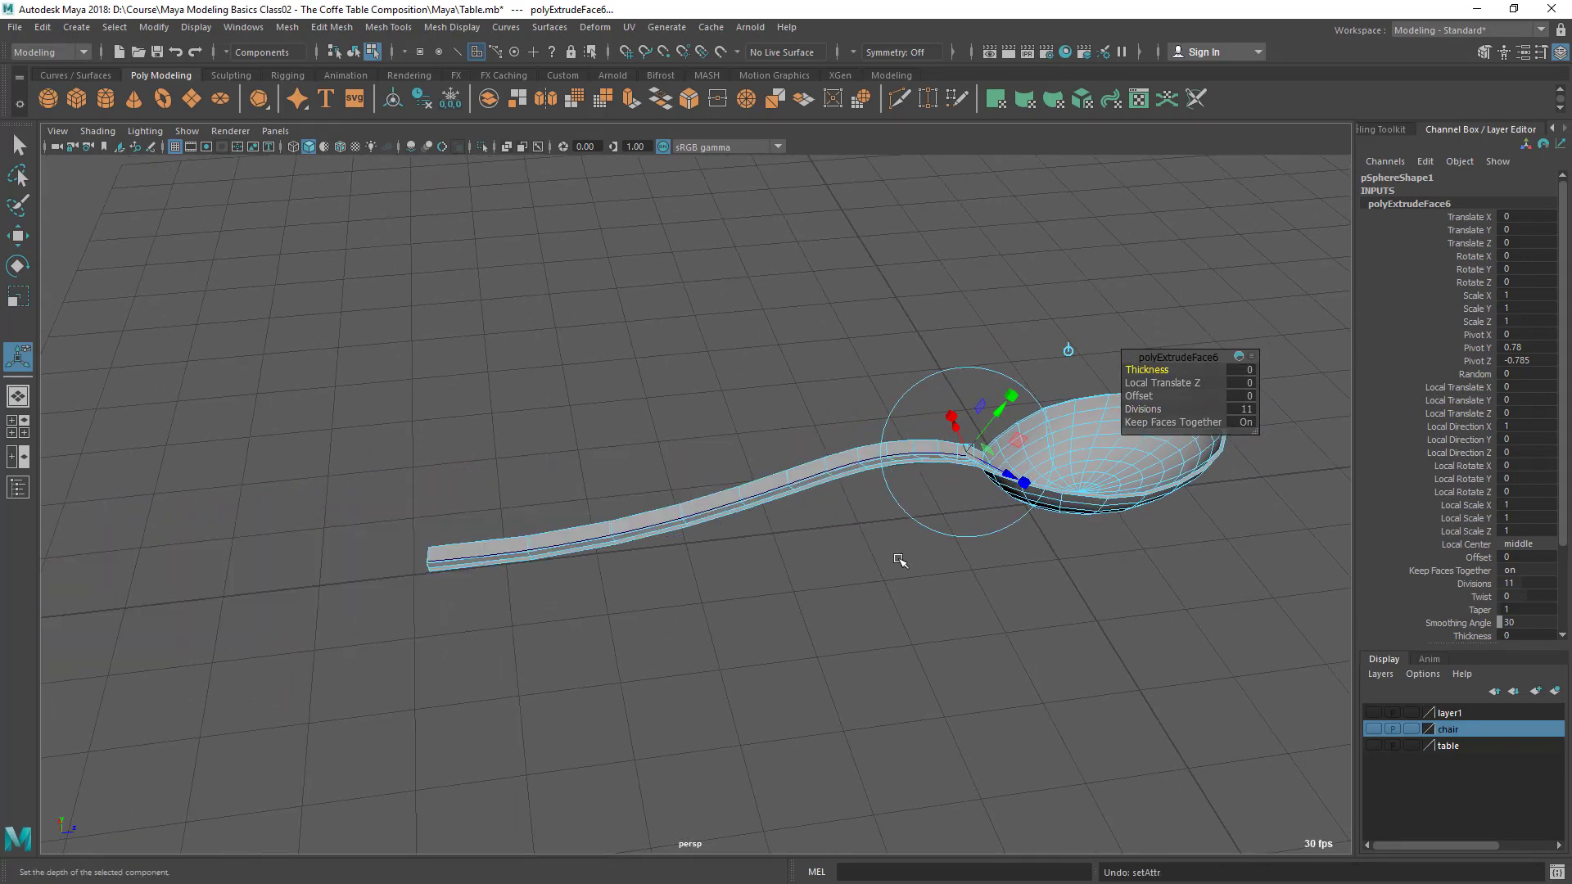
drag(1145, 370, 1096, 406)
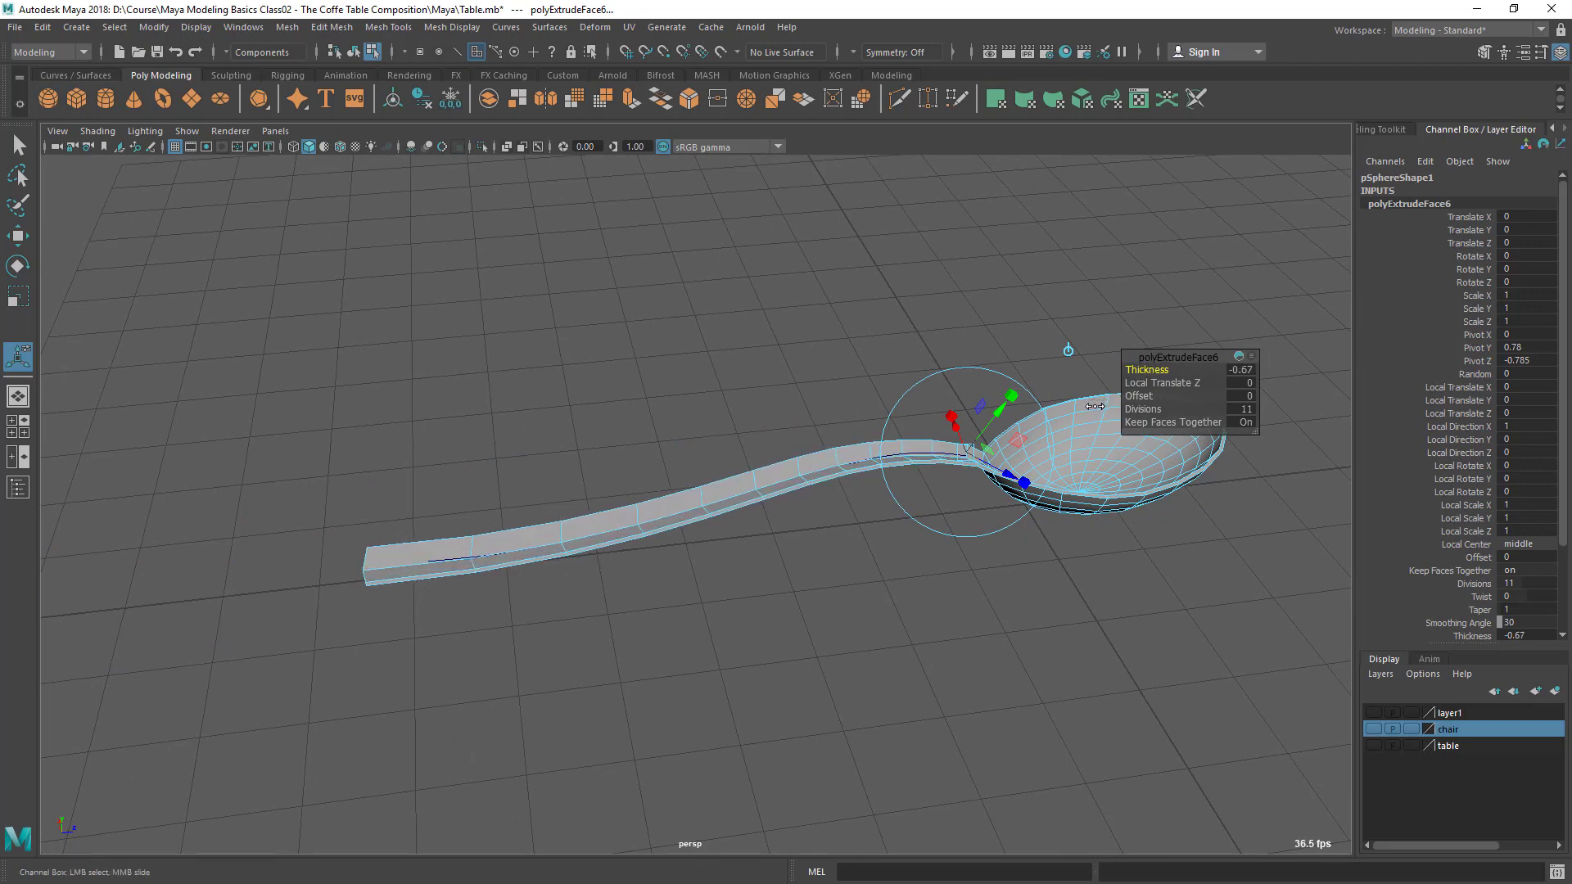
mouse_move(714, 649)
alt+mouse_down()
mouse_move(730, 684)
mouse_move(737, 664)
alt+mouse_up()
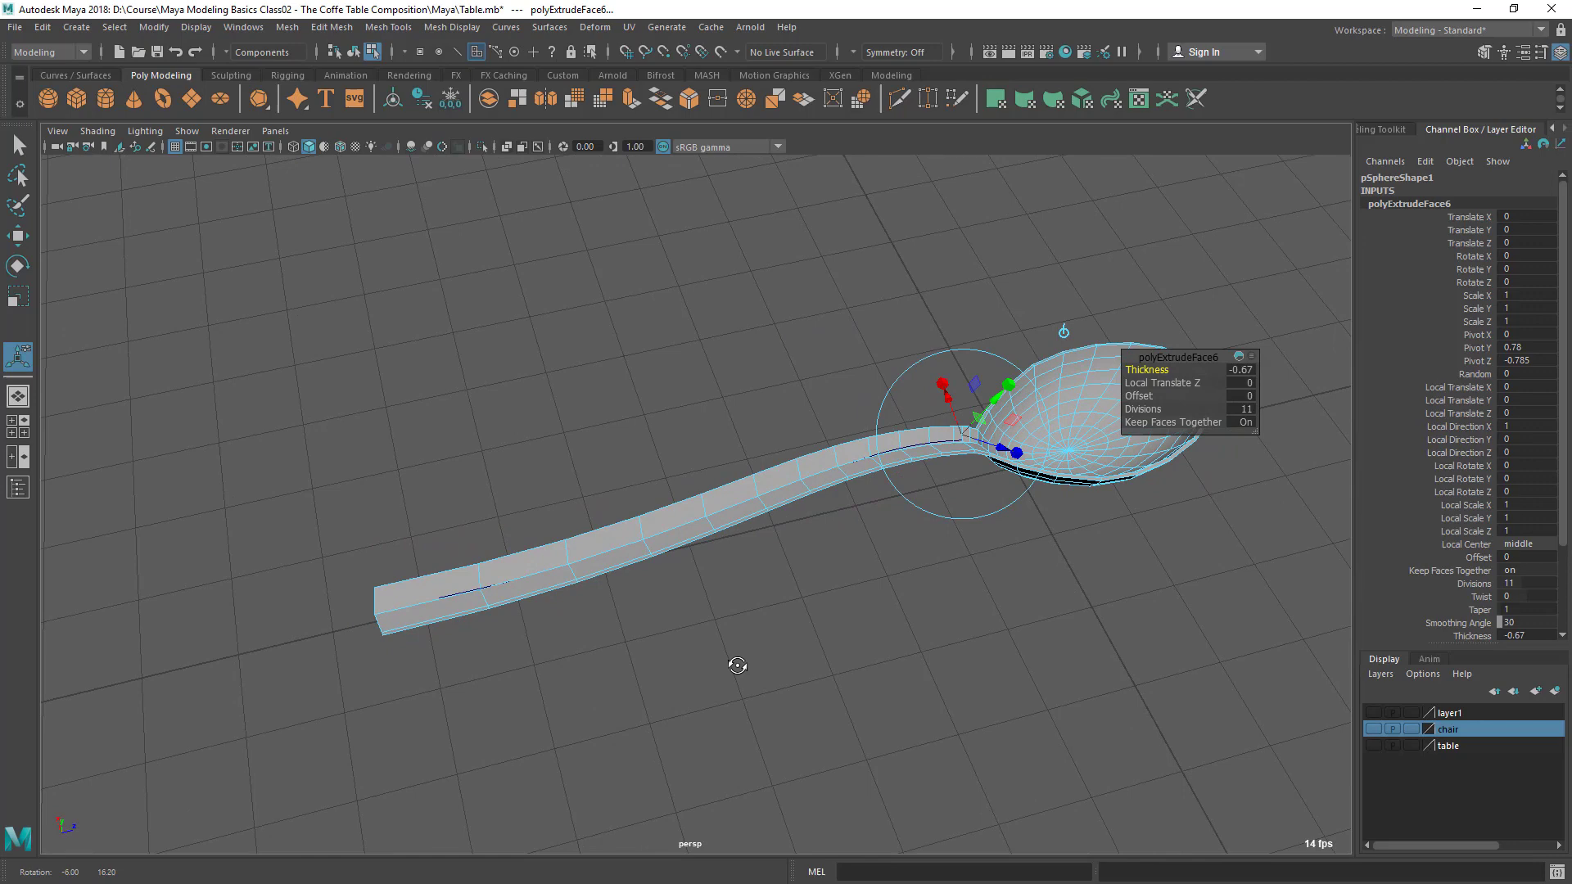
key(ctrl+z)
Select the vertices at the handle's free end and turn on soft selection with a falloff spreading along the whole handle
alt+drag(771, 548, 626, 538)
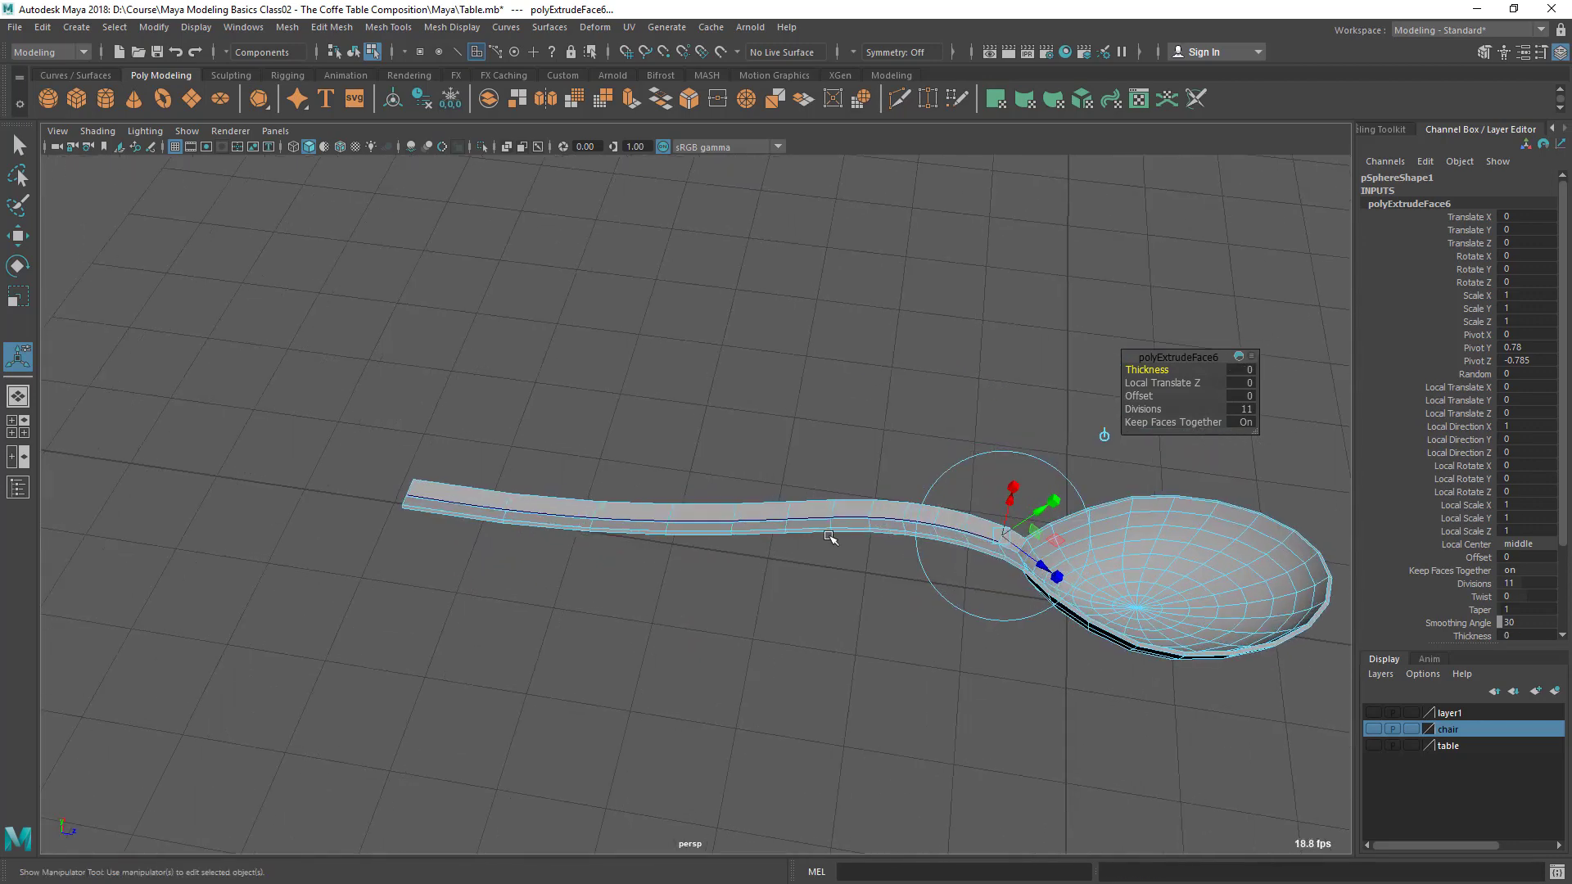
alt+drag(491, 603, 517, 566)
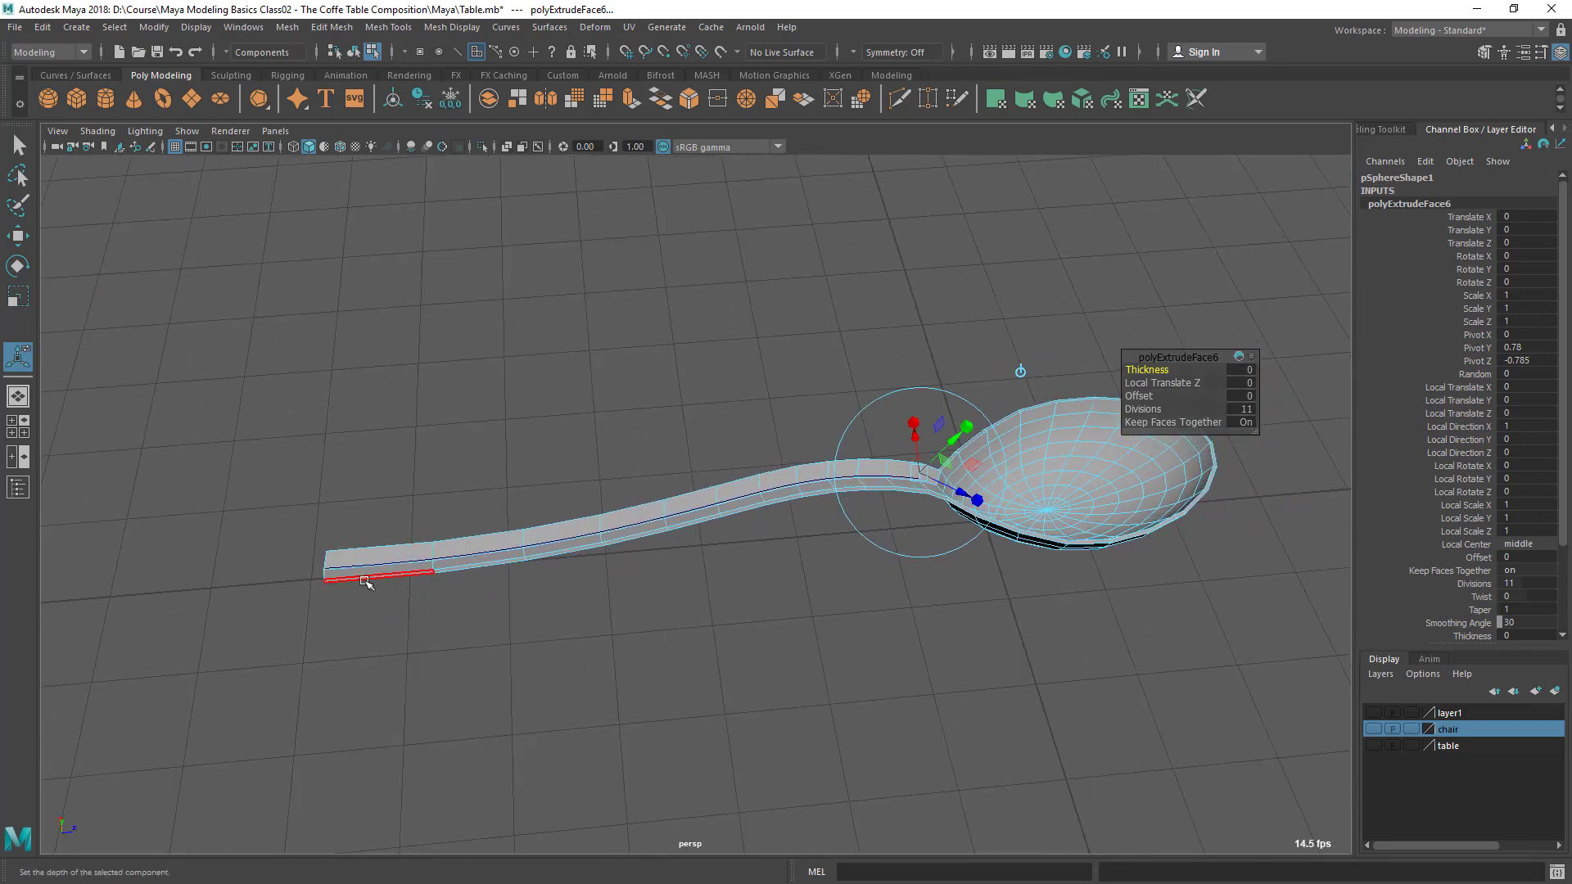
key(q)
right_drag(291, 451, 261, 465)
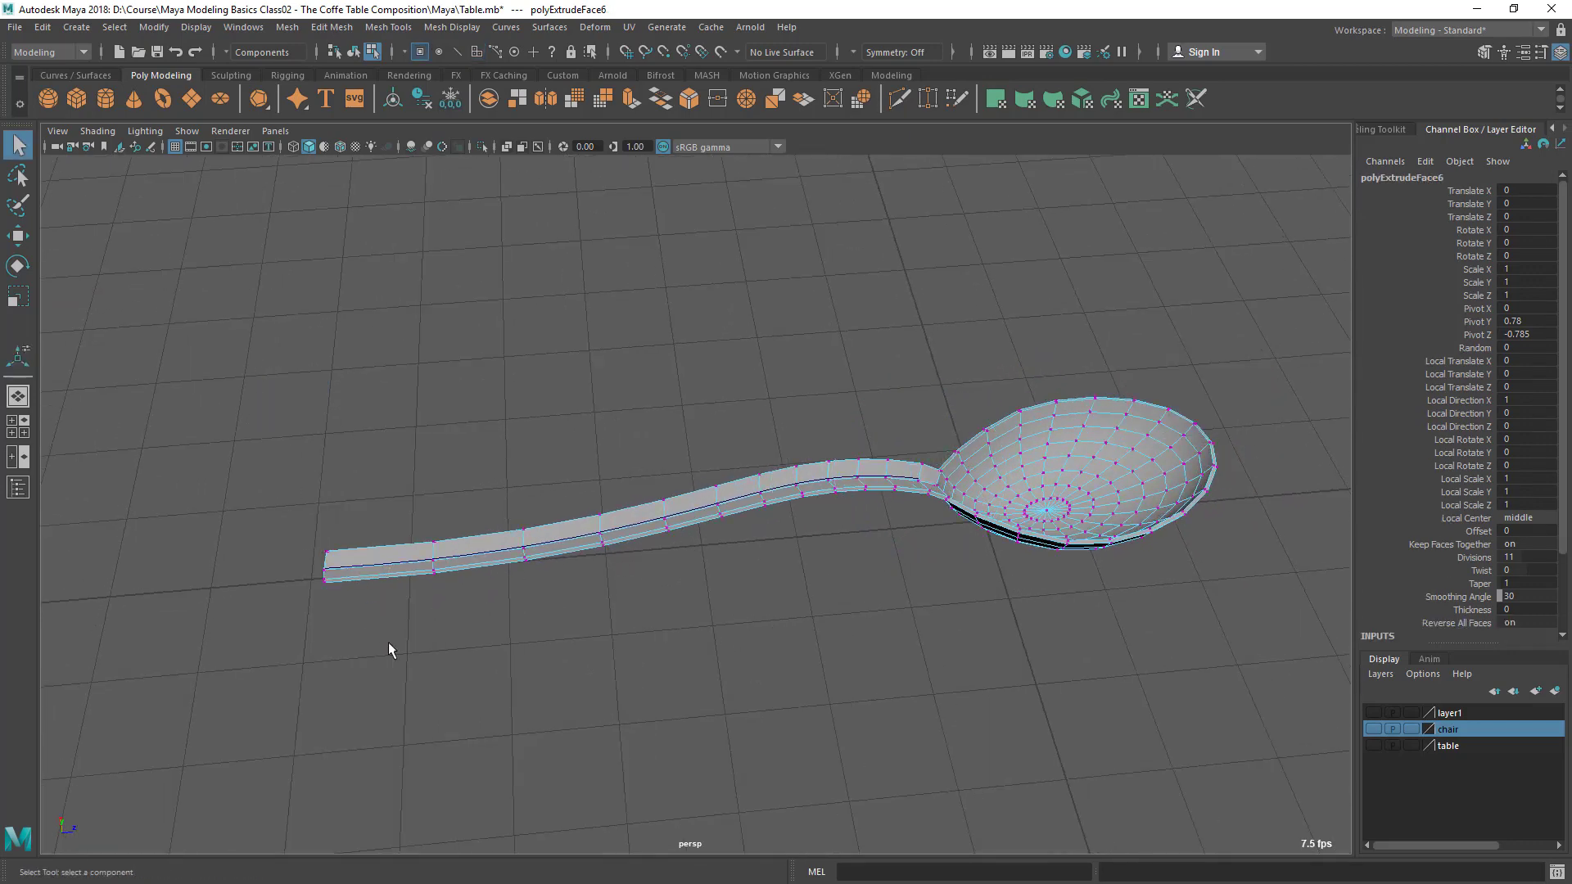
drag(267, 496, 388, 641)
key(b)
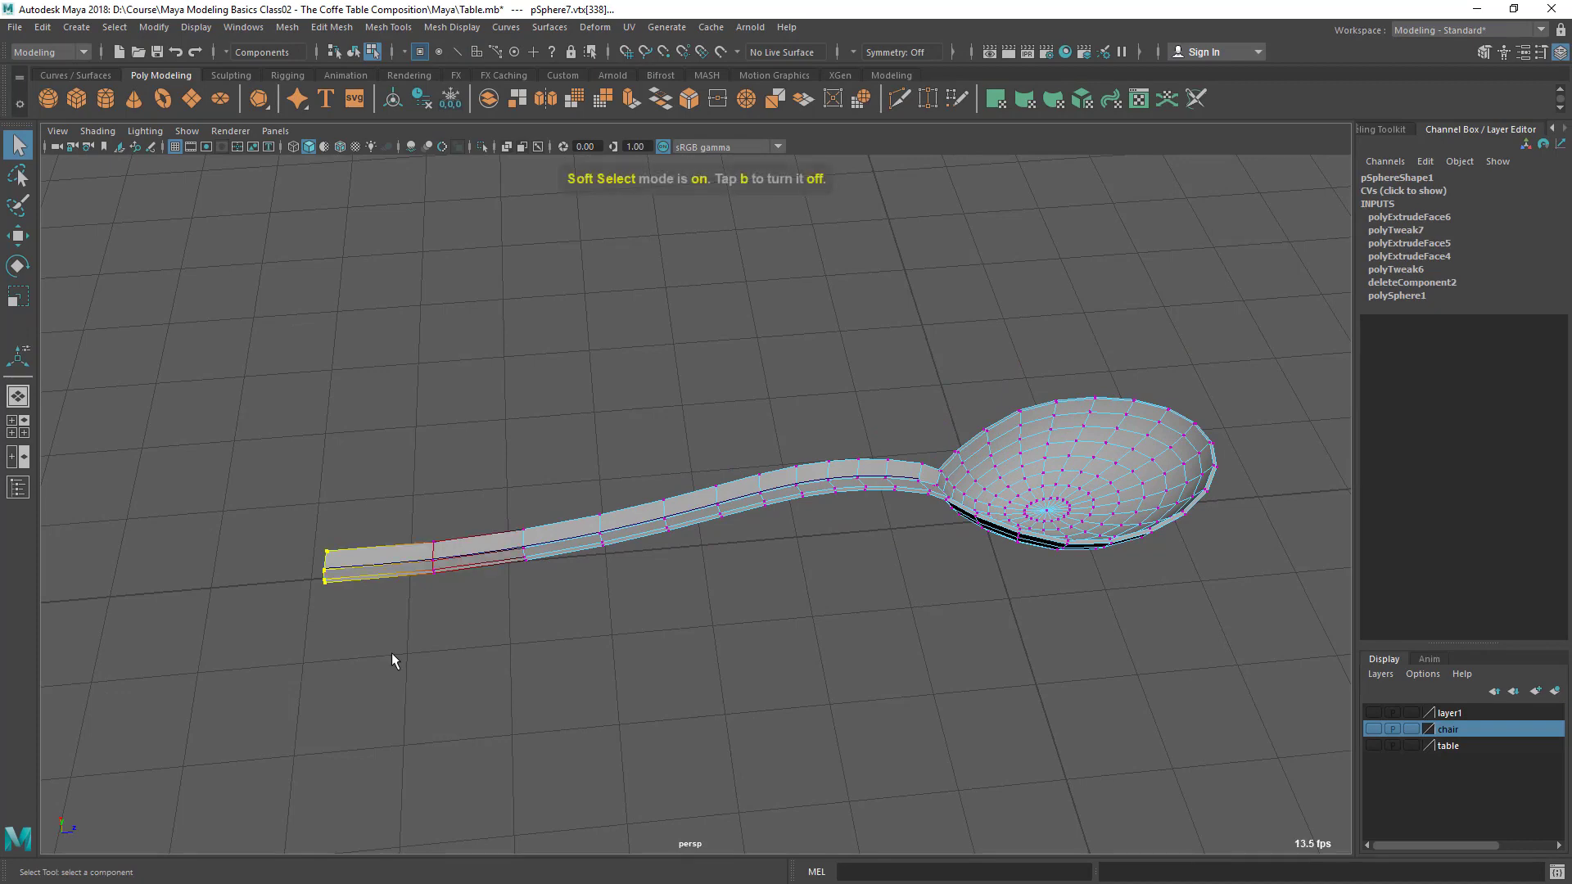
drag(388, 583, 830, 581)
alt+drag(471, 624, 679, 558)
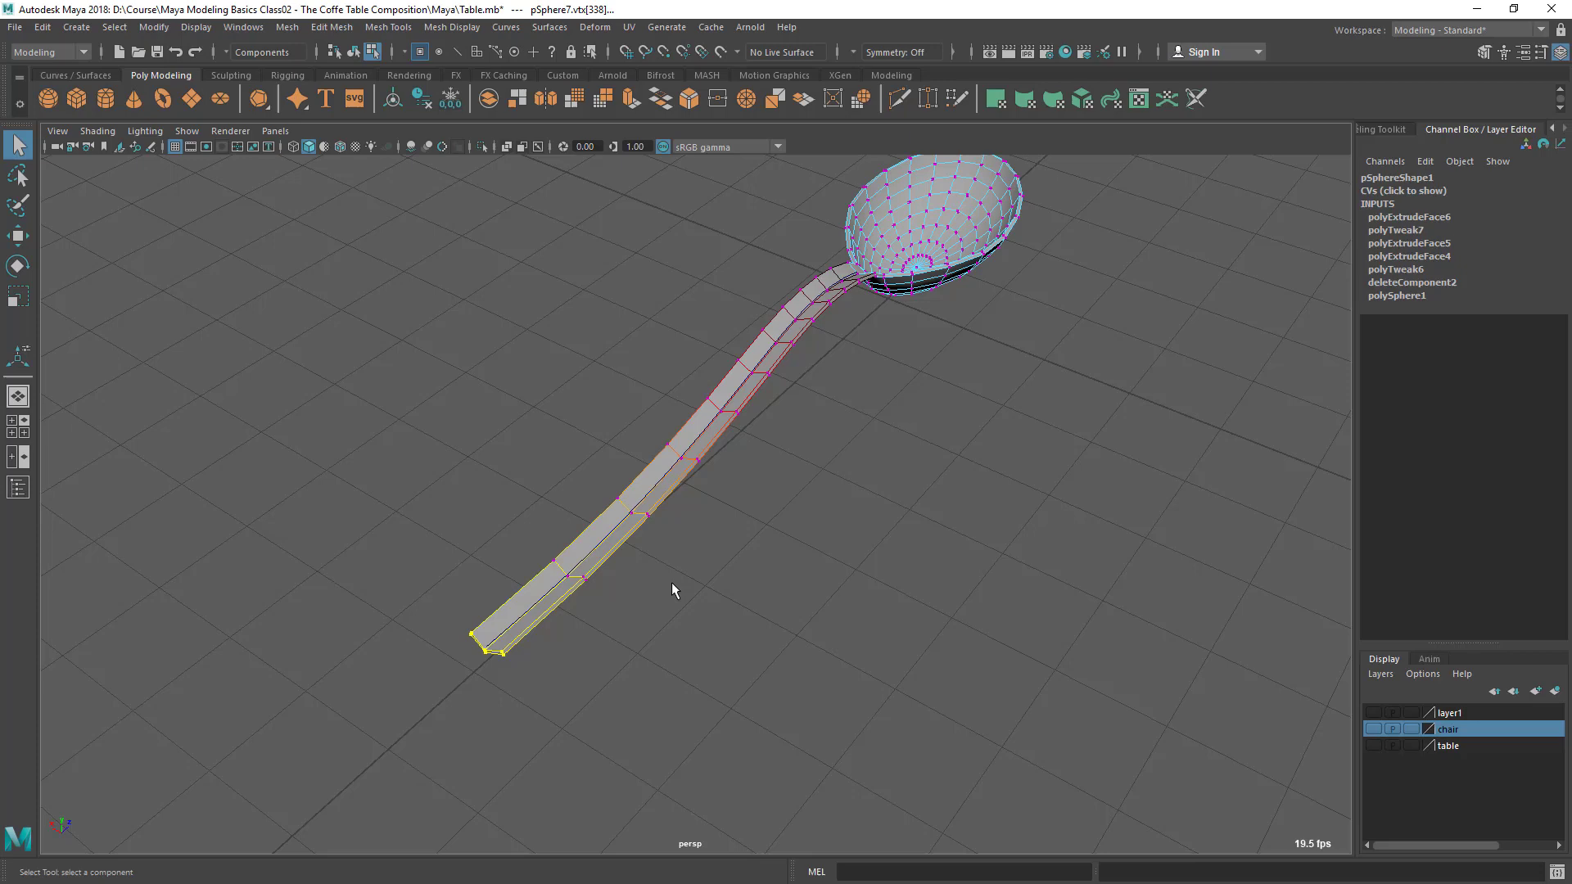
Scale the soft-selected vertices sideways so the handle widens toward its free end, and return to object mode
key(r)
drag(433, 614, 383, 582)
alt+drag(840, 723, 820, 729)
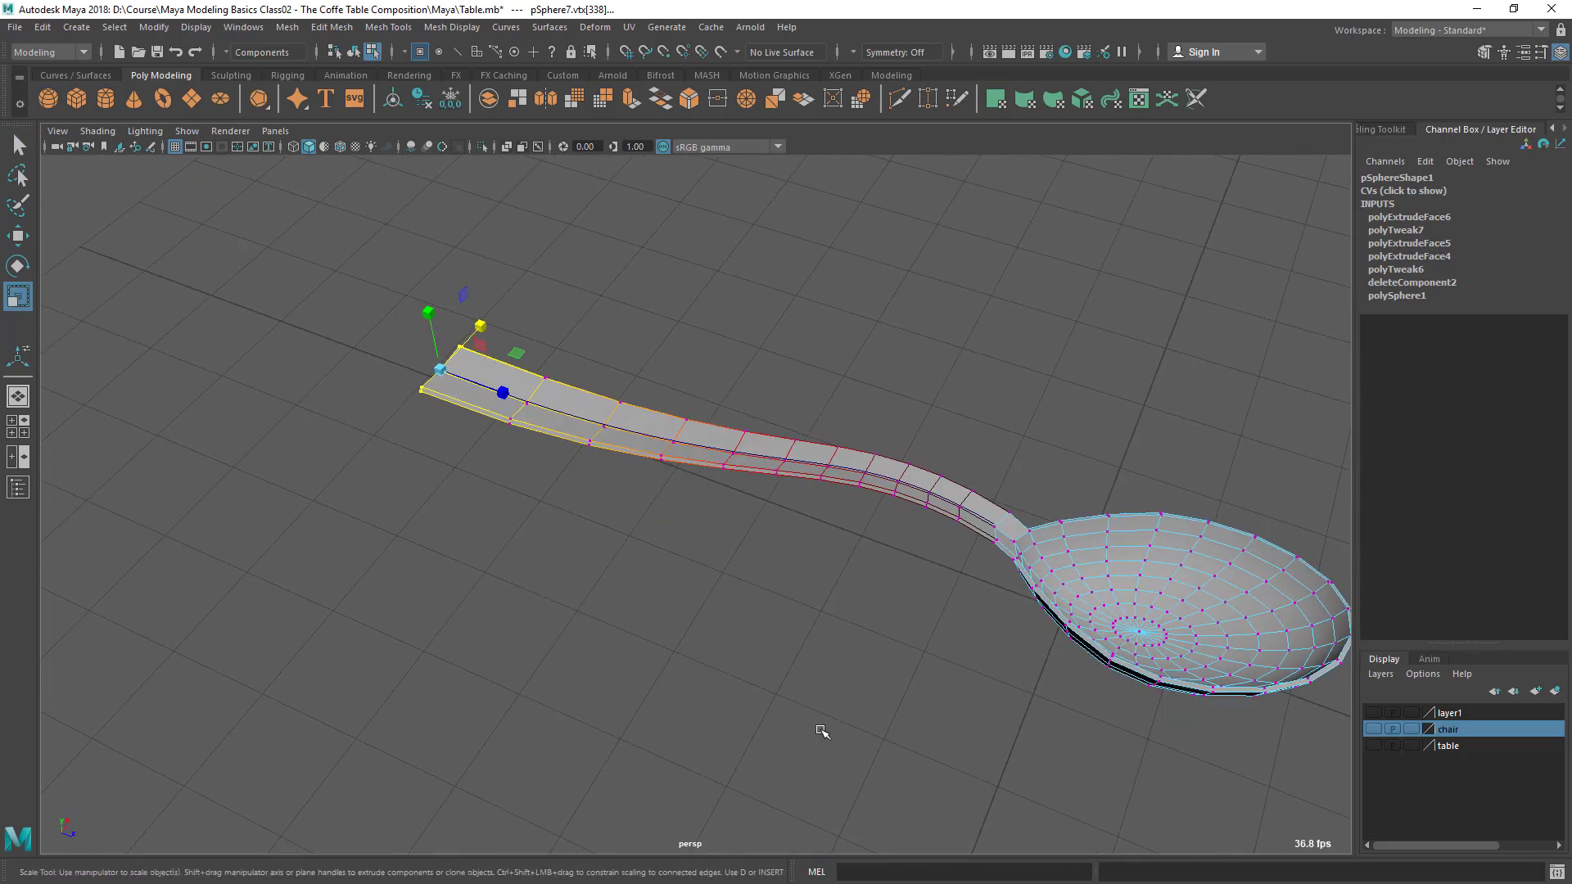
key(q)
right_drag(812, 473, 955, 312)
click(955, 312)
Select the spoon and turn on its smooth mesh preview
alt+right_drag(969, 493, 698, 513)
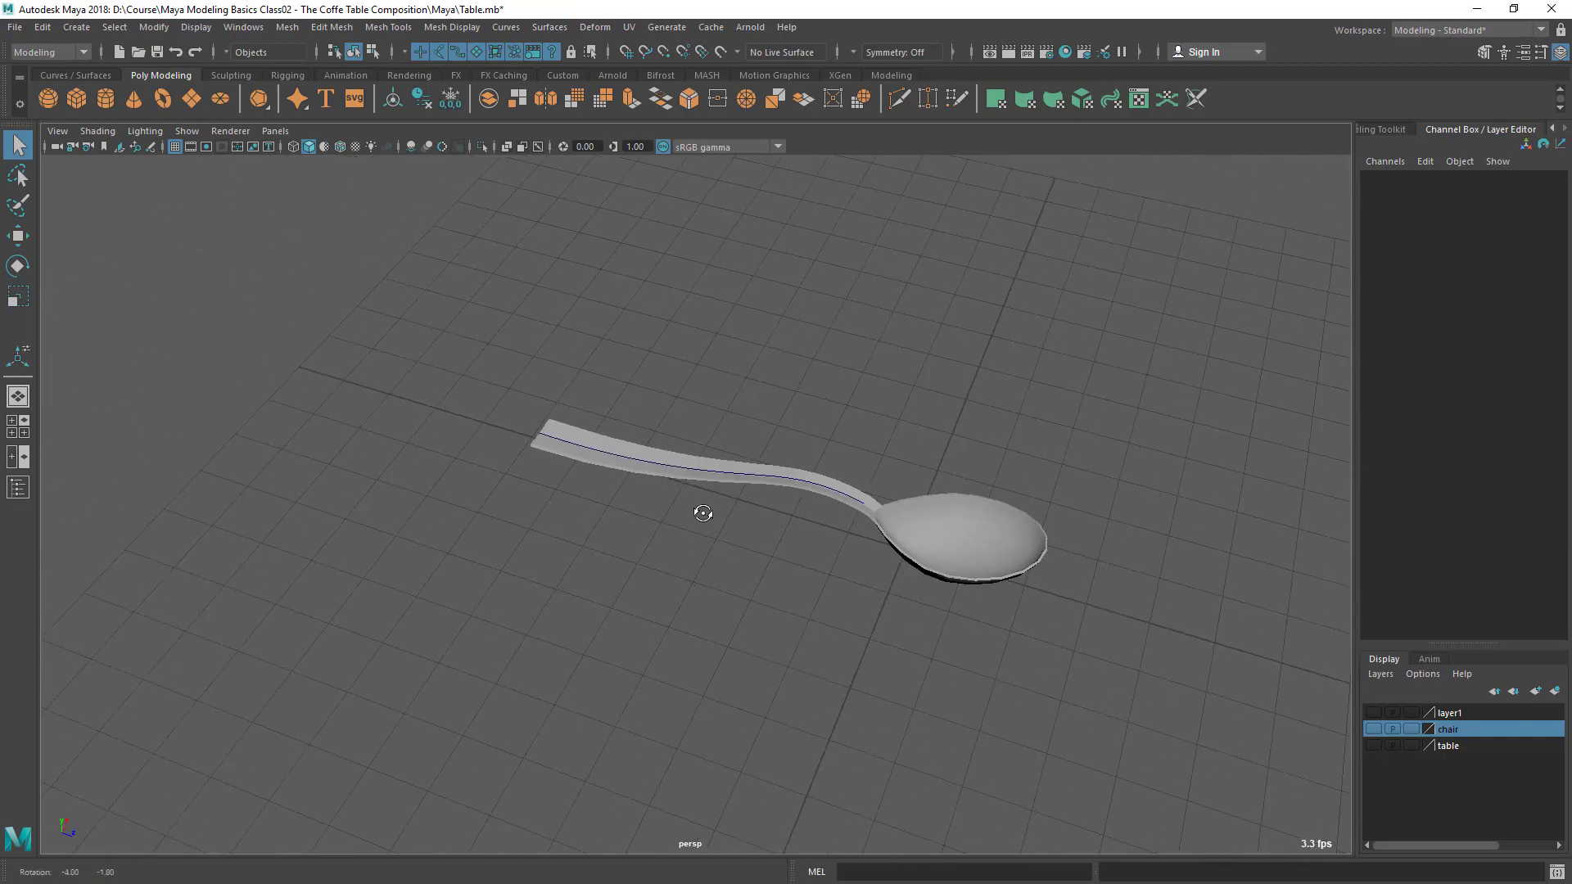
alt+drag(698, 513, 744, 503)
alt+right_drag(744, 503, 889, 583)
click(861, 547)
alt+middle_drag(861, 548, 930, 557)
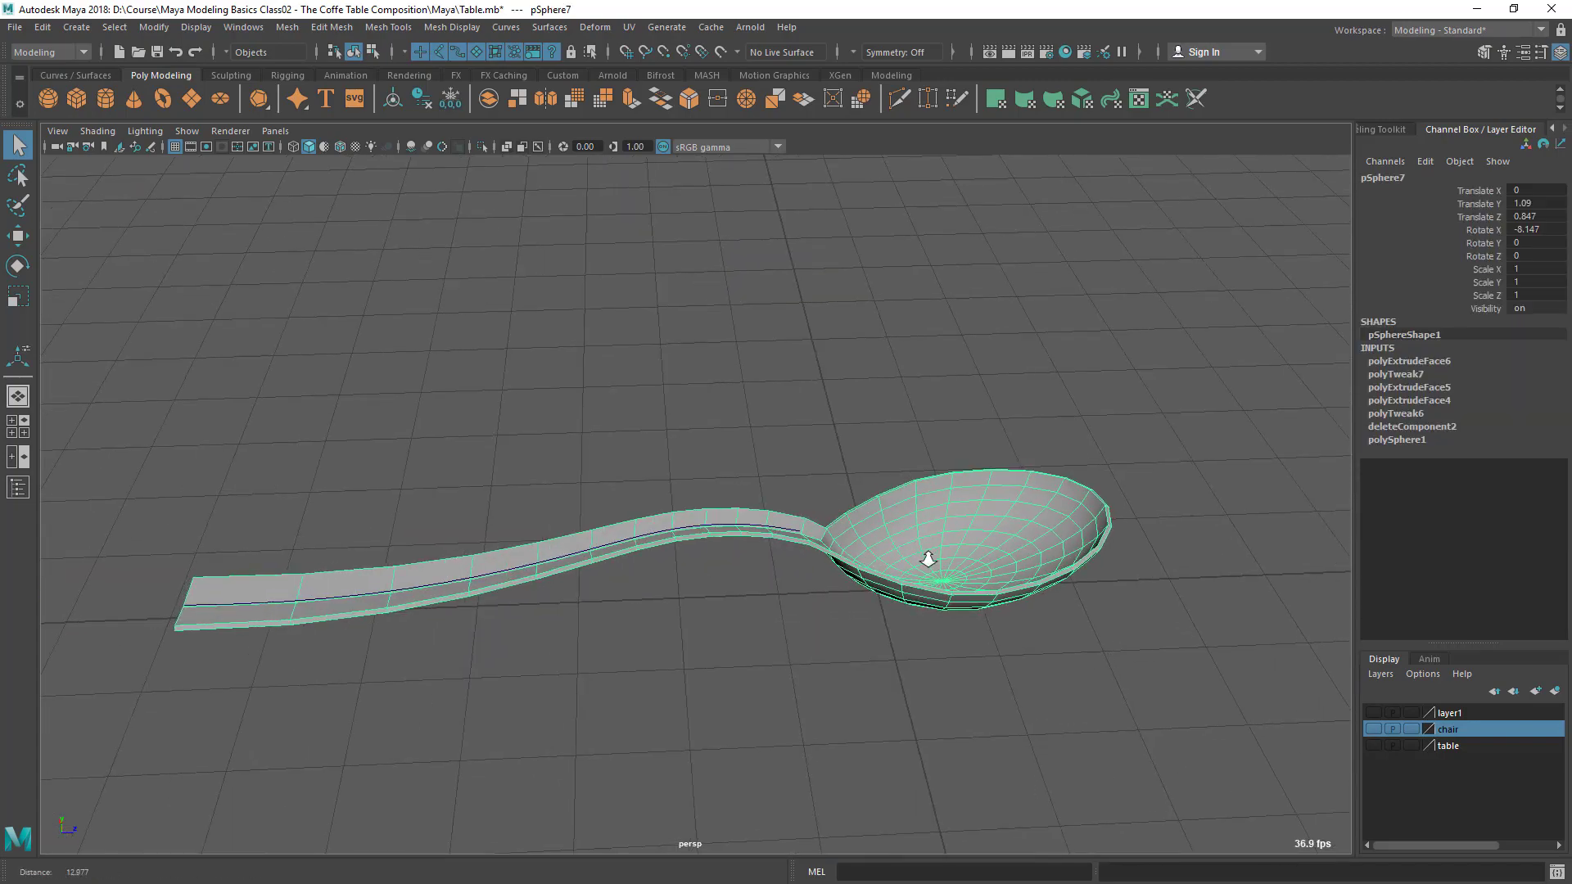
alt+drag(930, 557, 840, 575)
alt+middle_drag(840, 574, 701, 407)
alt+right_drag(701, 408, 736, 466)
alt+middle_drag(736, 467, 751, 485)
key(3)
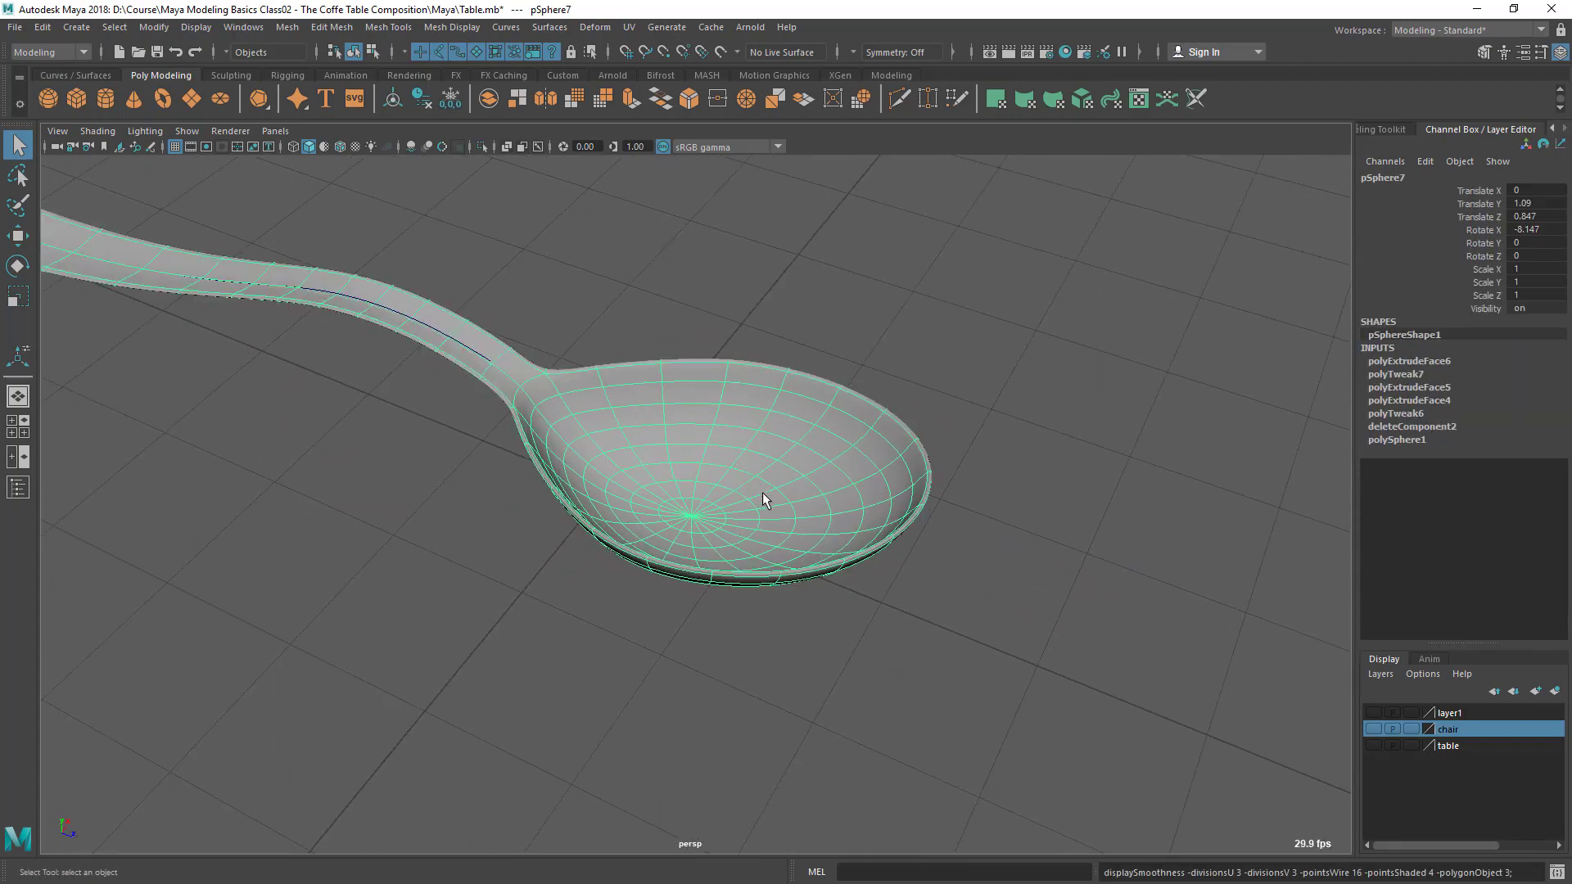
Deselect the spoon and examine the smoothed rim and the junction between handle and bowl up close
click(912, 376)
alt+drag(912, 375, 401, 413)
alt+right_drag(827, 565, 1011, 606)
alt+right_drag(532, 475, 632, 486)
alt+middle_drag(632, 487, 610, 534)
alt+right_drag(611, 533, 738, 504)
alt+drag(738, 503, 707, 477)
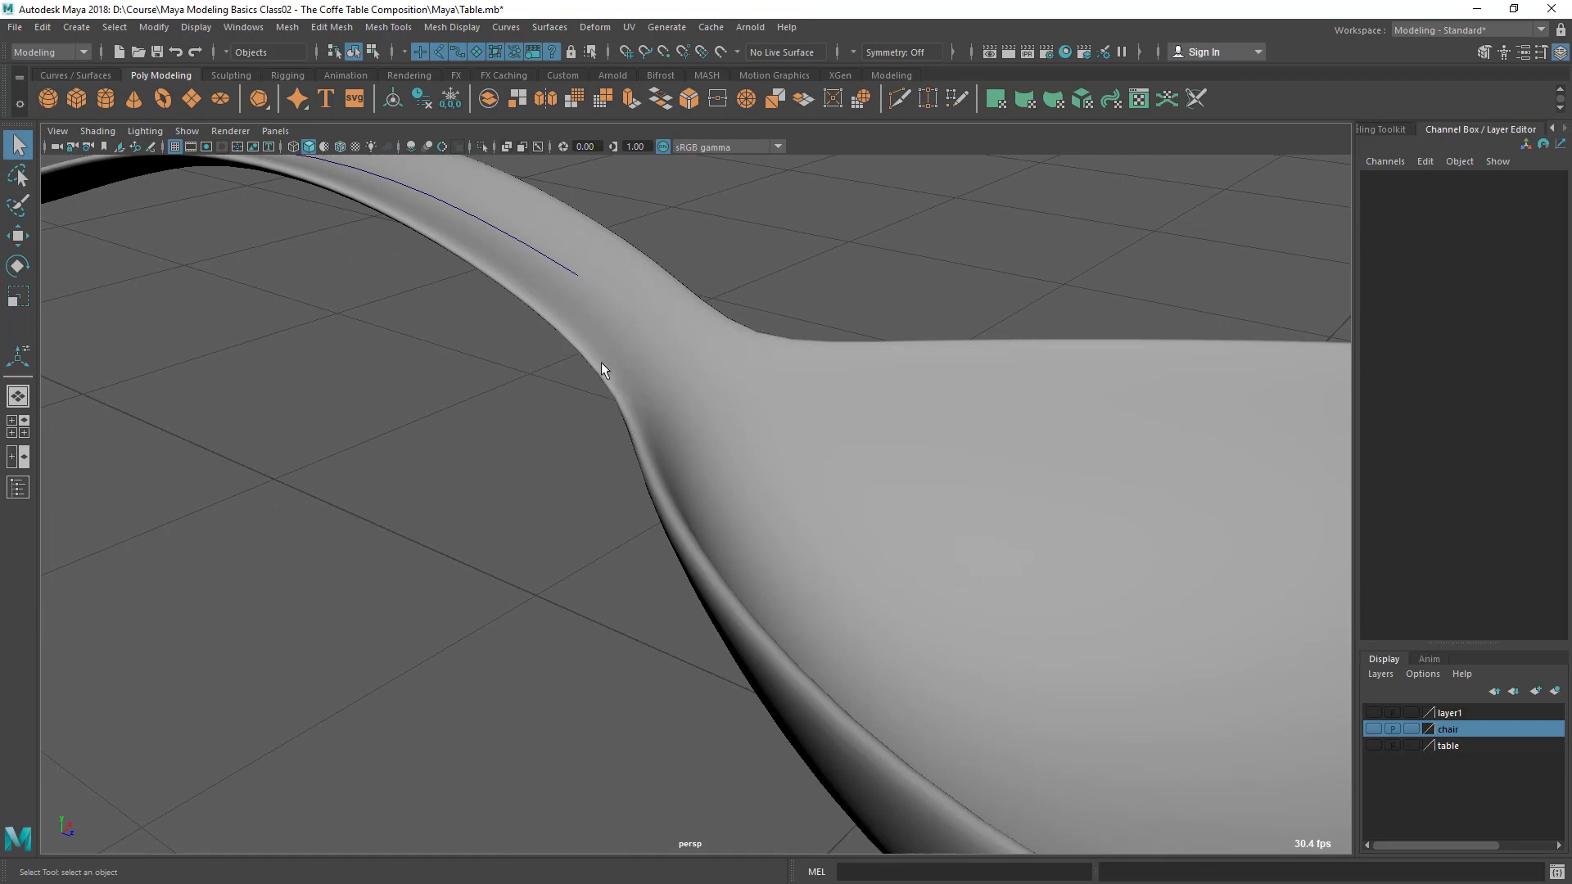
Switch the spoon back to unsmoothed display and insert an edge loop along the middle of its thin side faces
click(685, 491)
key(1)
alt+drag(832, 603, 652, 358)
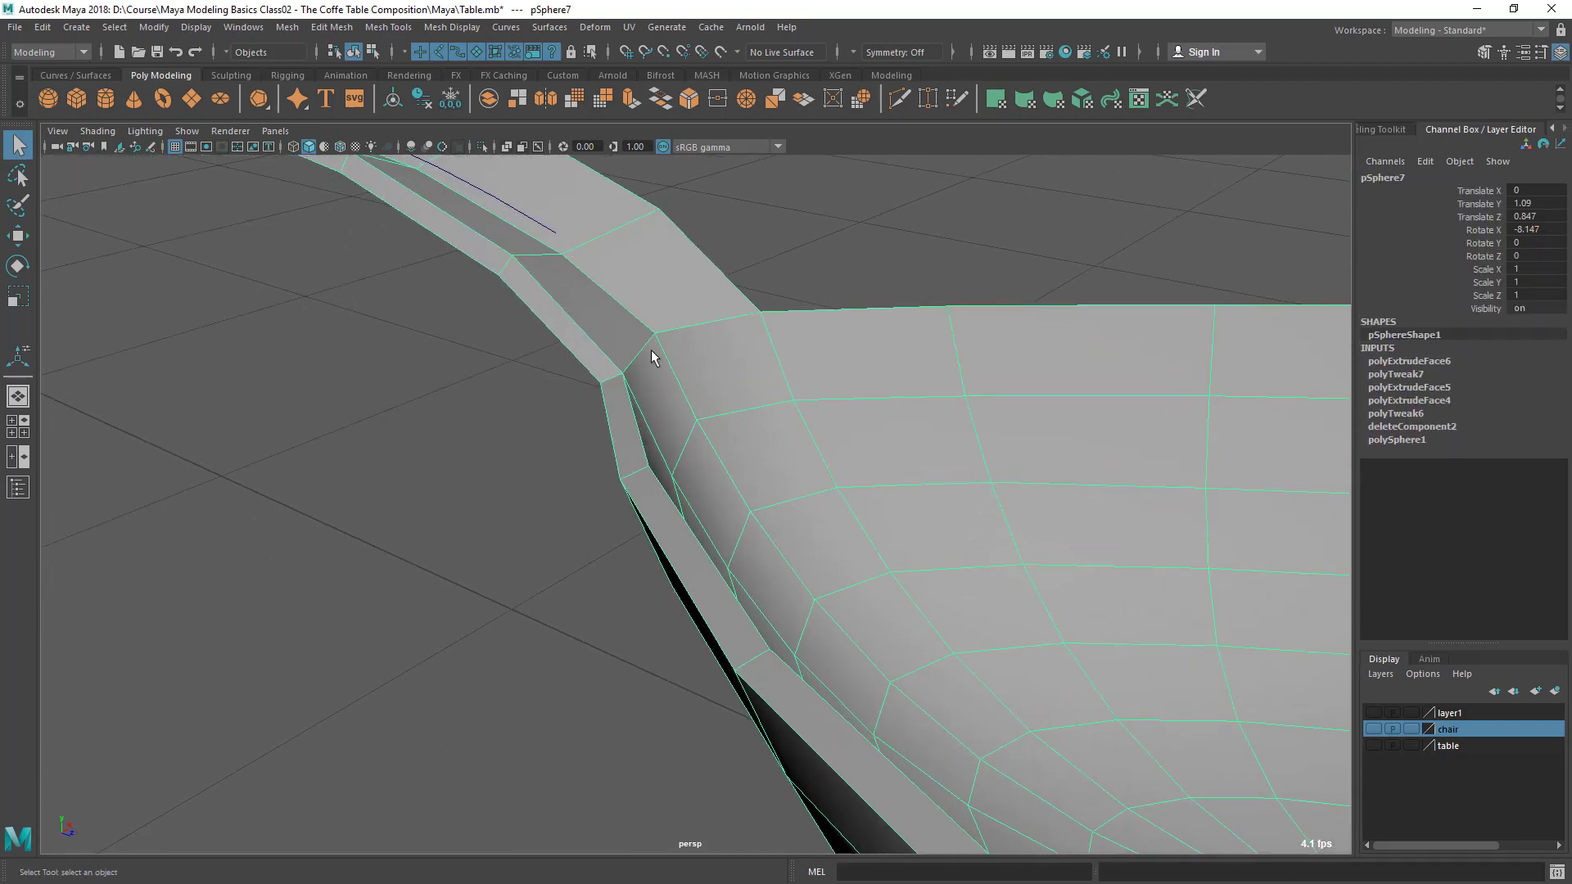
mouse_move(652, 357)
right_down()
mouse_move(578, 378)
mouse_move(640, 362)
right_up()
click(334, 27)
mouse_move(388, 27)
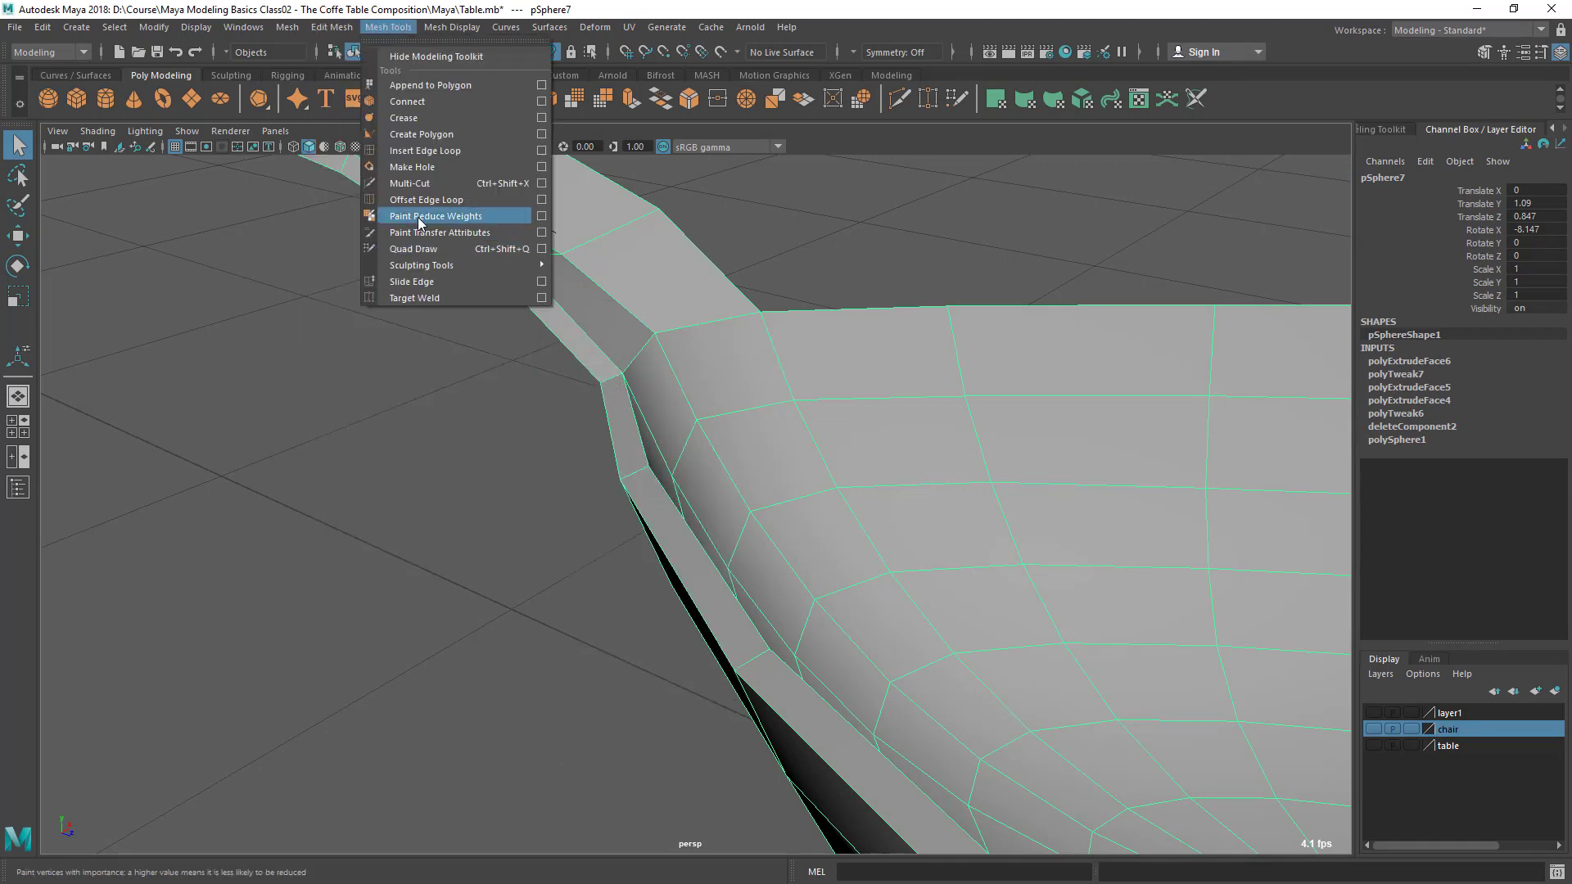
click(424, 151)
scroll(587, 378, up, 3)
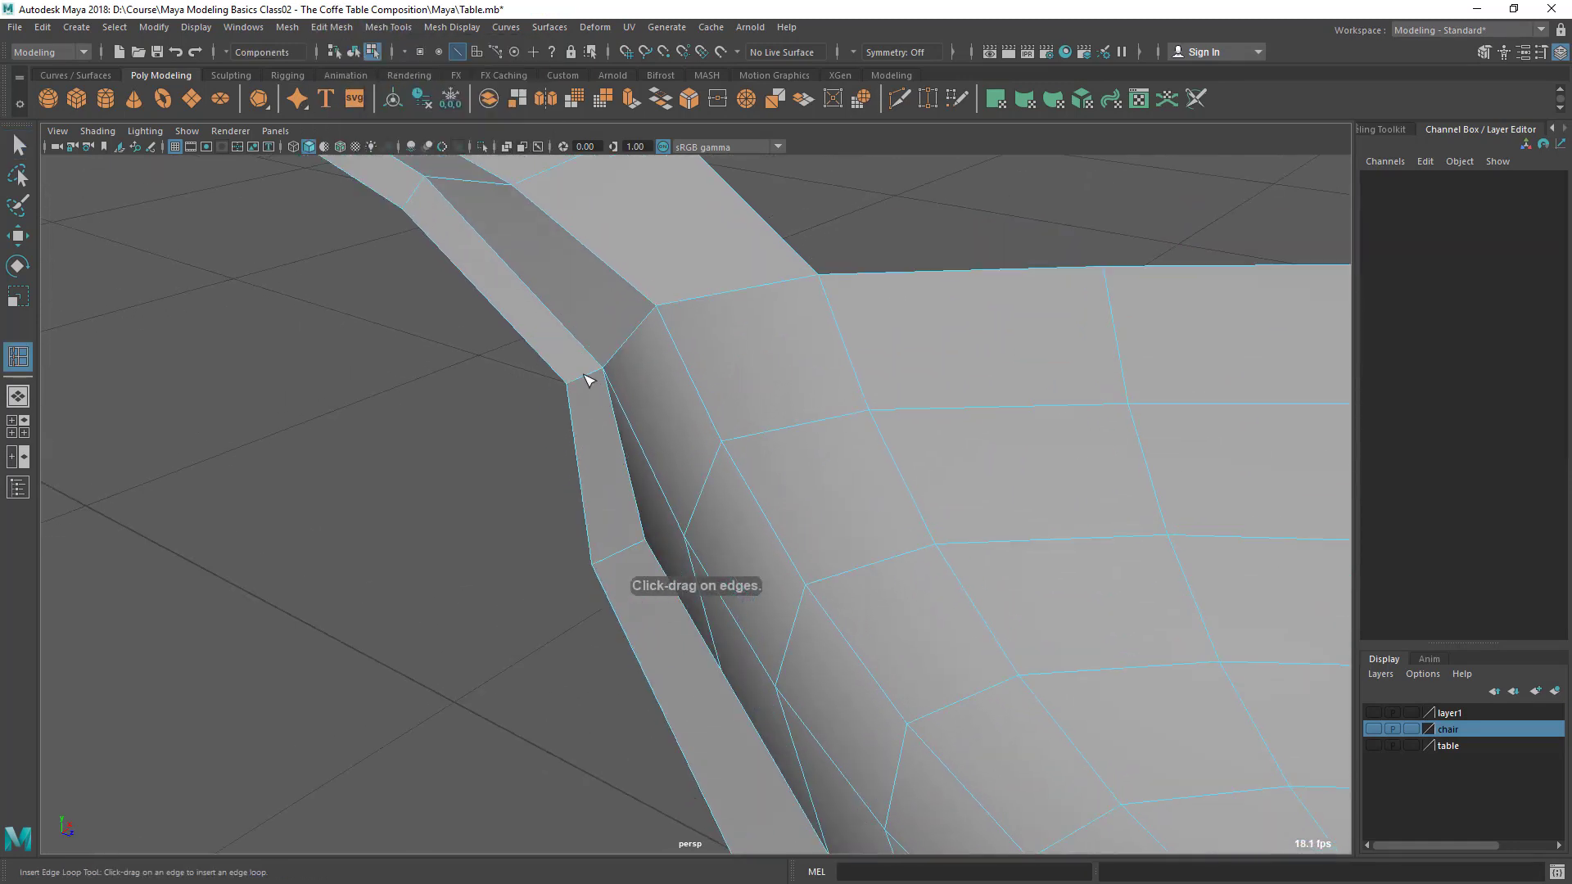
drag(586, 379, 587, 380)
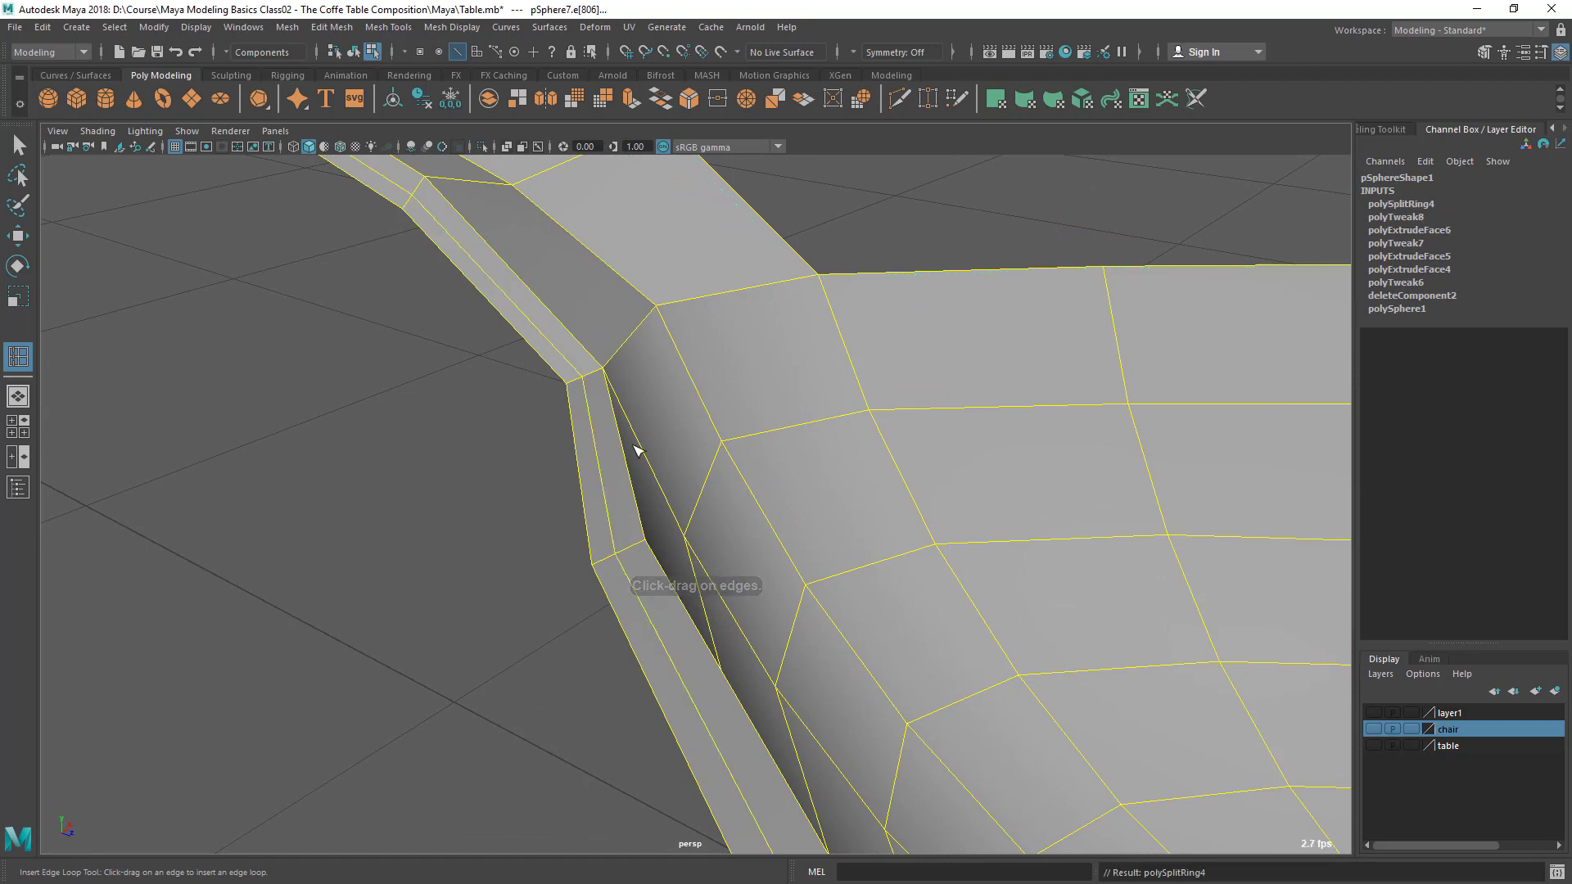
key(q)
key(F8)
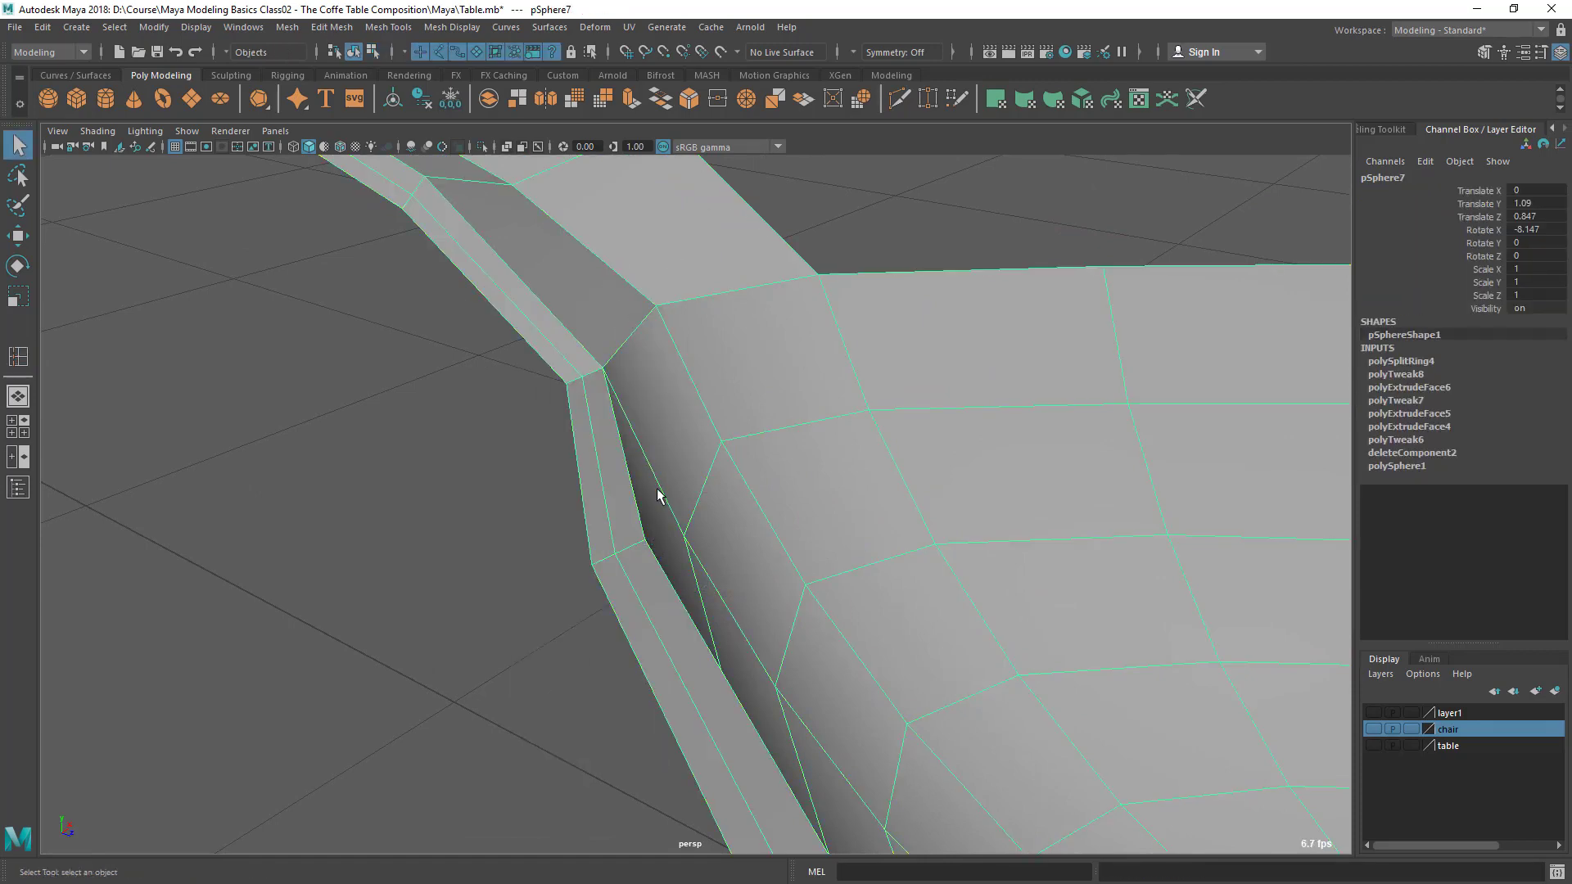
Preview the spoon smoothed again and examine the rim, bowl and handle with the added edge loop
key(3)
click(556, 485)
scroll(491, 538, down, 4)
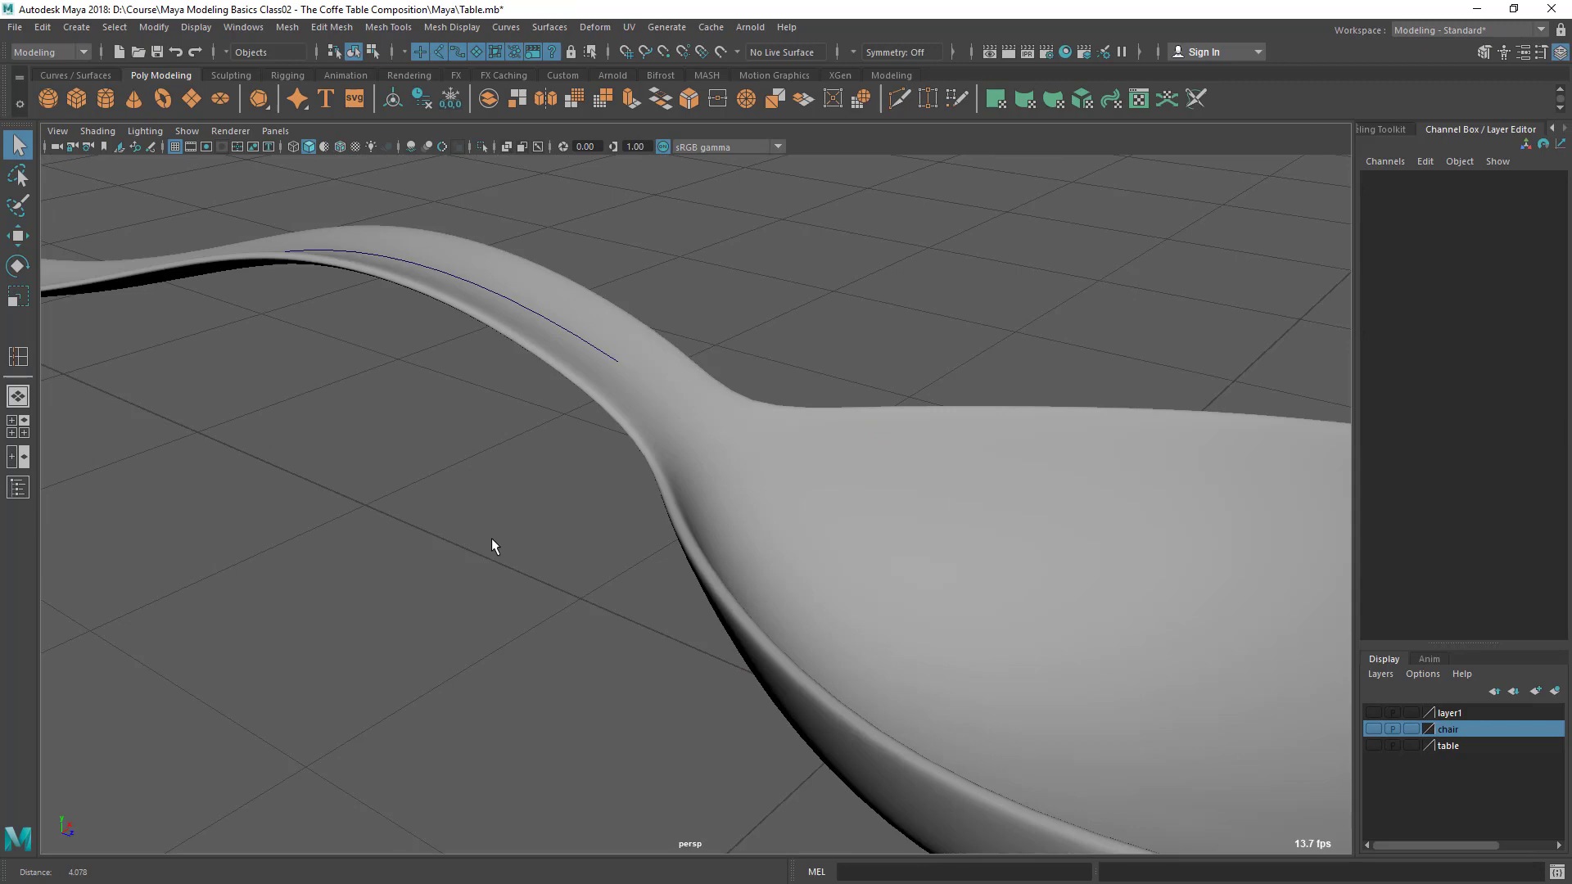
alt+drag(491, 538, 1052, 516)
scroll(814, 569, down, 5)
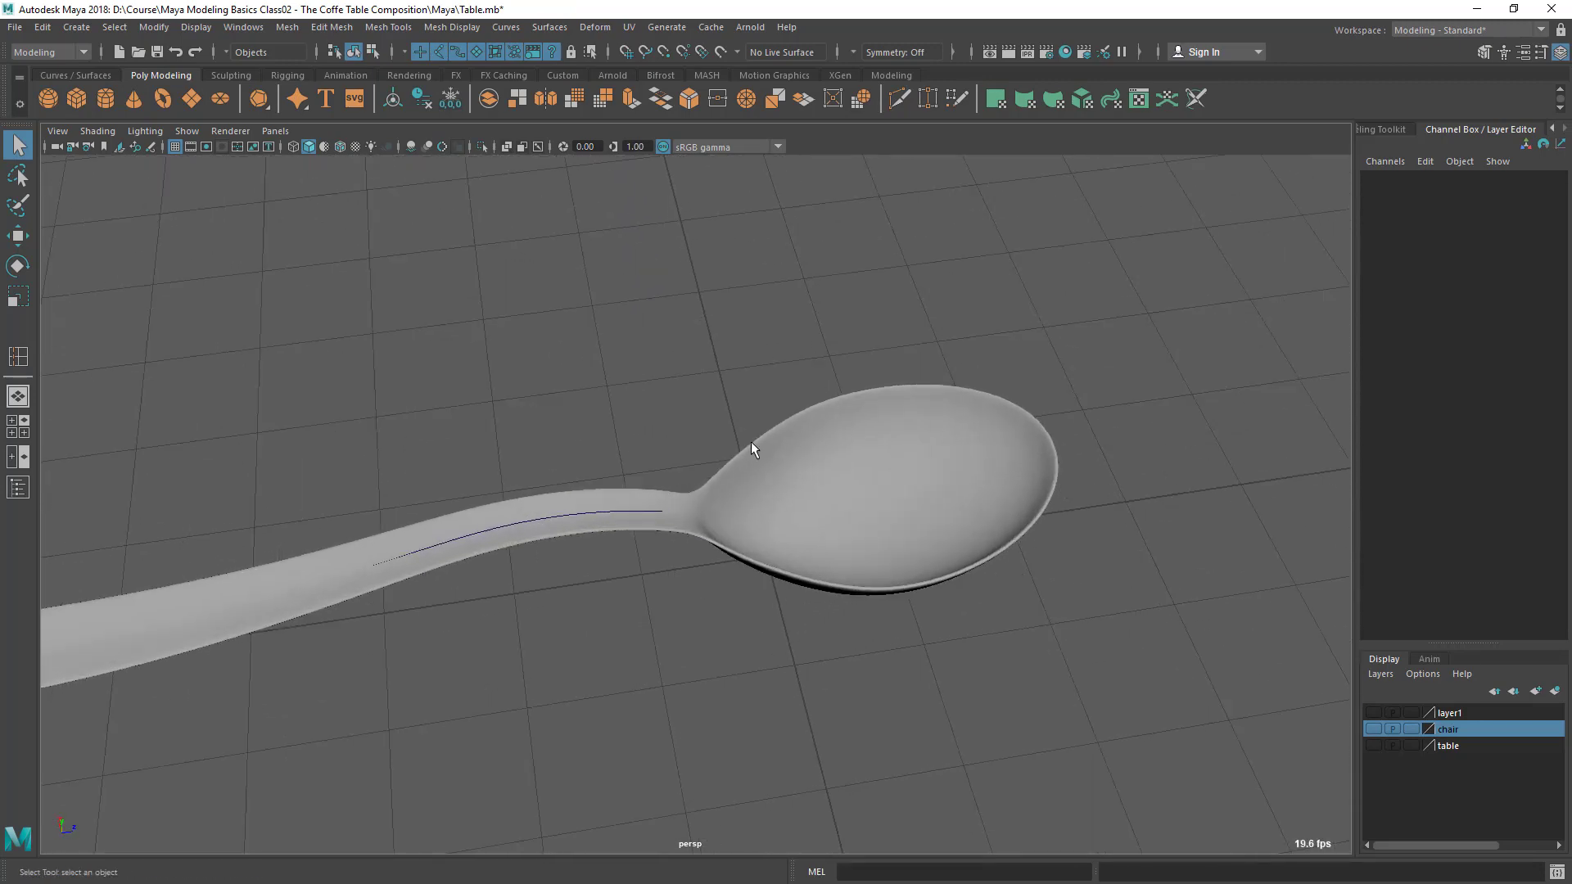
alt+drag(884, 583, 915, 593)
scroll(915, 593, down, 4)
alt+drag(622, 544, 665, 542)
scroll(665, 588, up, 3)
Select the spoon and return it to unsmoothed display, framing the handle
click(579, 544)
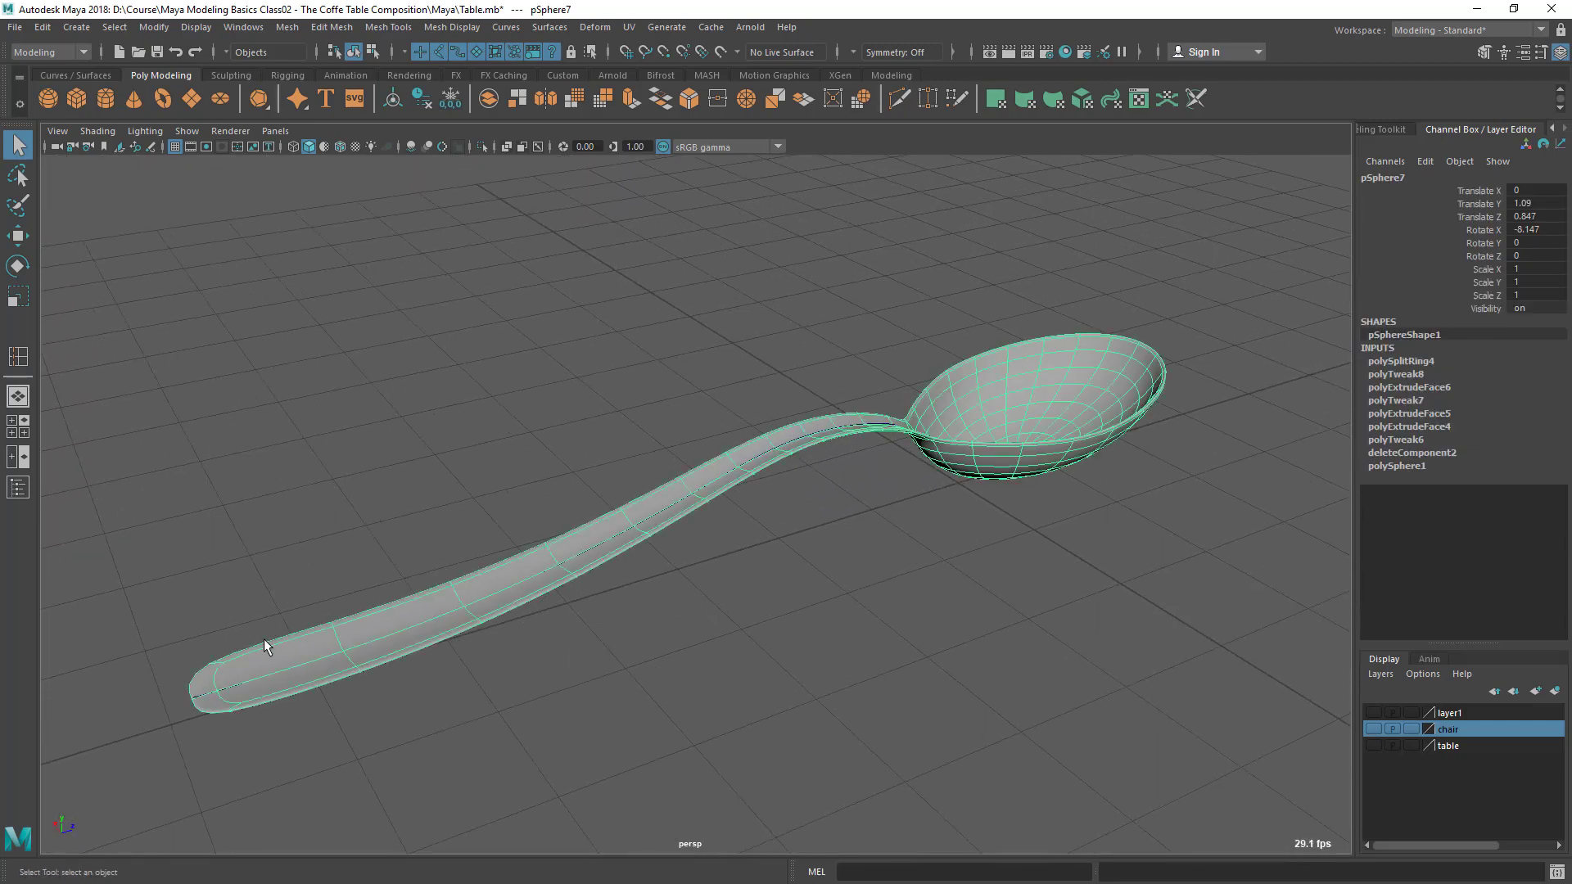
key(1)
alt+right_drag(484, 620, 567, 577)
alt+drag(568, 578, 483, 601)
alt+right_drag(484, 601, 551, 544)
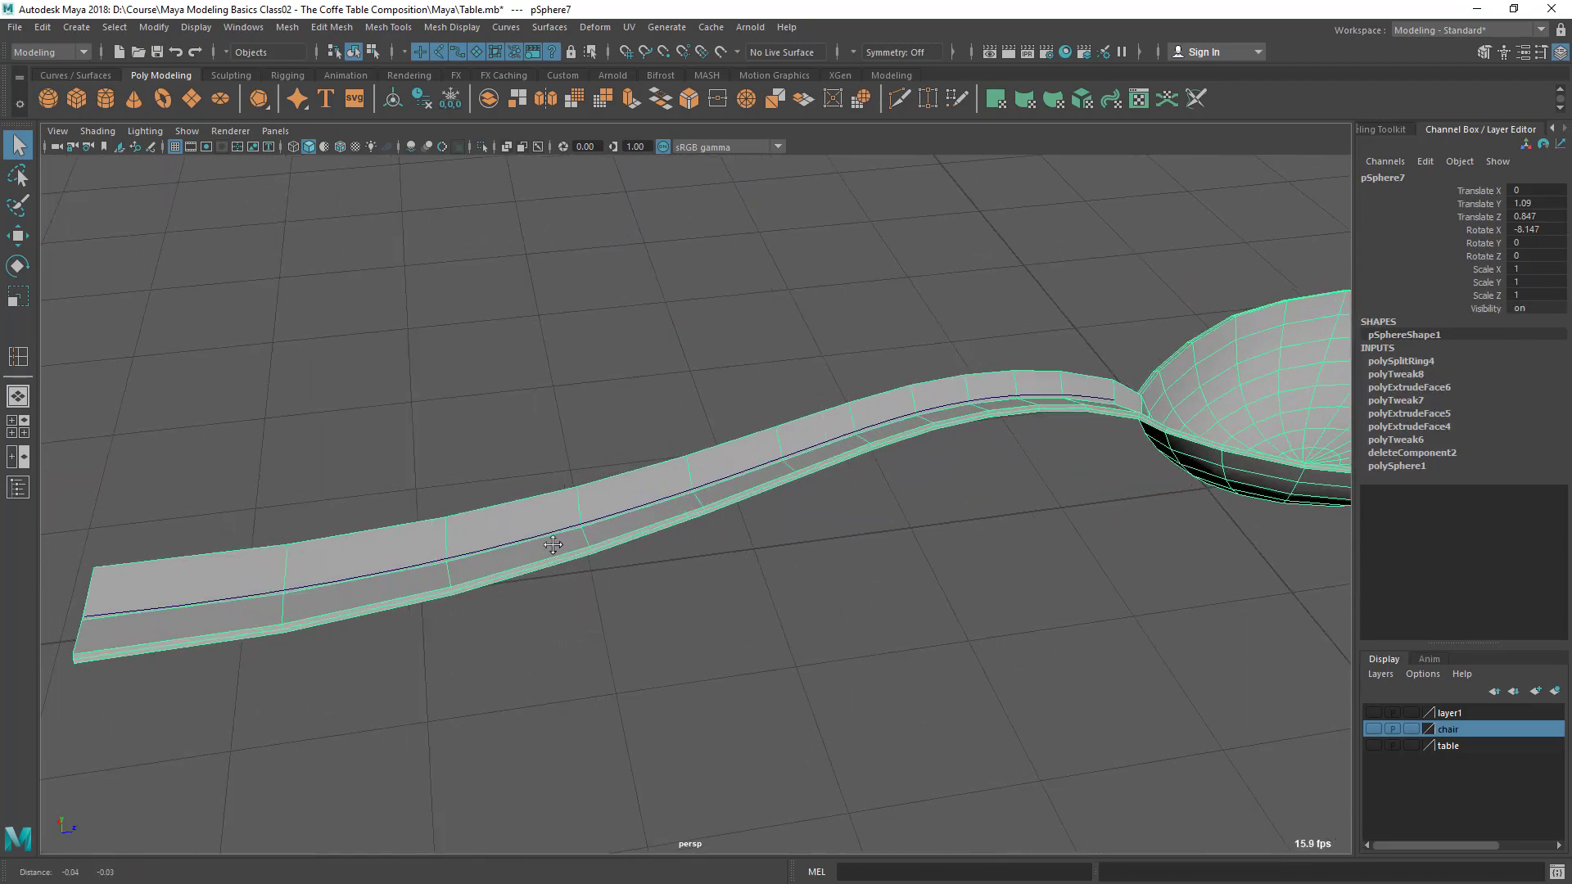
alt+middle_drag(551, 544, 552, 509)
Select the four upper faces nearest the handle's free end in face mode
right_drag(552, 509, 542, 413)
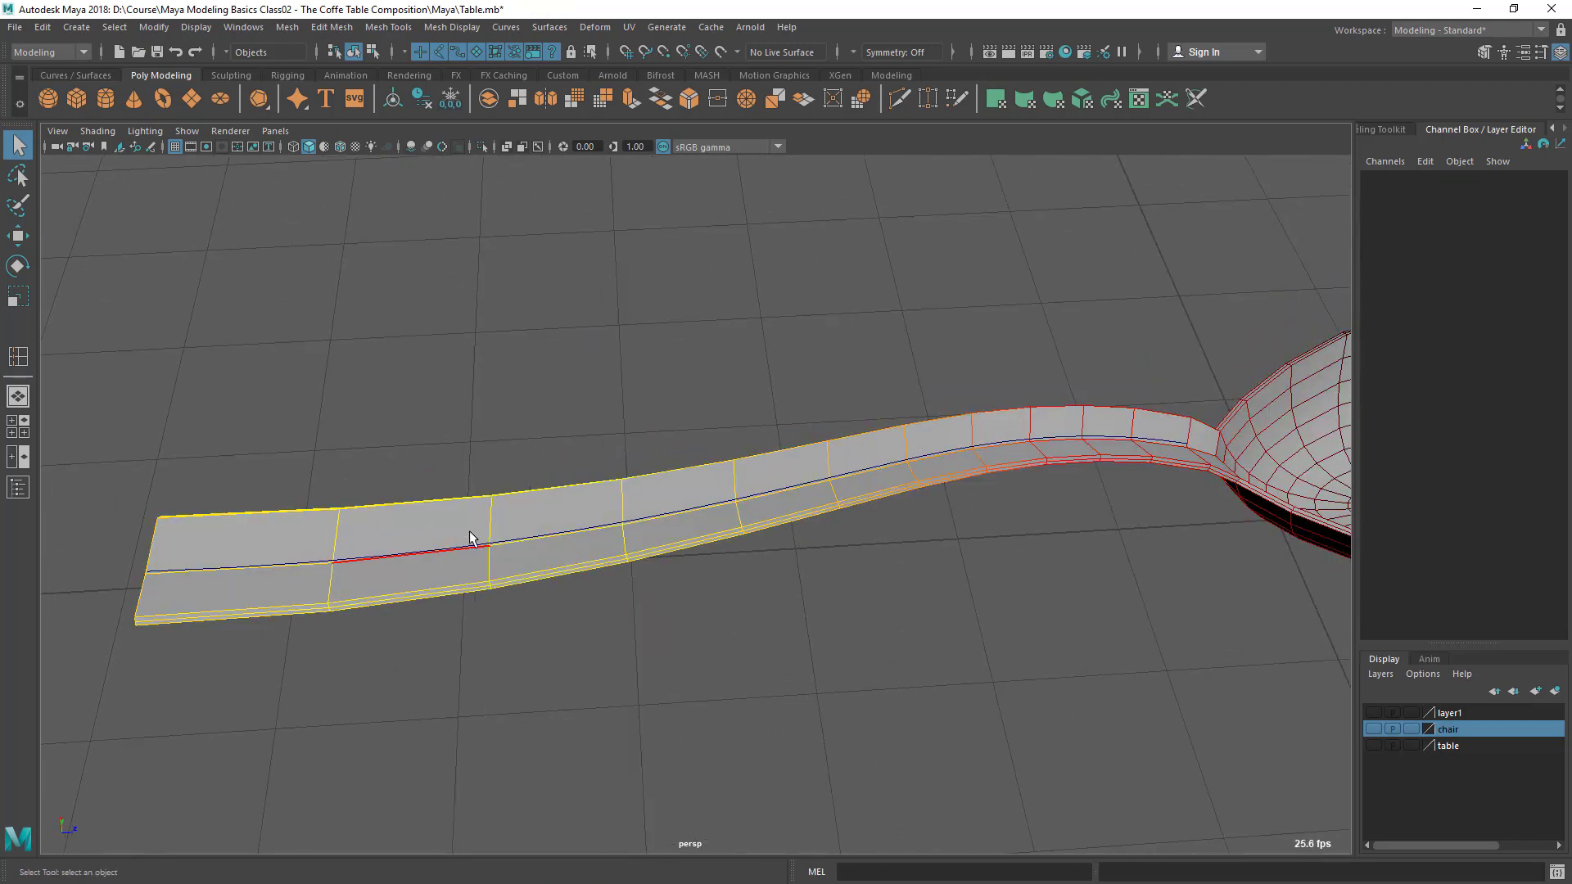
right_drag(352, 405, 351, 440)
click(254, 550)
click(254, 546)
shift+click(254, 585)
shift+click(434, 529)
shift+click(436, 566)
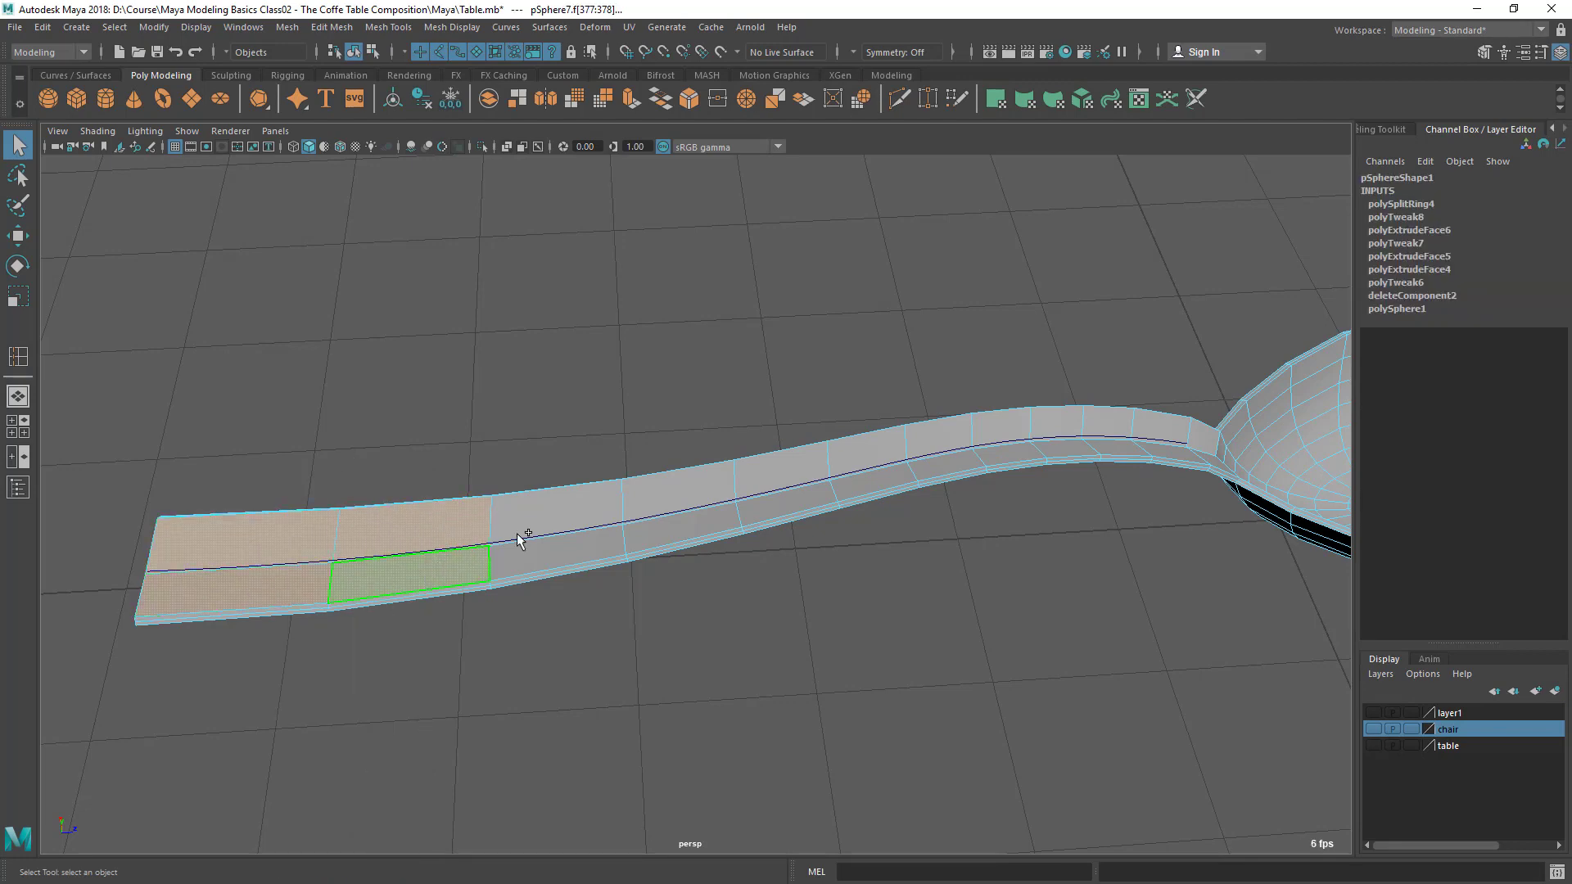
alt+middle_drag(824, 526, 761, 541)
alt+drag(761, 540, 751, 533)
alt+middle_drag(751, 534, 766, 511)
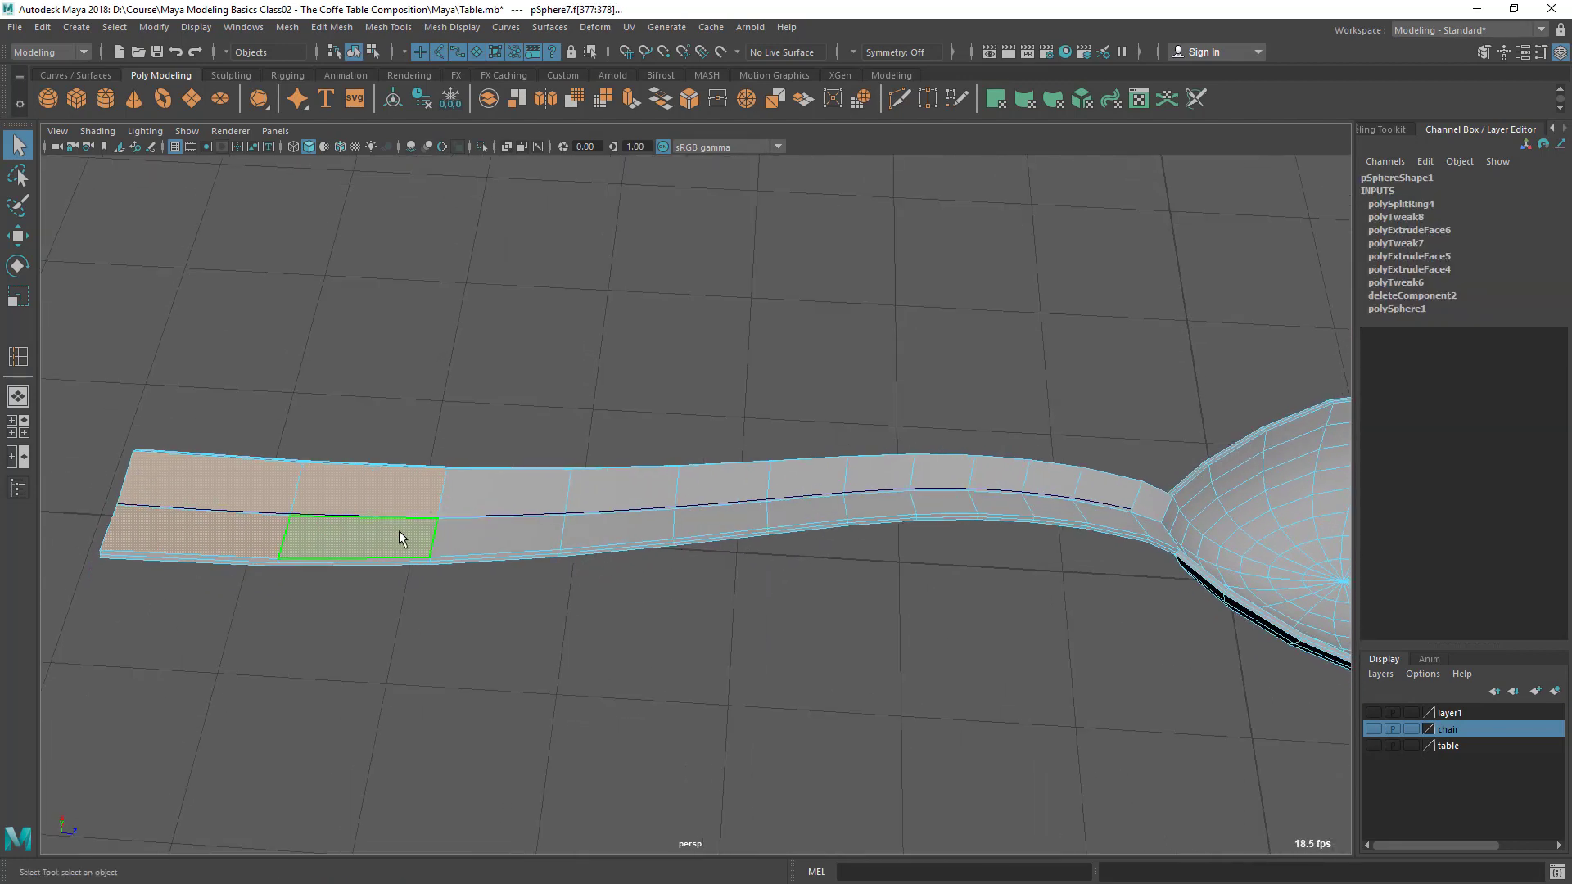
Select the centre edge line along the handle's upper side and convert the selection to its adjoining faces
right_drag(399, 529, 385, 353)
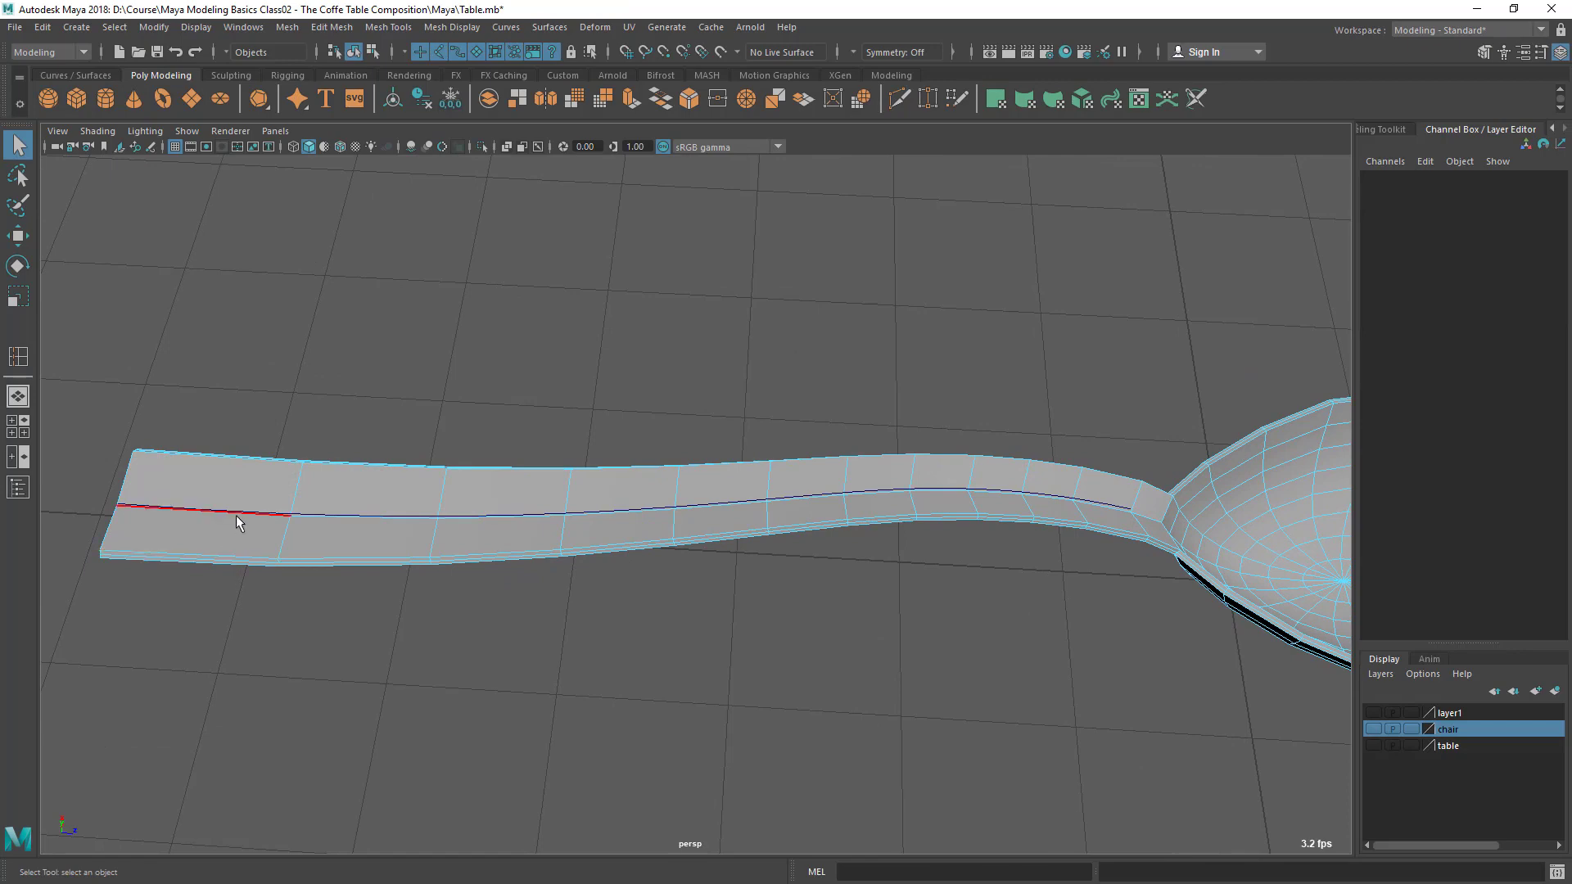
click(434, 536)
alt+middle_drag(737, 526, 589, 533)
alt+drag(589, 533, 599, 573)
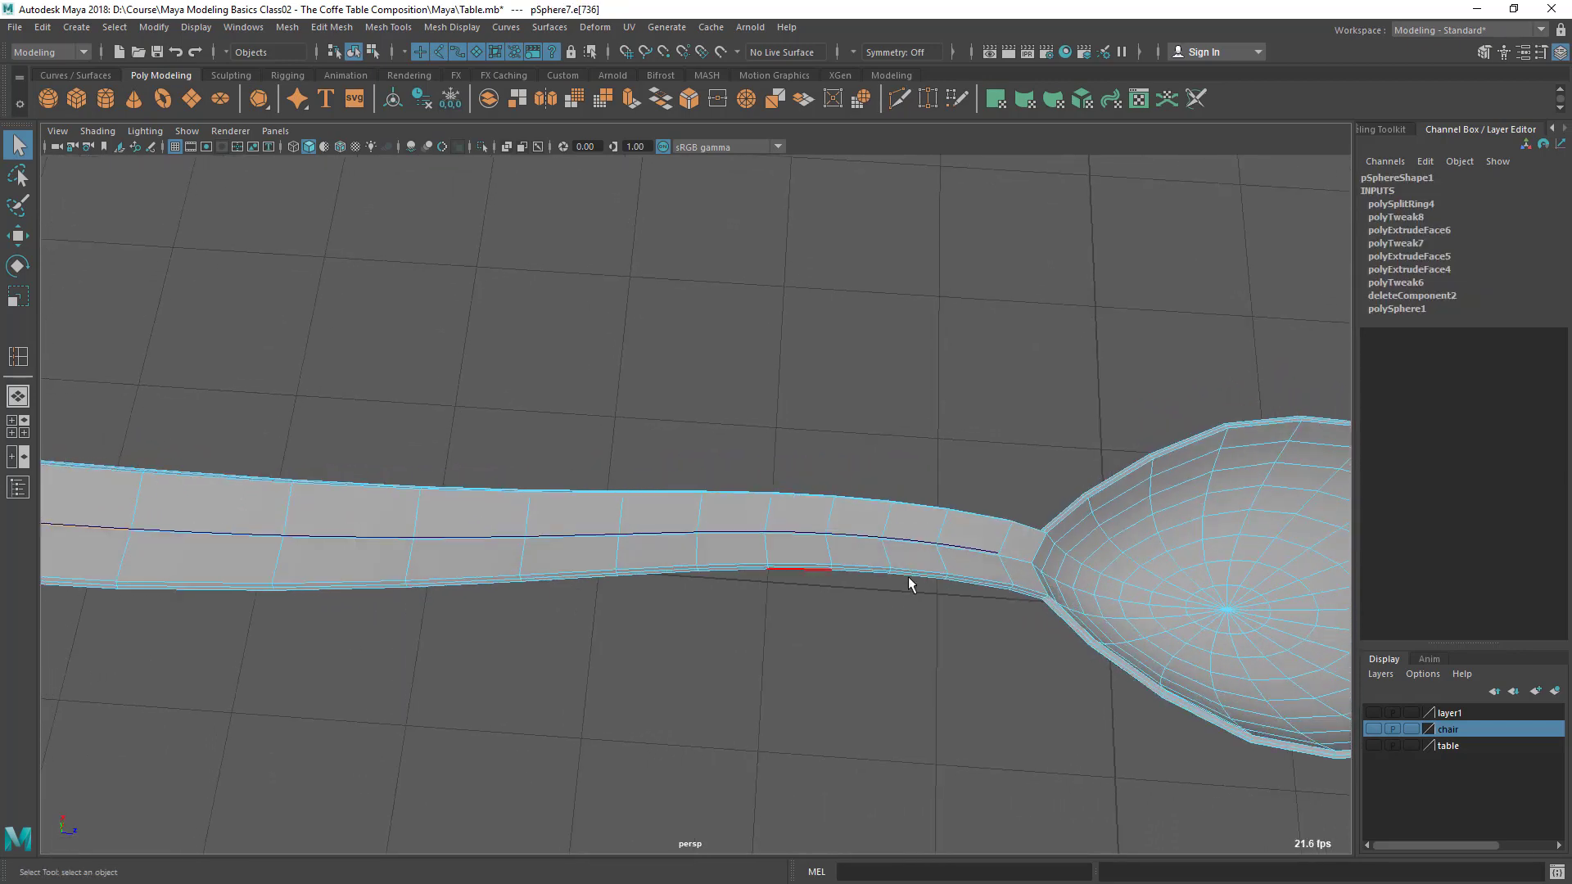
mouse_move(973, 553)
alt+mouse_down()
mouse_move(835, 594)
mouse_move(979, 554)
alt+mouse_up()
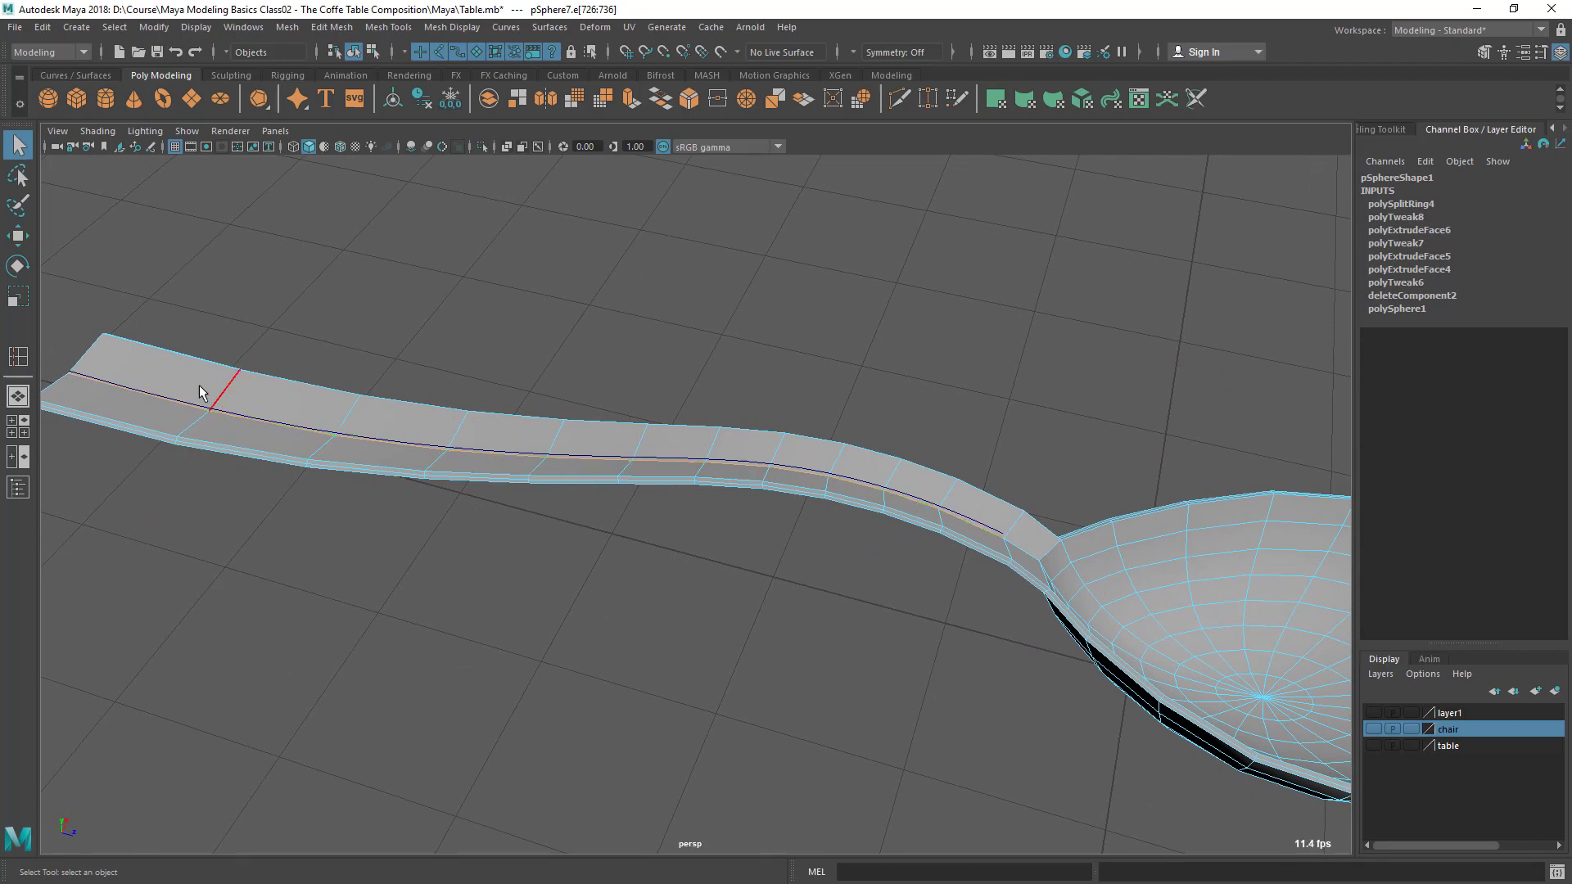
alt+drag(1043, 557, 852, 565)
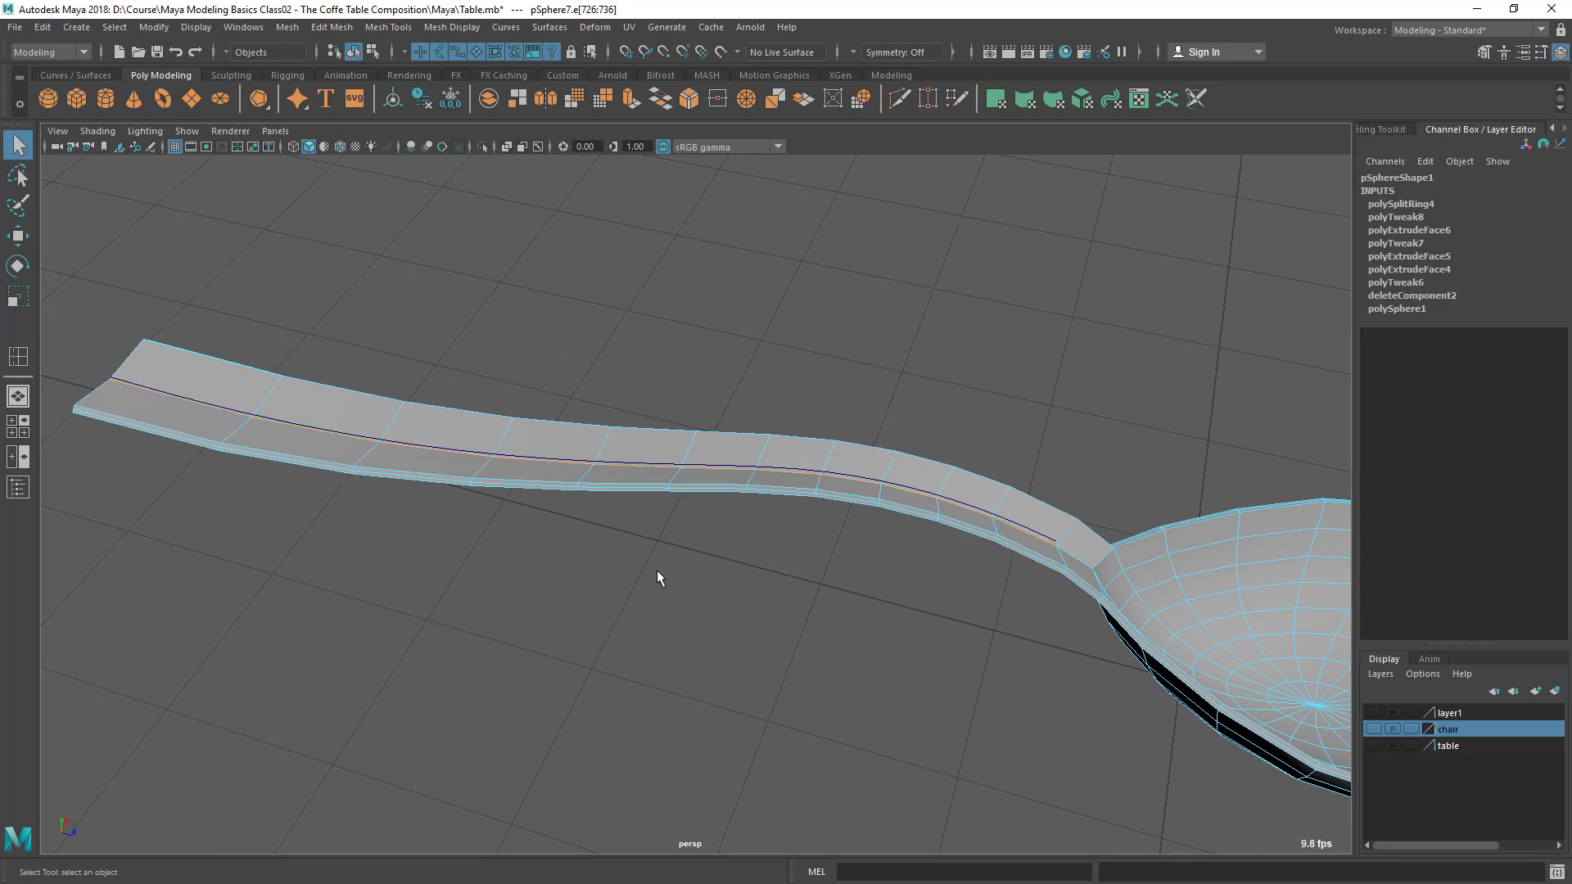
alt+drag(656, 570, 658, 574)
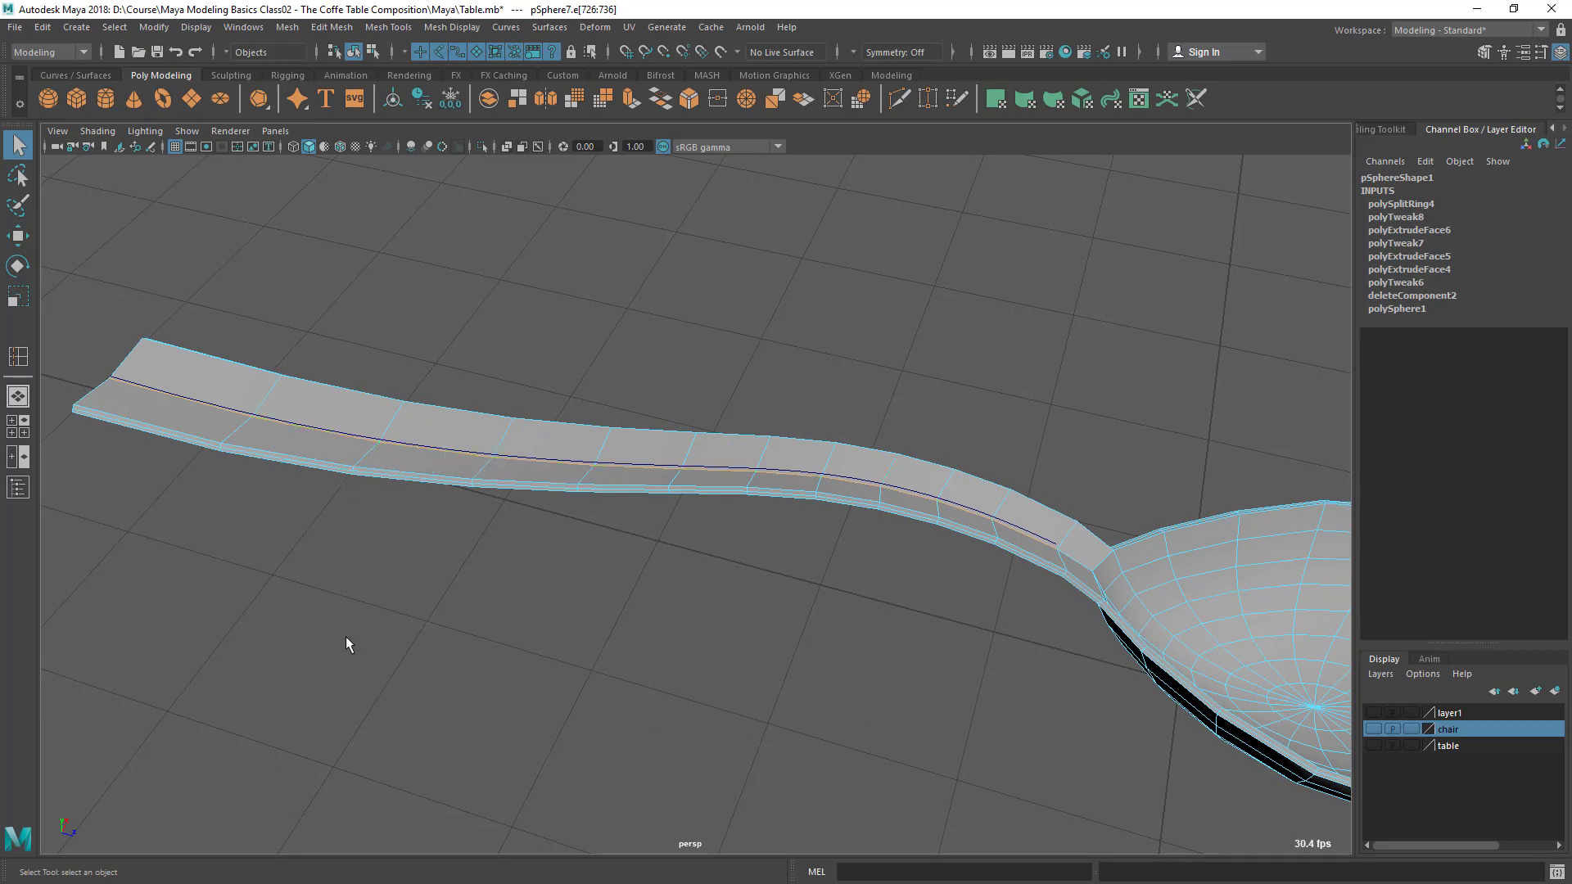
ctrl+right_click(502, 442)
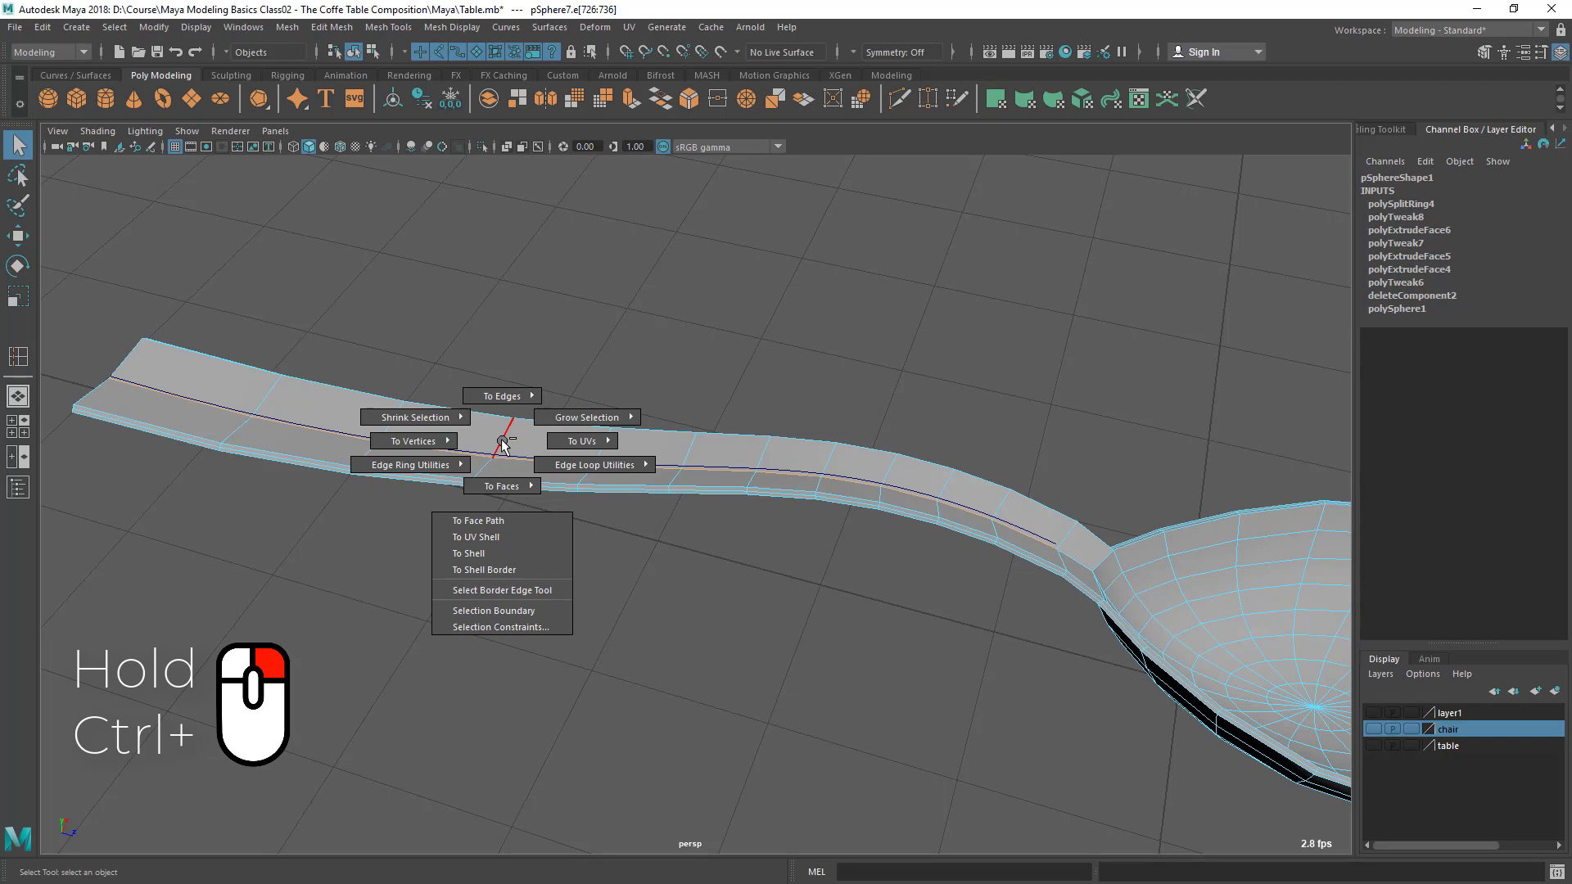
ctrl+right_drag(502, 443, 498, 563)
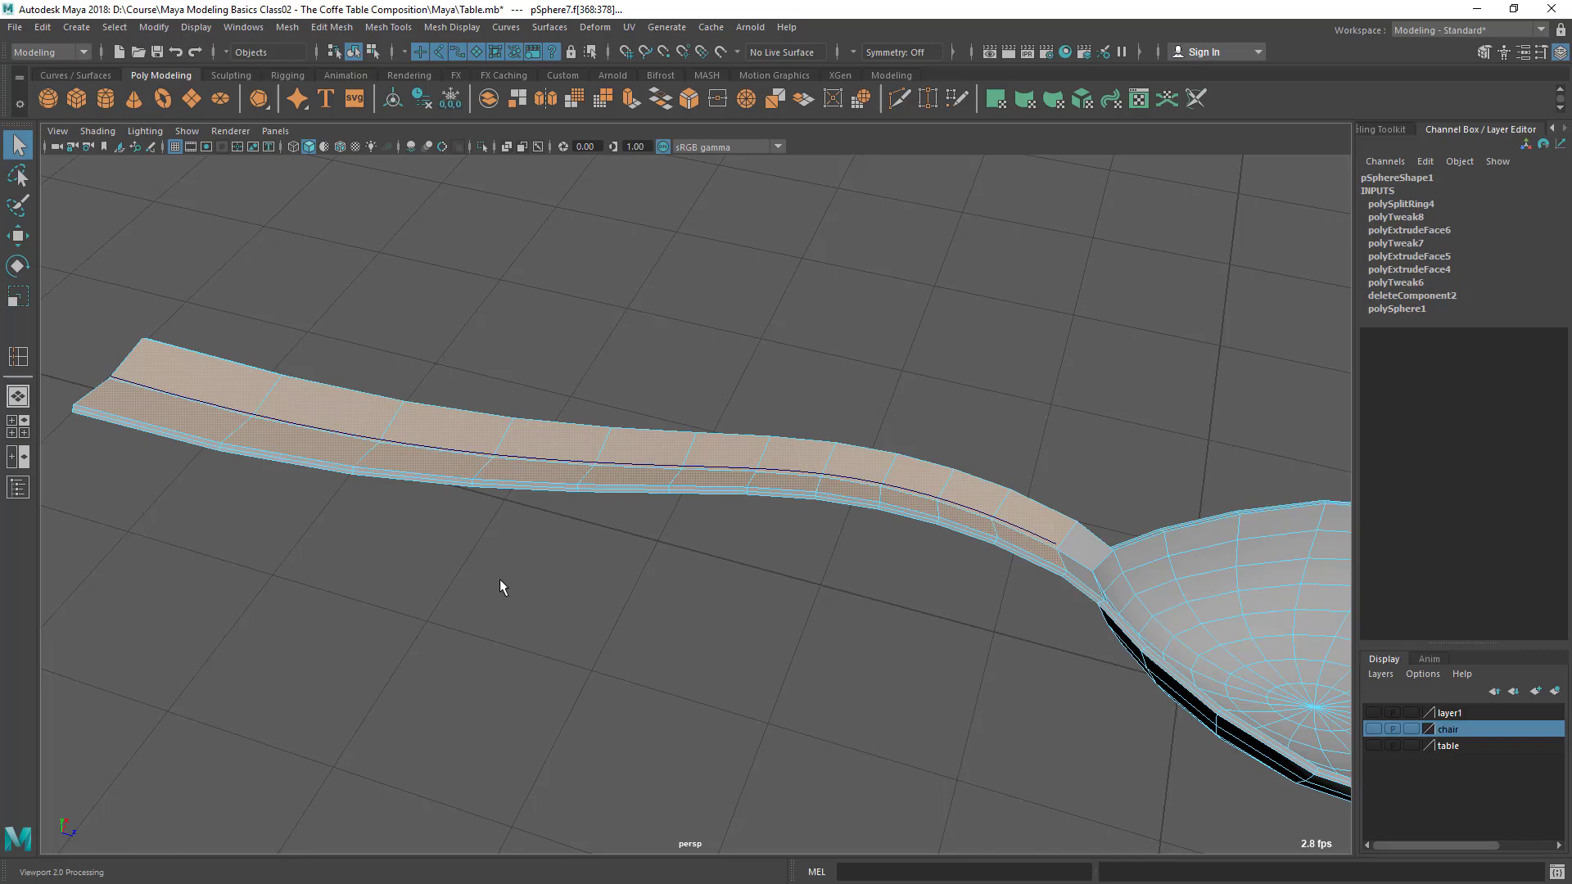
Extrude the handle's upper faces with an offset of 0.13 to inset them from the border
alt+drag(499, 578, 642, 544)
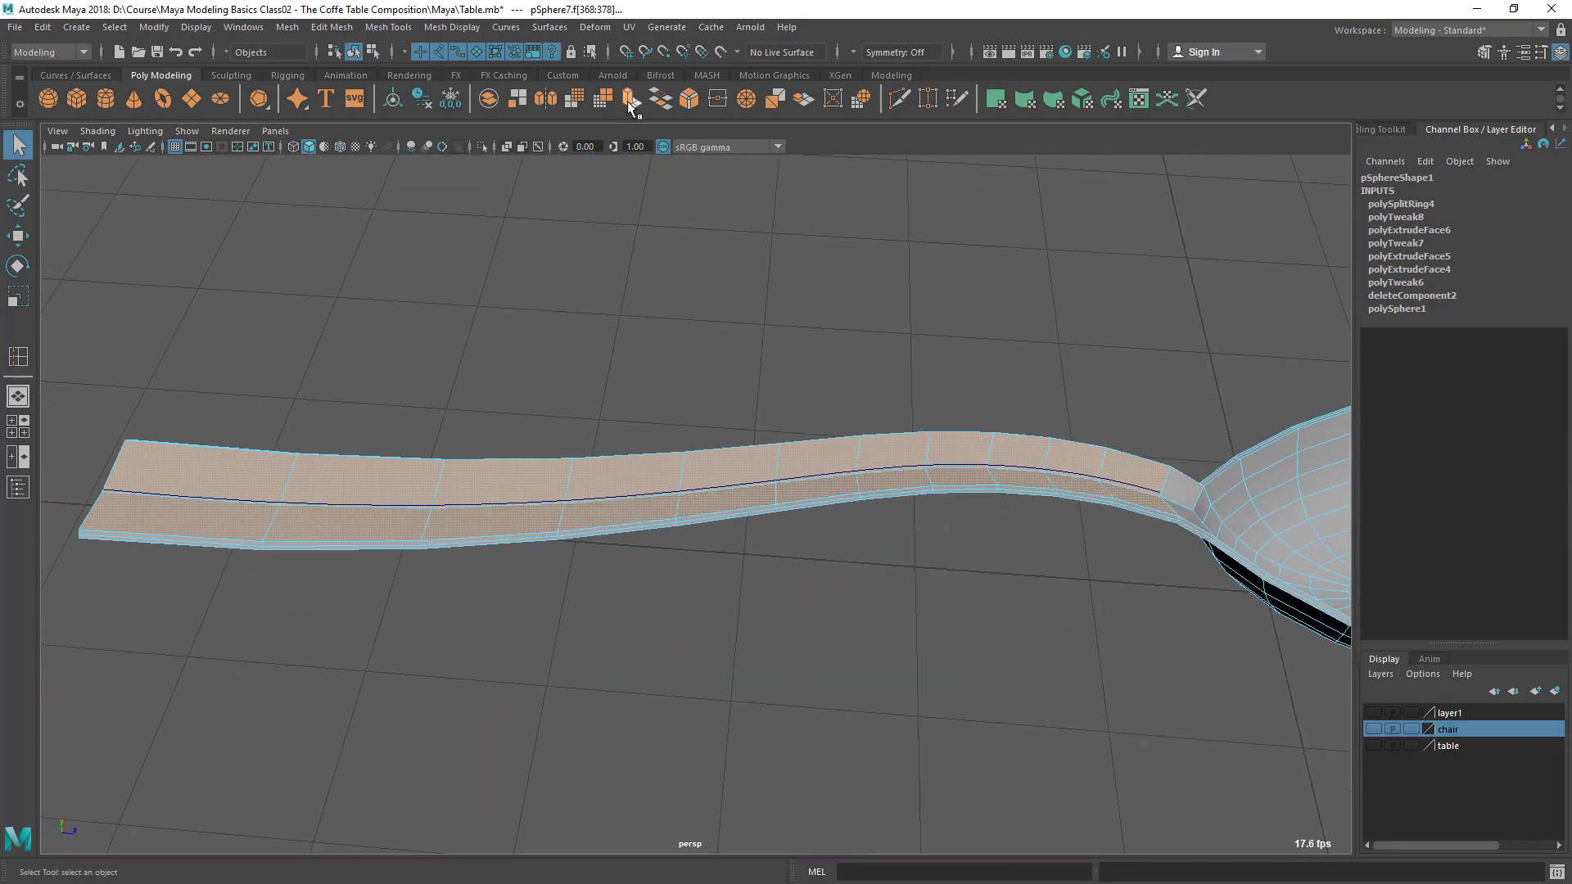
click(630, 99)
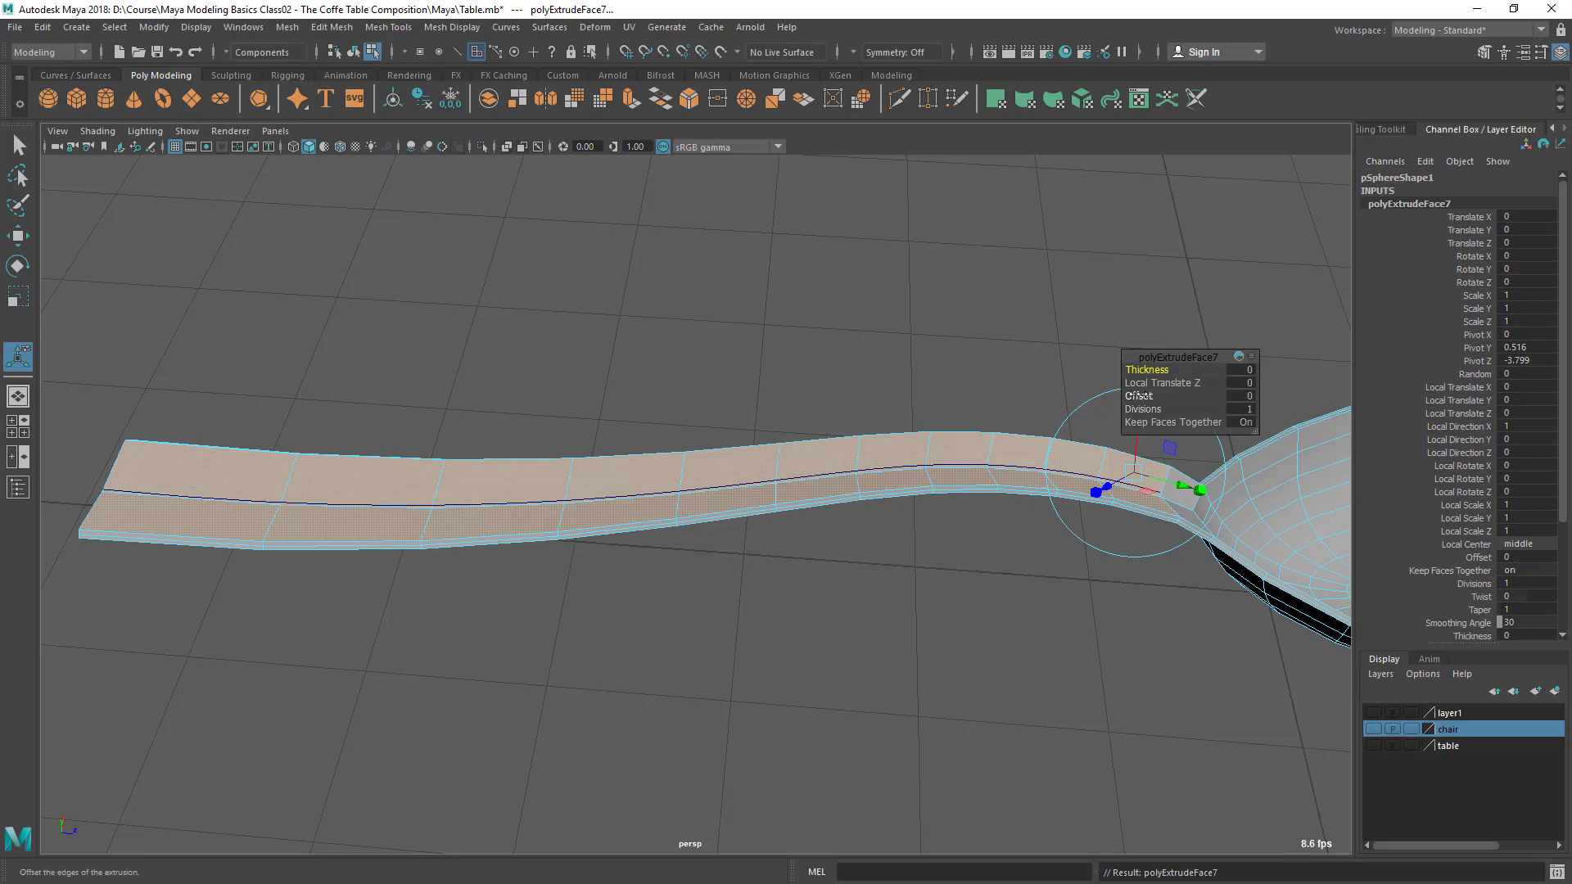
drag(1138, 396, 1150, 398)
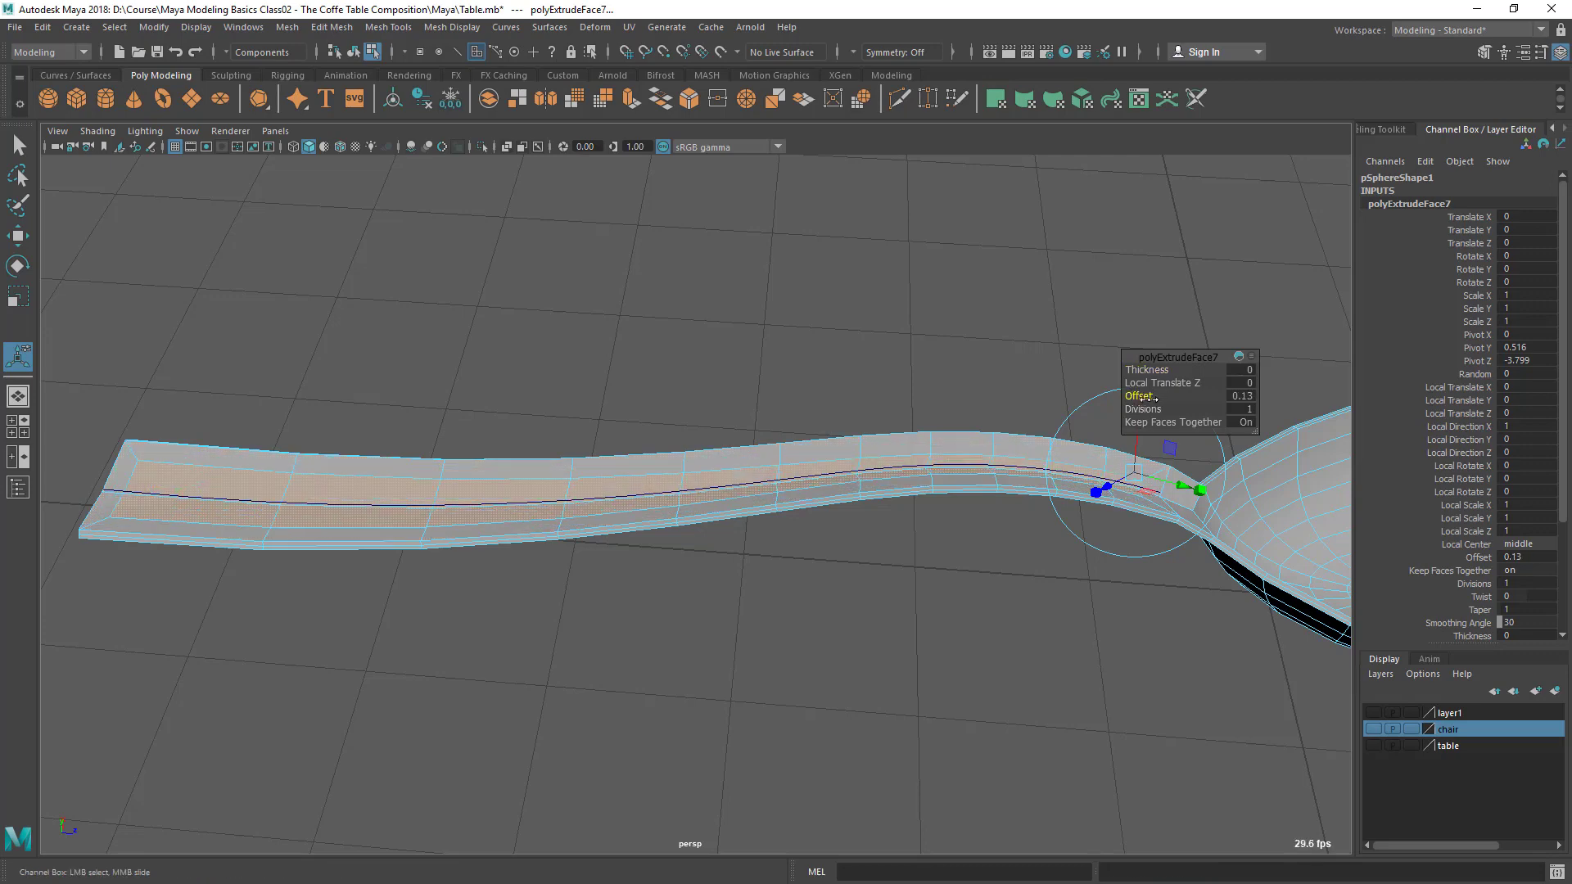
Repeat the Extrude on the inset faces along the handle's upper side and exit the extrusion
alt+drag(1024, 467, 813, 475)
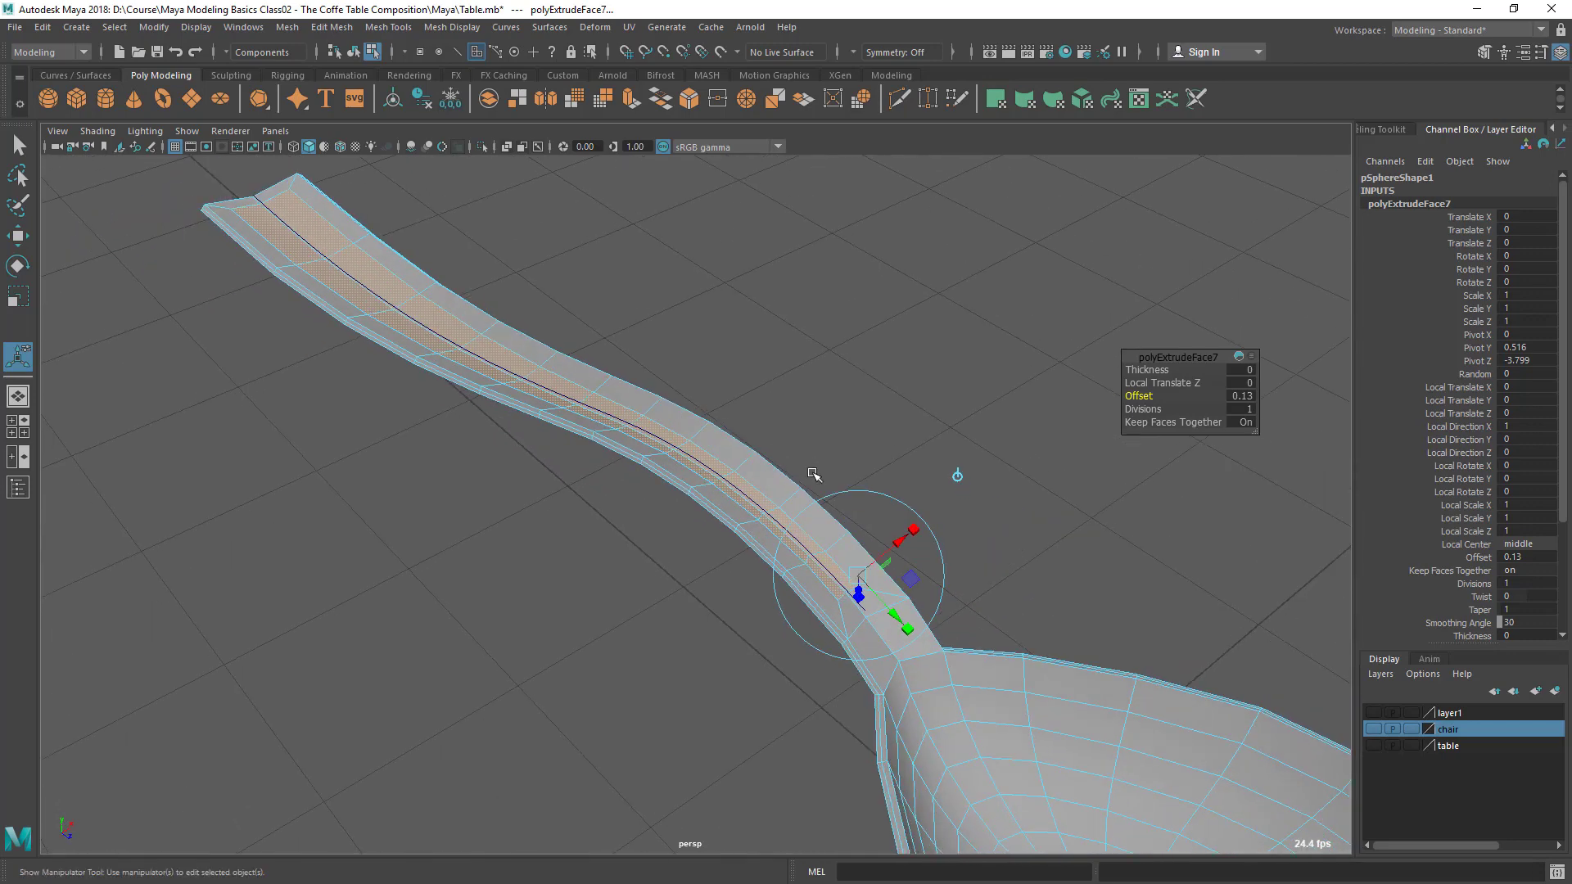
alt+right_drag(586, 416, 642, 458)
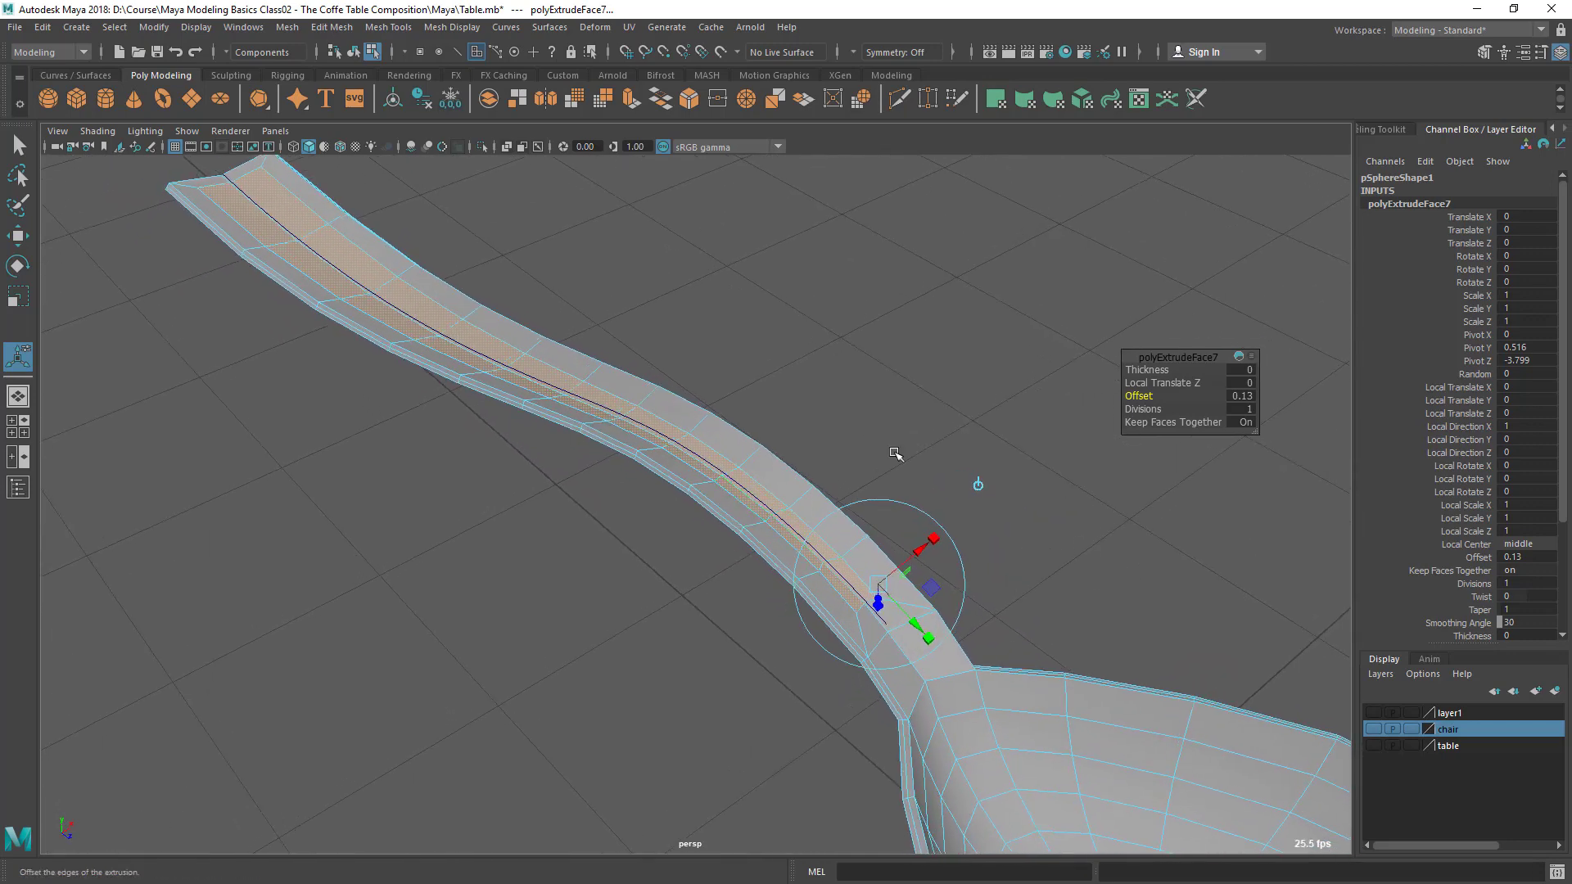
key(g)
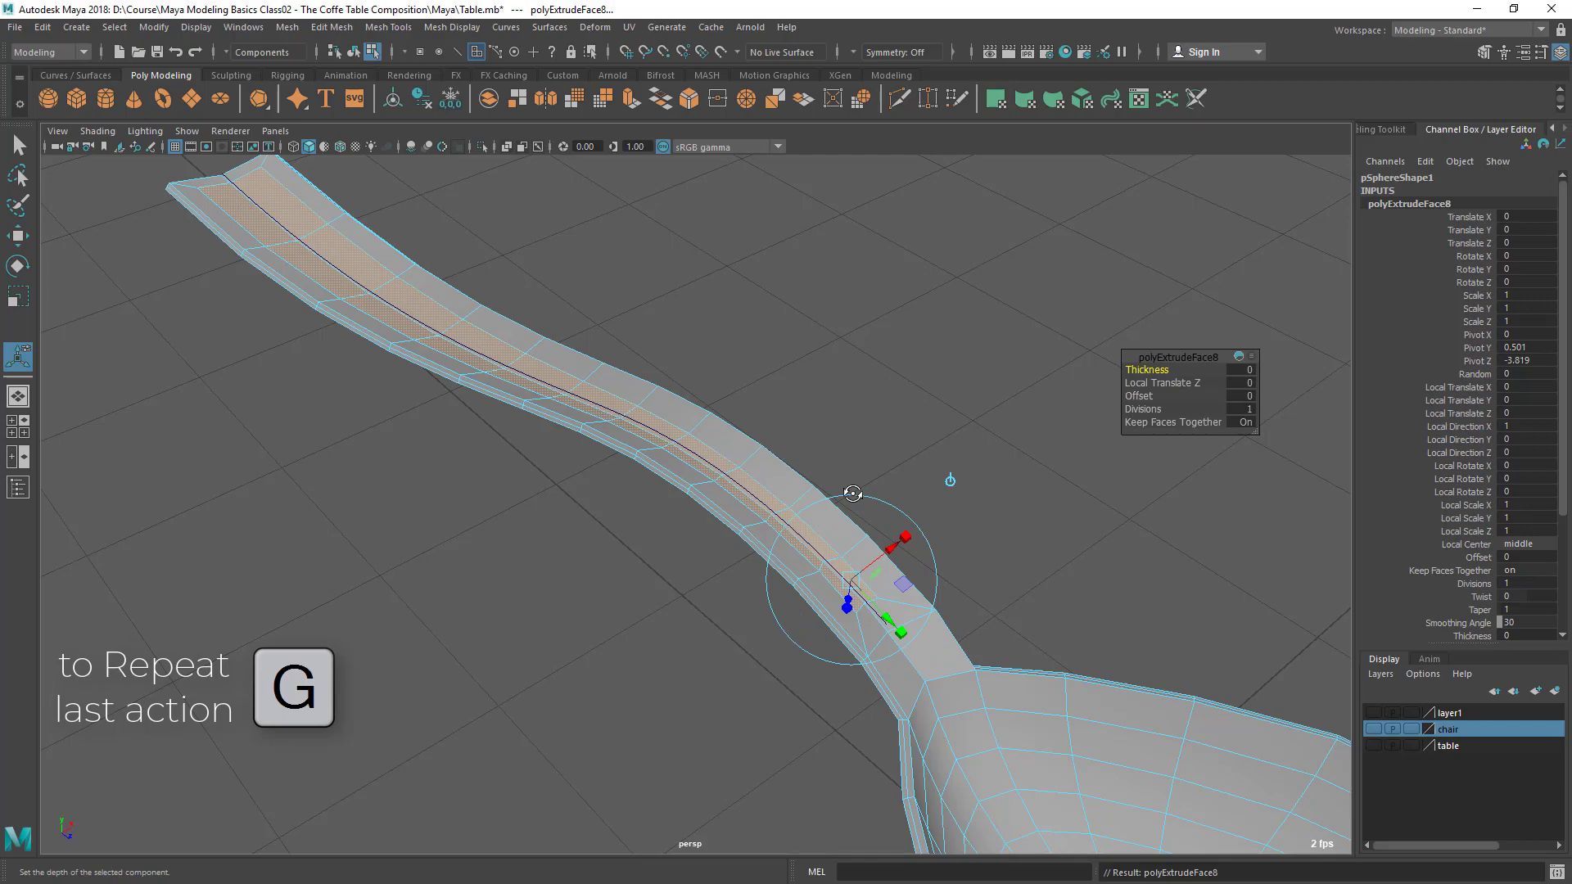
alt+drag(842, 495, 579, 463)
key(q)
Return to object mode, display the spoon smoothed and clear the selection
alt+drag(863, 385, 571, 391)
right_drag(566, 385, 681, 339)
key(3)
click(914, 494)
scroll(611, 469, down, 5)
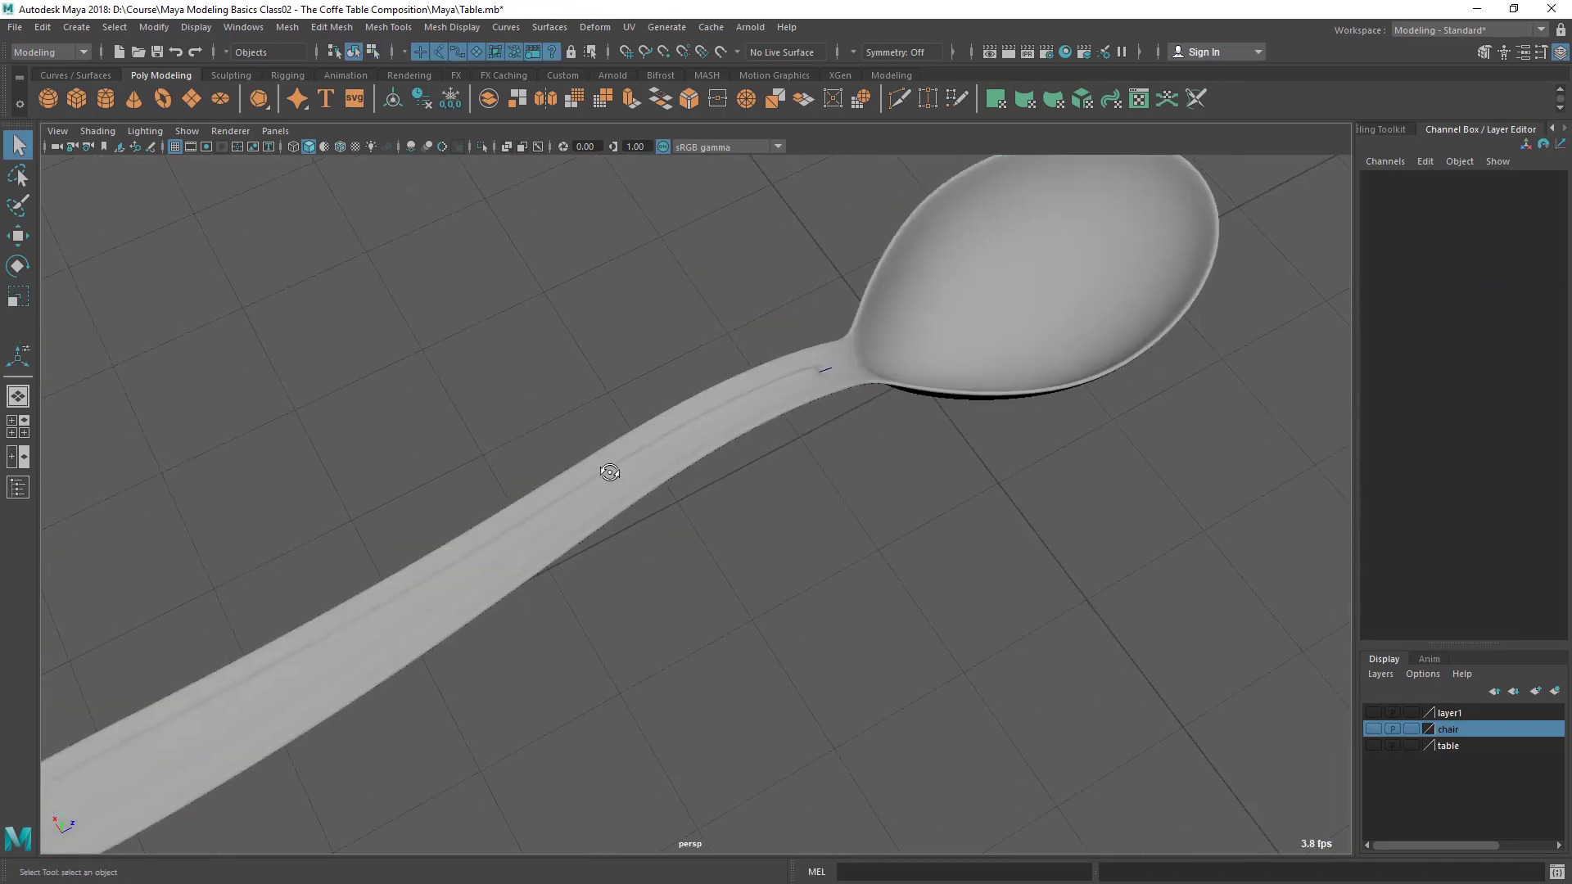
Try to delete the guide curve running along the handle, and undo the deletion
scroll(603, 471, down, 2)
mouse_move(611, 470)
alt+mouse_down()
mouse_move(596, 445)
mouse_move(394, 467)
mouse_move(406, 428)
mouse_move(561, 459)
alt+mouse_up()
mouse_move(389, 361)
mouse_down()
mouse_move(450, 513)
mouse_move(519, 446)
mouse_move(574, 596)
mouse_up()
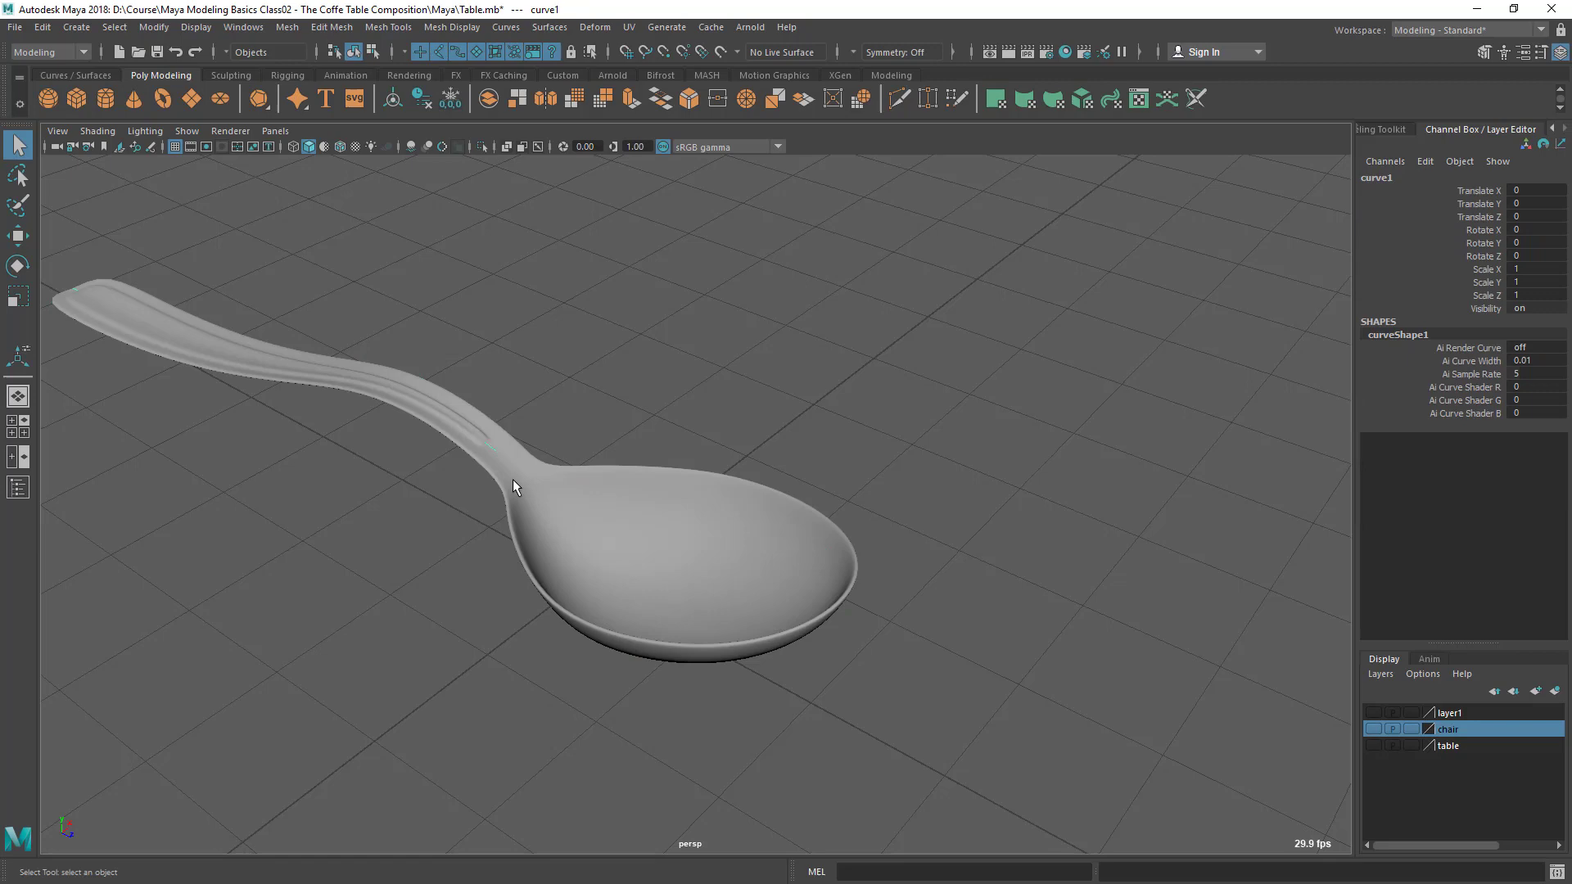
key(Delete)
key(ctrl+z)
alt+right_drag(529, 410, 586, 435)
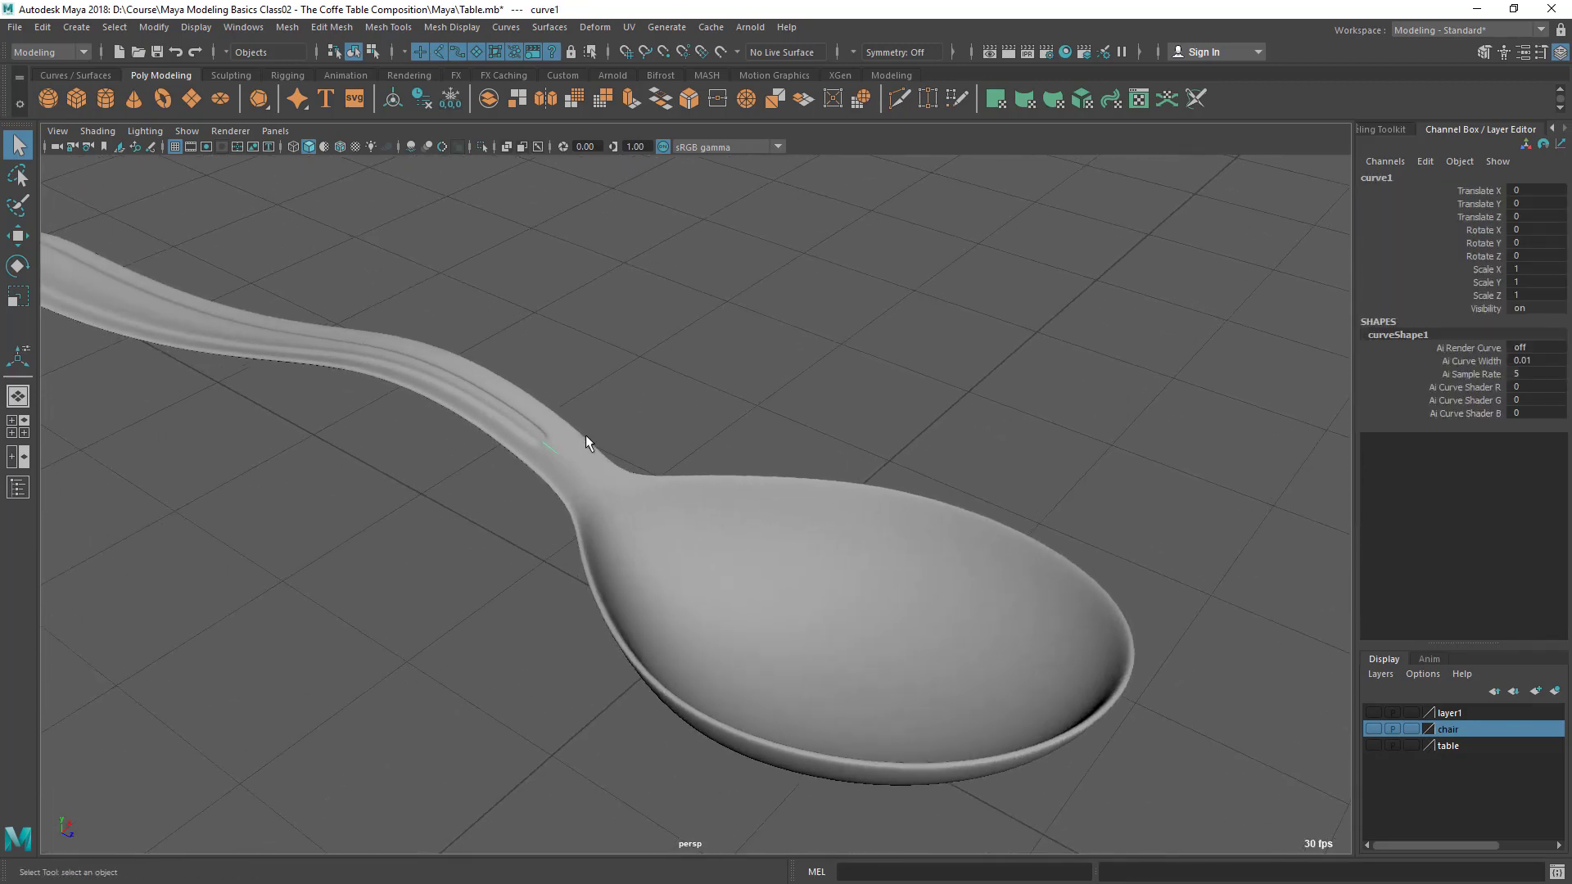
key(Delete)
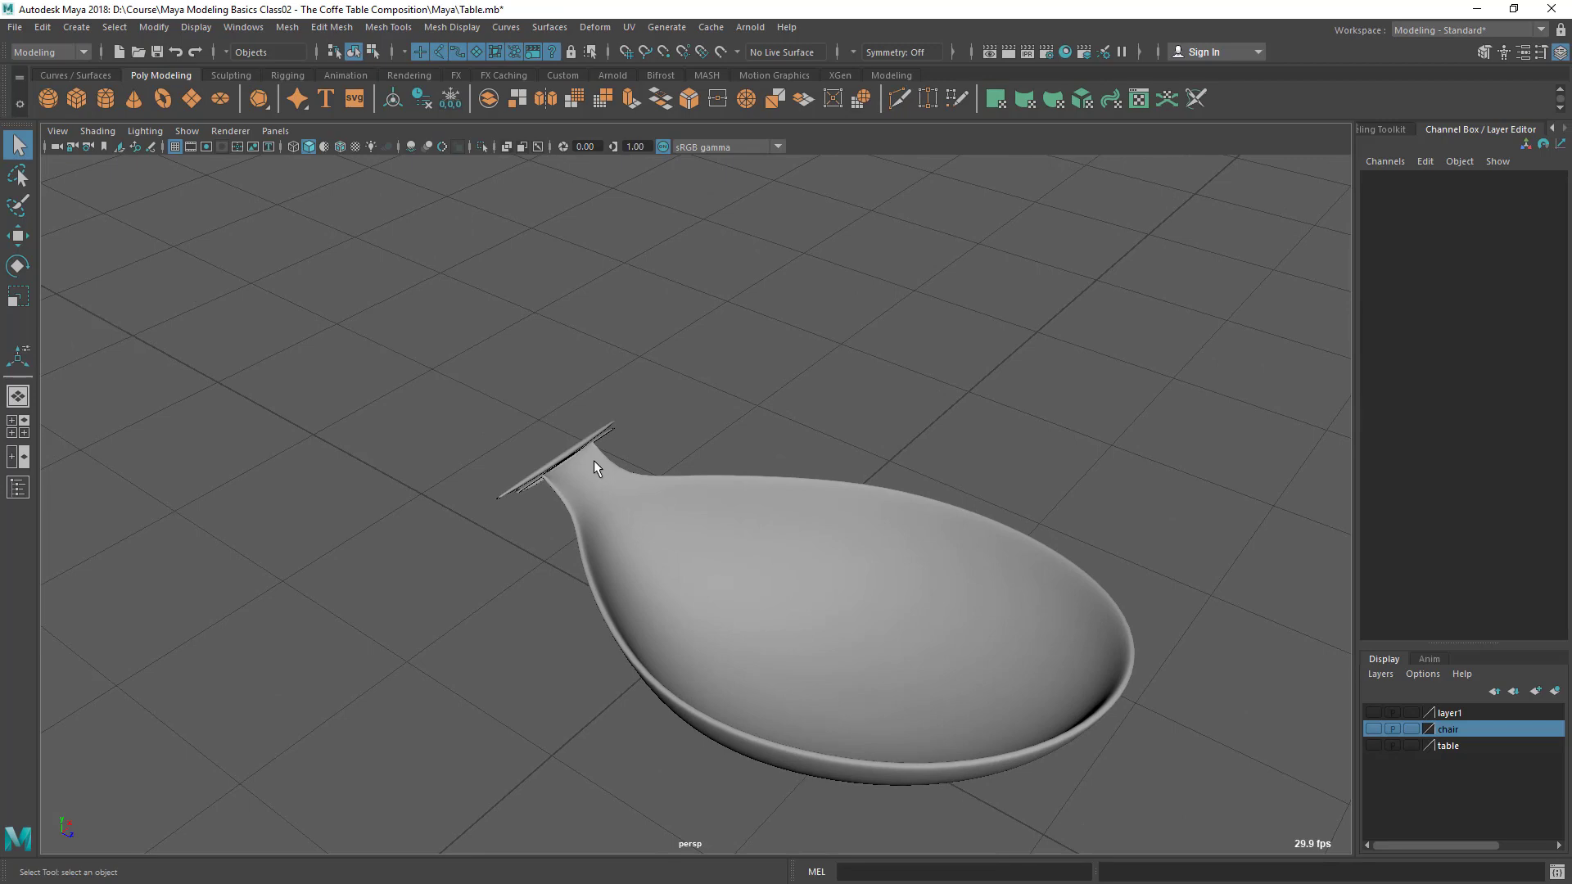
alt+drag(592, 460, 547, 490)
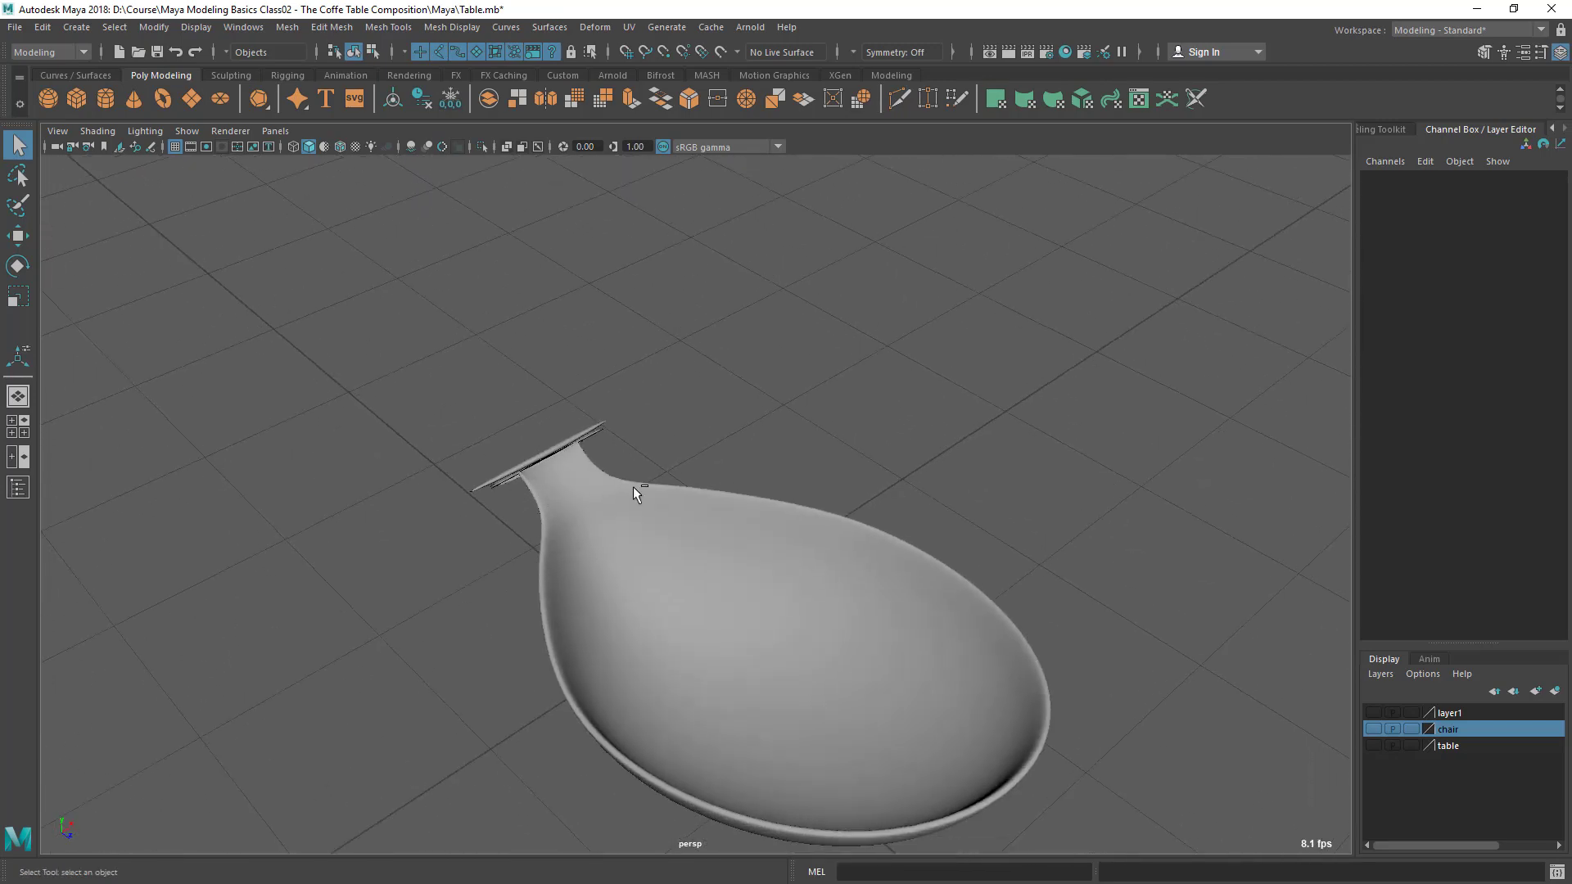
key(ctrl+z)
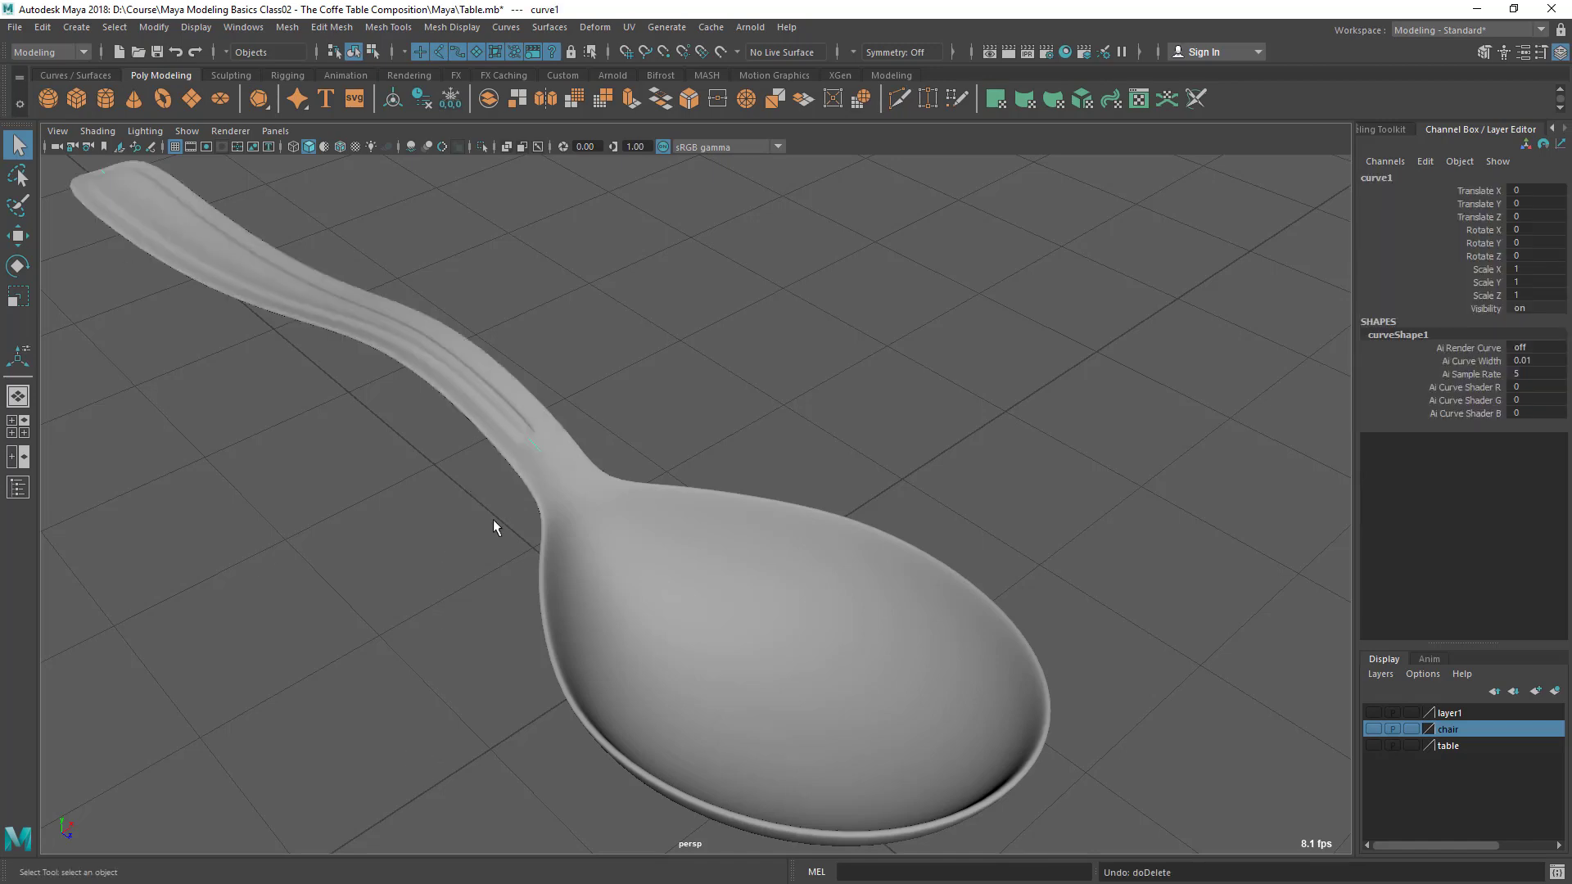
Delete the construction history of all objects and reselect the spoon to check its inputs list
alt+right_drag(492, 519, 607, 452)
alt+middle_drag(458, 507, 533, 492)
alt+right_drag(533, 491, 630, 516)
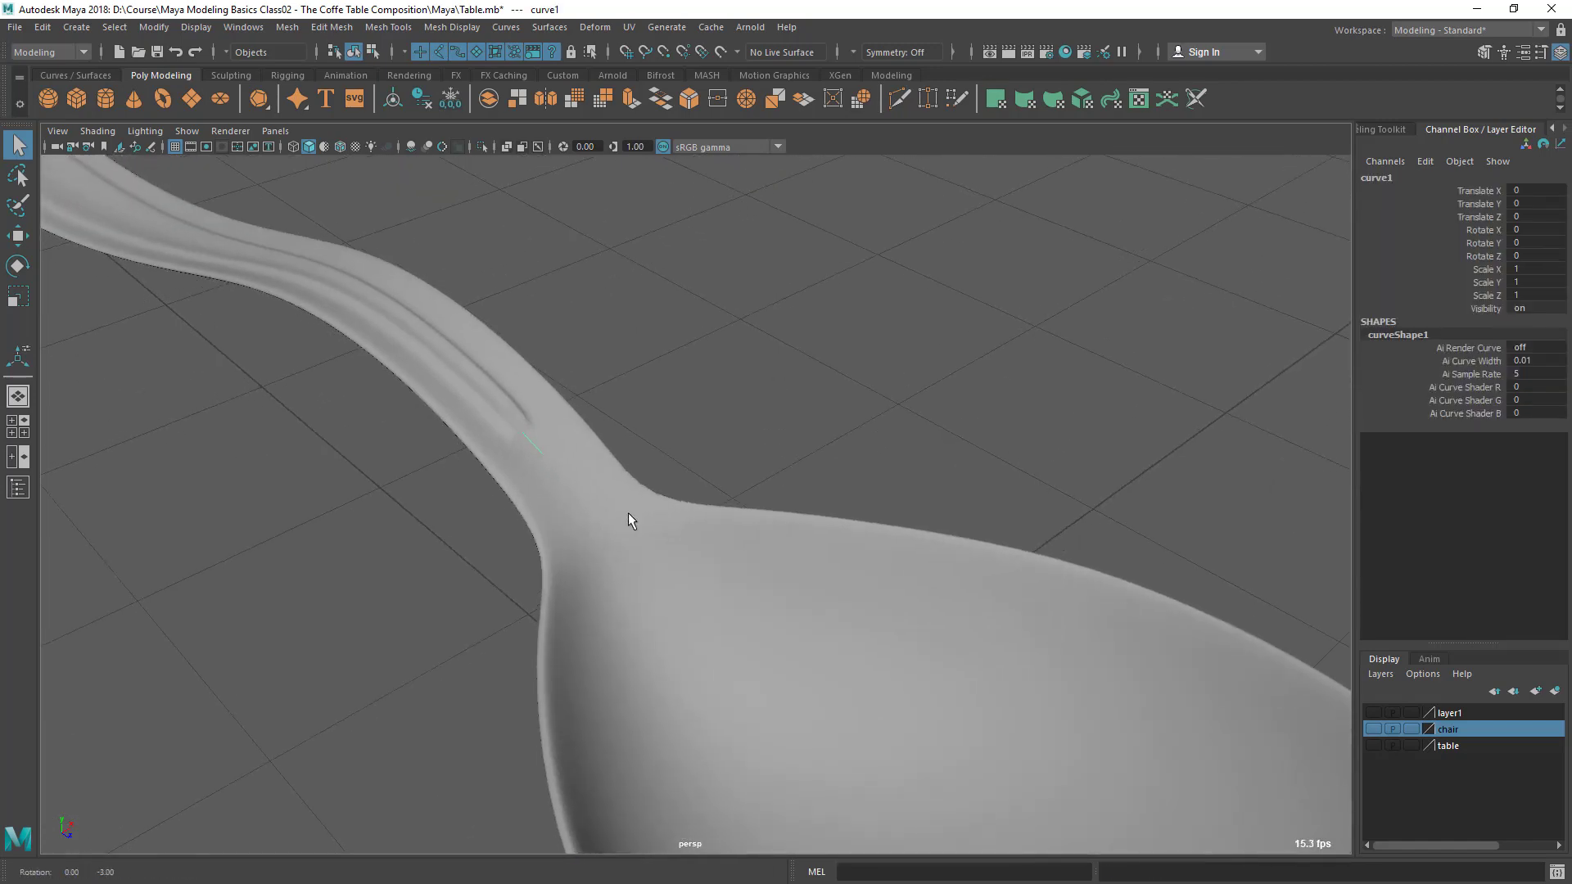
click(541, 436)
click(693, 536)
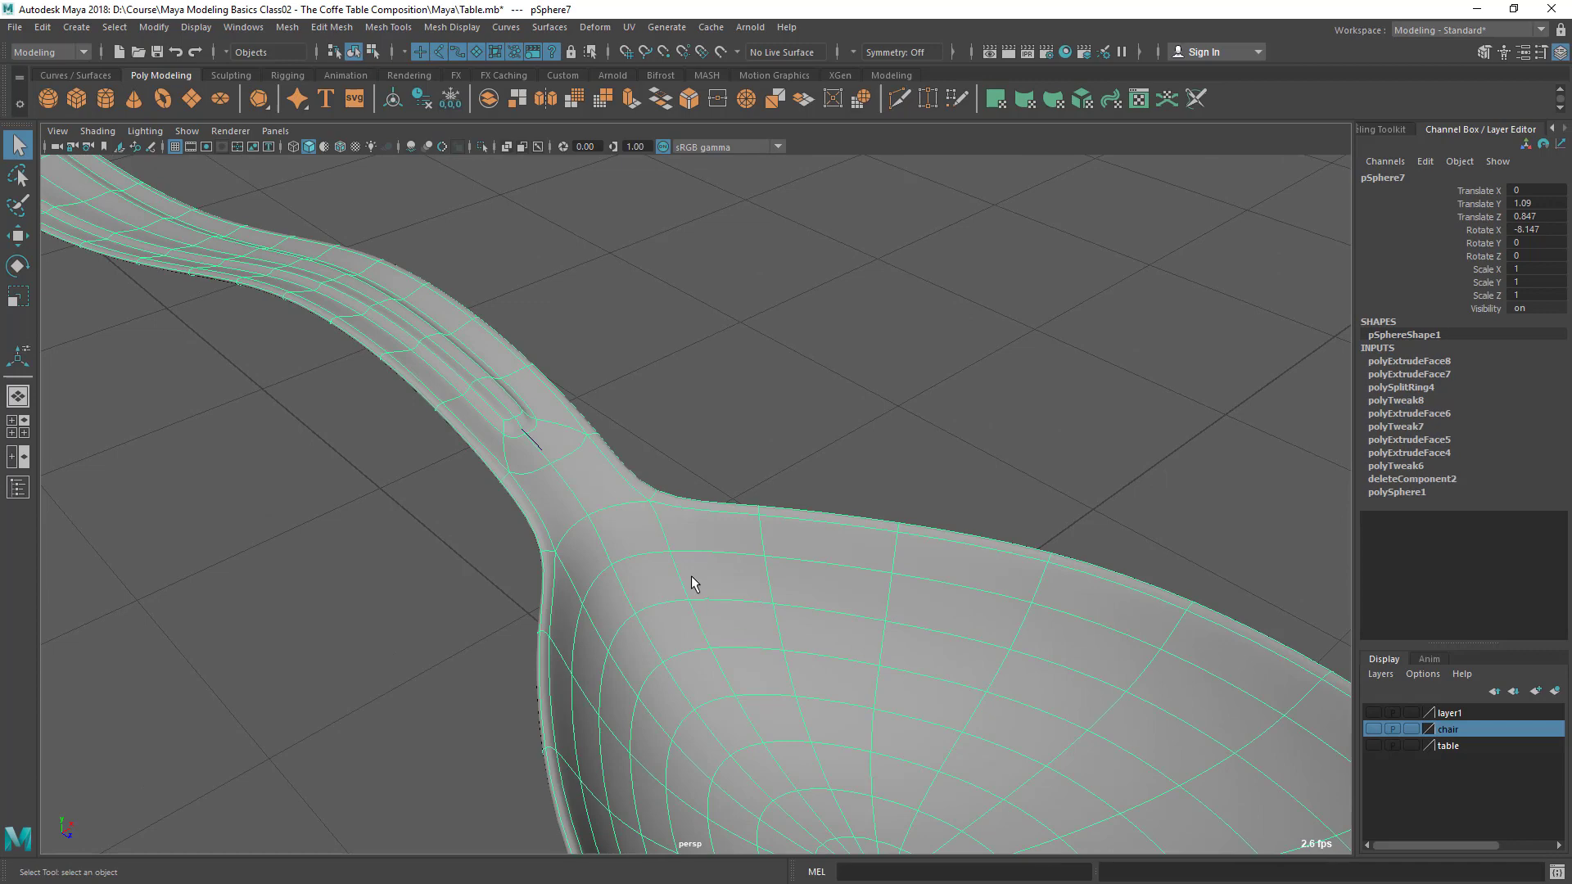
alt+right_drag(691, 581, 603, 544)
click(42, 30)
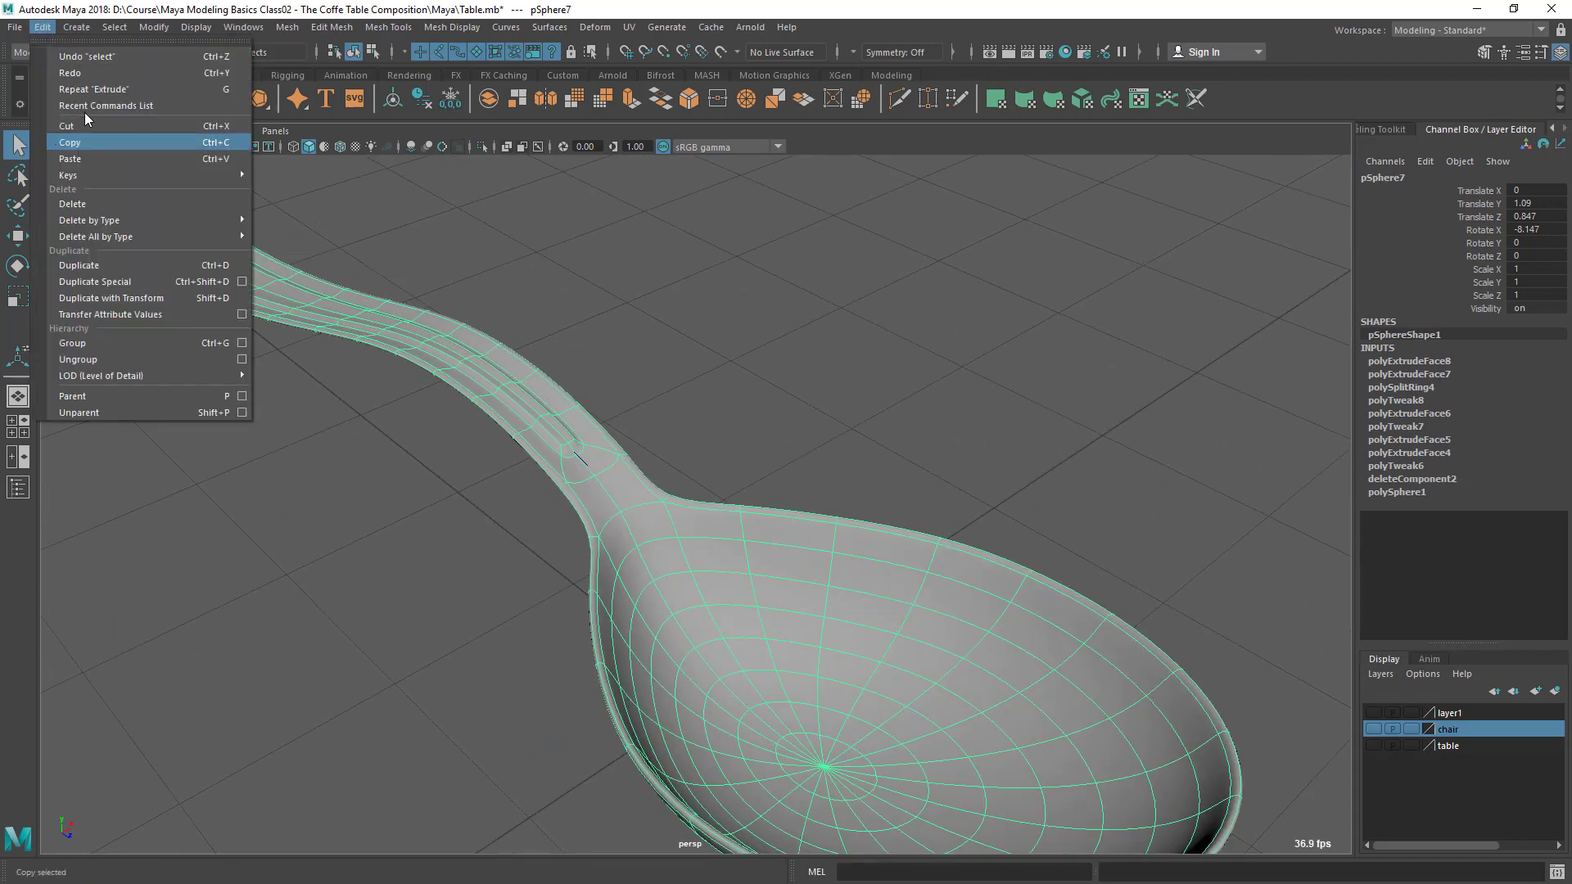
mouse_move(80, 241)
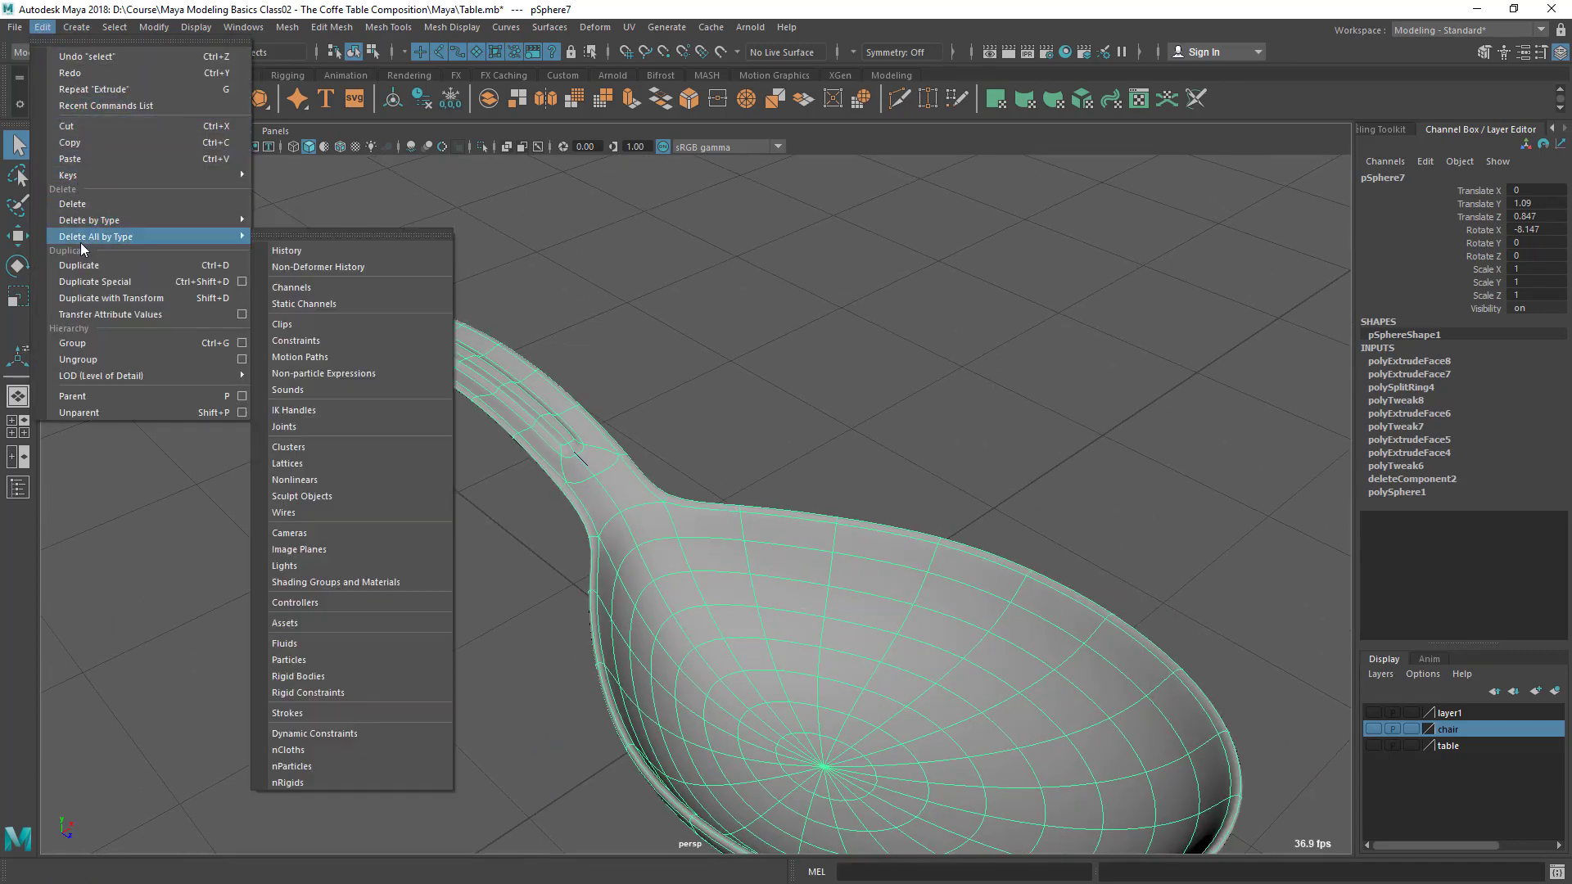
click(288, 253)
click(715, 268)
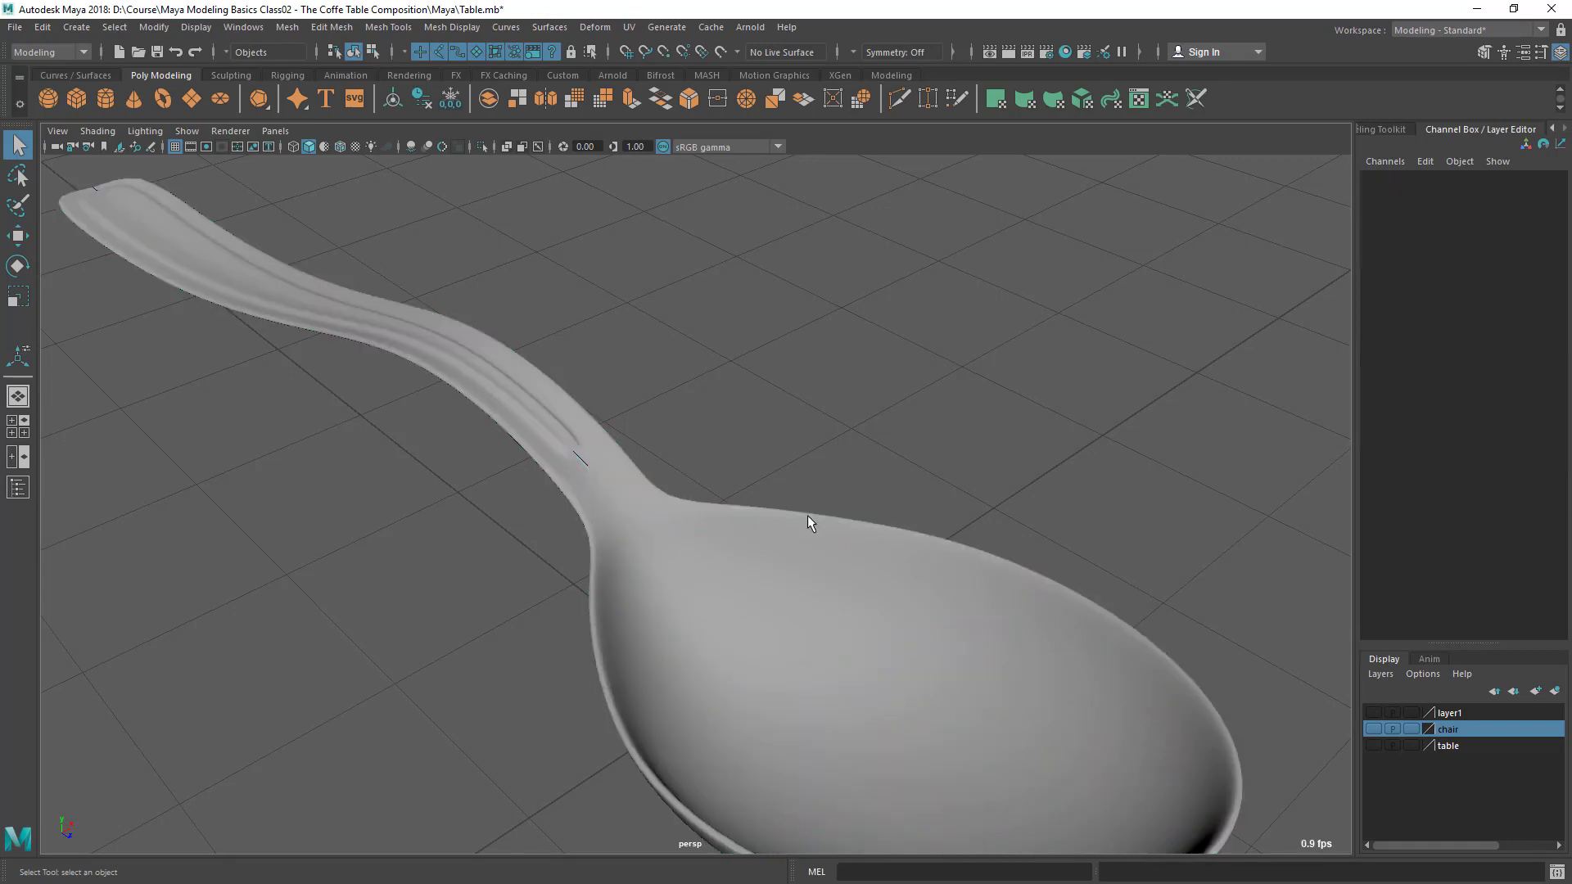
drag(756, 486, 856, 680)
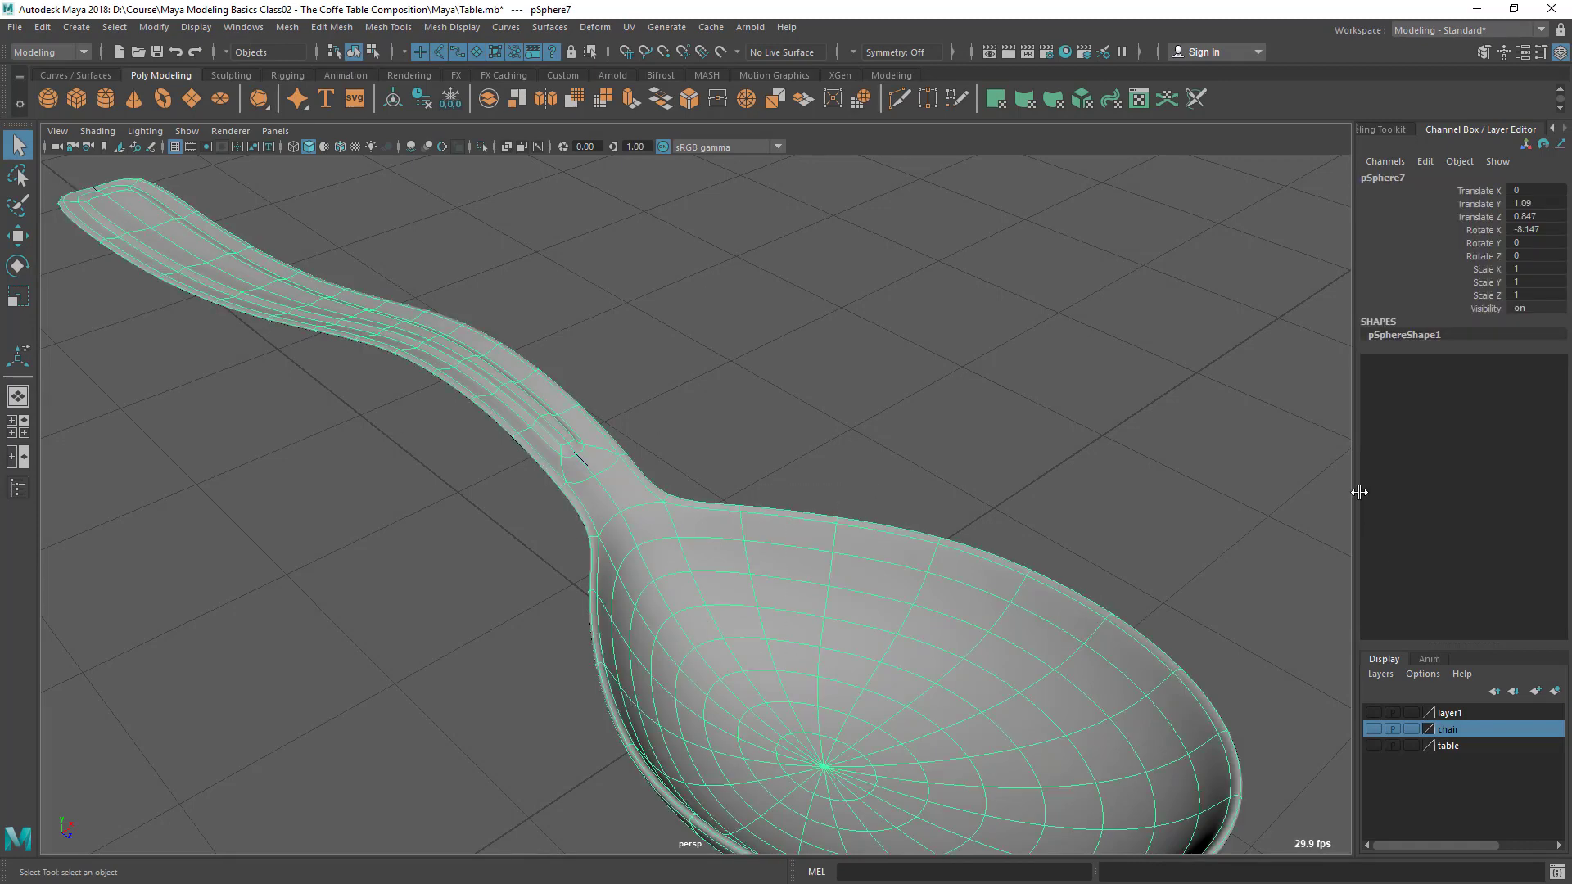
Delete the guide curve running along the spoon's handle and leave nothing selected
click(581, 462)
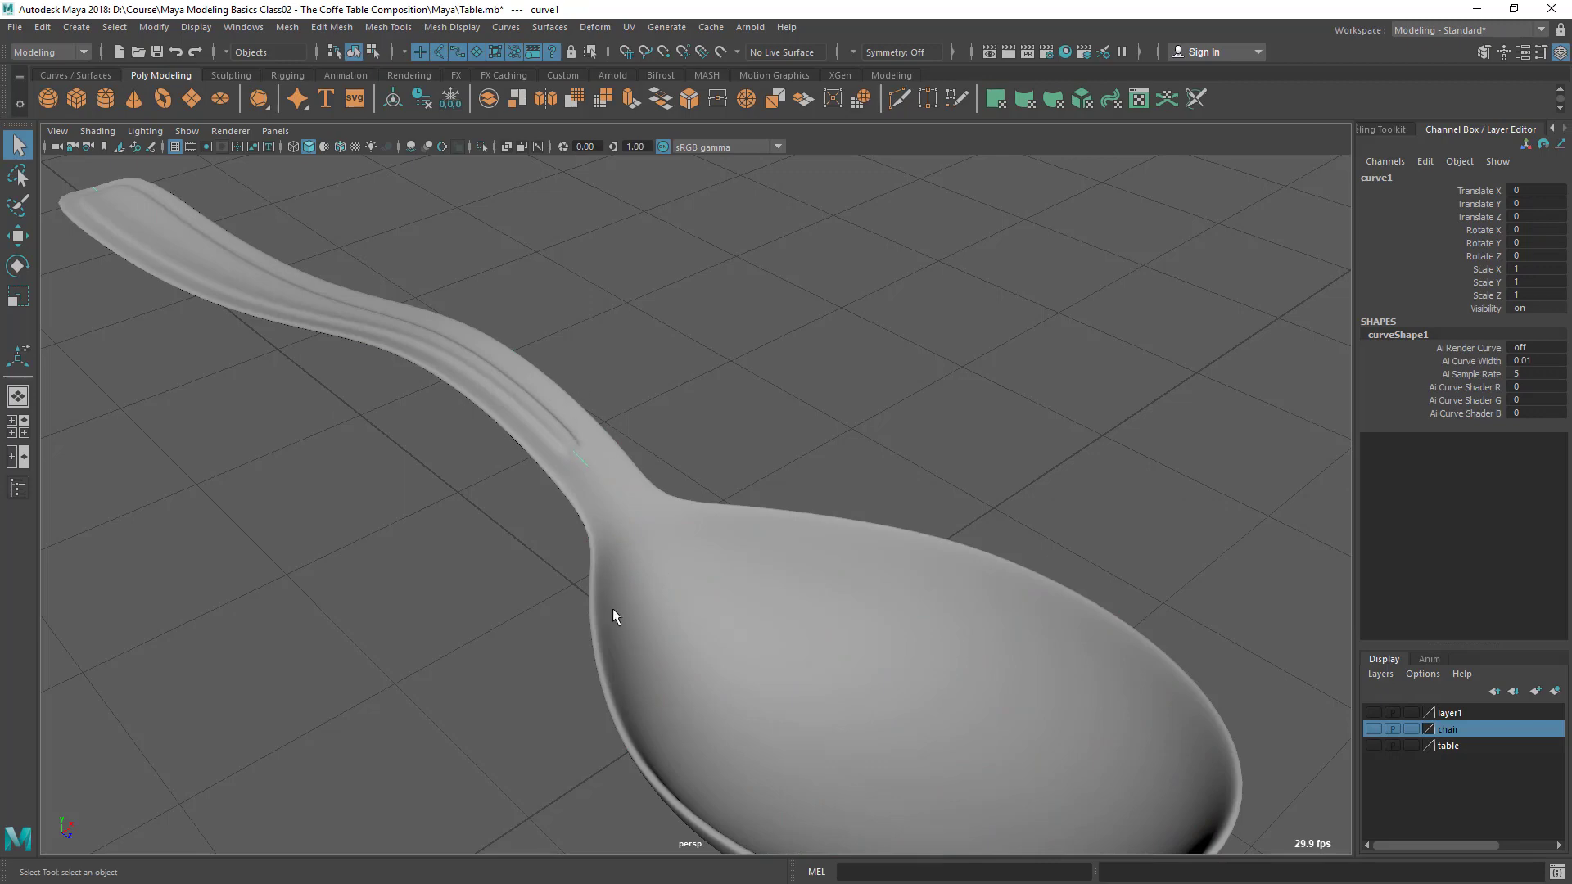
key(Delete)
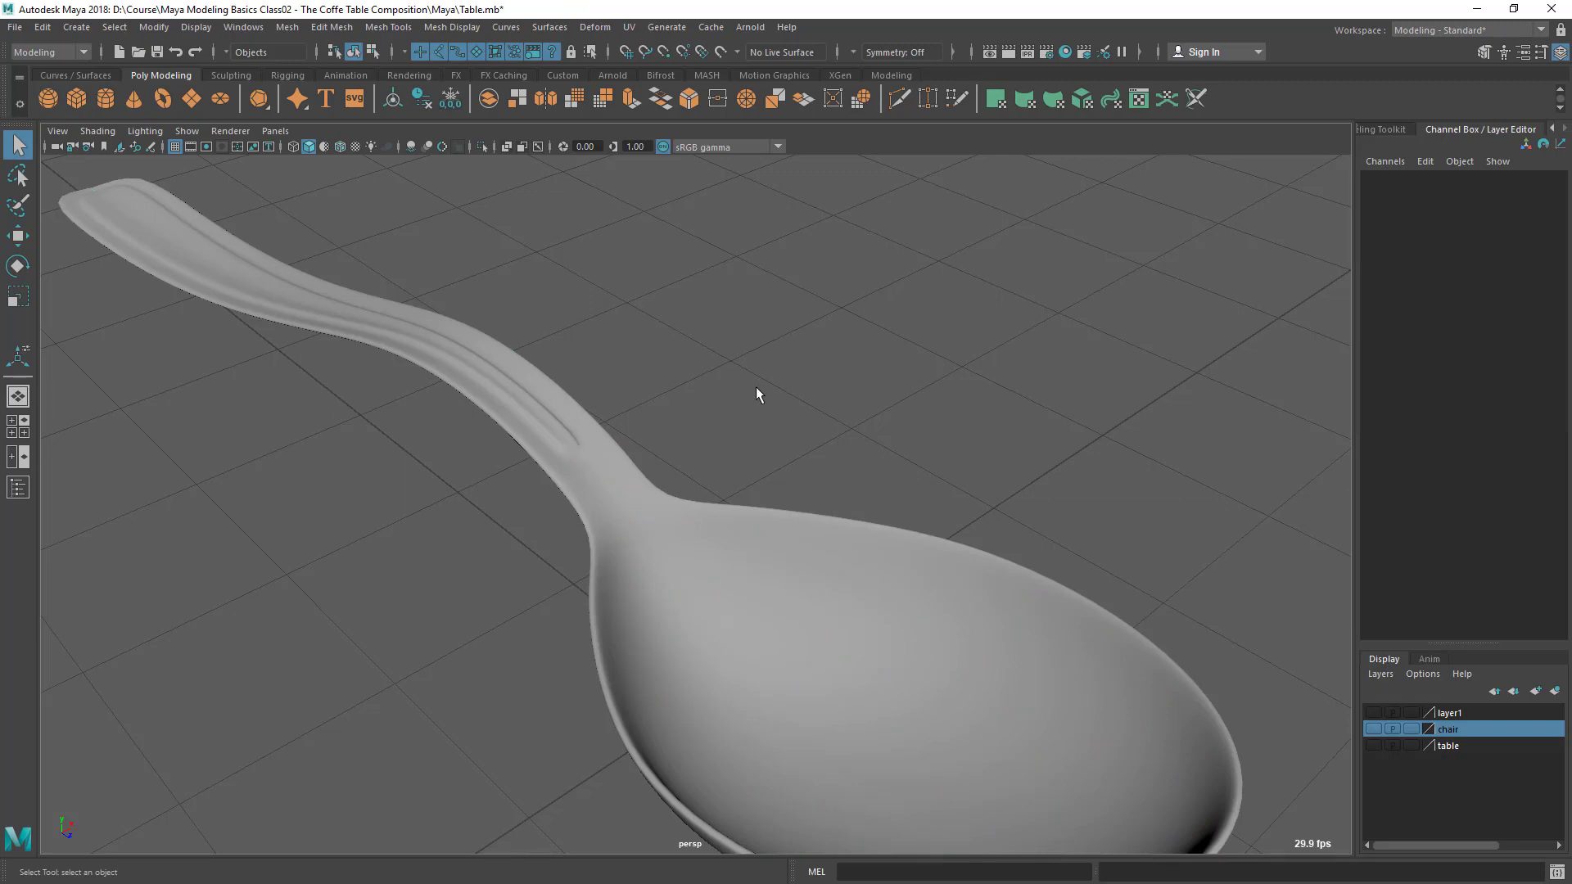
scroll(742, 533, down, 5)
drag(755, 401, 850, 628)
alt+drag(850, 628, 909, 585)
click(1023, 494)
alt+drag(746, 513, 930, 560)
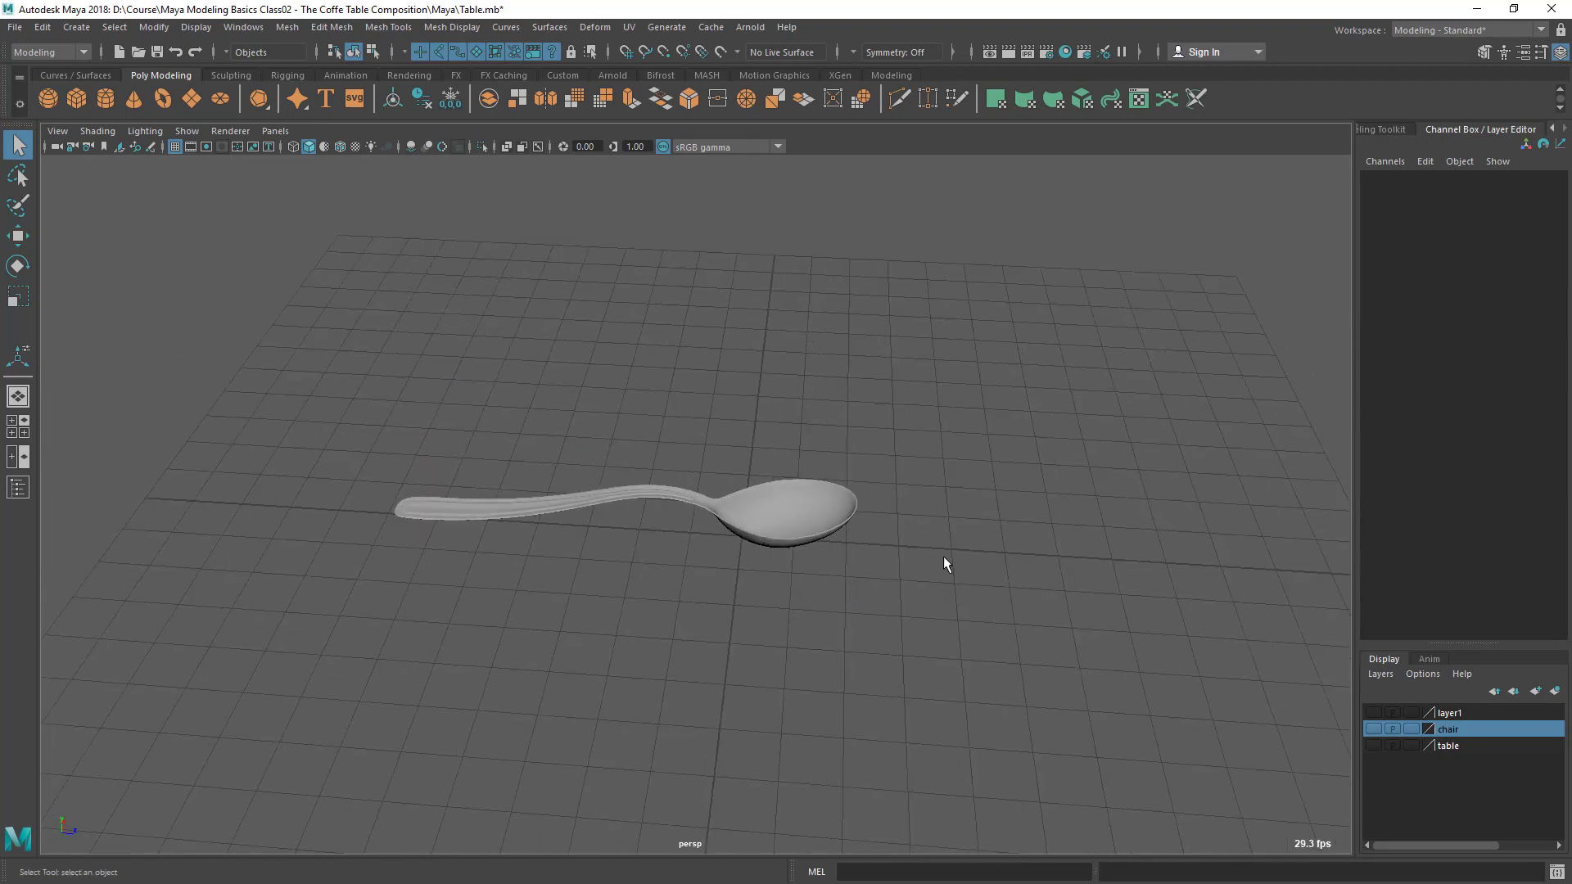
Switch to the Photos app to compare the spoon with the reference photo table01.jpg
key(alt+Tab)
click(807, 352)
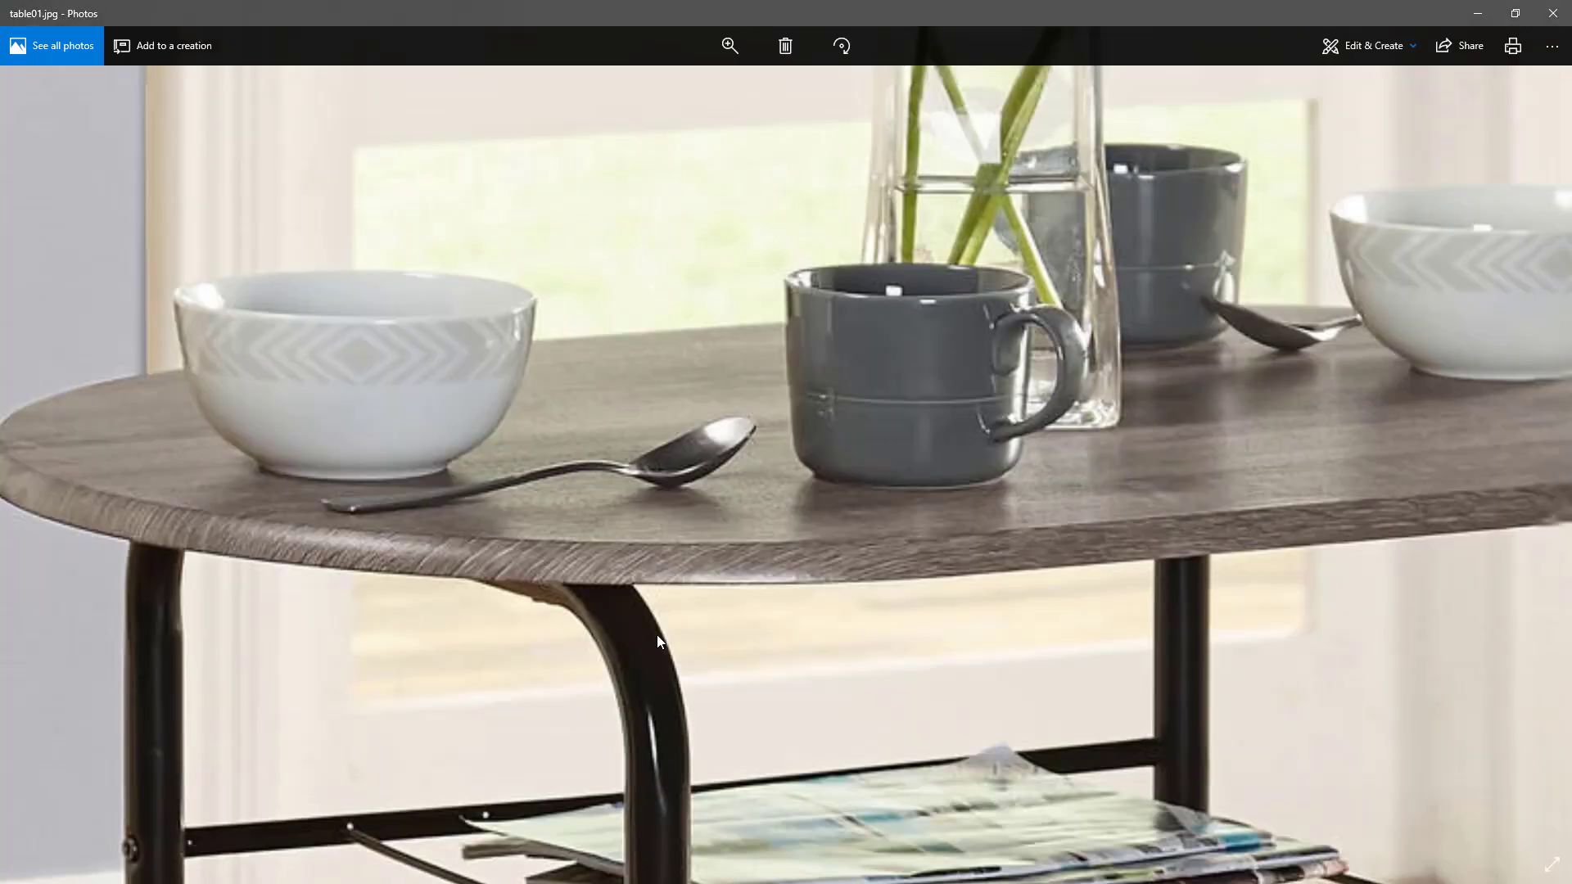